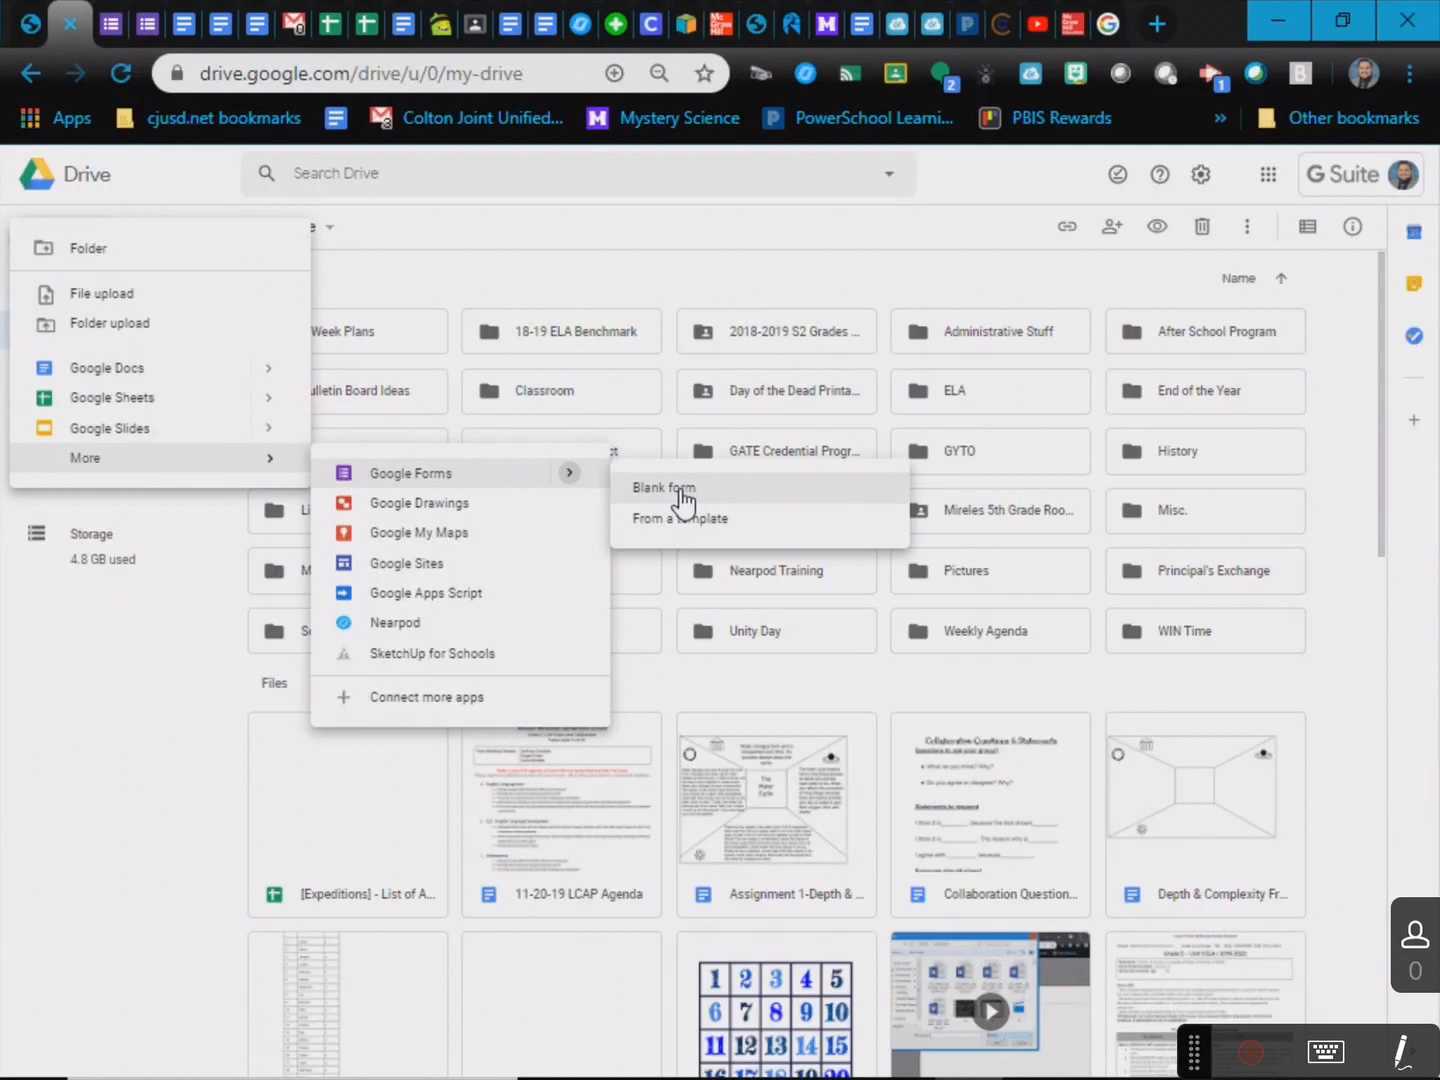
# - Create a blank Google Form, title it "History Quiz" and apply the same name to the form file
pyautogui.click(665, 488)
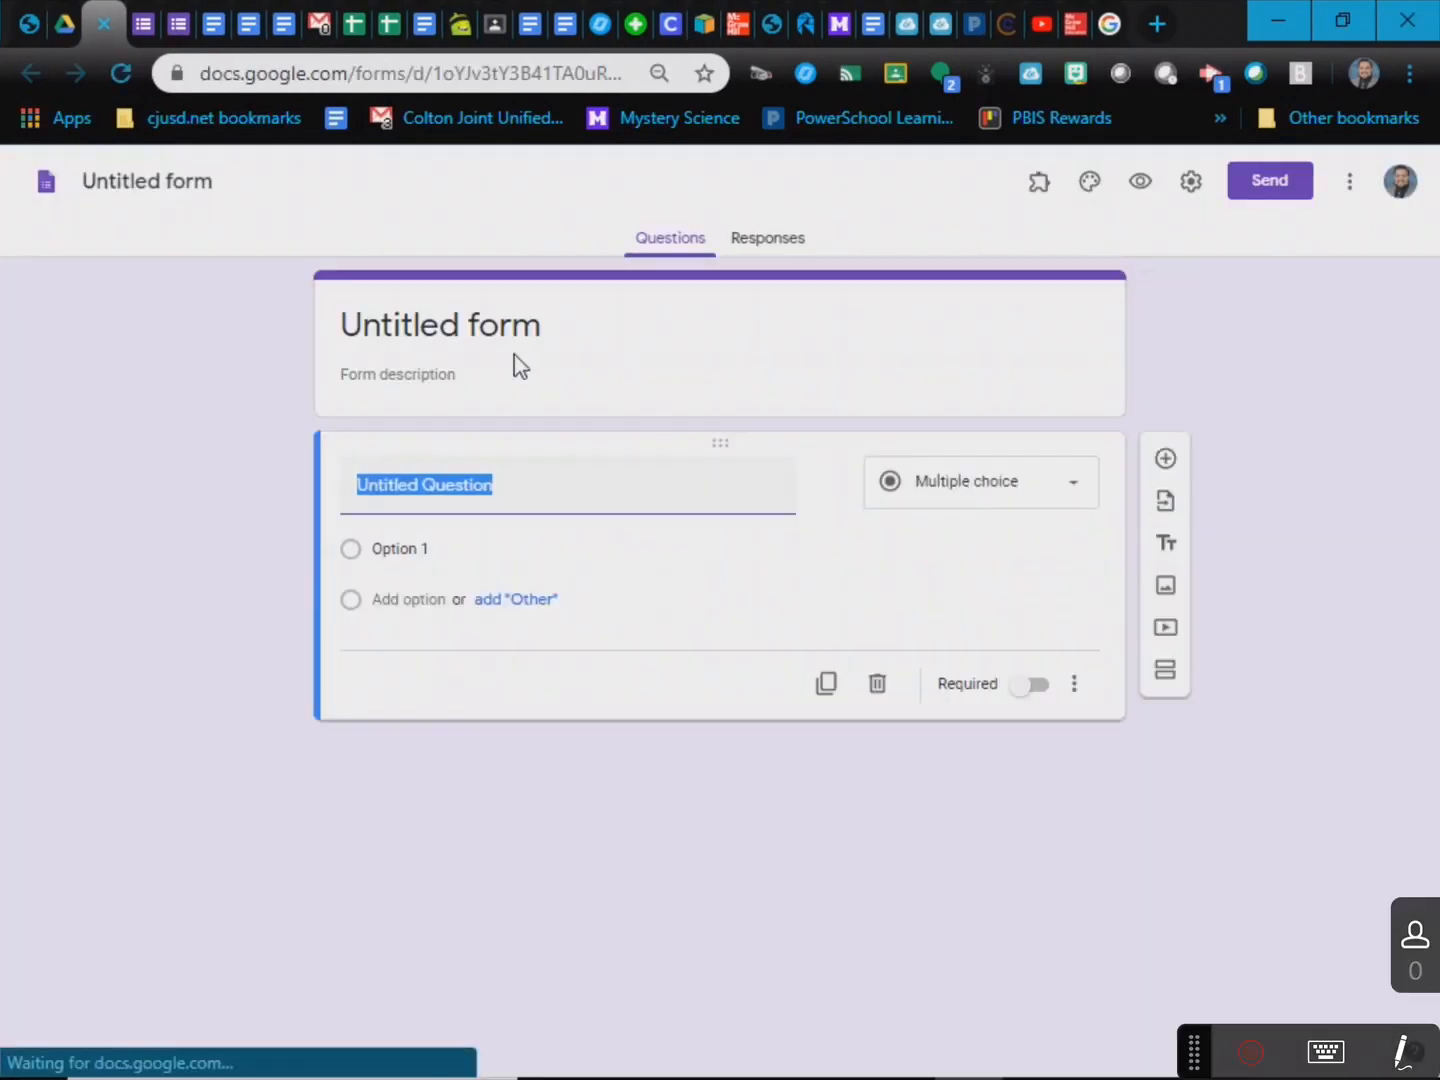
pyautogui.click(514, 339)
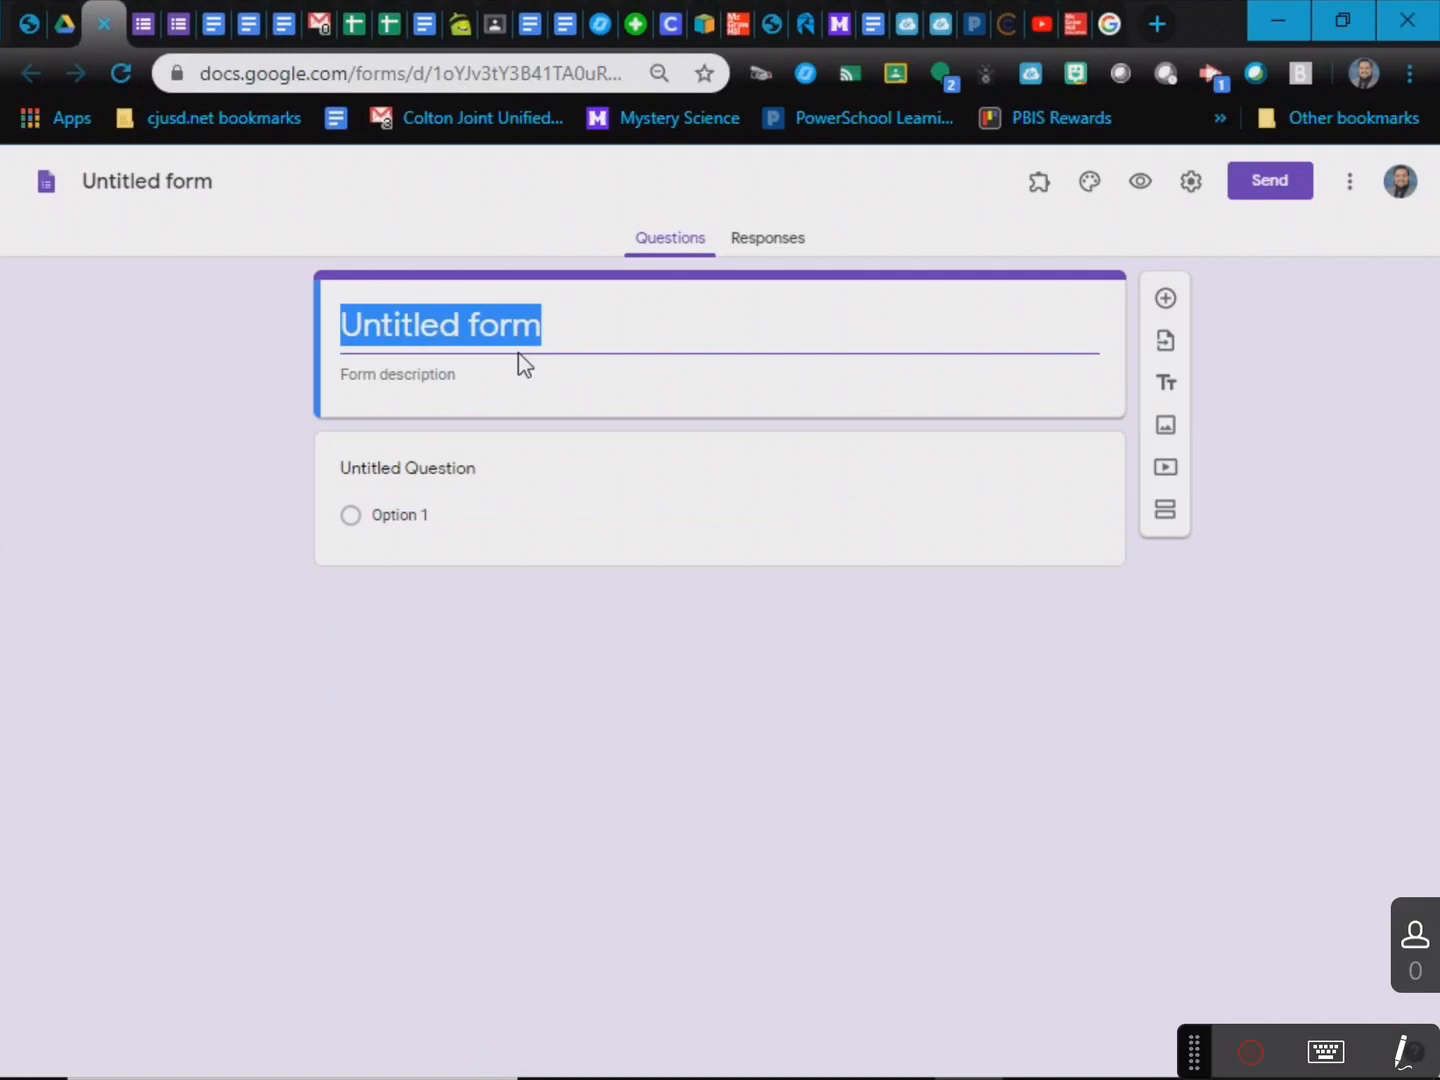
pyautogui.write('Mat')
pyautogui.press('BackSpace')
pyautogui.press('BackSpace')
pyautogui.press('BackSpace')
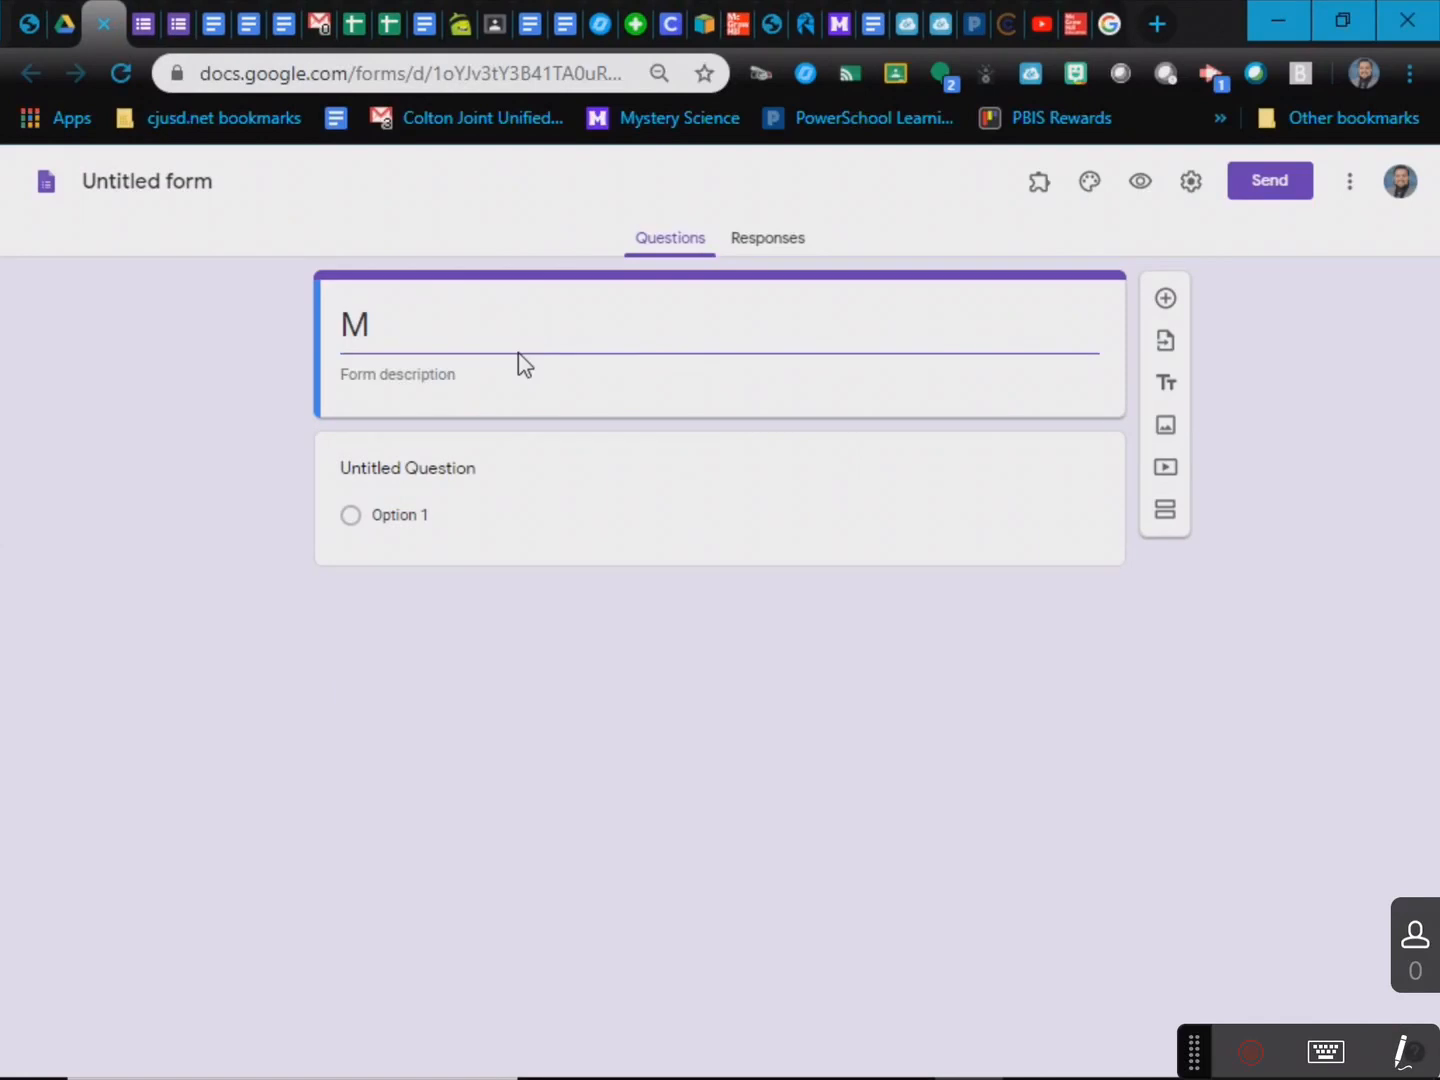
pyautogui.write('ELA Quiz')
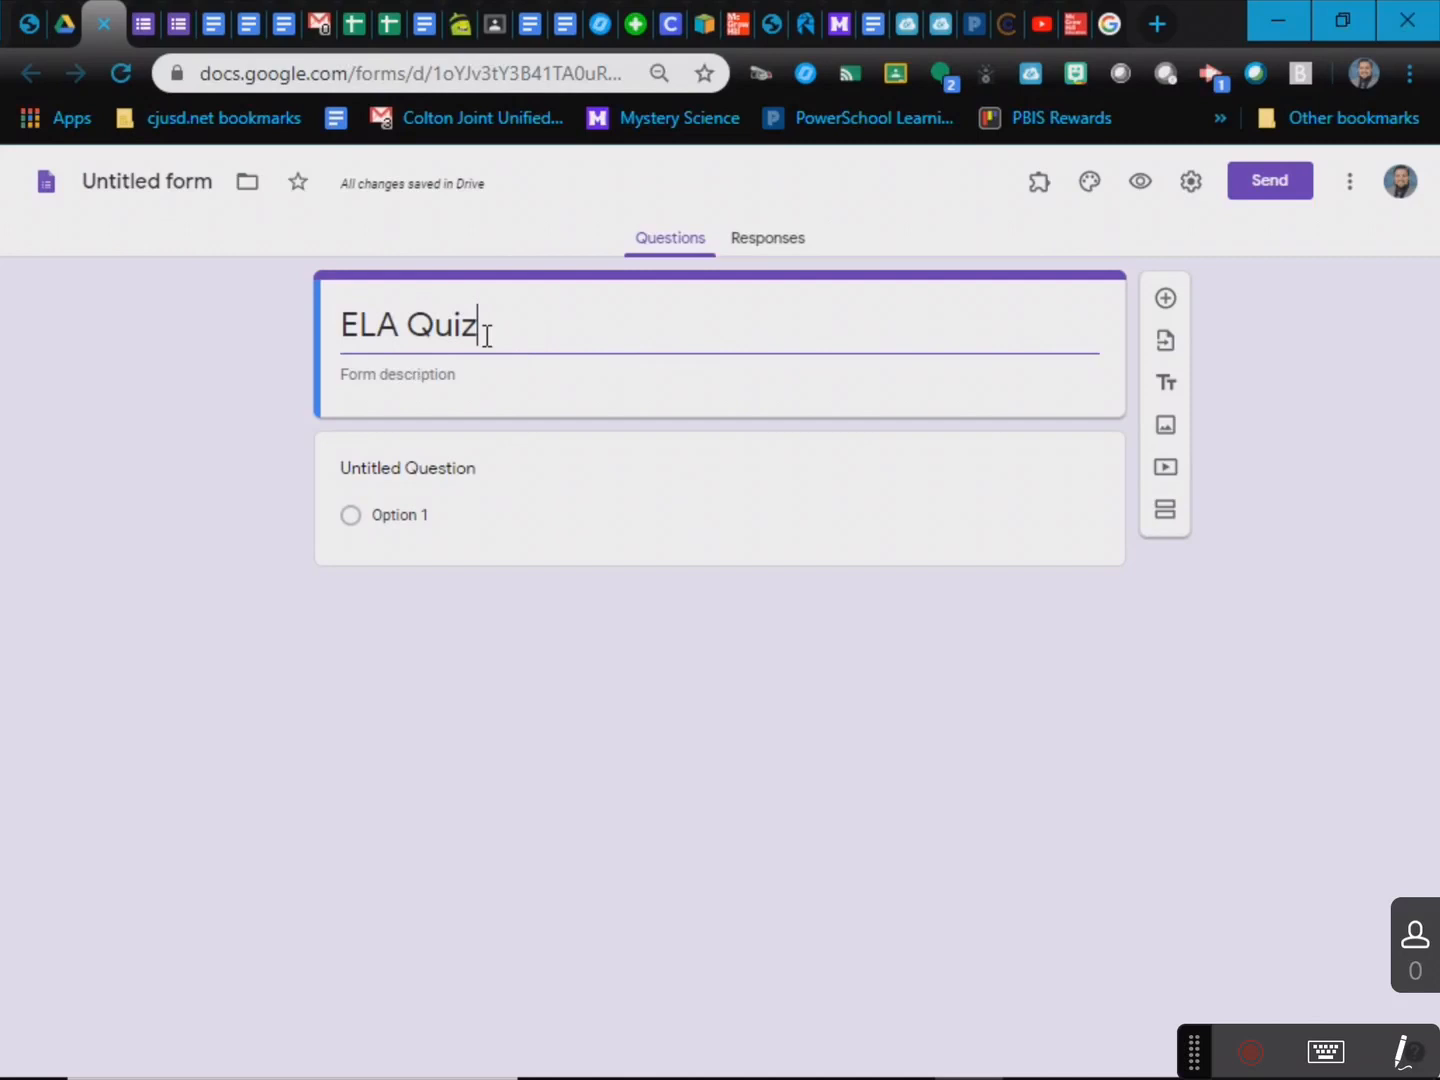
pyautogui.moveTo(486, 335); pyautogui.dragTo(203, 342)
pyautogui.write('History Quiz')
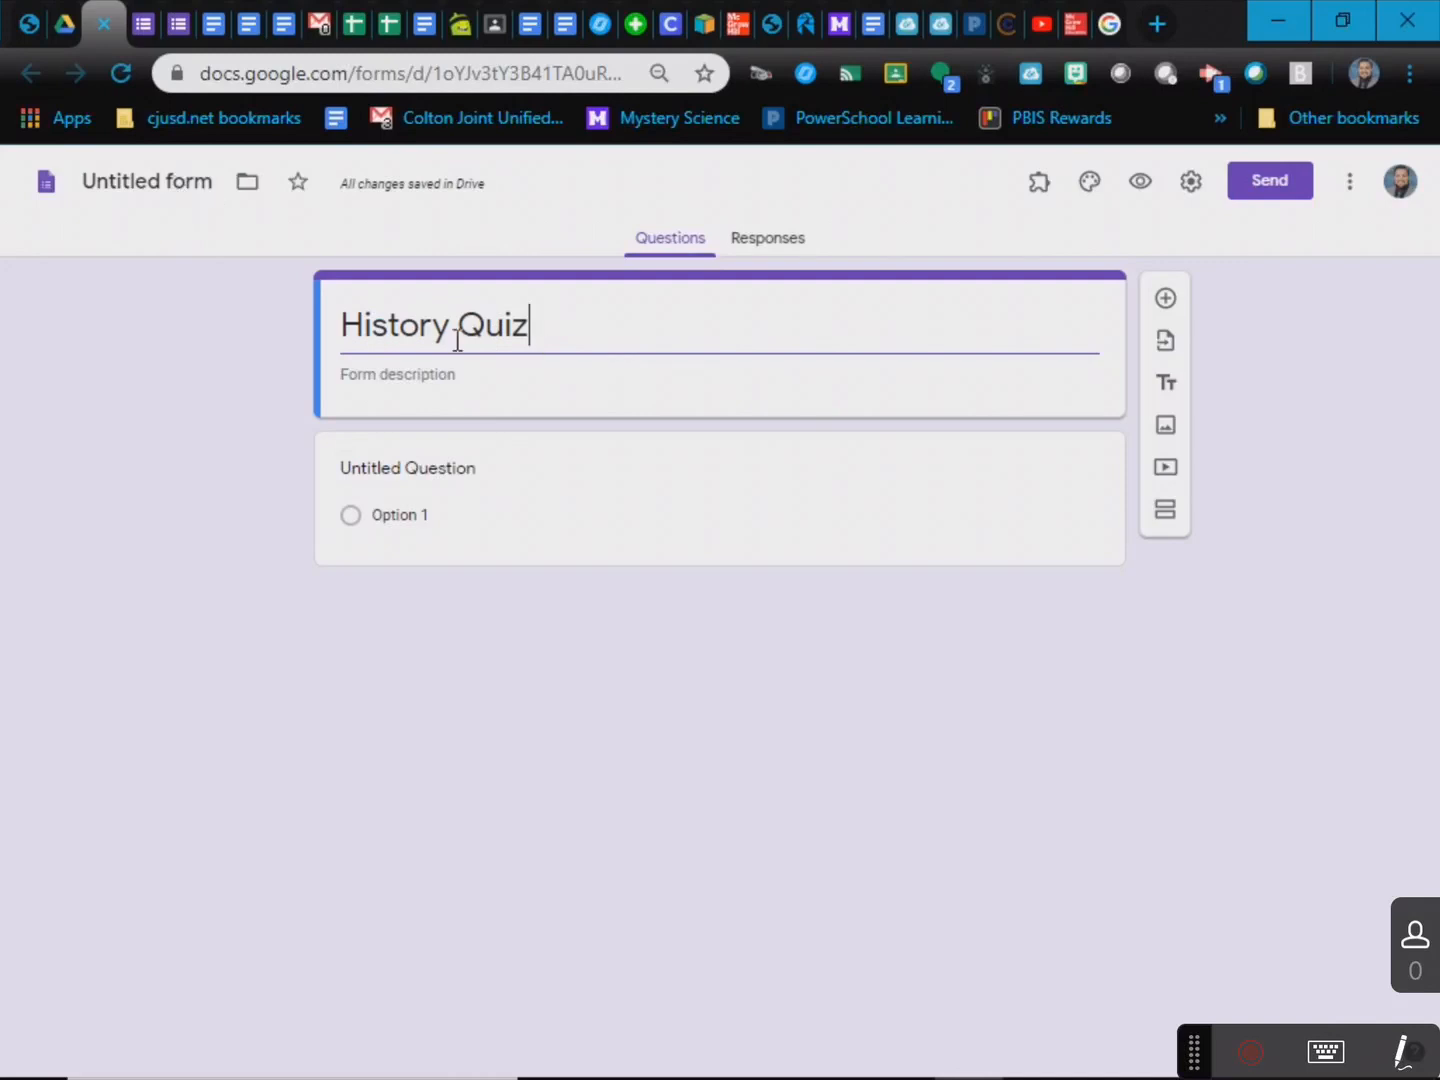
pyautogui.click(176, 192)
# - Enter "Please answer the following questions" as the form description
pyautogui.click(448, 381)
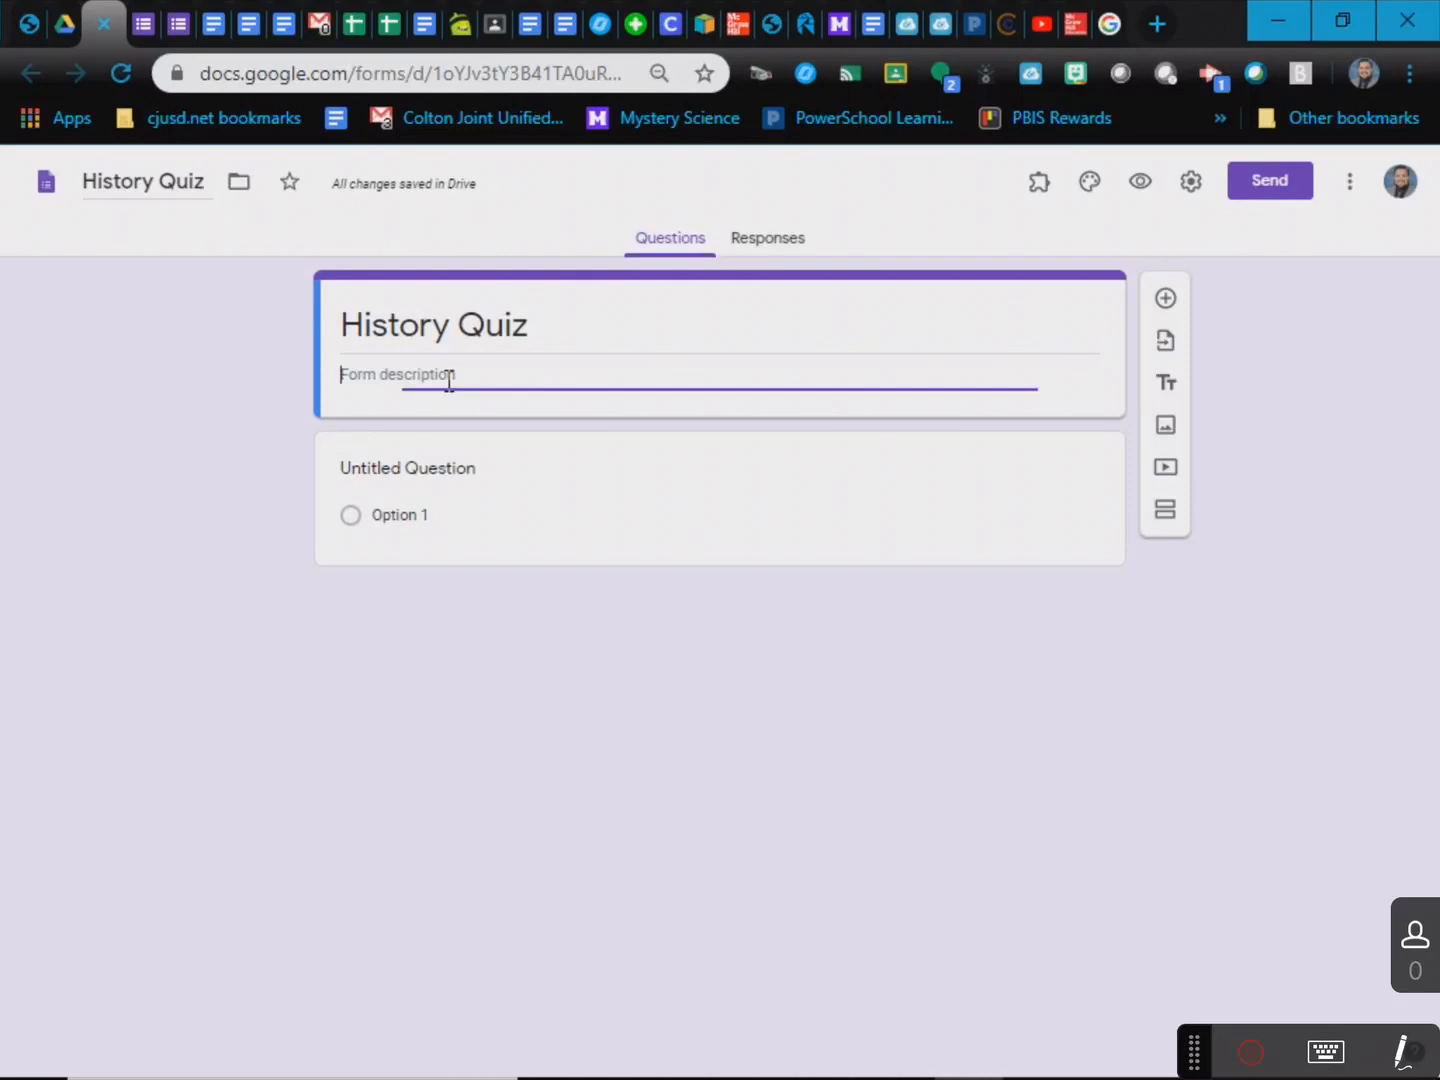
pyautogui.write('P')
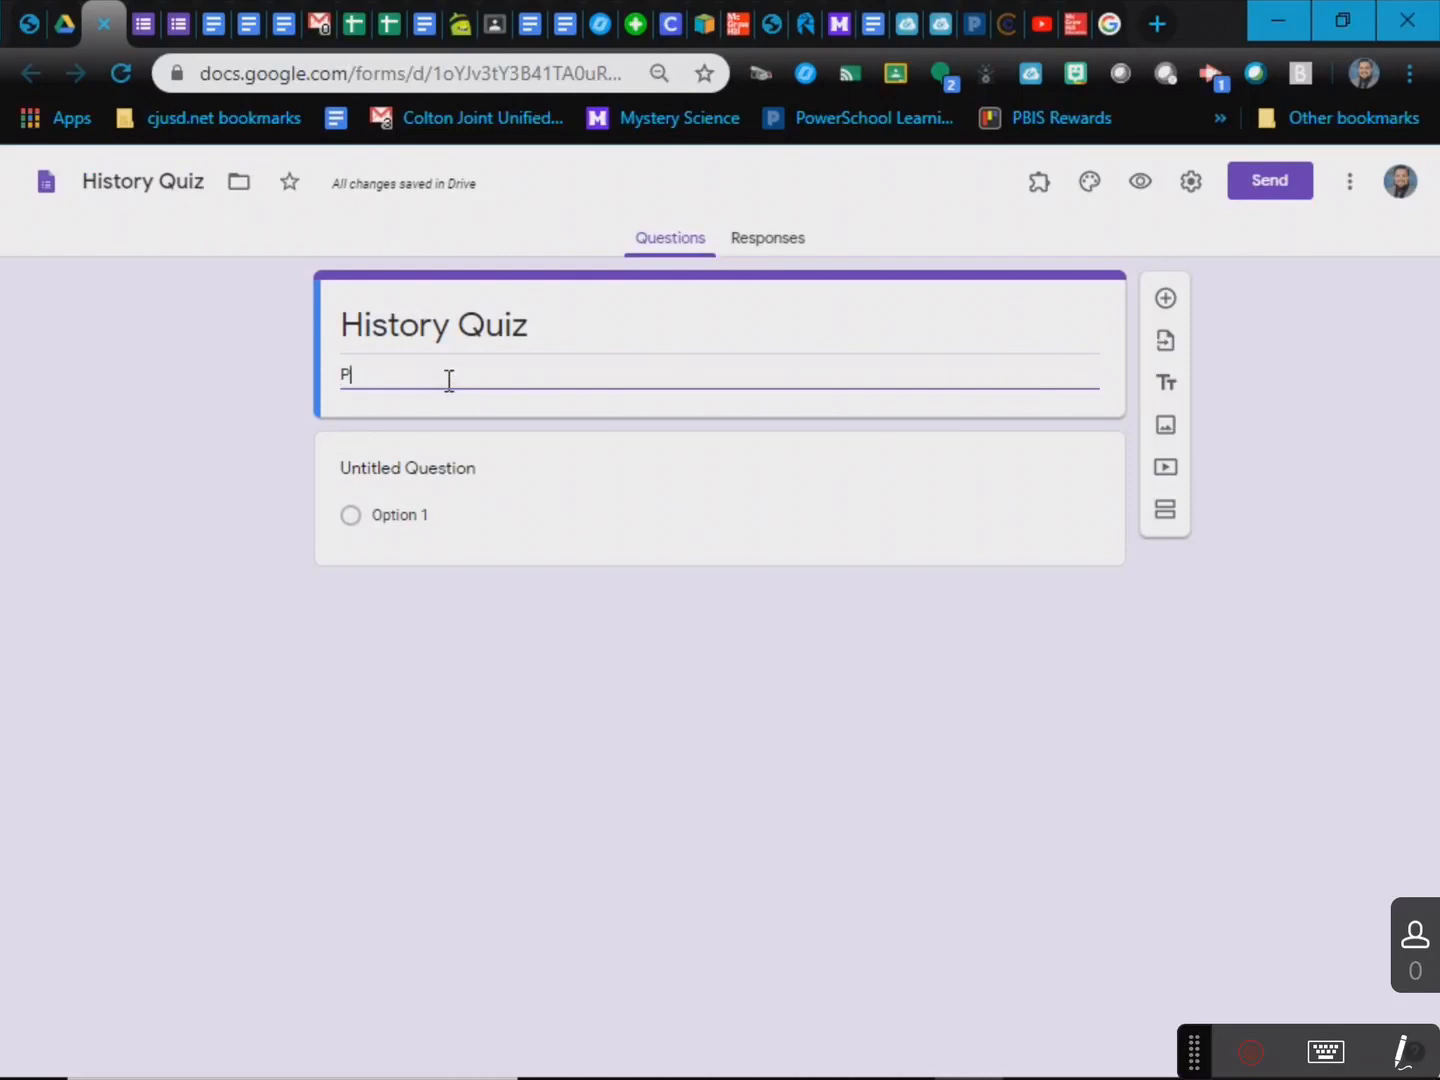
pyautogui.write('lease answer the following quest')
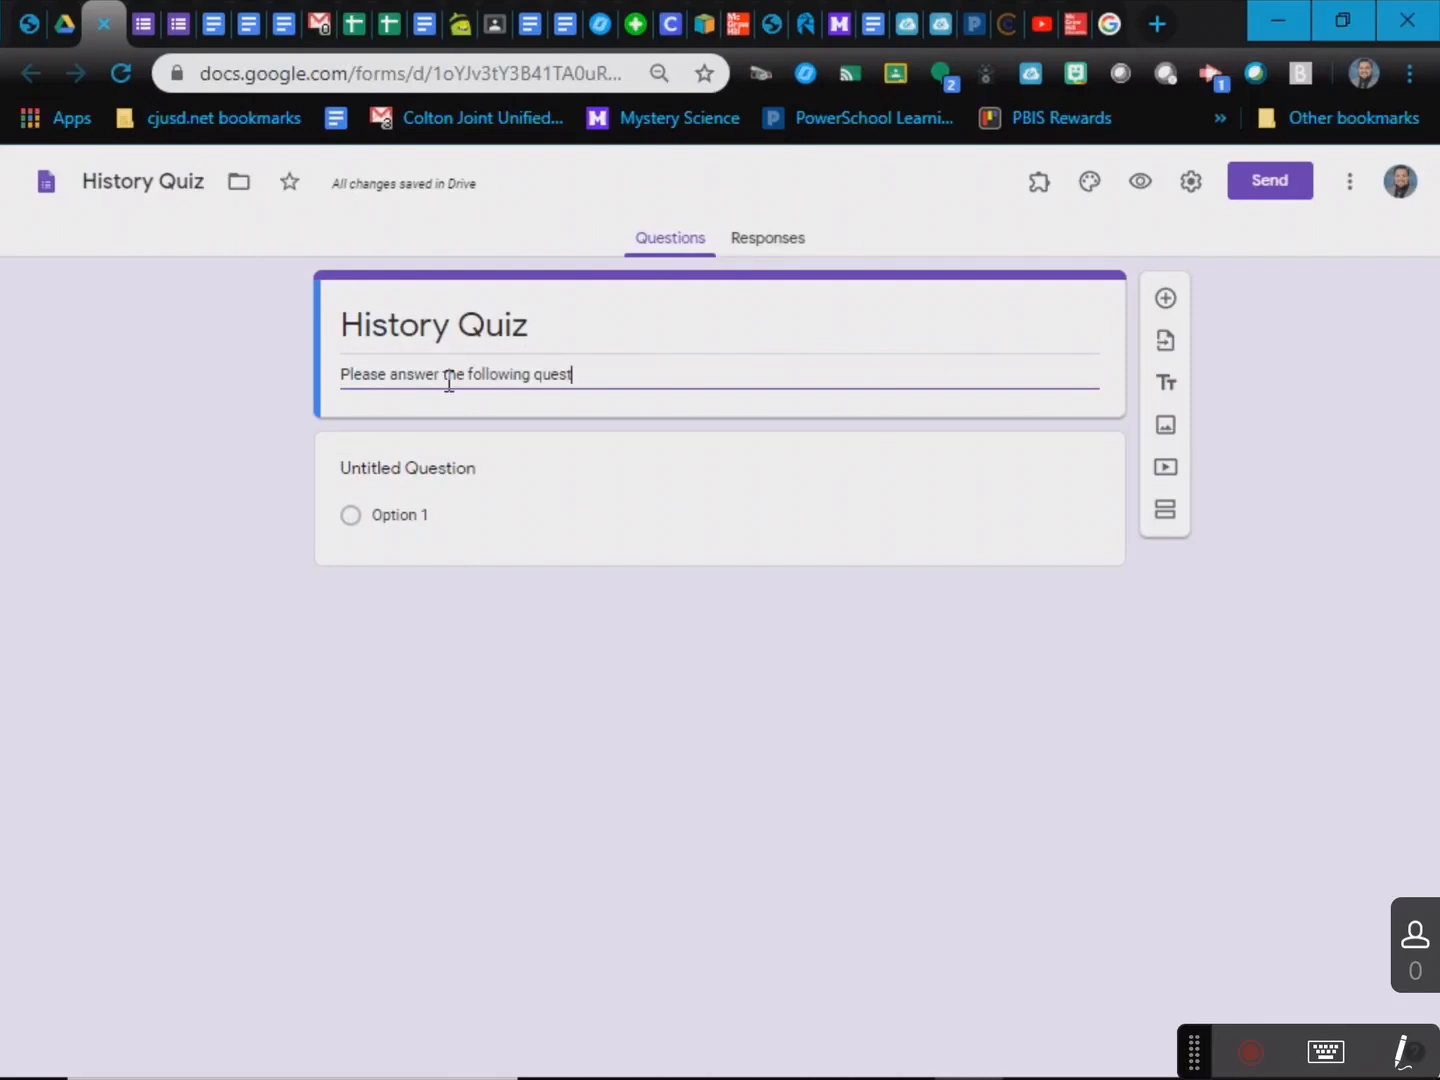
pyautogui.write('ions')
pyautogui.click(509, 591)
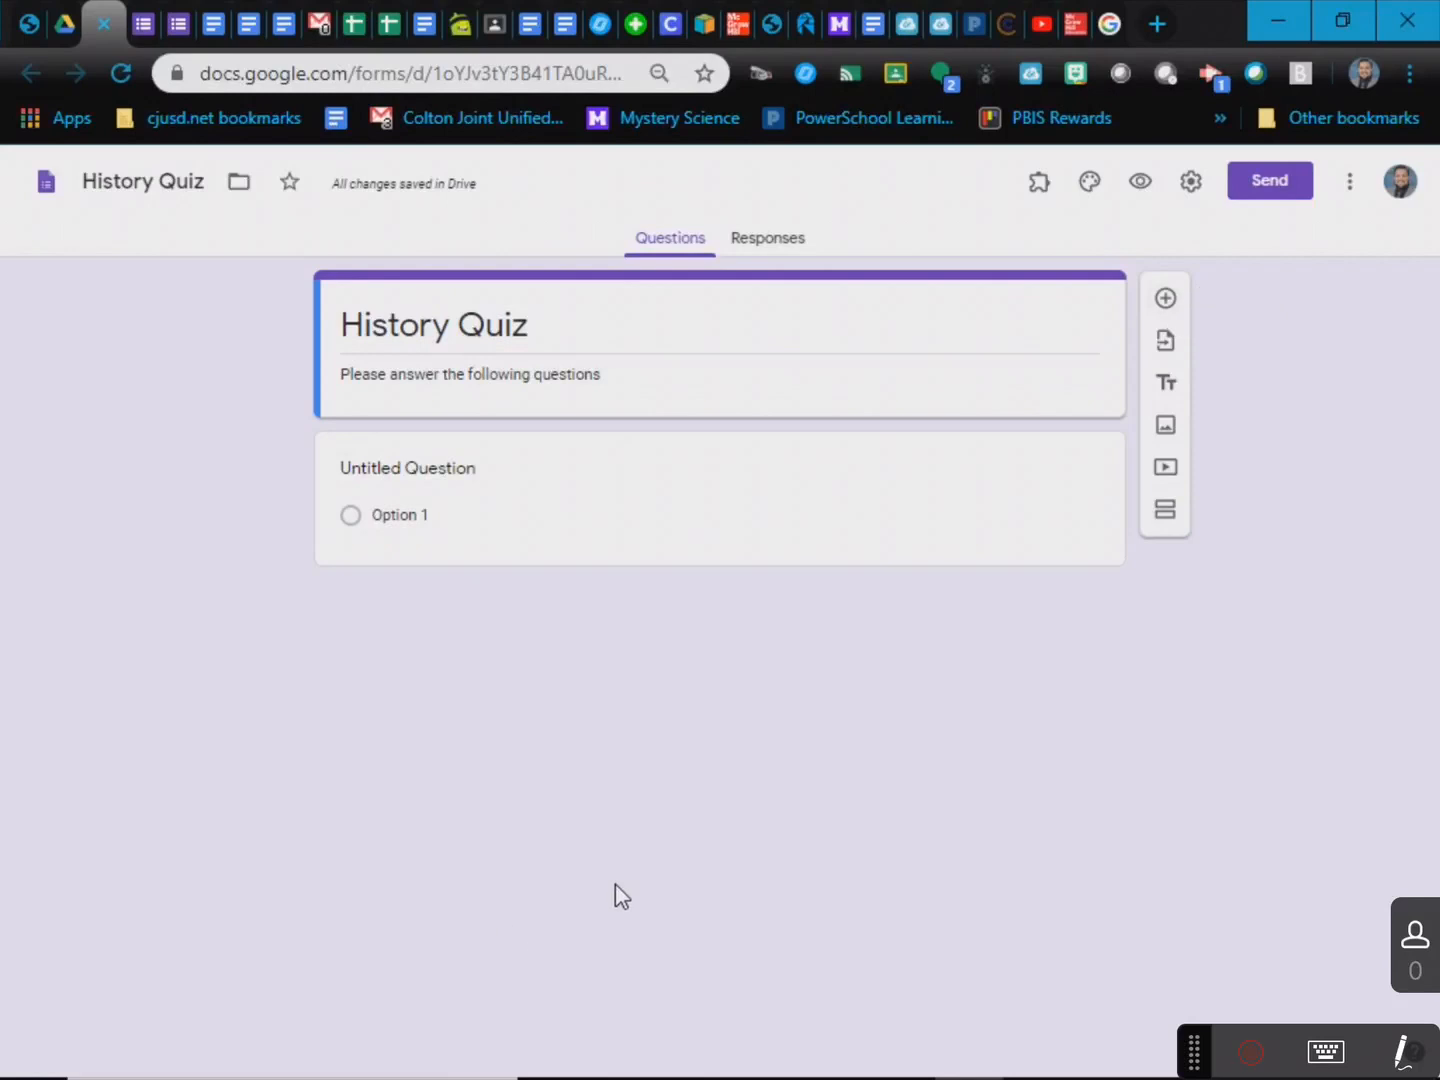
# - Circle the add-question control in red with the screen annotation pen, and erase the drawing
pyautogui.click(1402, 1052)
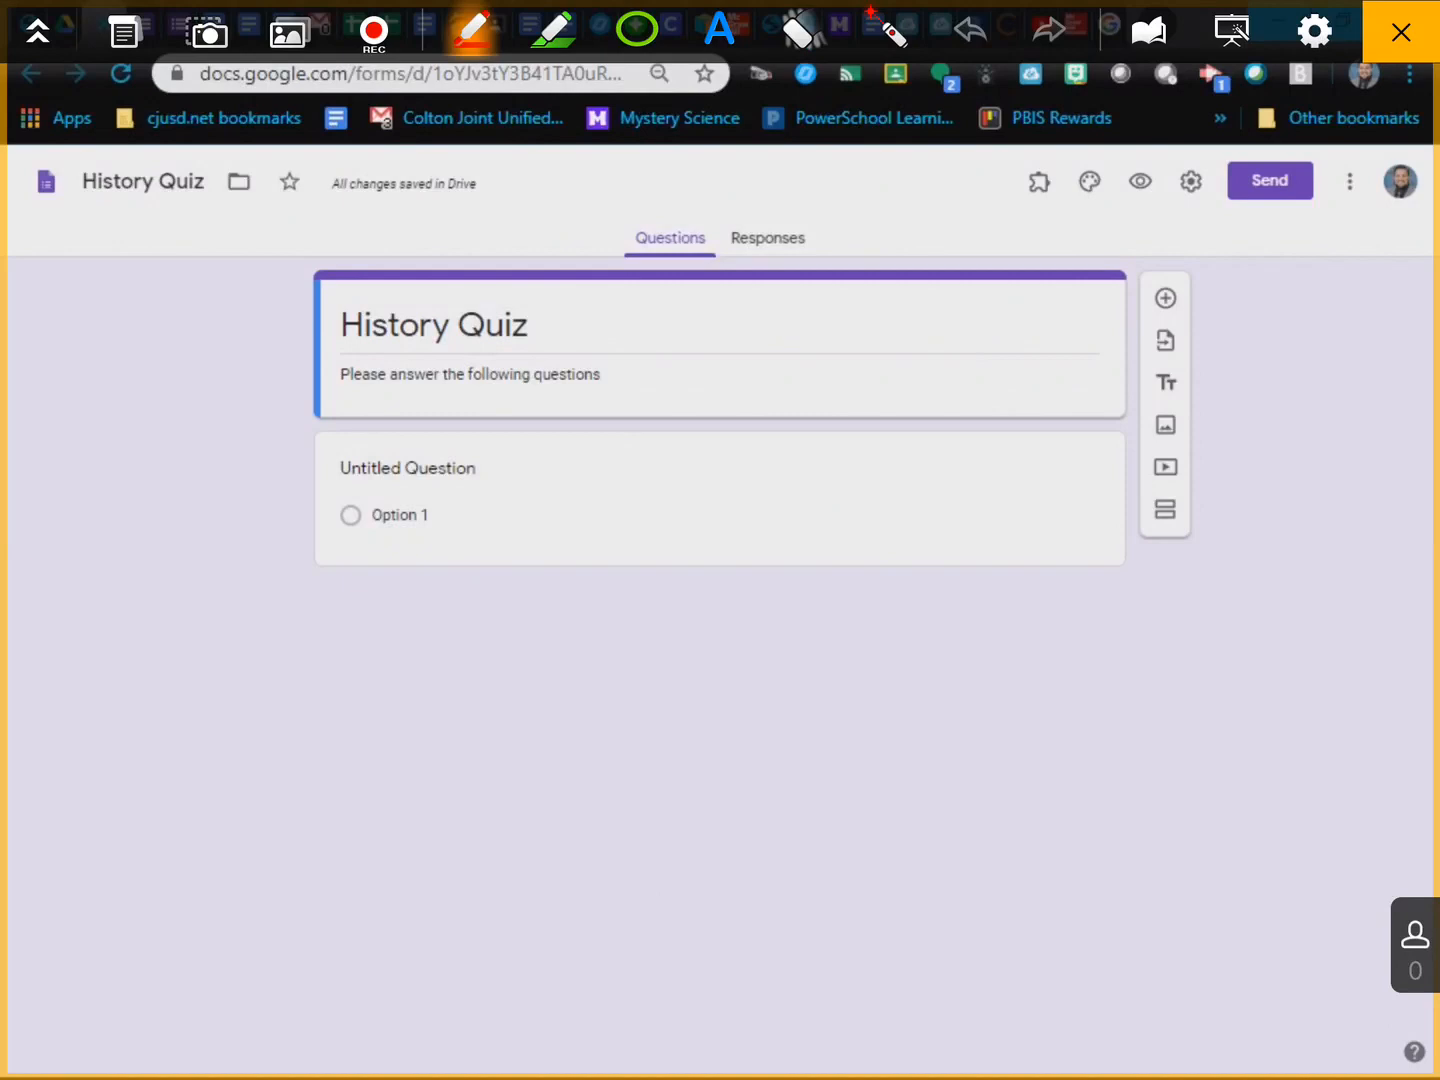
pyautogui.moveTo(1204, 256); pyautogui.dragTo(1216, 285)
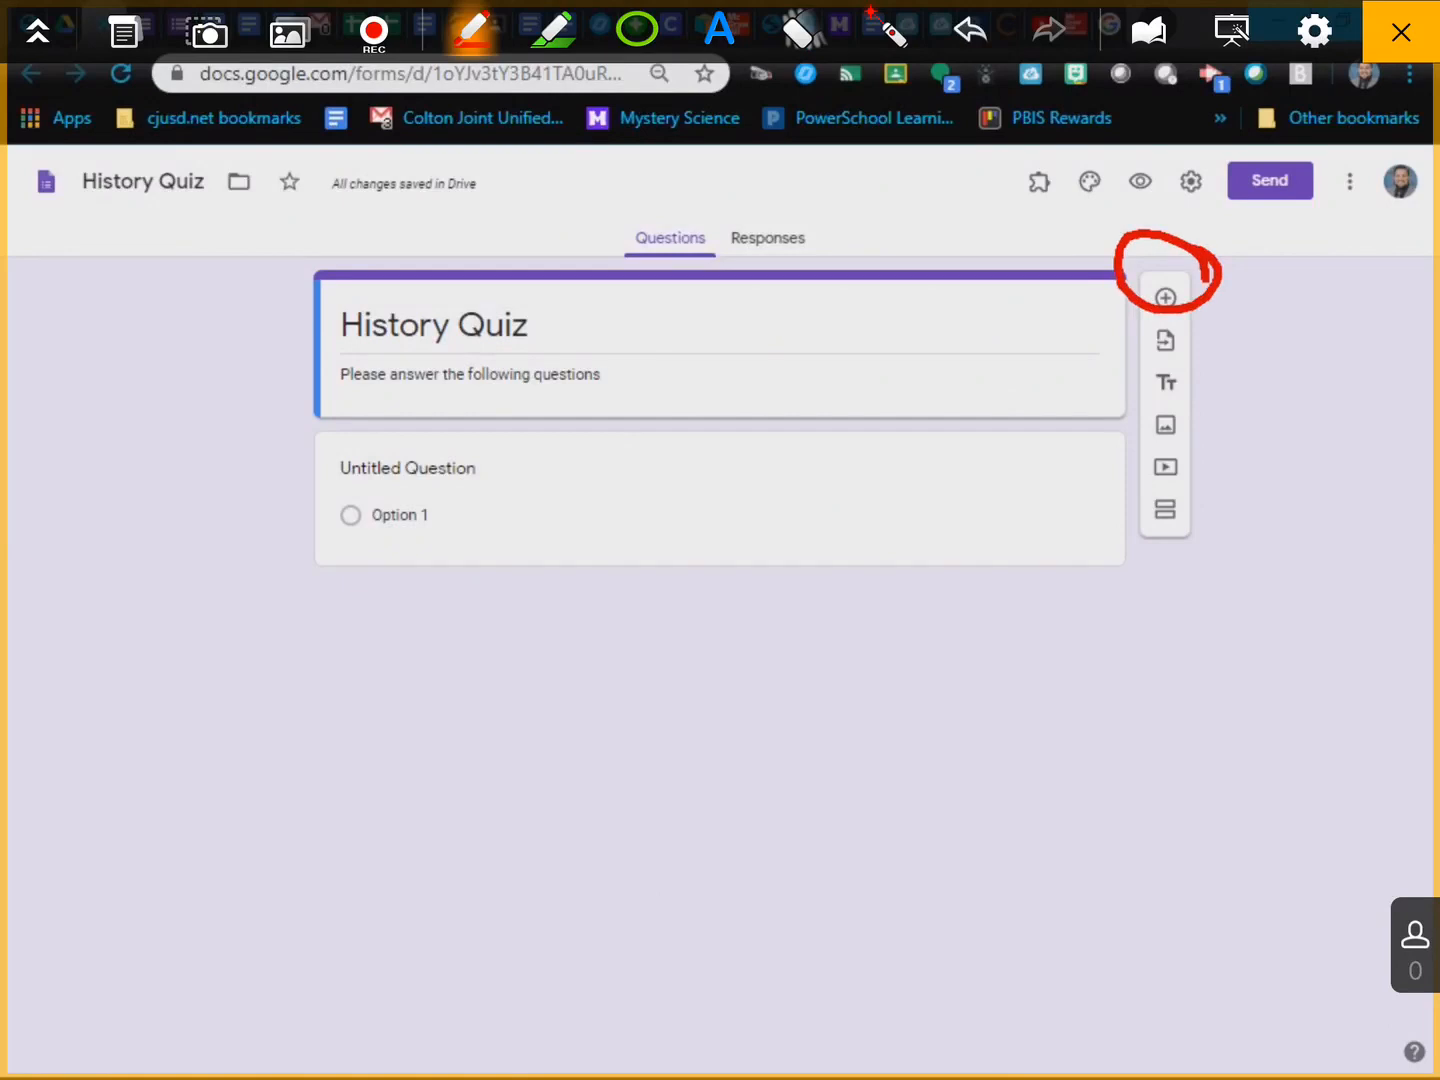
pyautogui.click(803, 30)
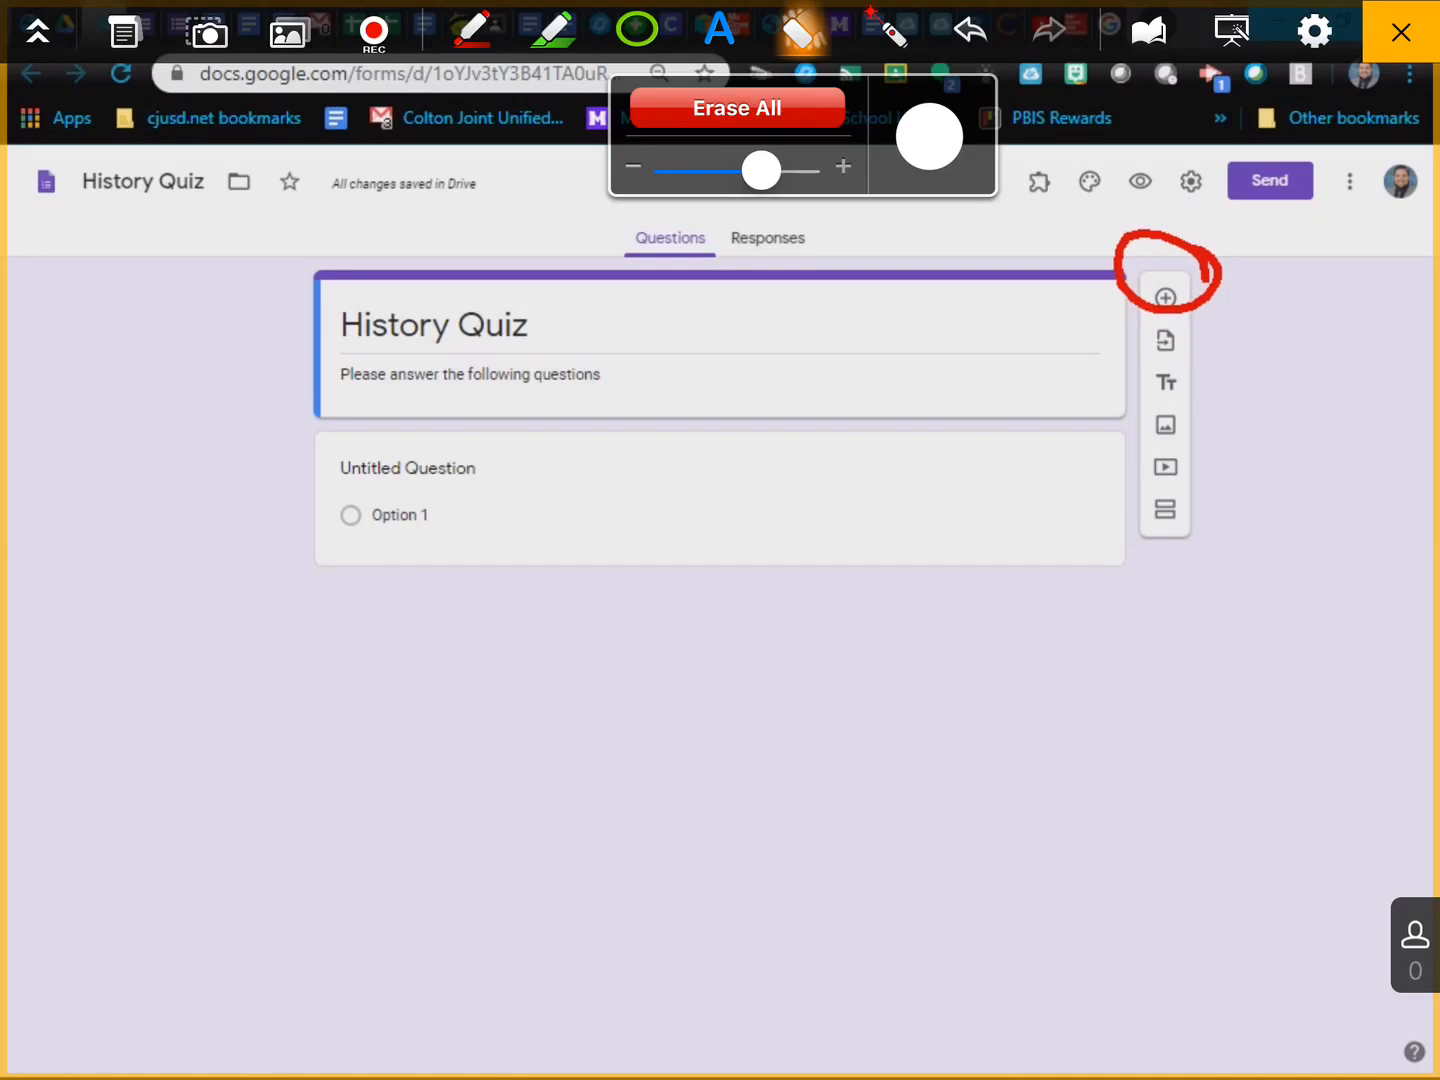
pyautogui.click(737, 108)
pyautogui.click(1401, 32)
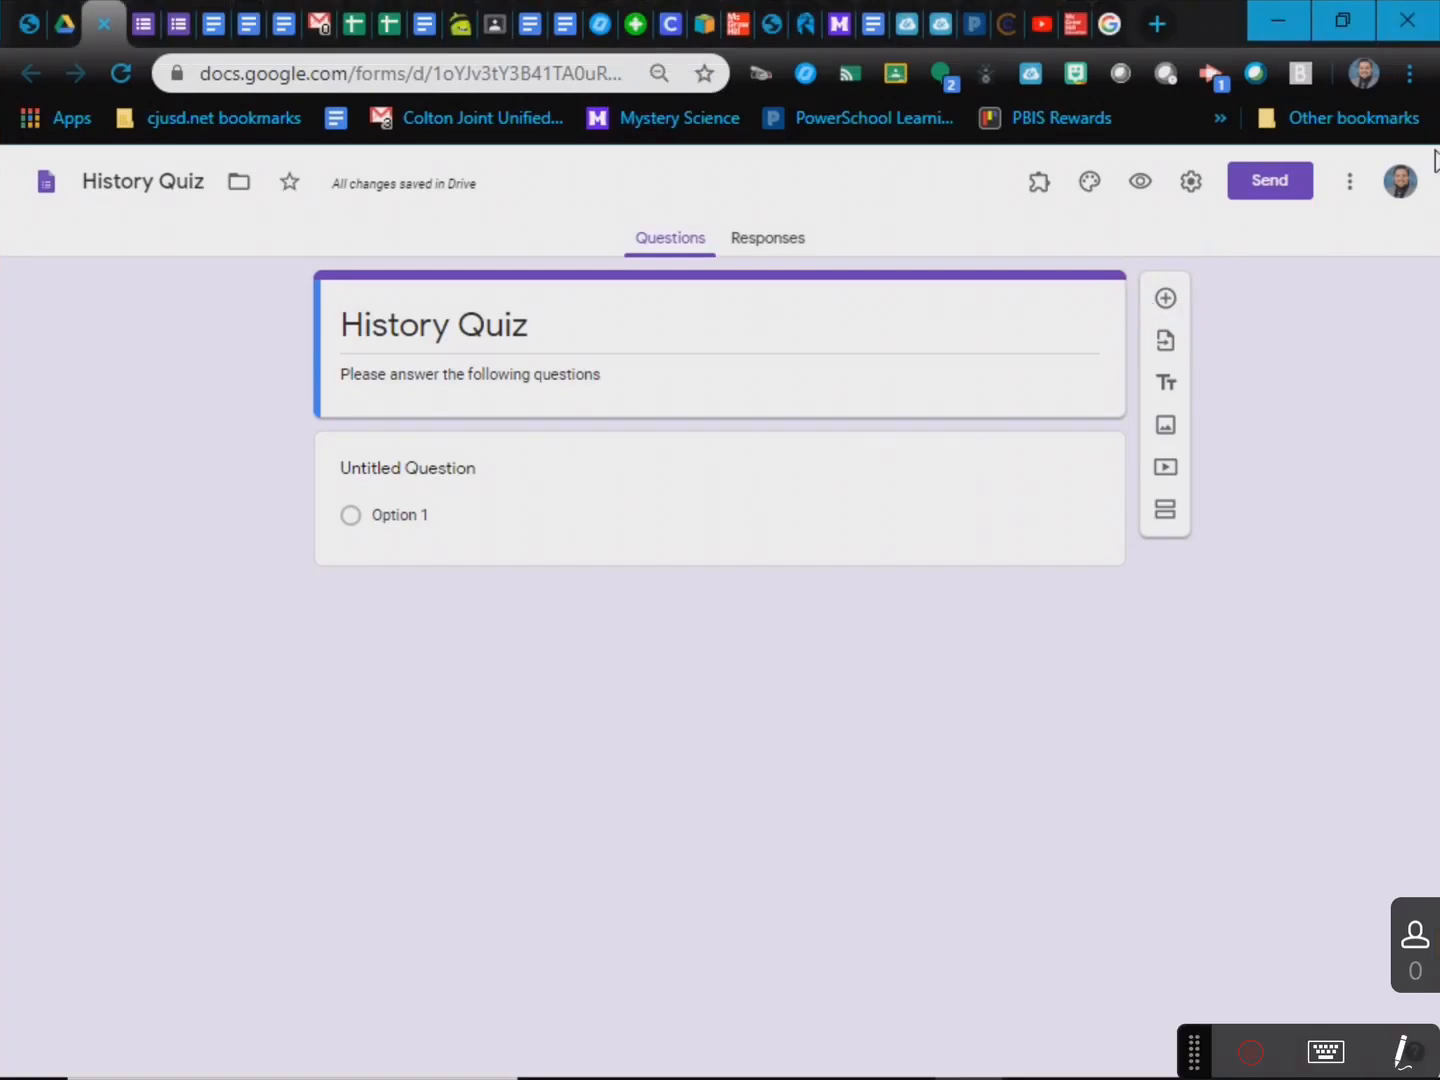
# - Browse the existing forms offered for importing questions, and close the list without importing any
pyautogui.click(1165, 342)
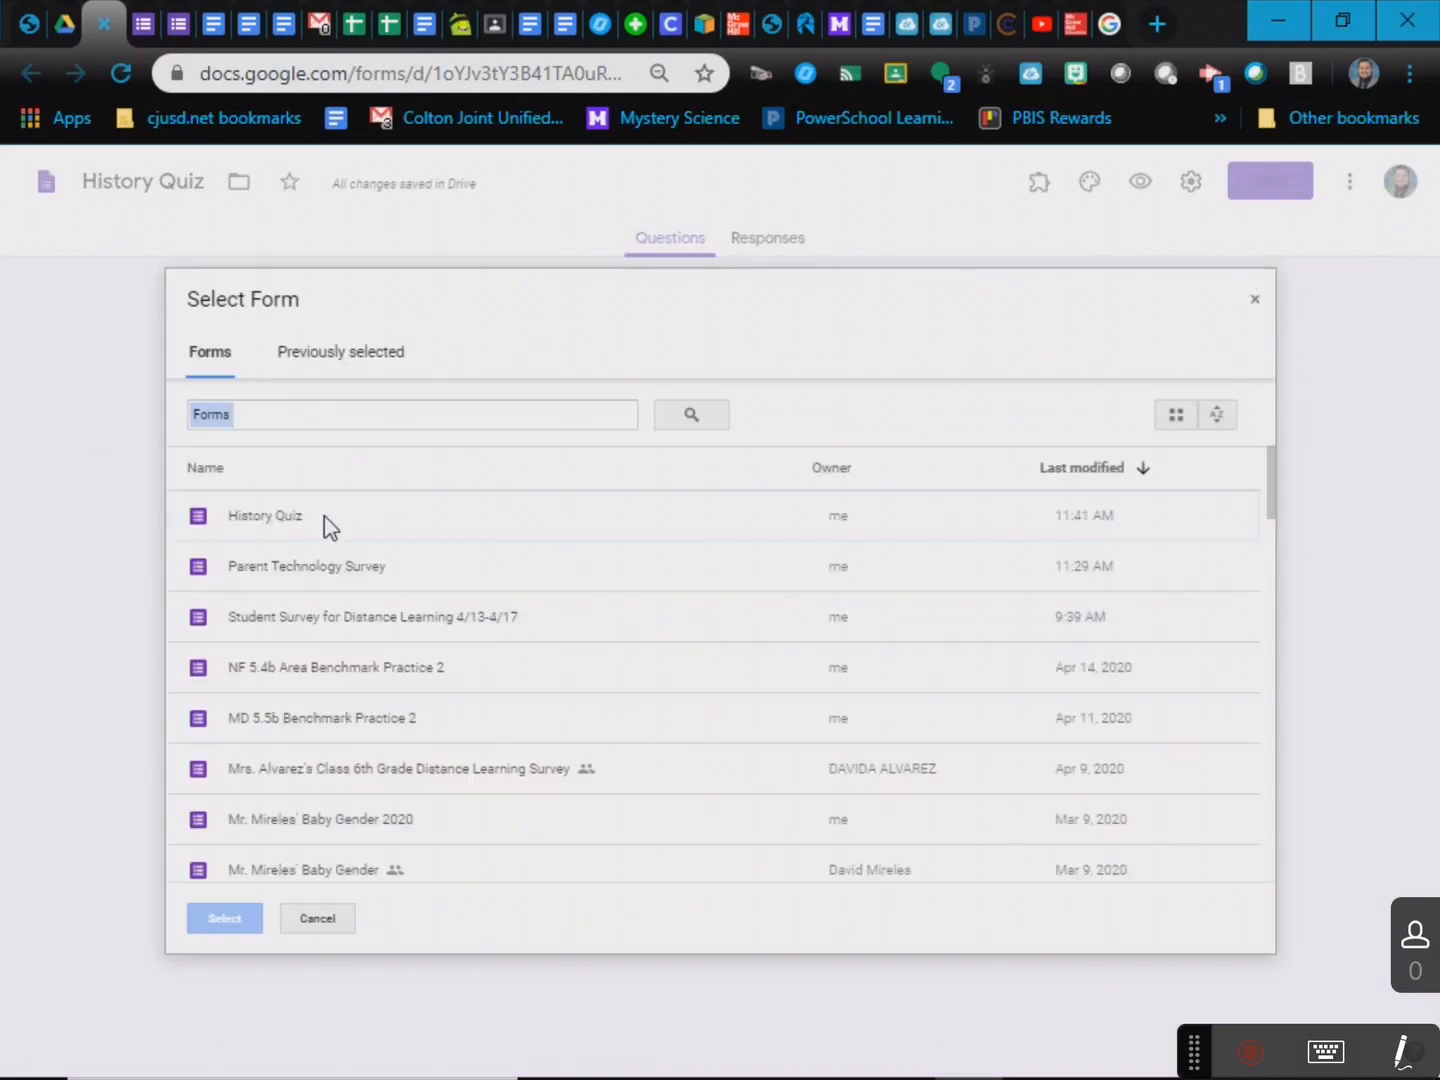
pyautogui.scroll(-4, 482, 615)
pyautogui.scroll(-3, 479, 634)
pyautogui.scroll(7, 460, 650)
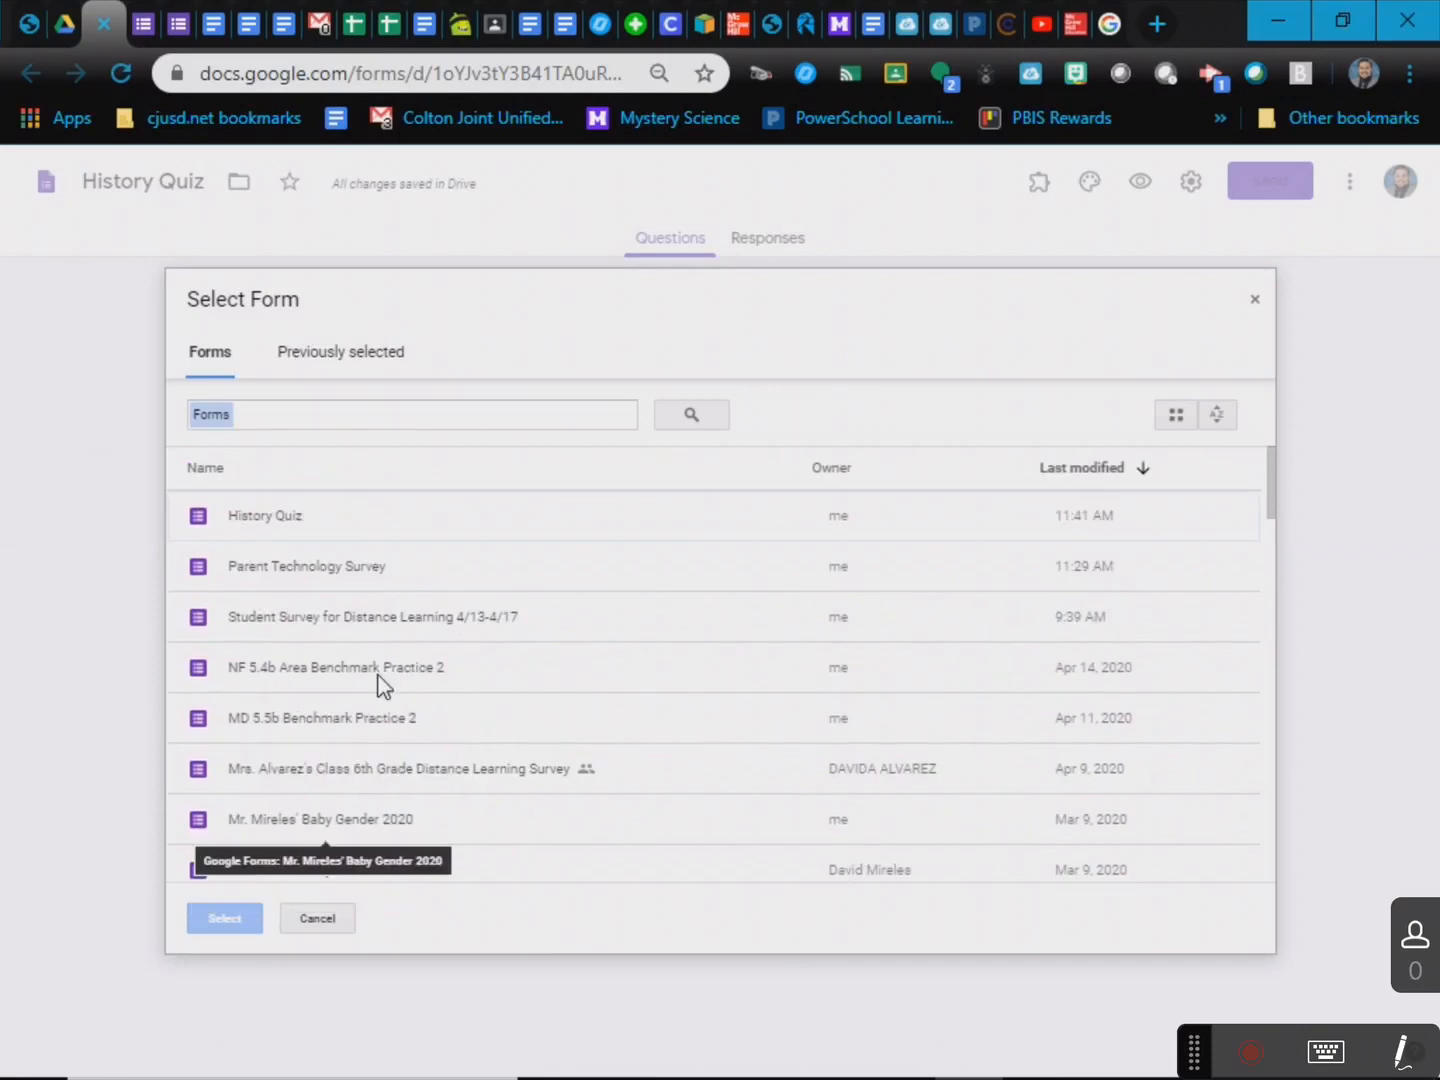
pyautogui.scroll(-8, 380, 676)
pyautogui.scroll(5, 376, 669)
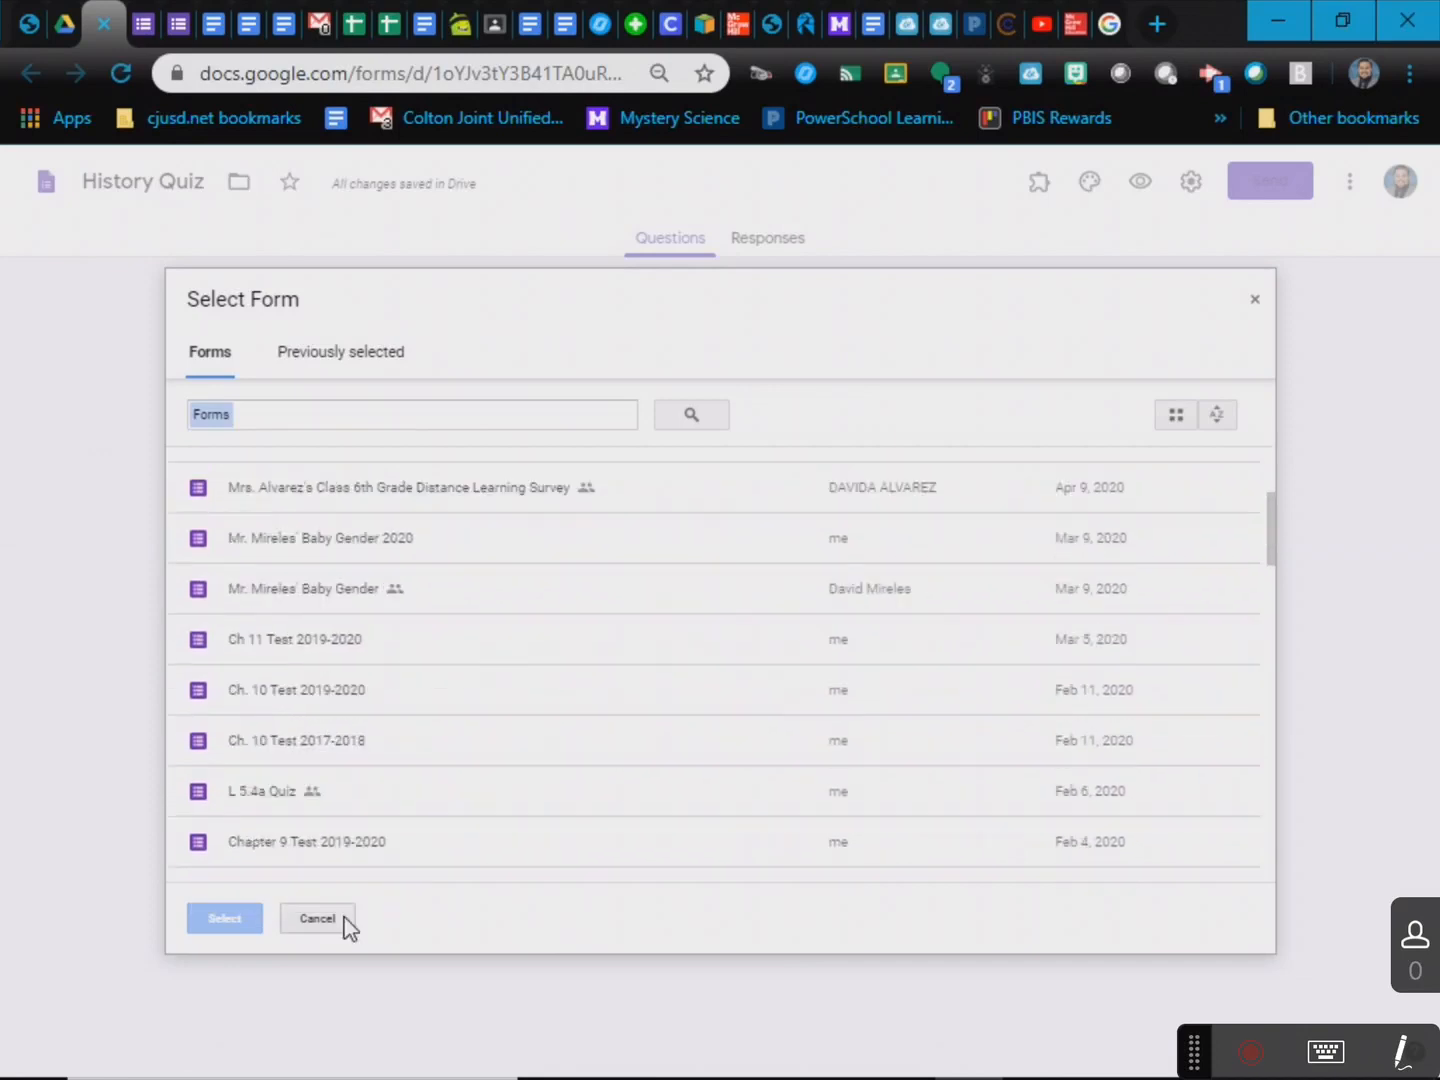
pyautogui.click(317, 918)
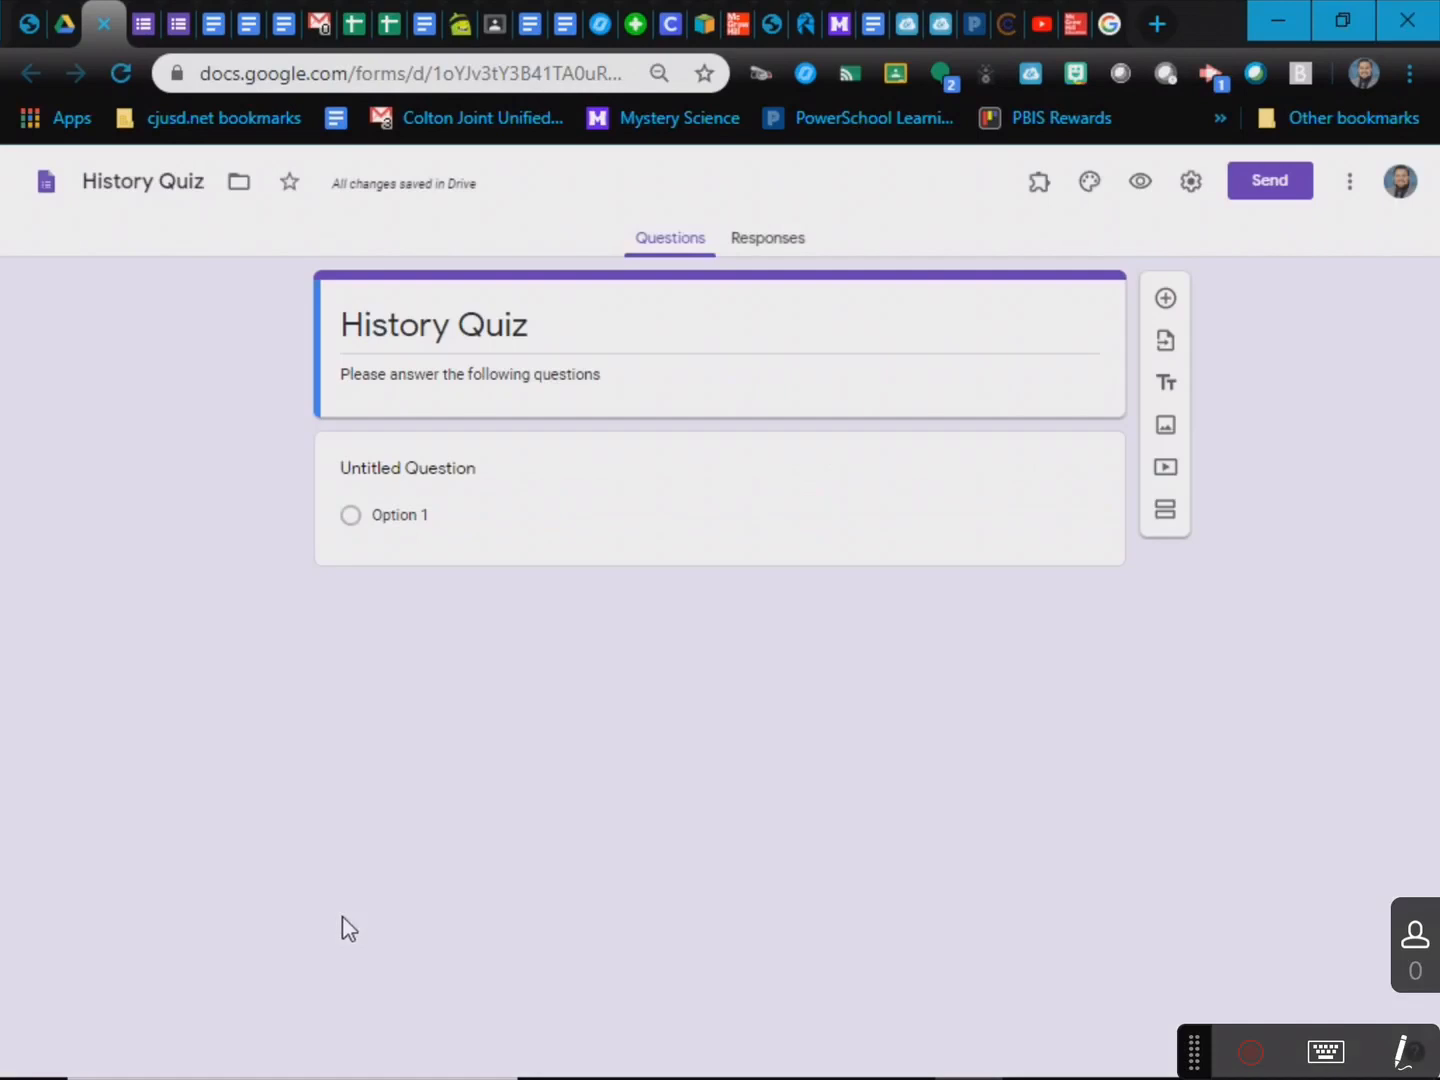
# - Add a title and description block below the form header, titled "Section 1" with the description "Questions 1-5"
pyautogui.click(1165, 386)
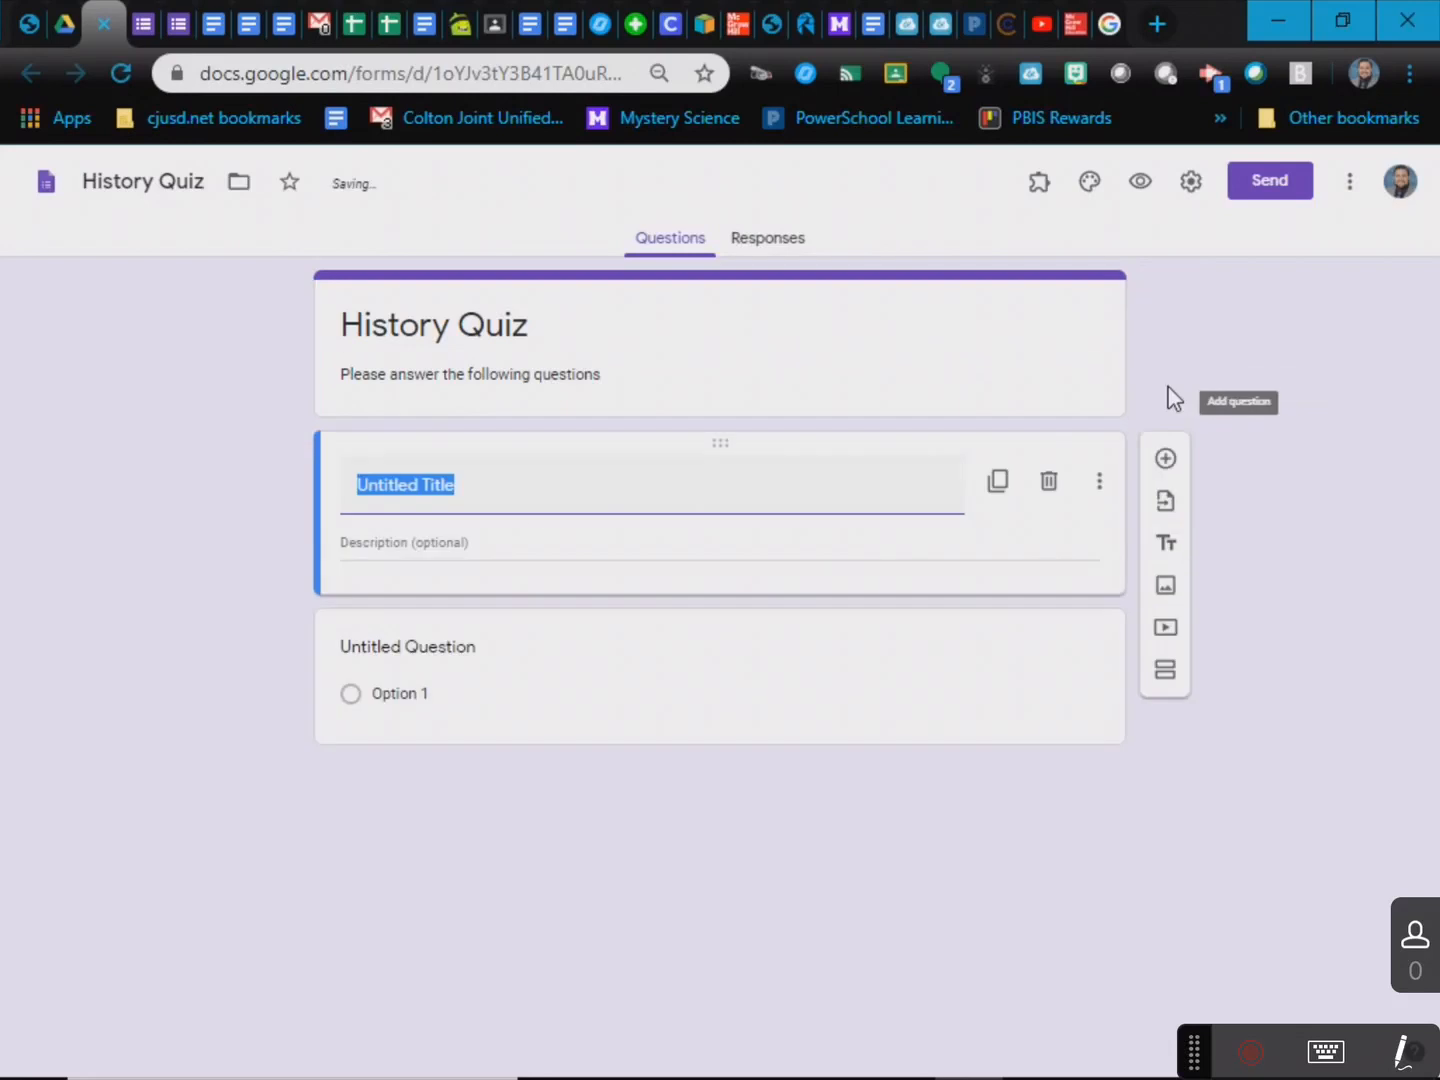
pyautogui.write('Section')
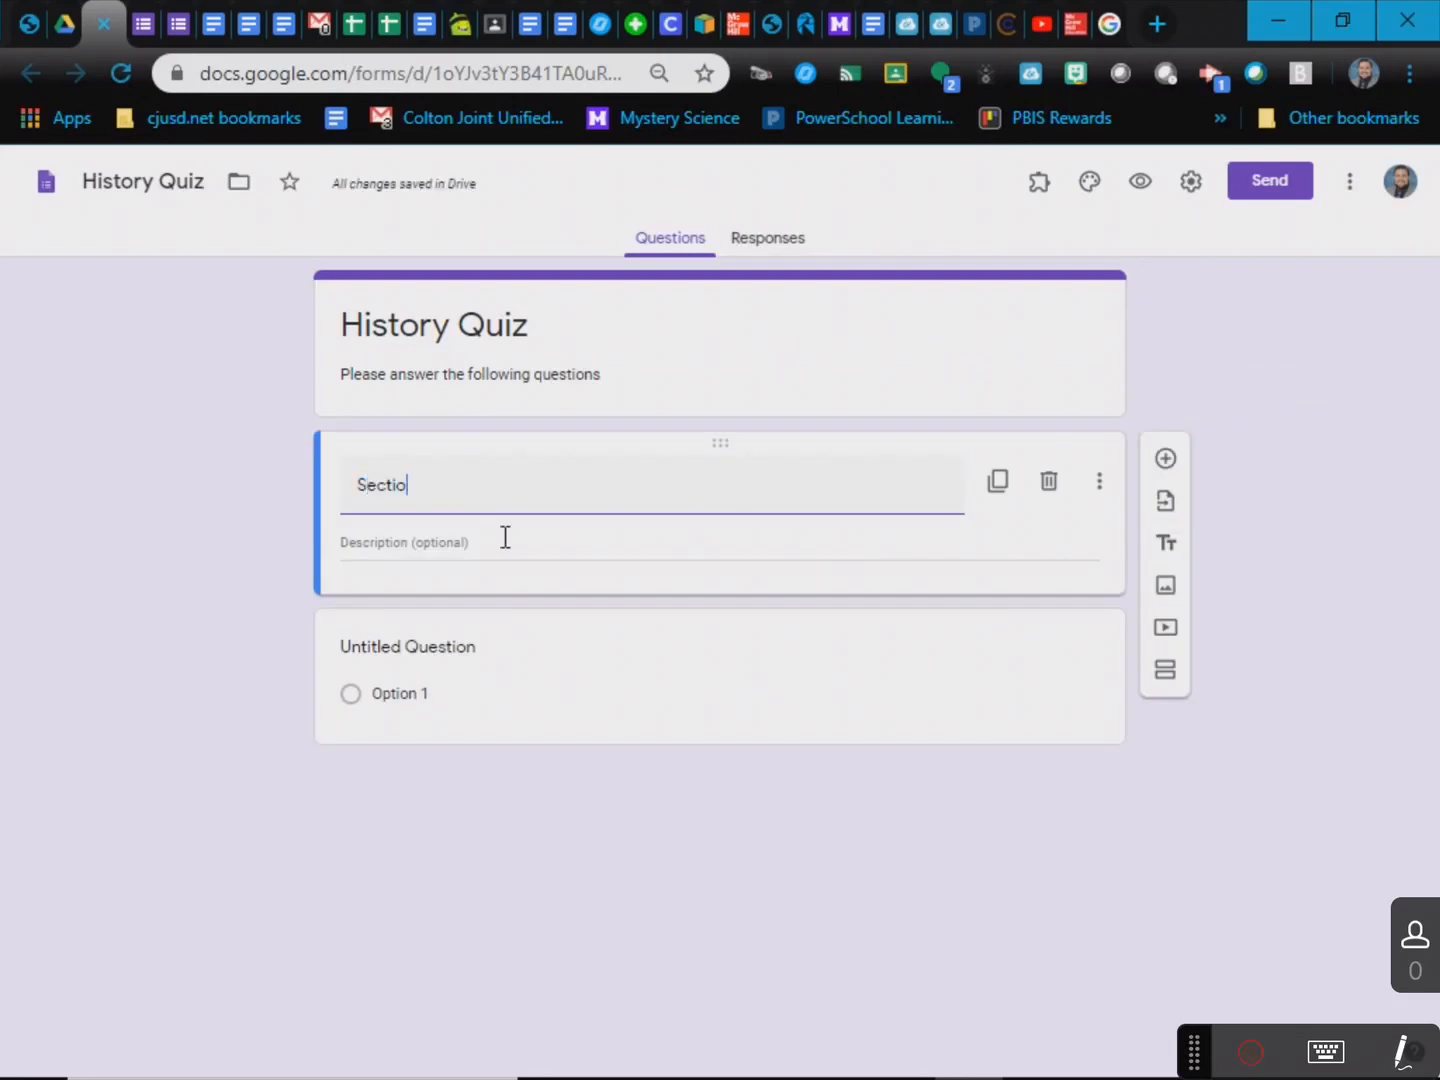
pyautogui.press('Tab')
pyautogui.doubleClick(509, 500)
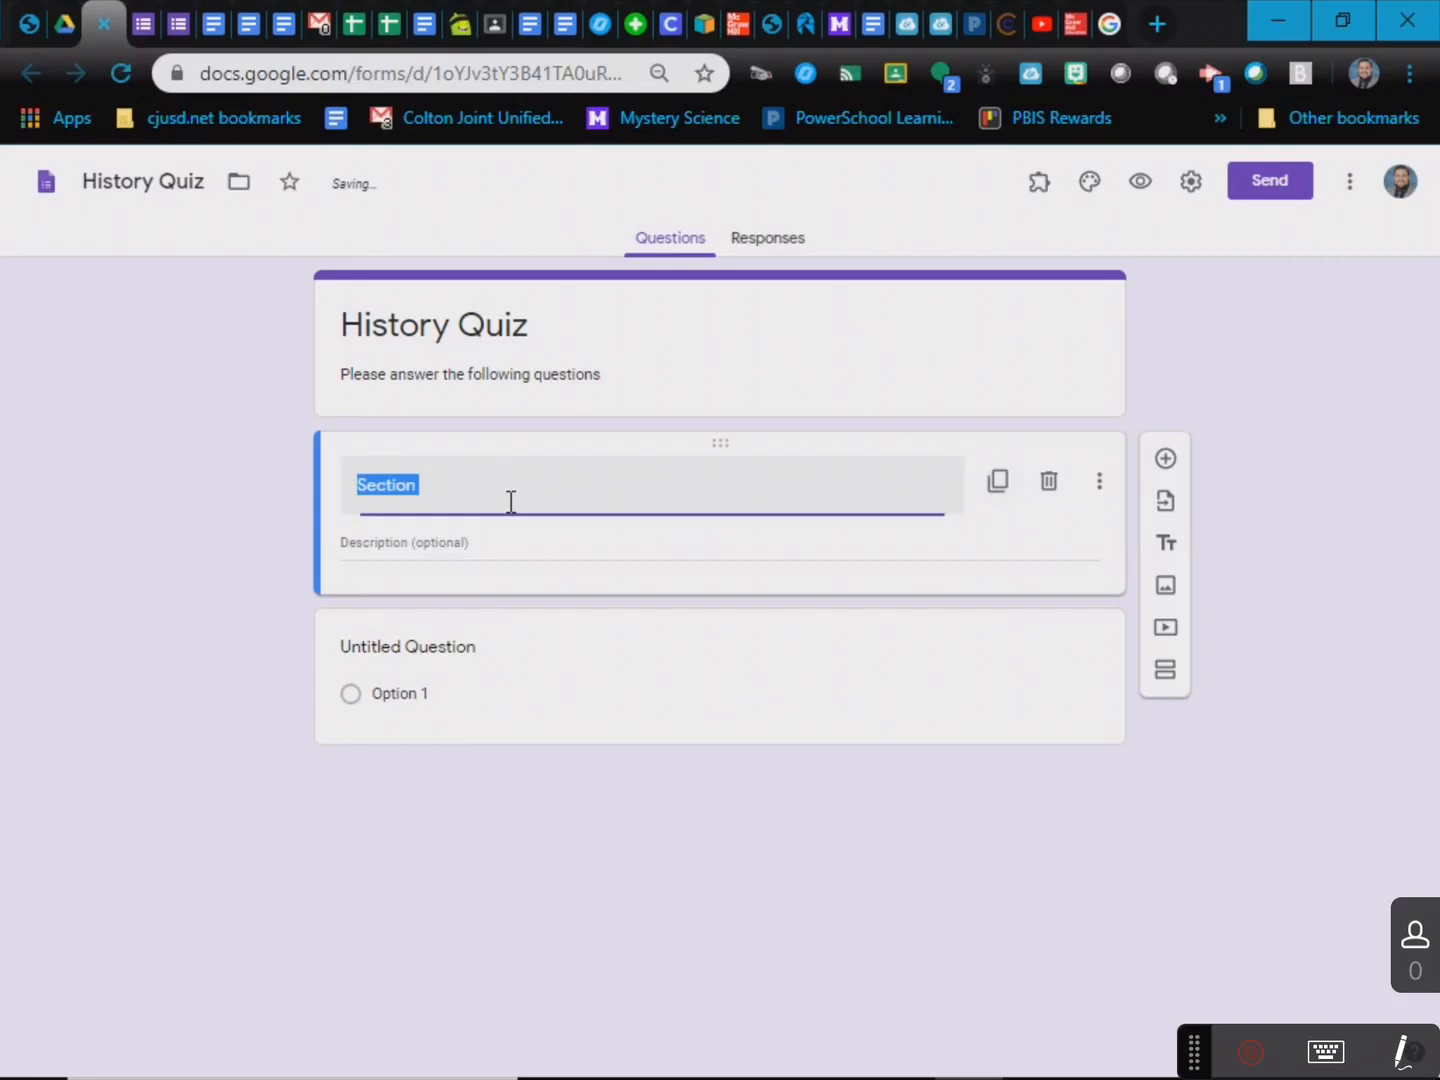
pyautogui.click(508, 501)
pyautogui.write('1')
pyautogui.click(463, 549)
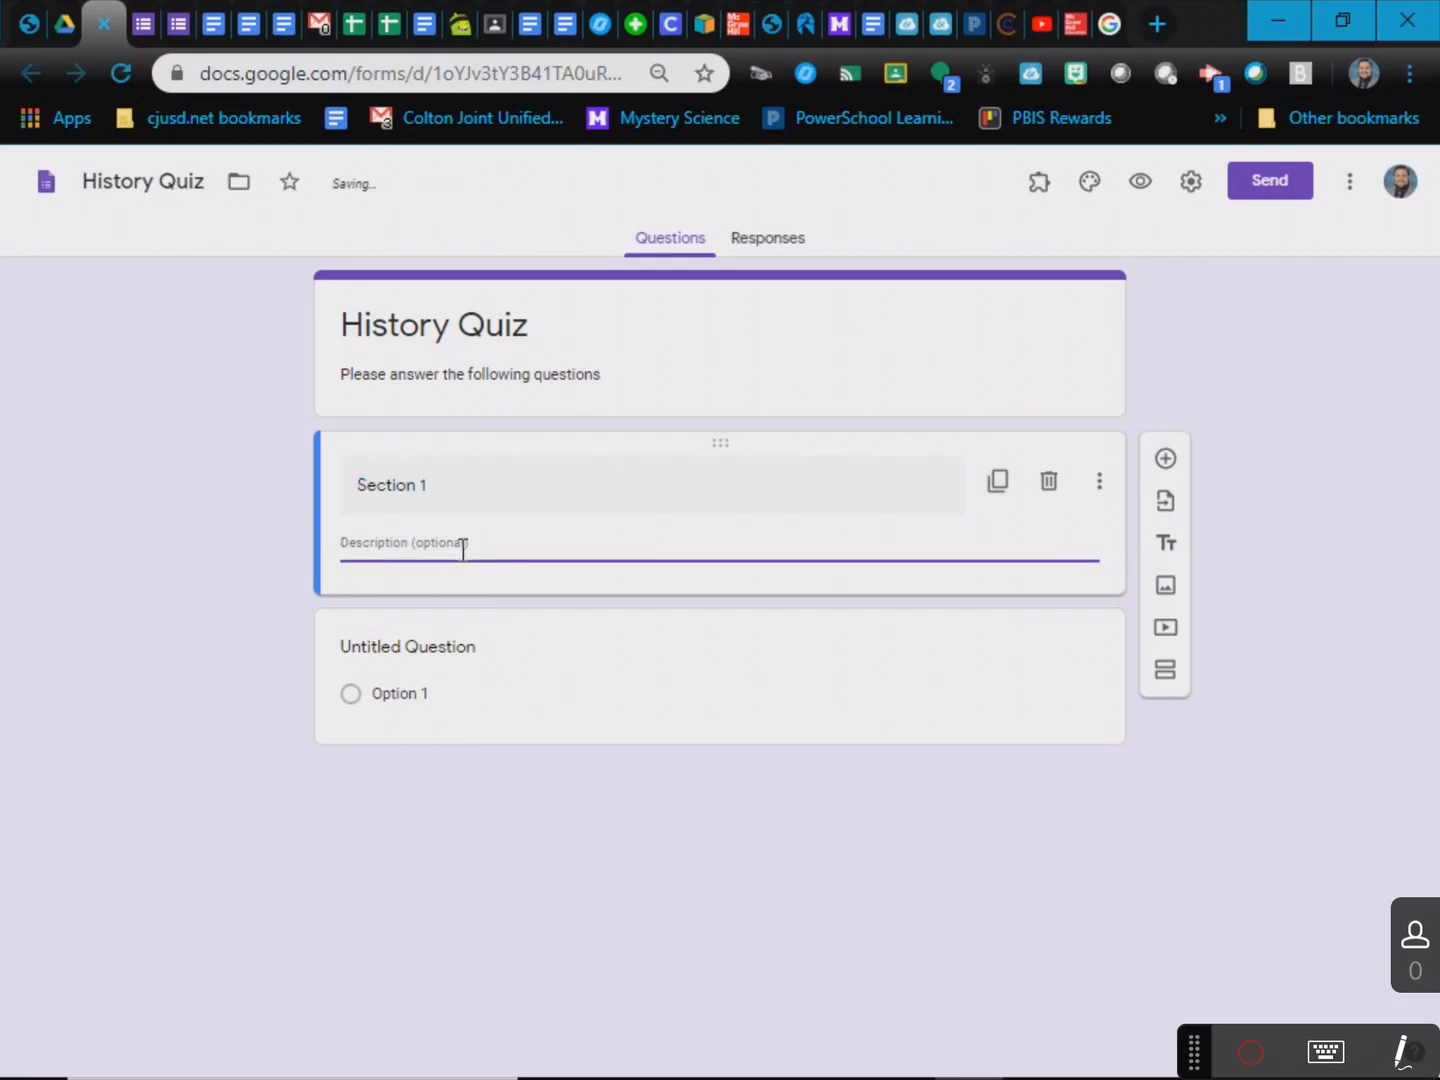
pyautogui.write('Questions 1-5')
# - Duplicate the "Section 1" title block, and delete both the copy and the original
pyautogui.click(999, 486)
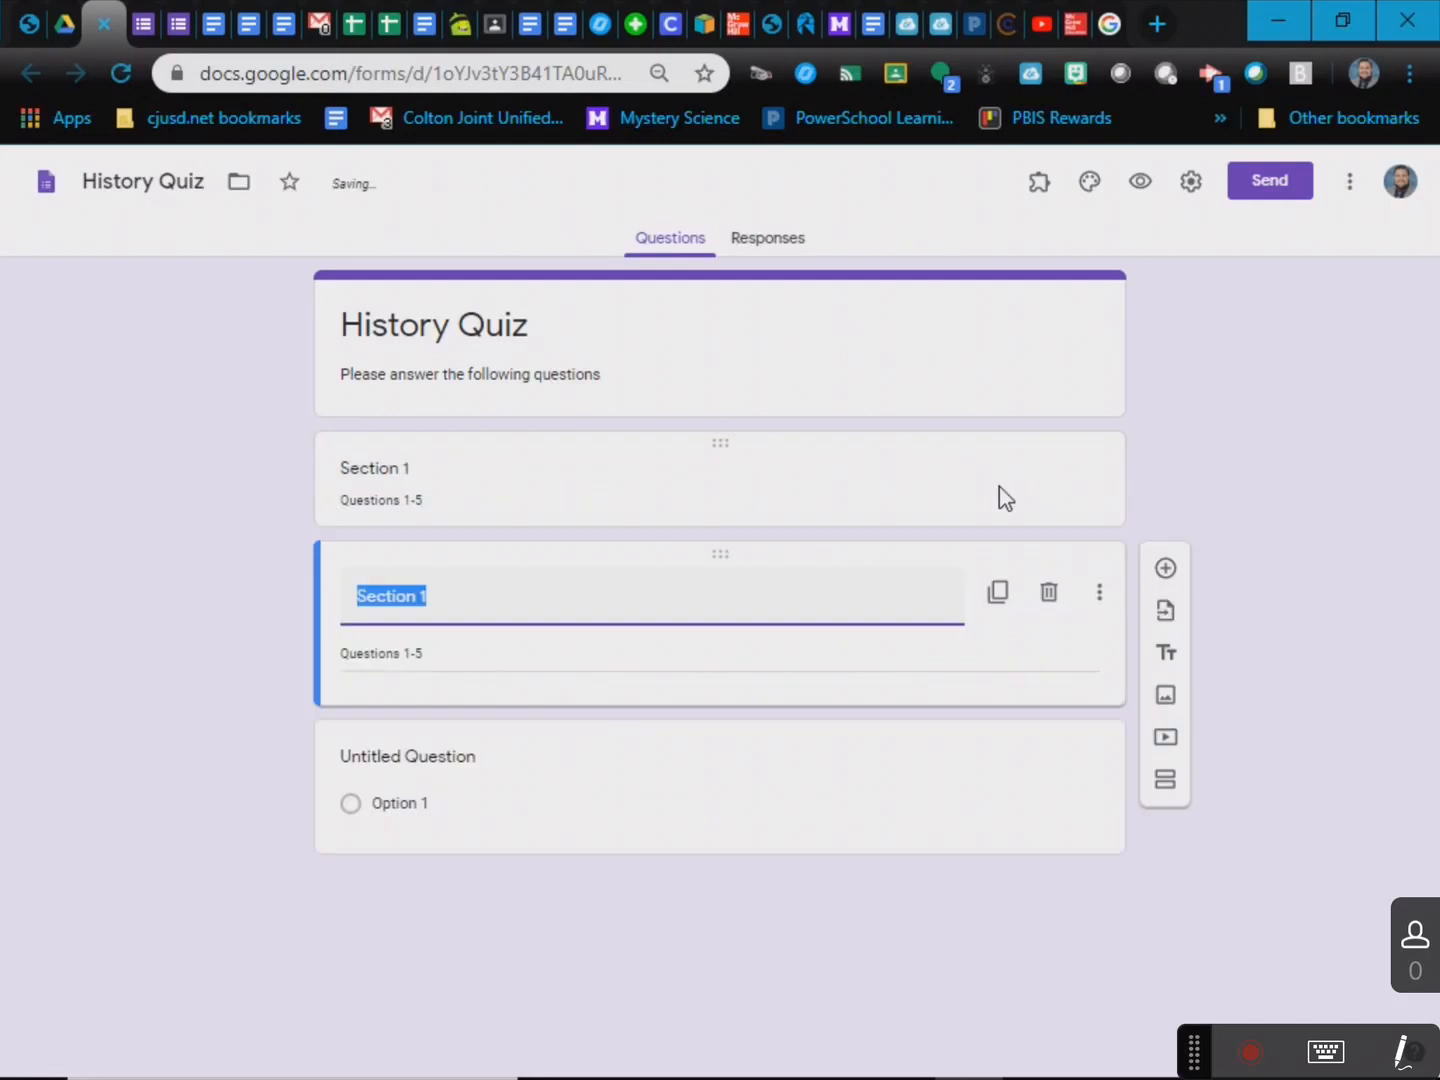
pyautogui.click(1049, 598)
pyautogui.click(1049, 490)
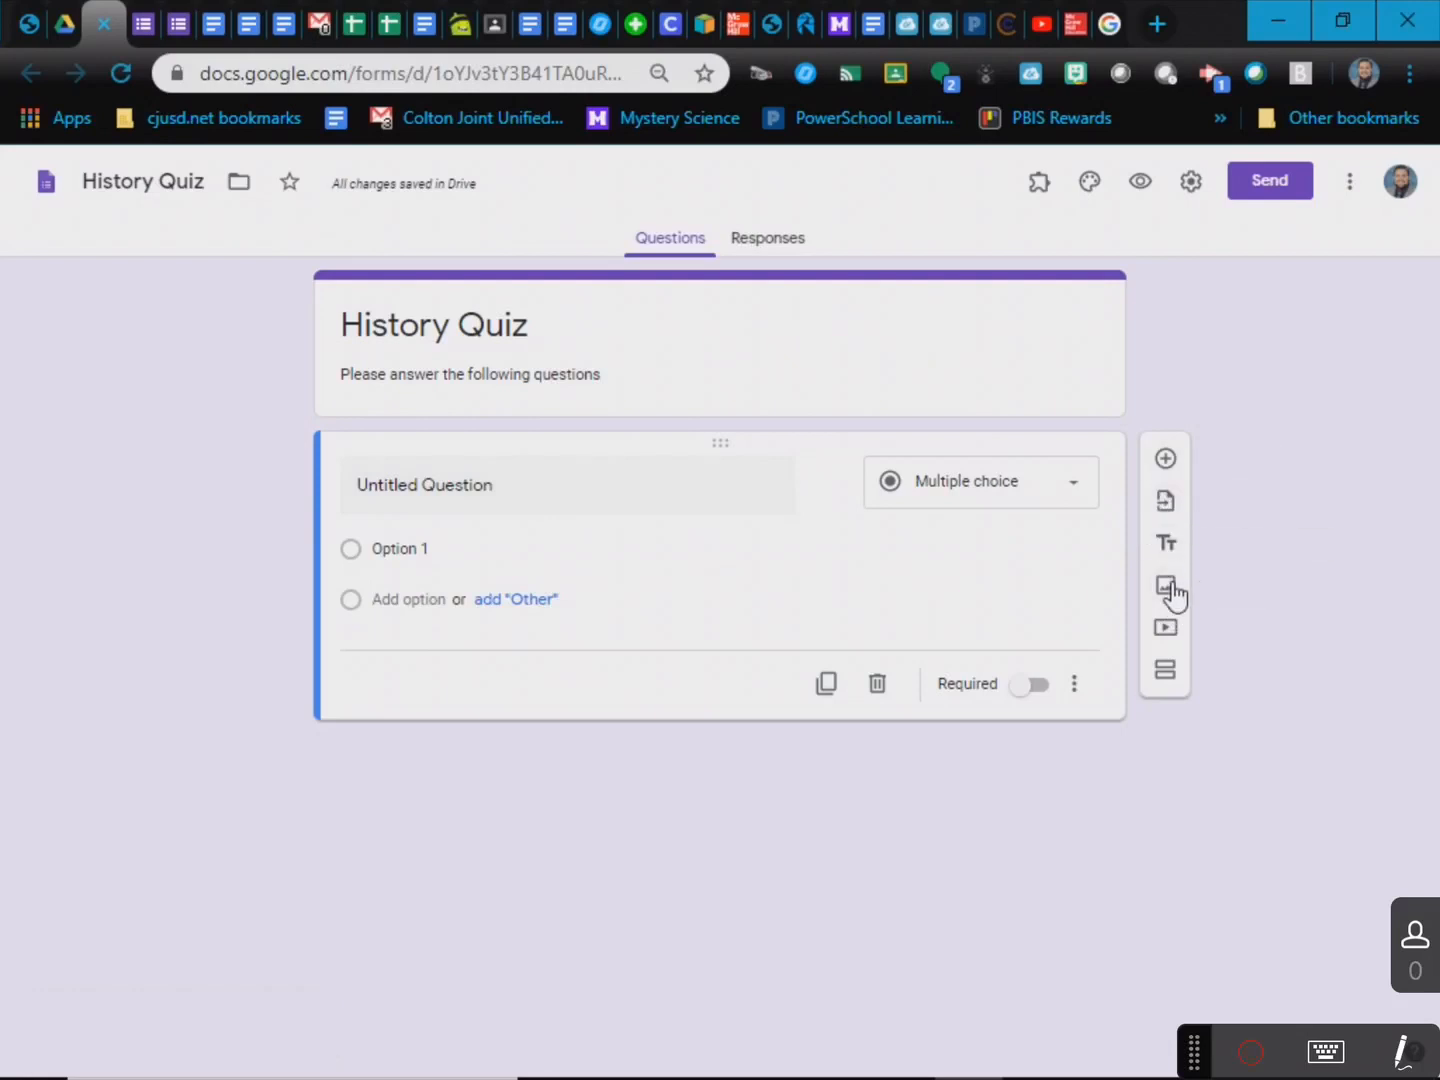
# - Add a new section after the untitled question, and delete that section again
pyautogui.click(1165, 670)
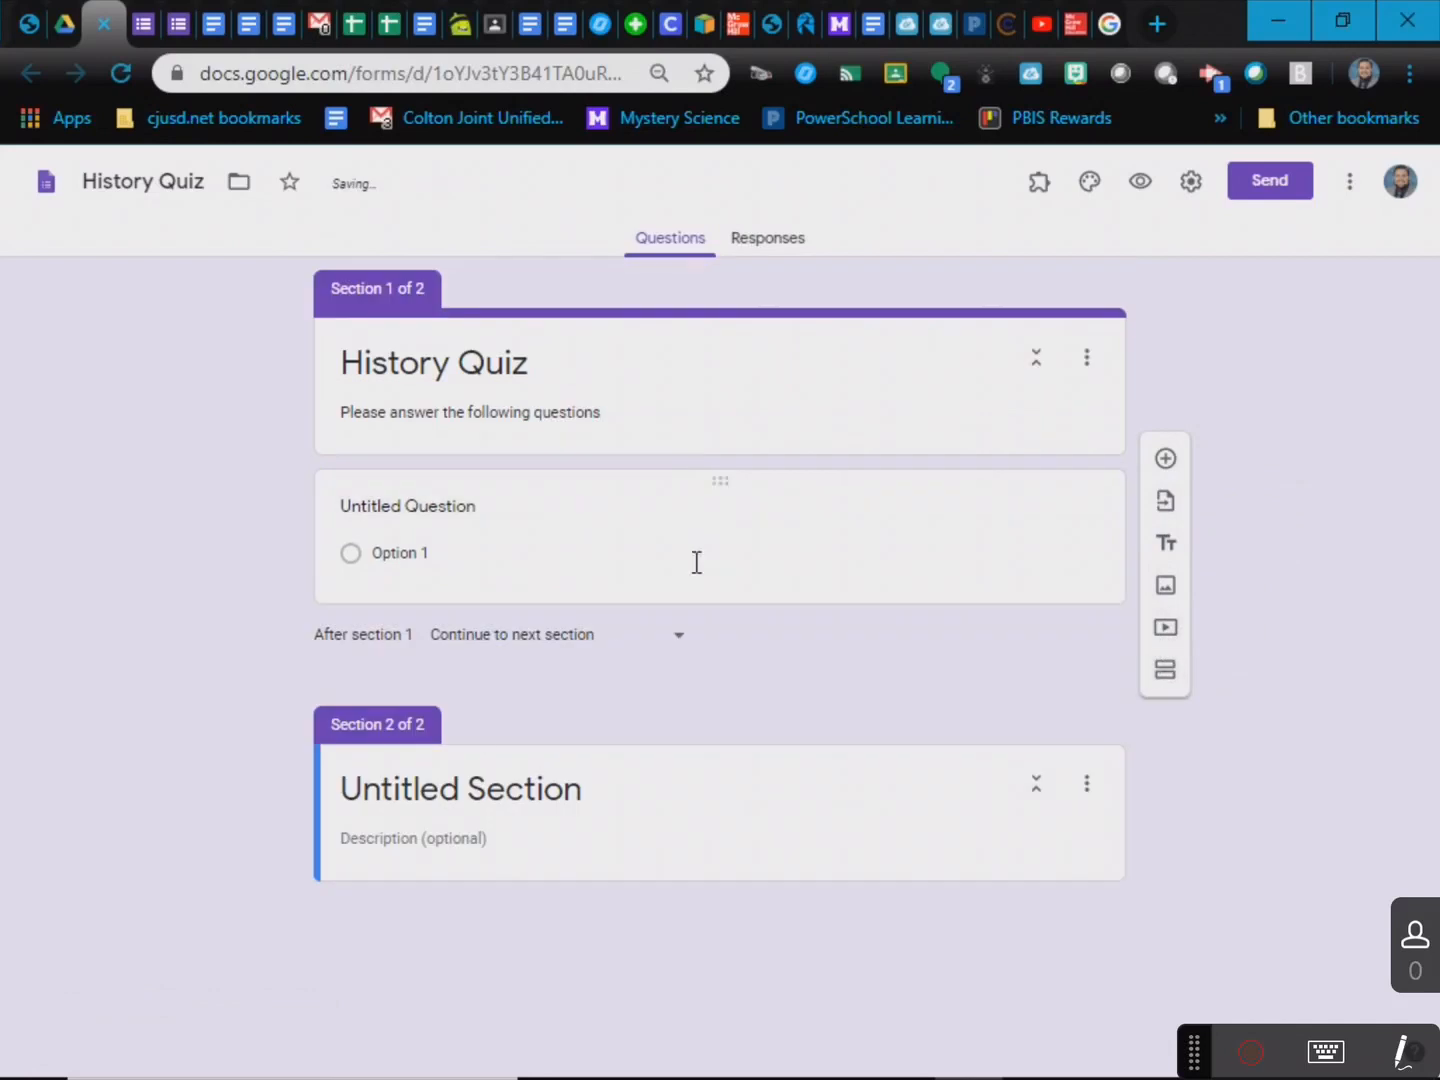
pyautogui.click(886, 545)
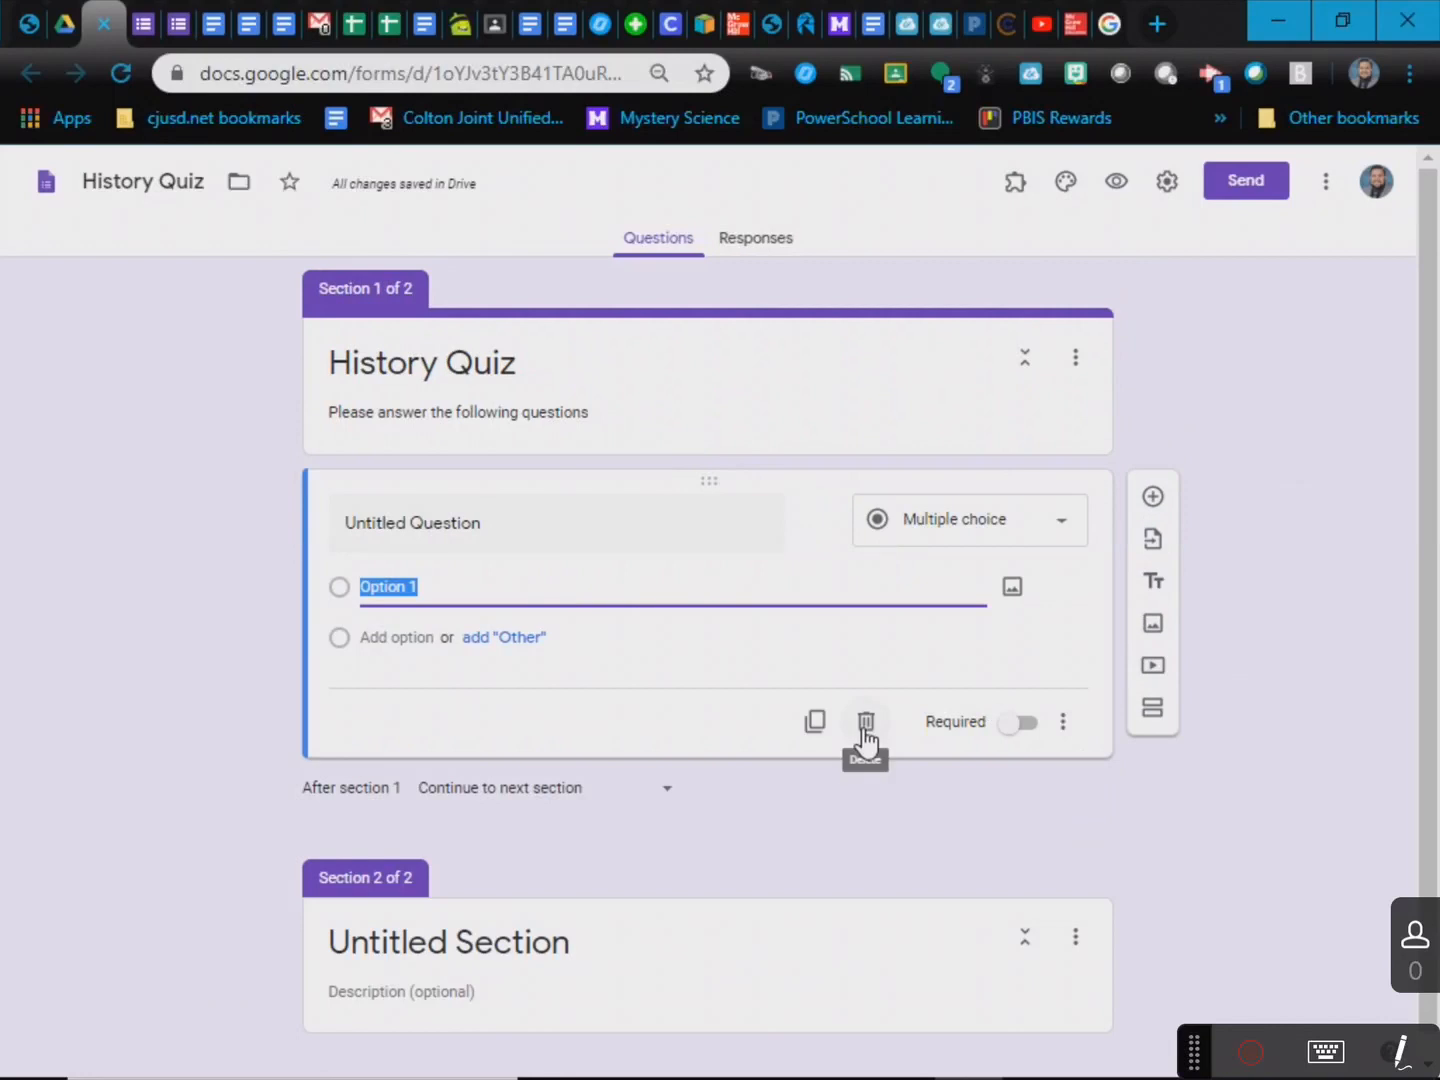
pyautogui.click(752, 931)
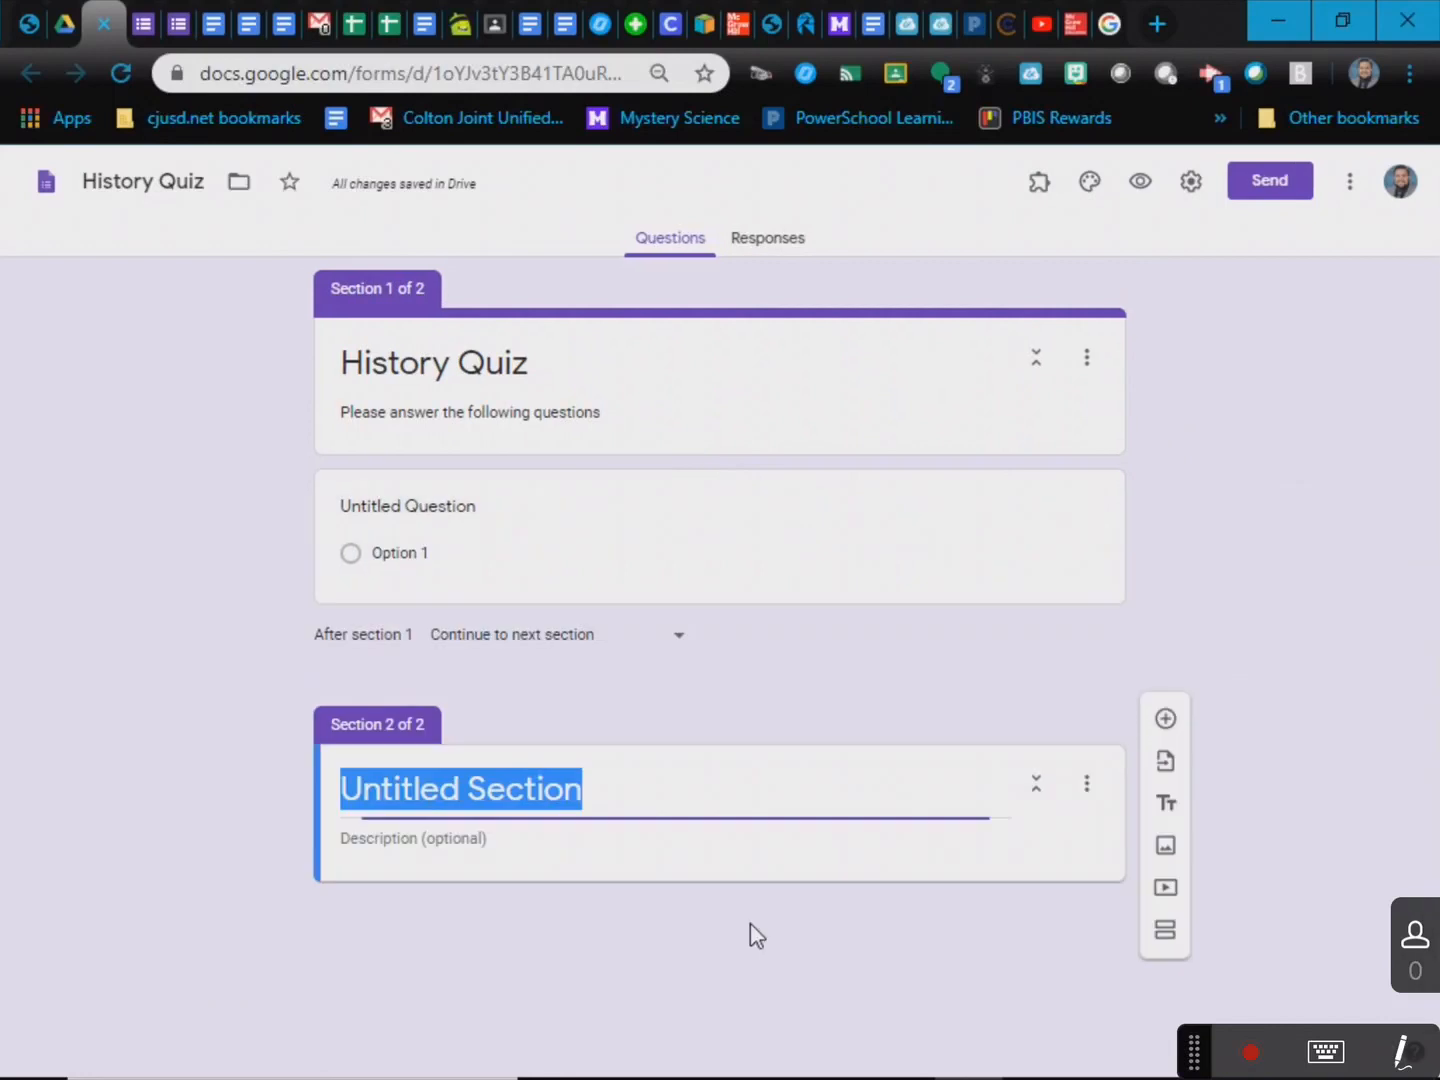
pyautogui.click(1088, 790)
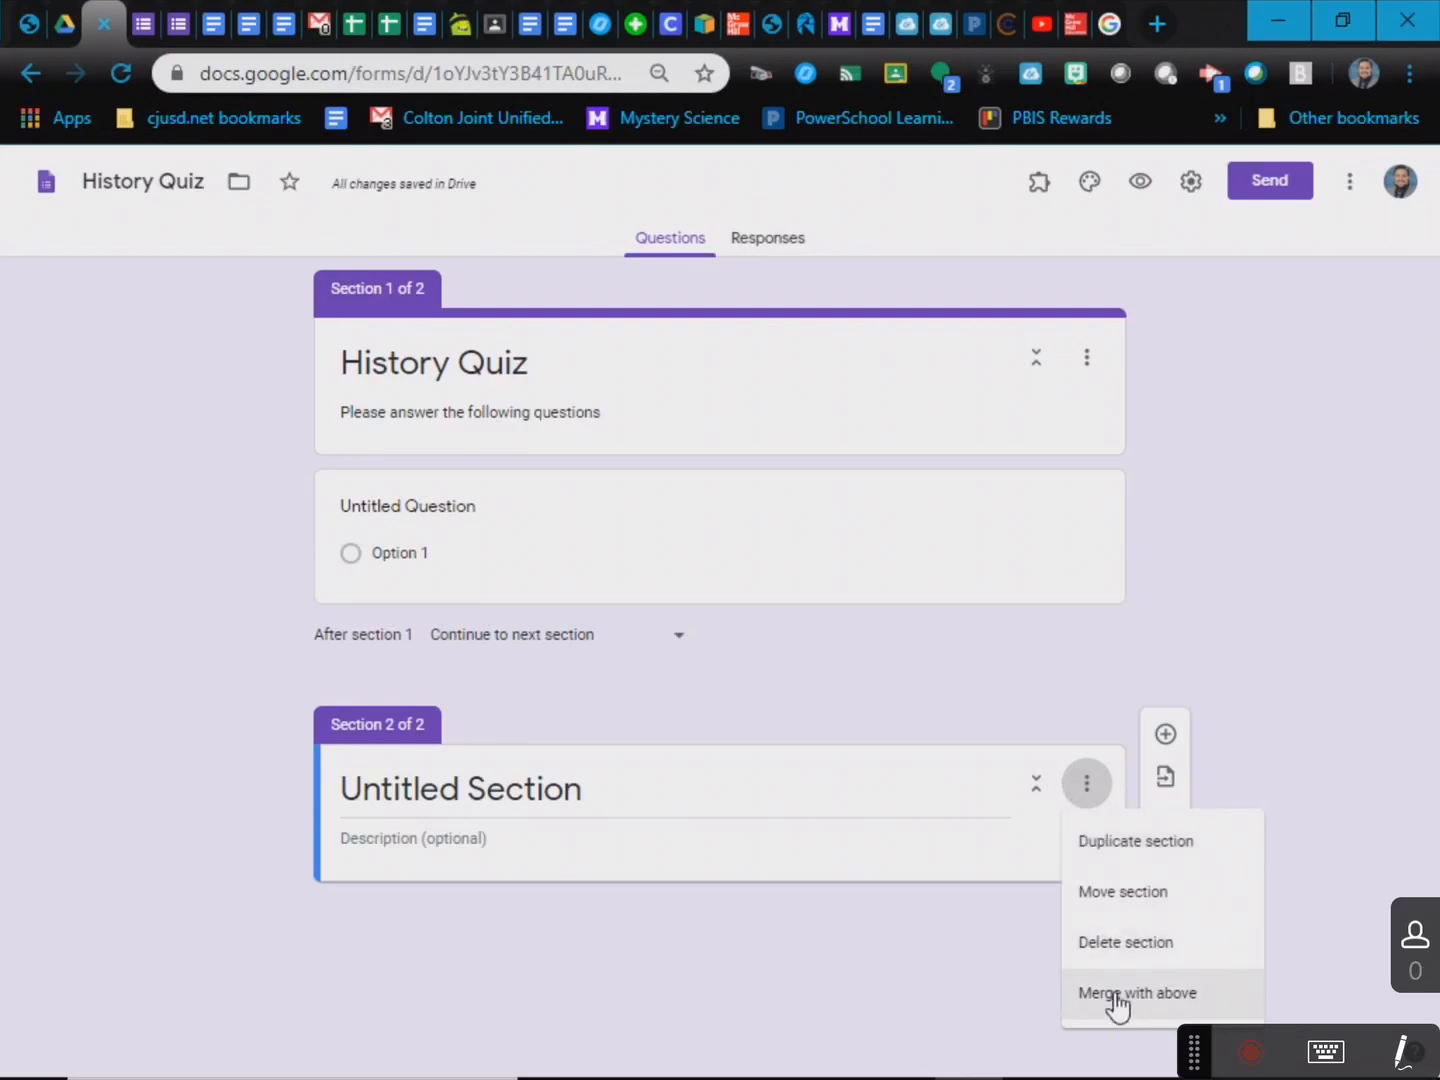
pyautogui.click(1111, 955)
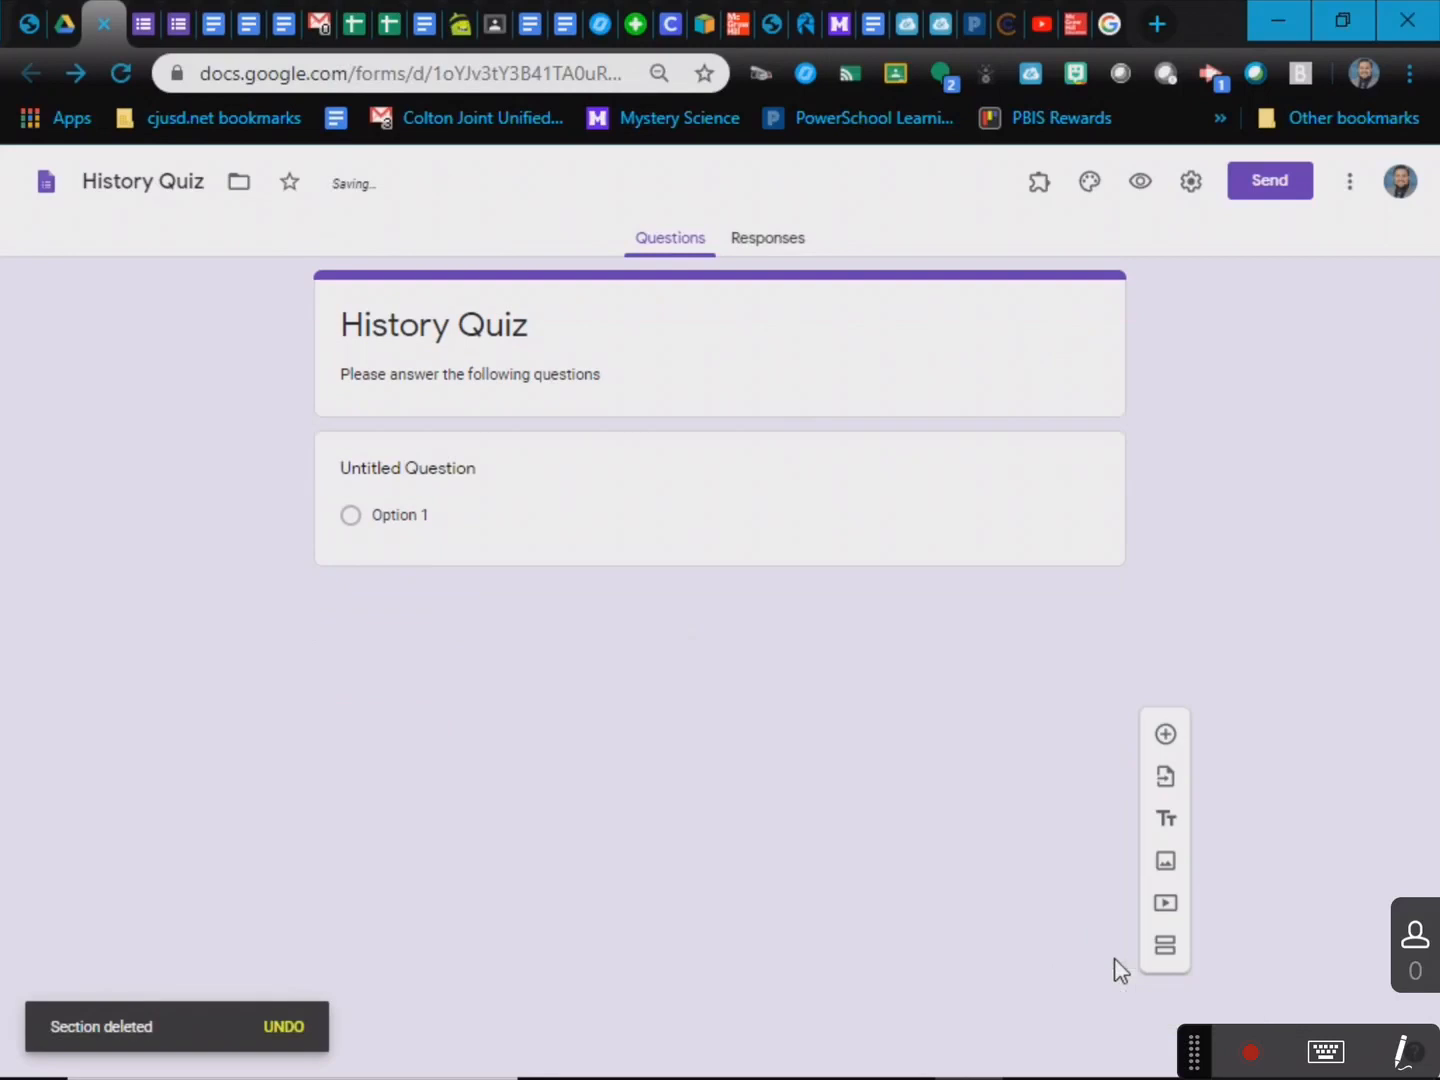
# - Try the Dropdown and Multiple choice grid types on the untitled question, and return it to Multiple choice
pyautogui.click(726, 498)
pyautogui.click(1024, 507)
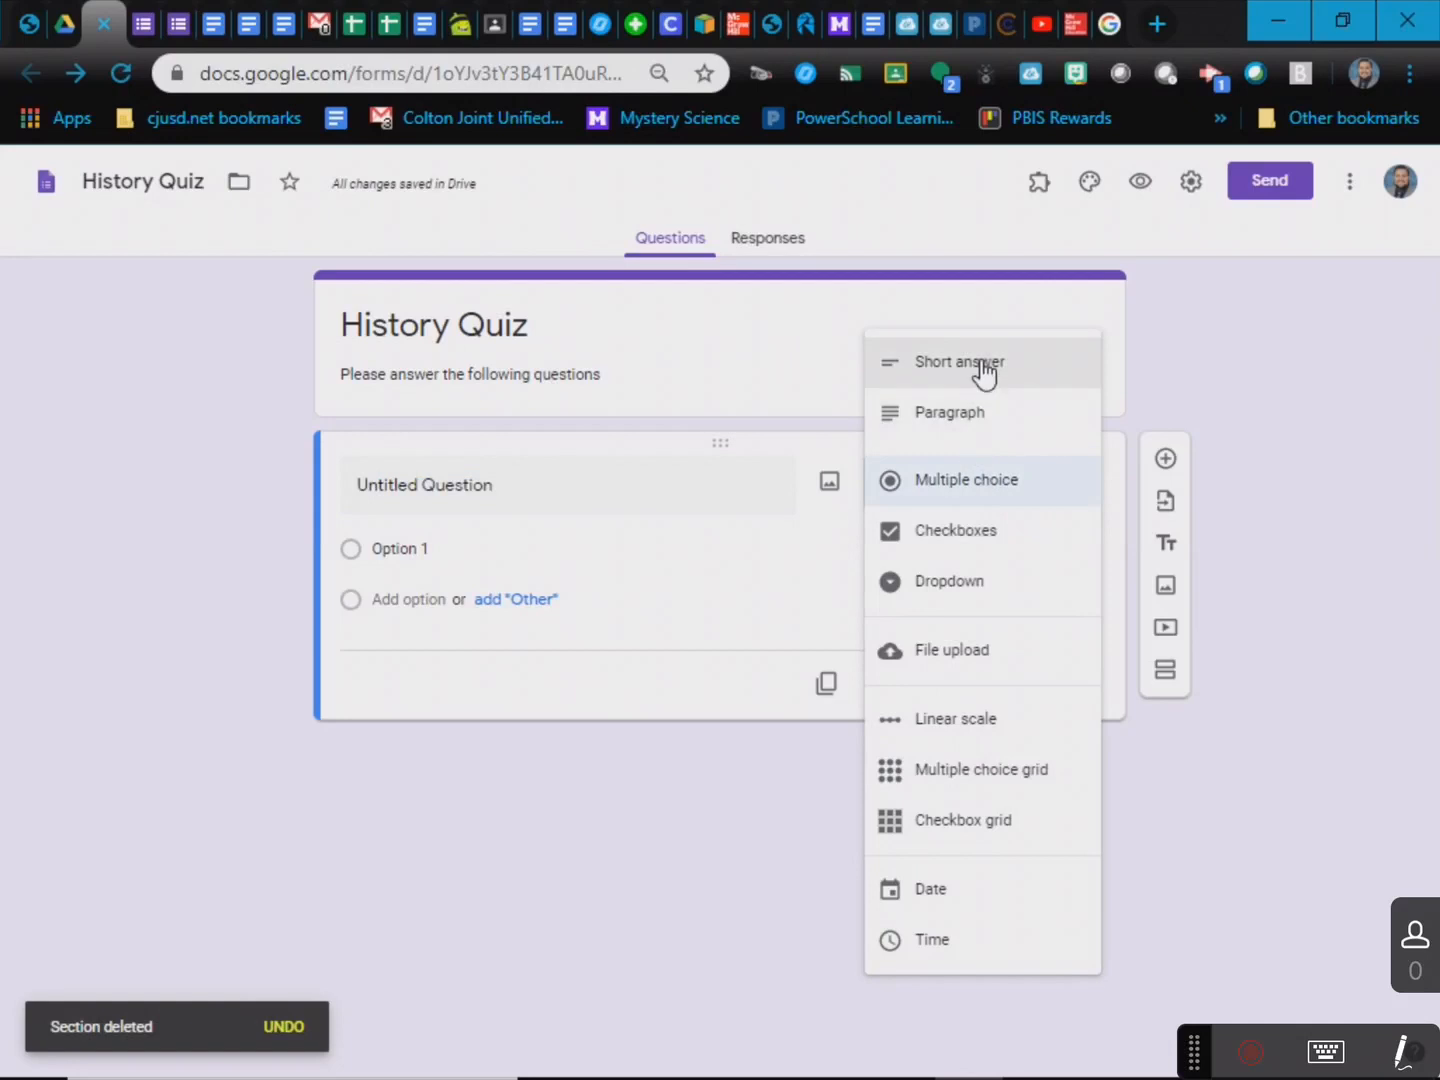
pyautogui.click(966, 585)
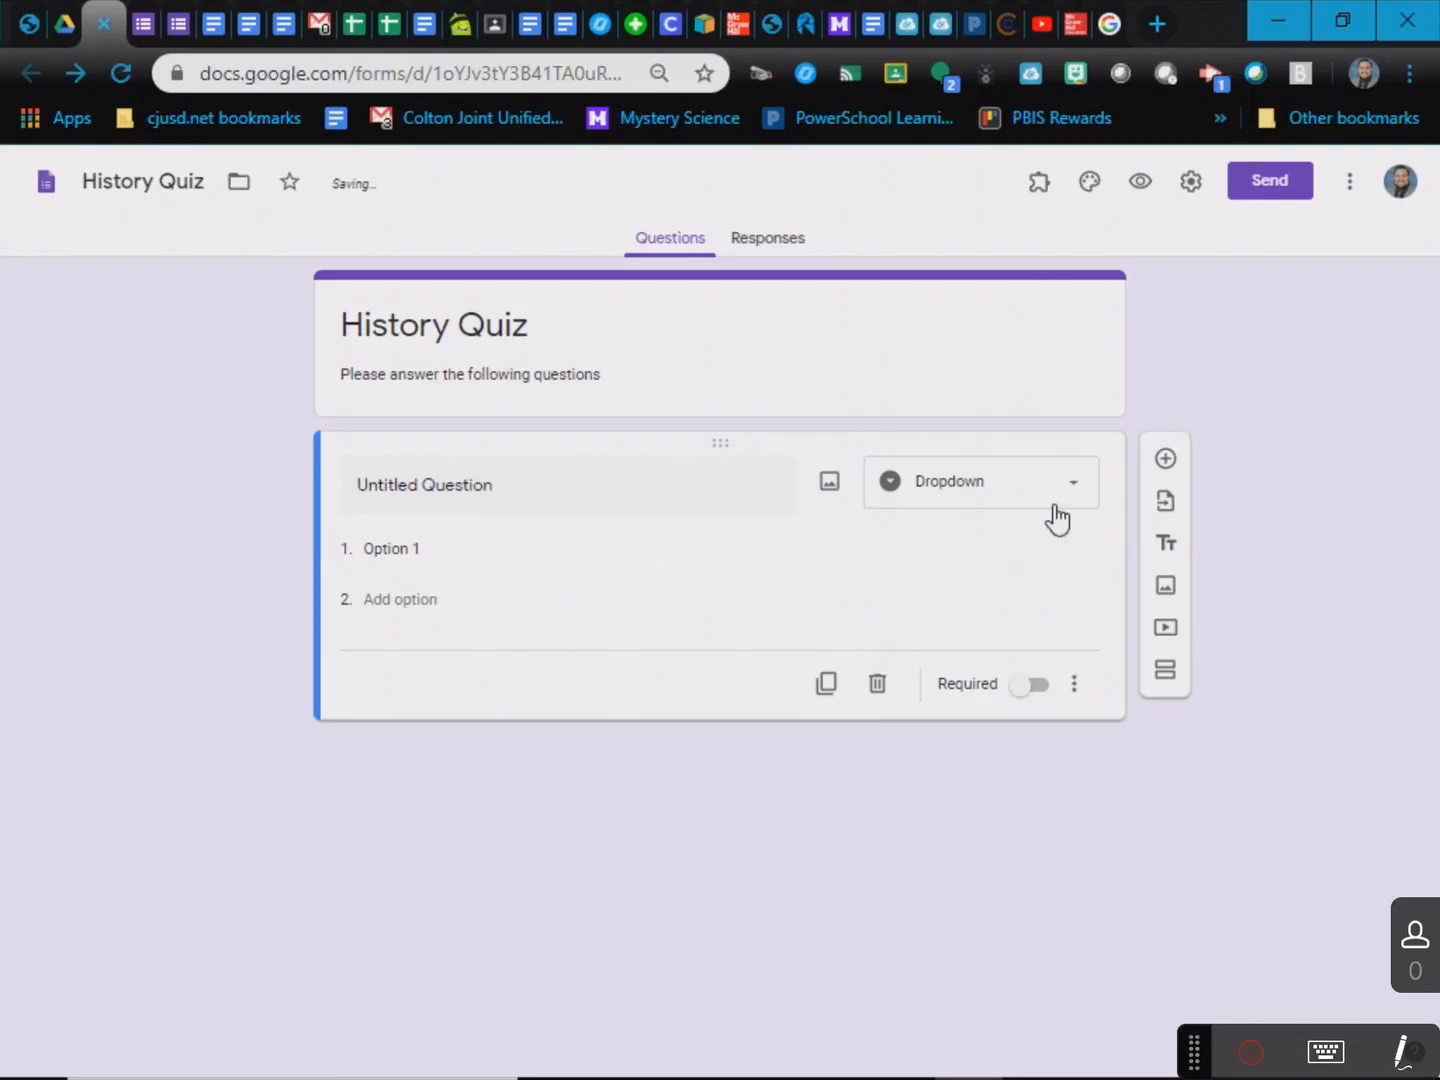
pyautogui.click(1058, 519)
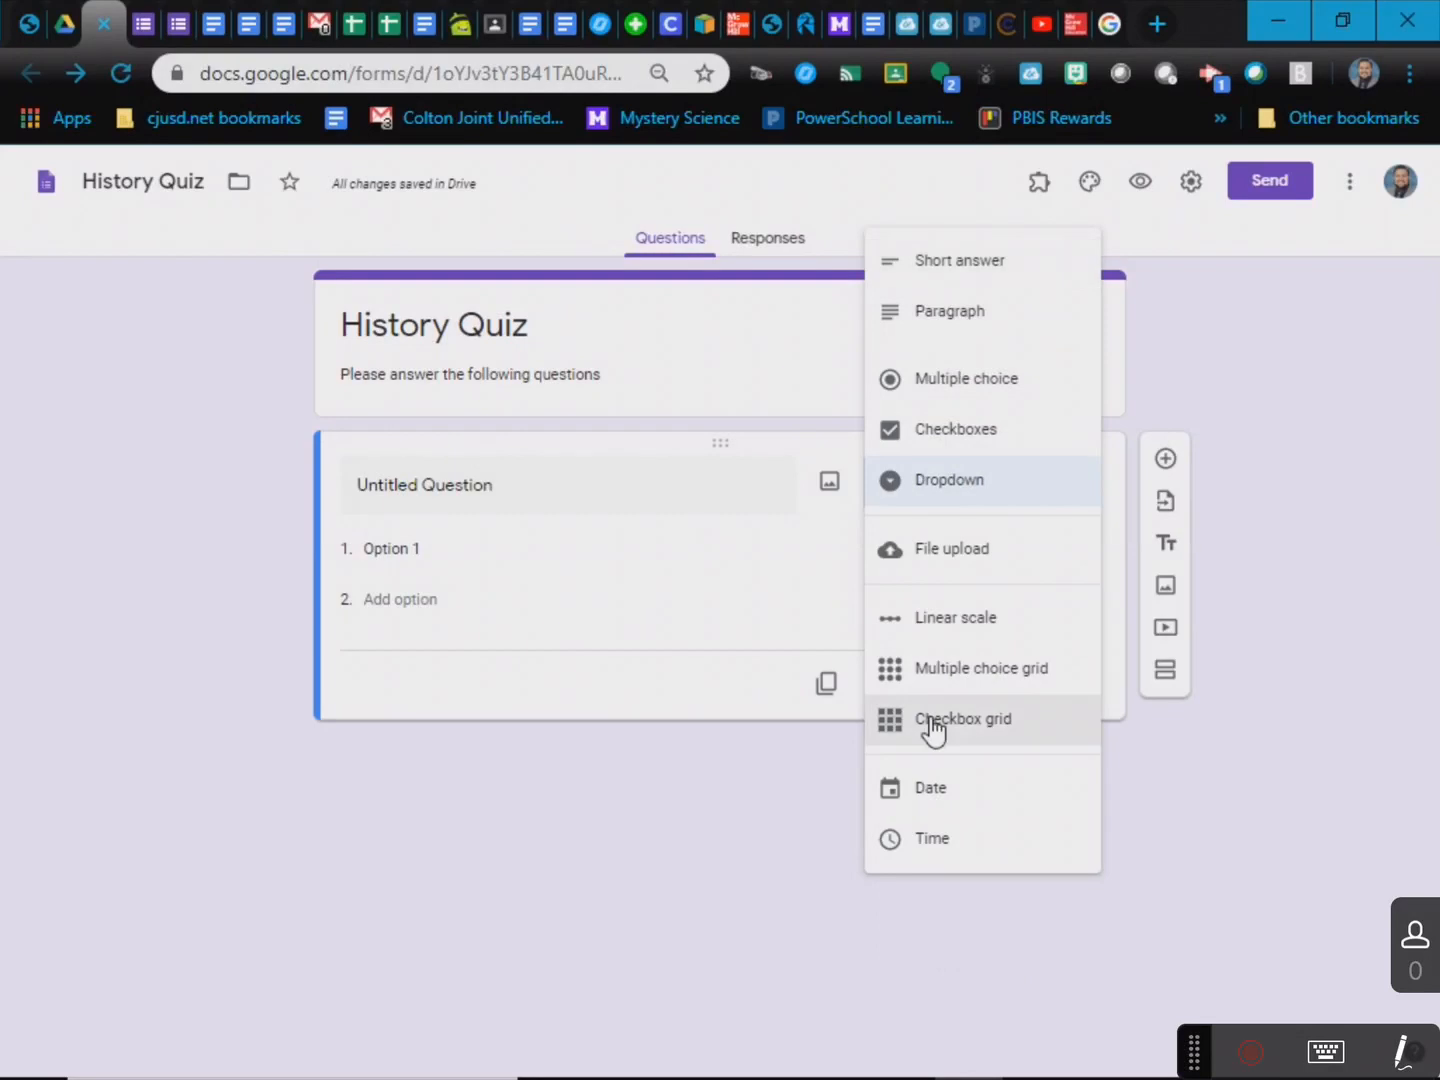
pyautogui.click(935, 665)
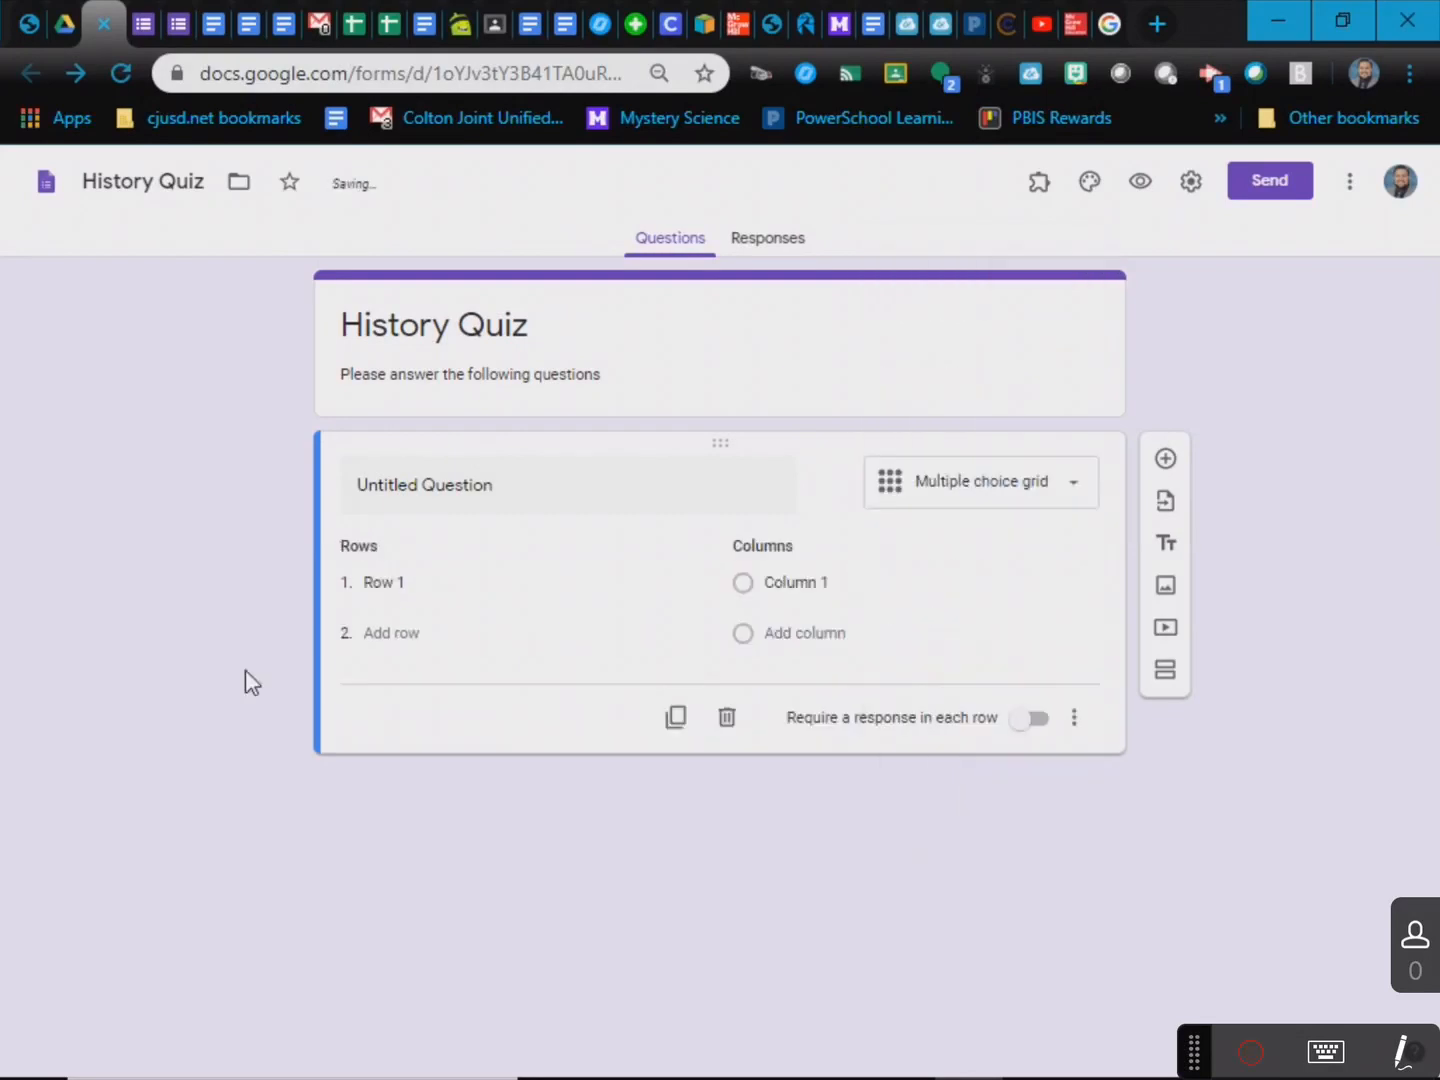
pyautogui.click(988, 495)
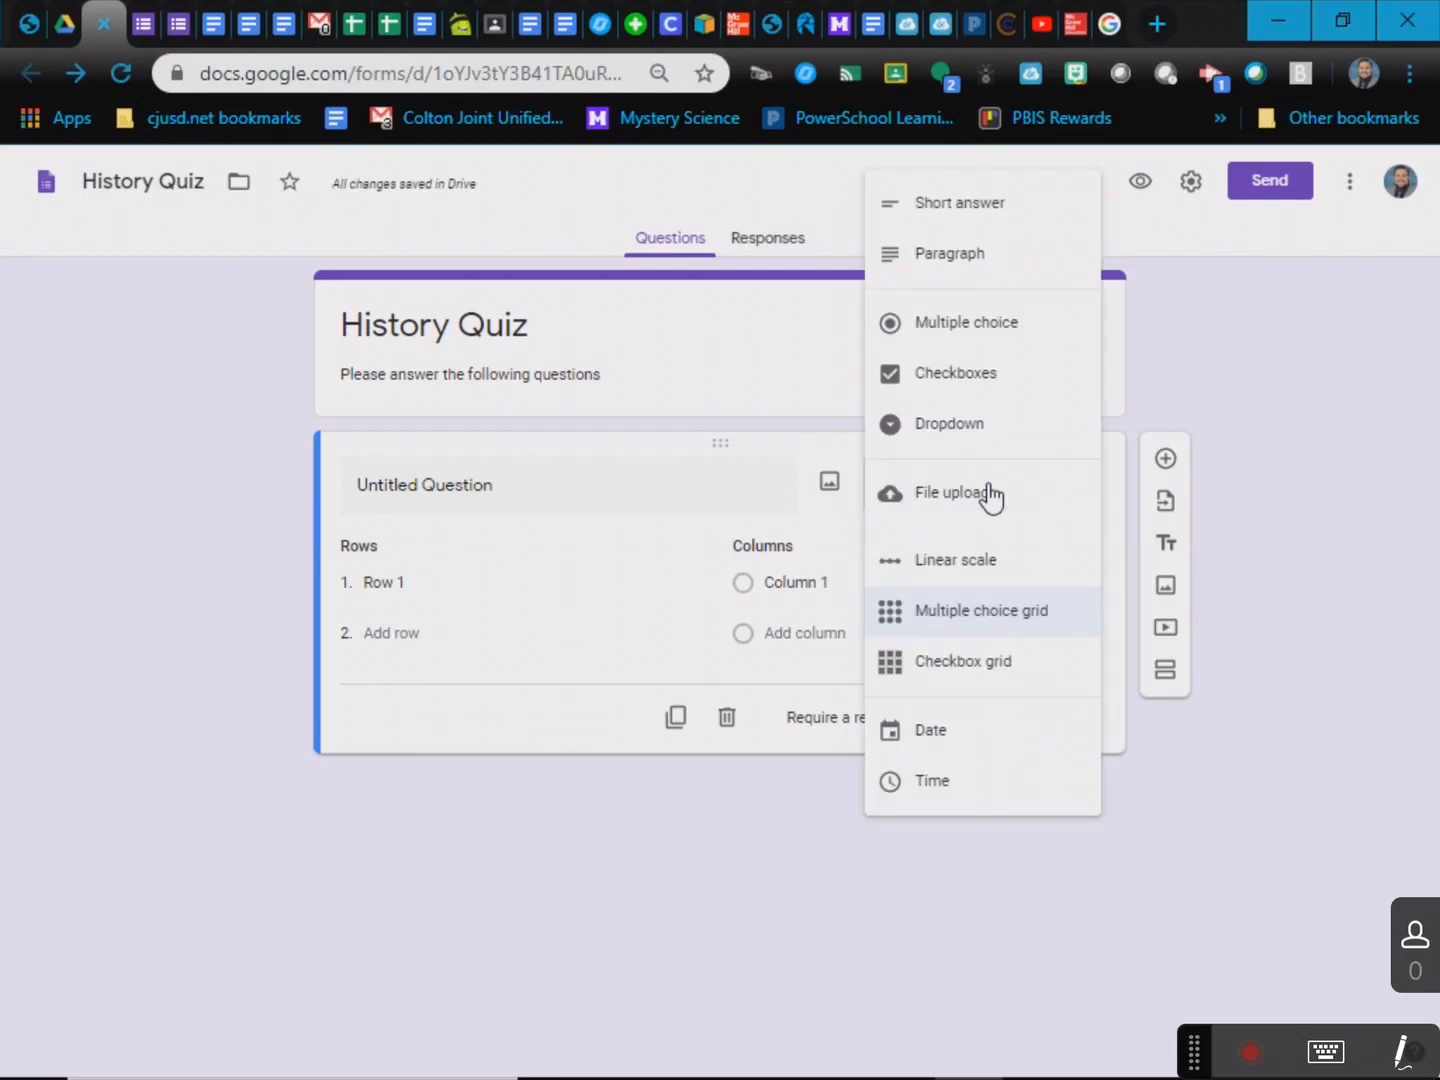
pyautogui.click(971, 339)
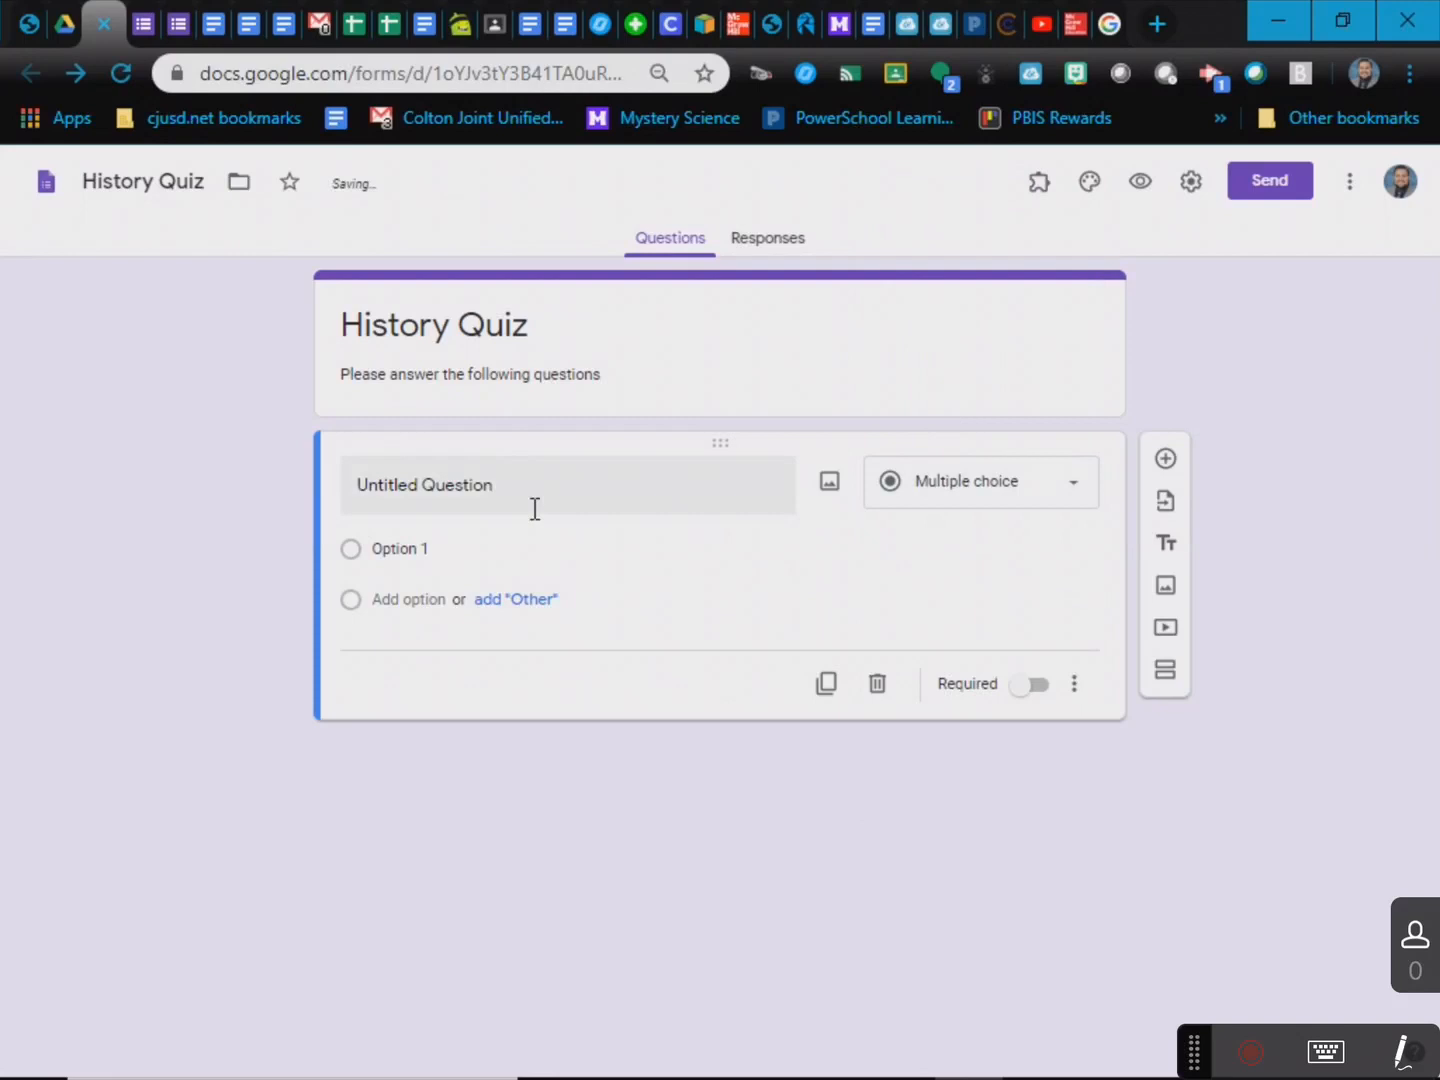
# - Turn the untitled question into a required Short answer asking "What is your full name? (First Last)", and add a new question below it
pyautogui.click(933, 499)
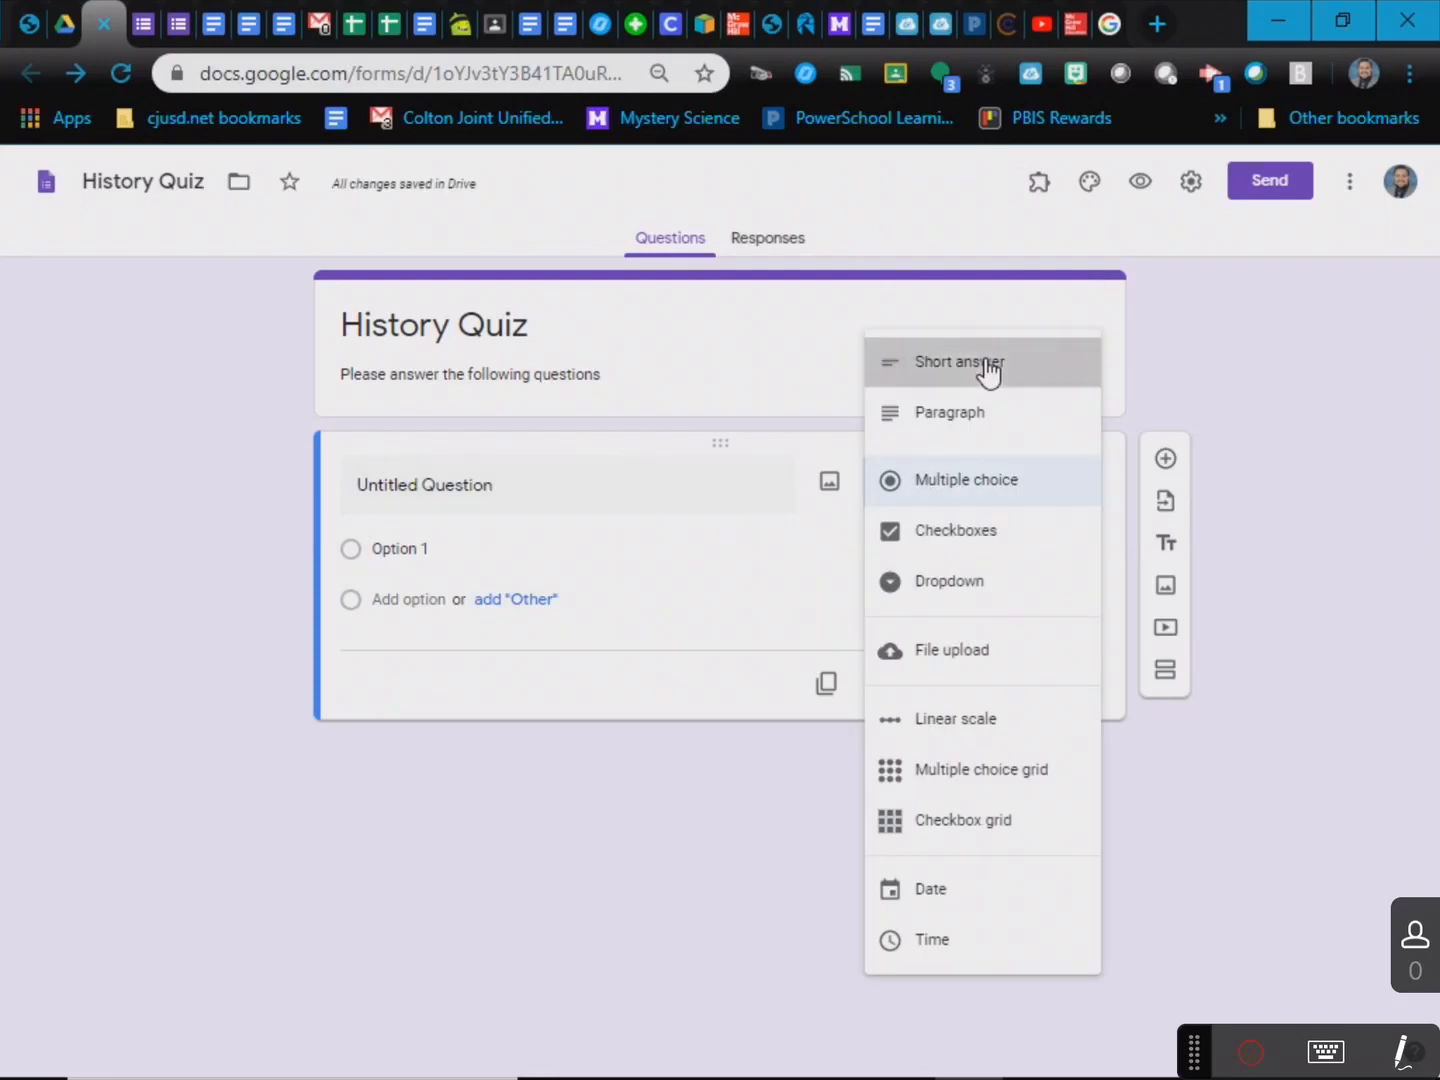
pyautogui.click(983, 368)
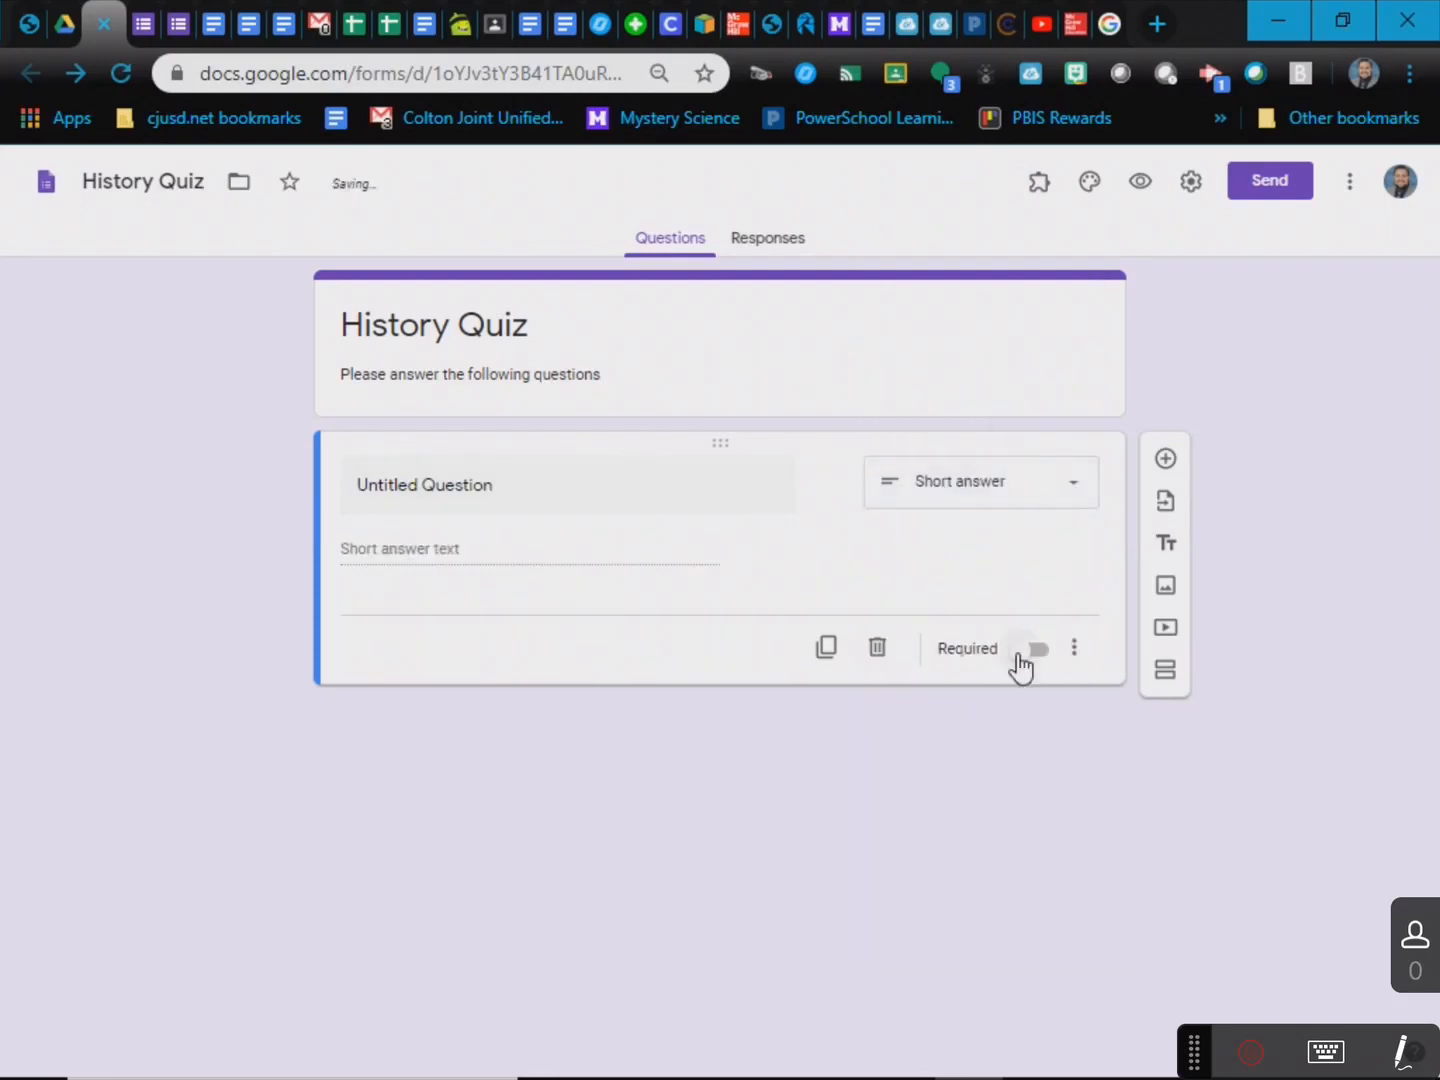
pyautogui.click(1025, 653)
pyautogui.click(500, 497)
pyautogui.write('Wha')
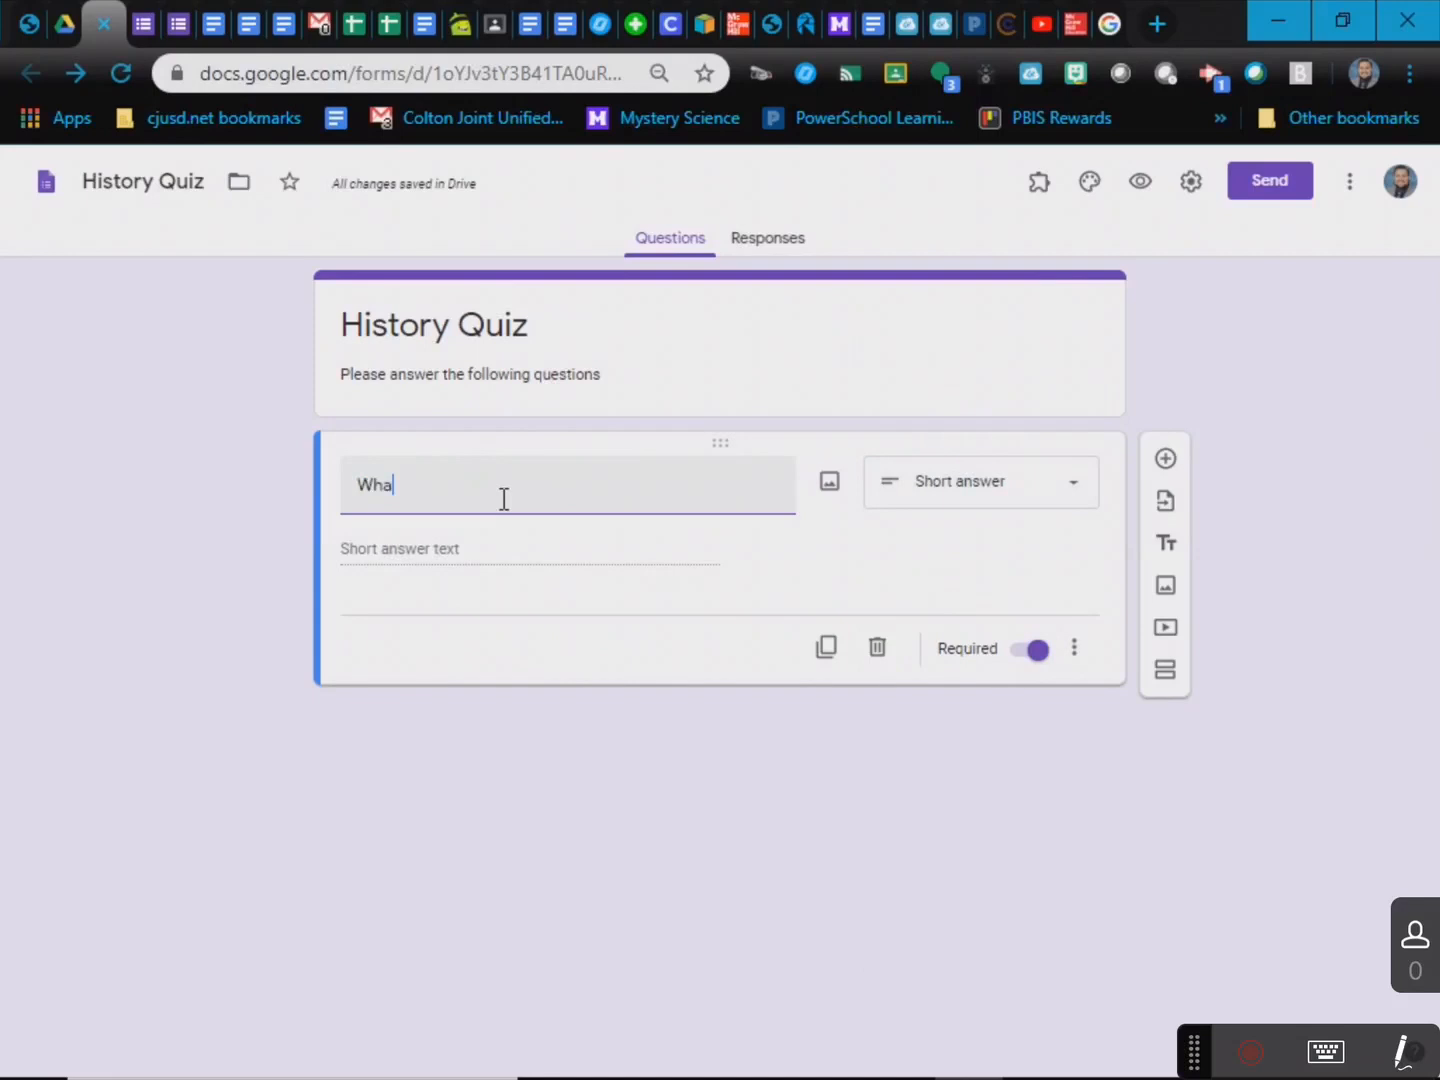
pyautogui.write('t is your full name? (Fi')
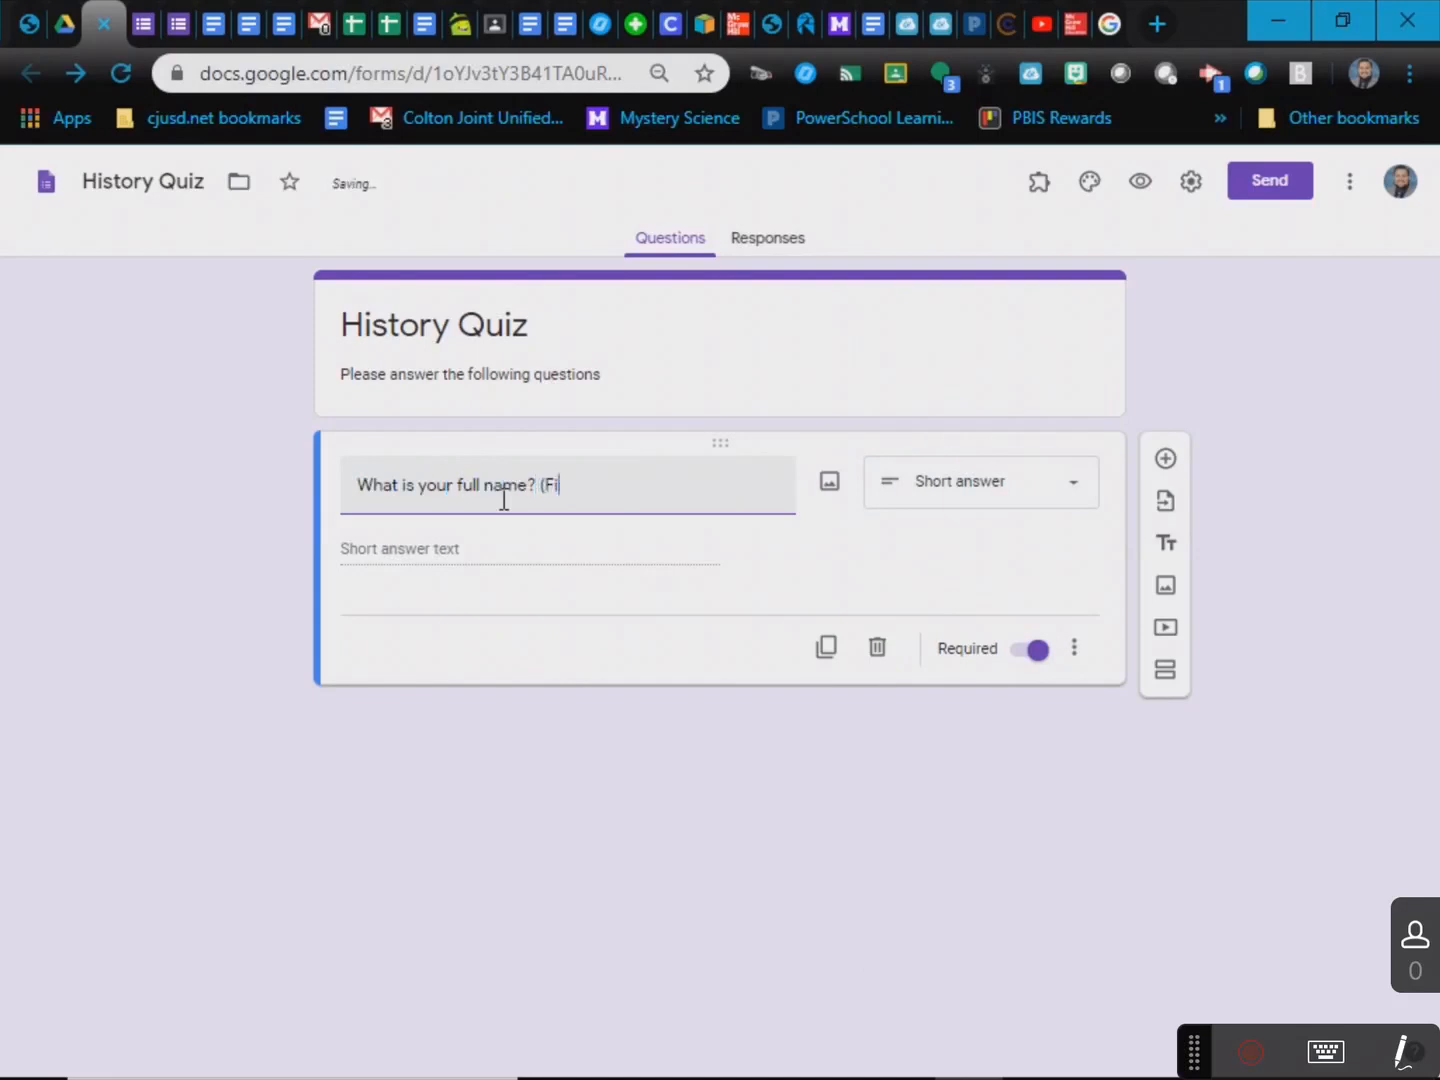
pyautogui.write('rst Las')
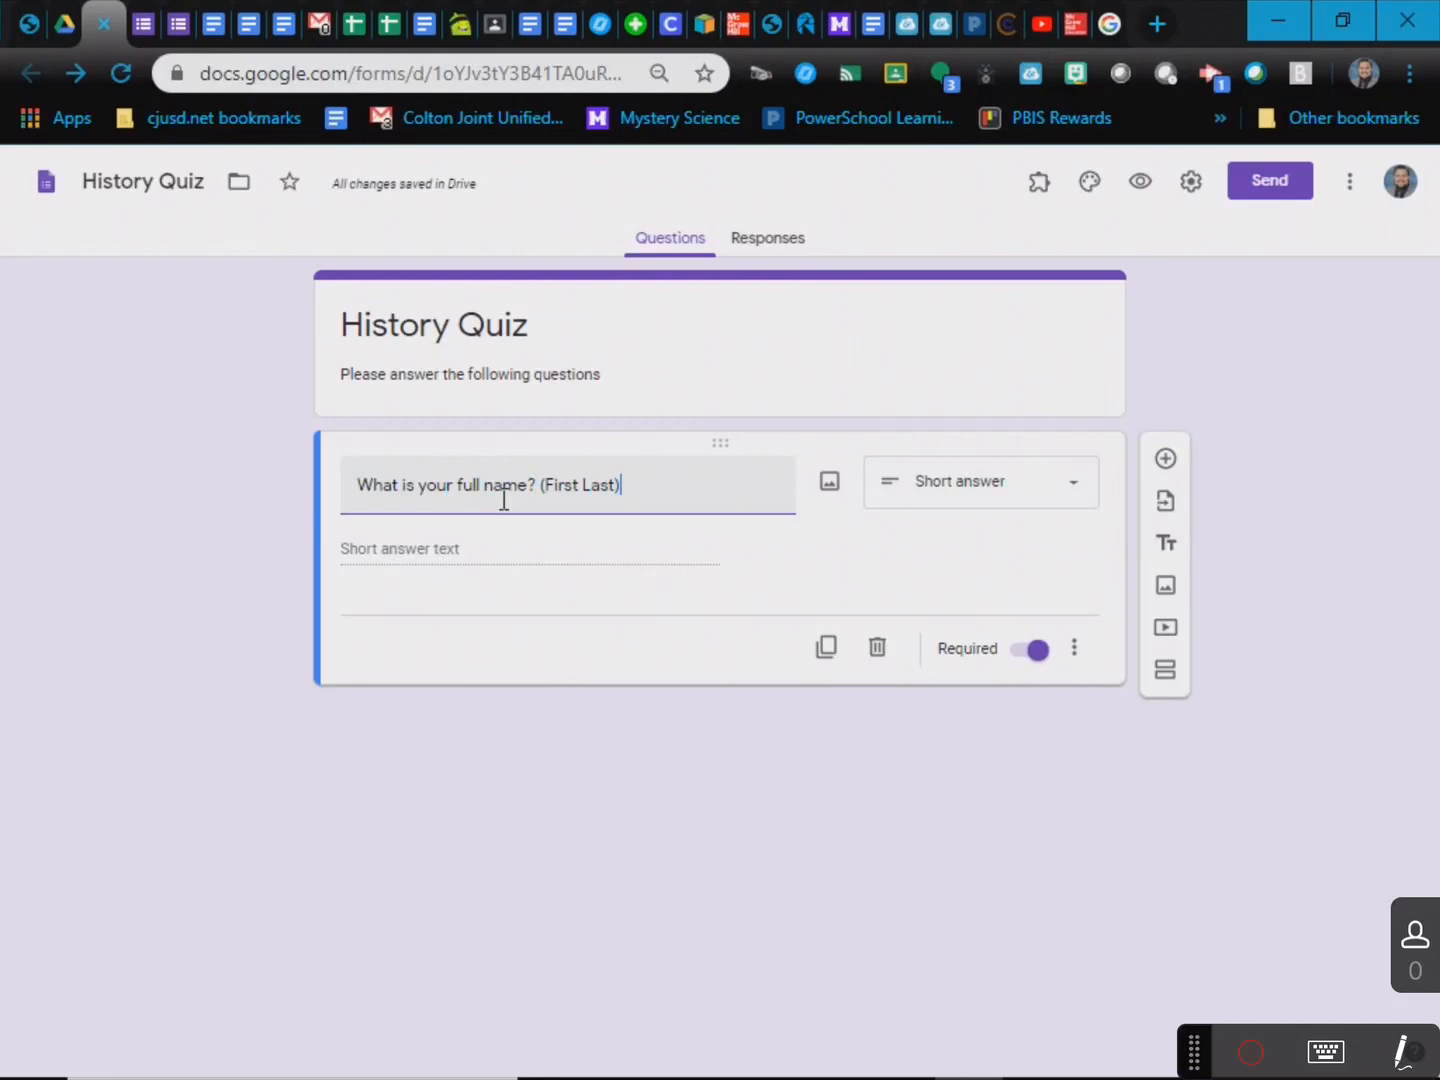
pyautogui.write('t)')
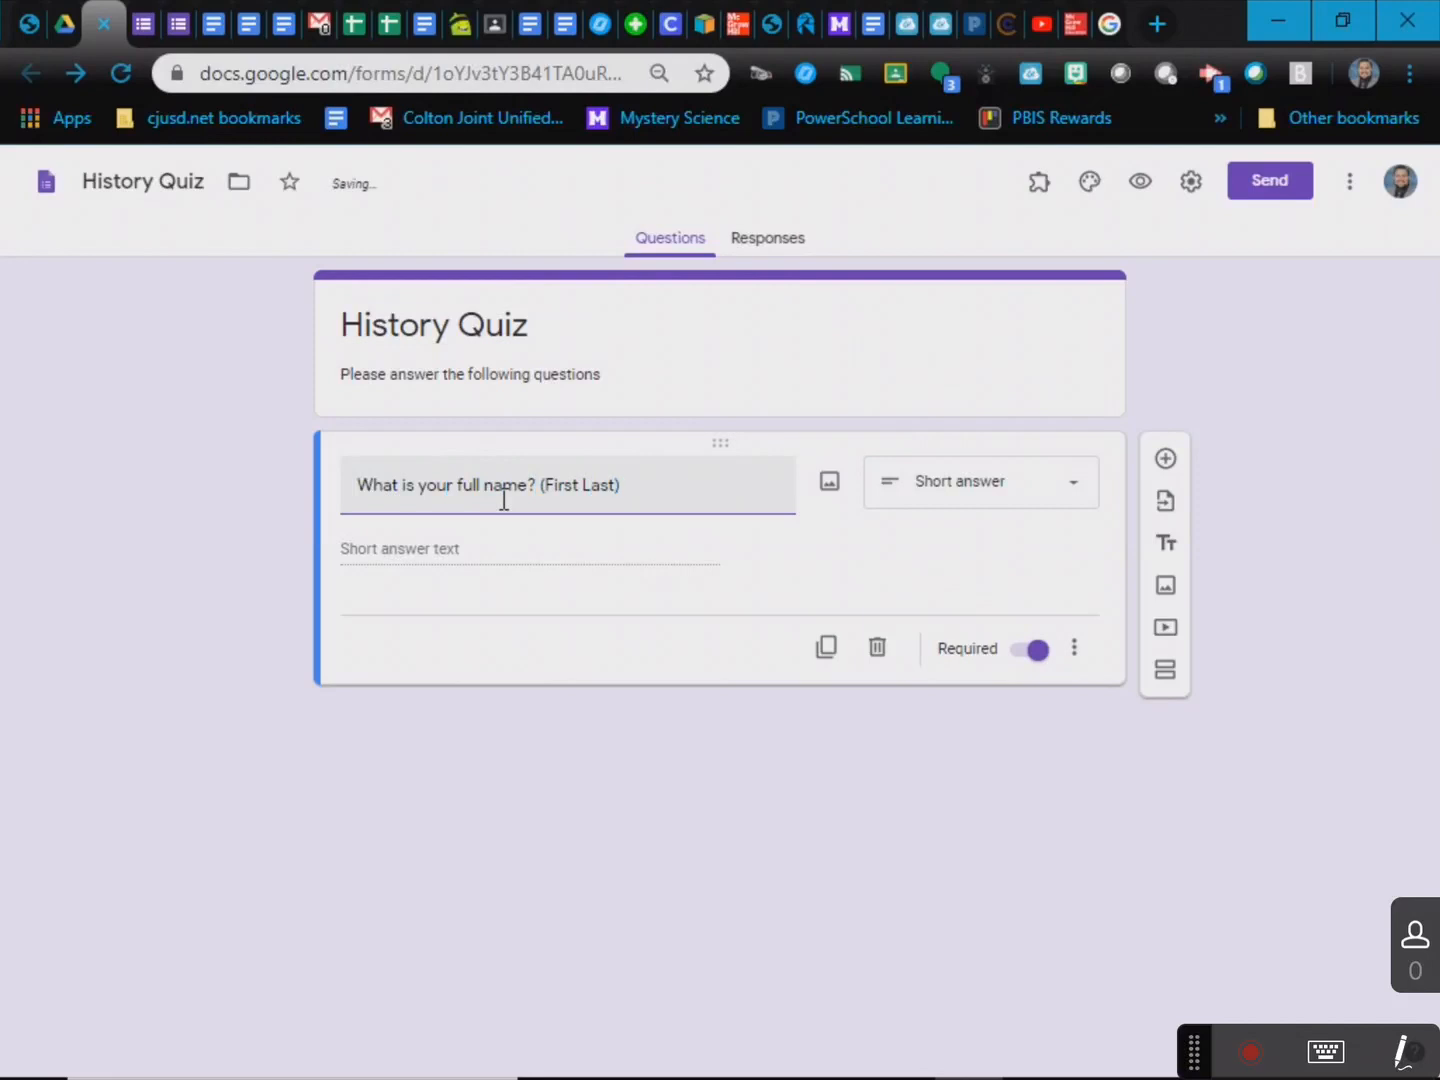
pyautogui.click(412, 558)
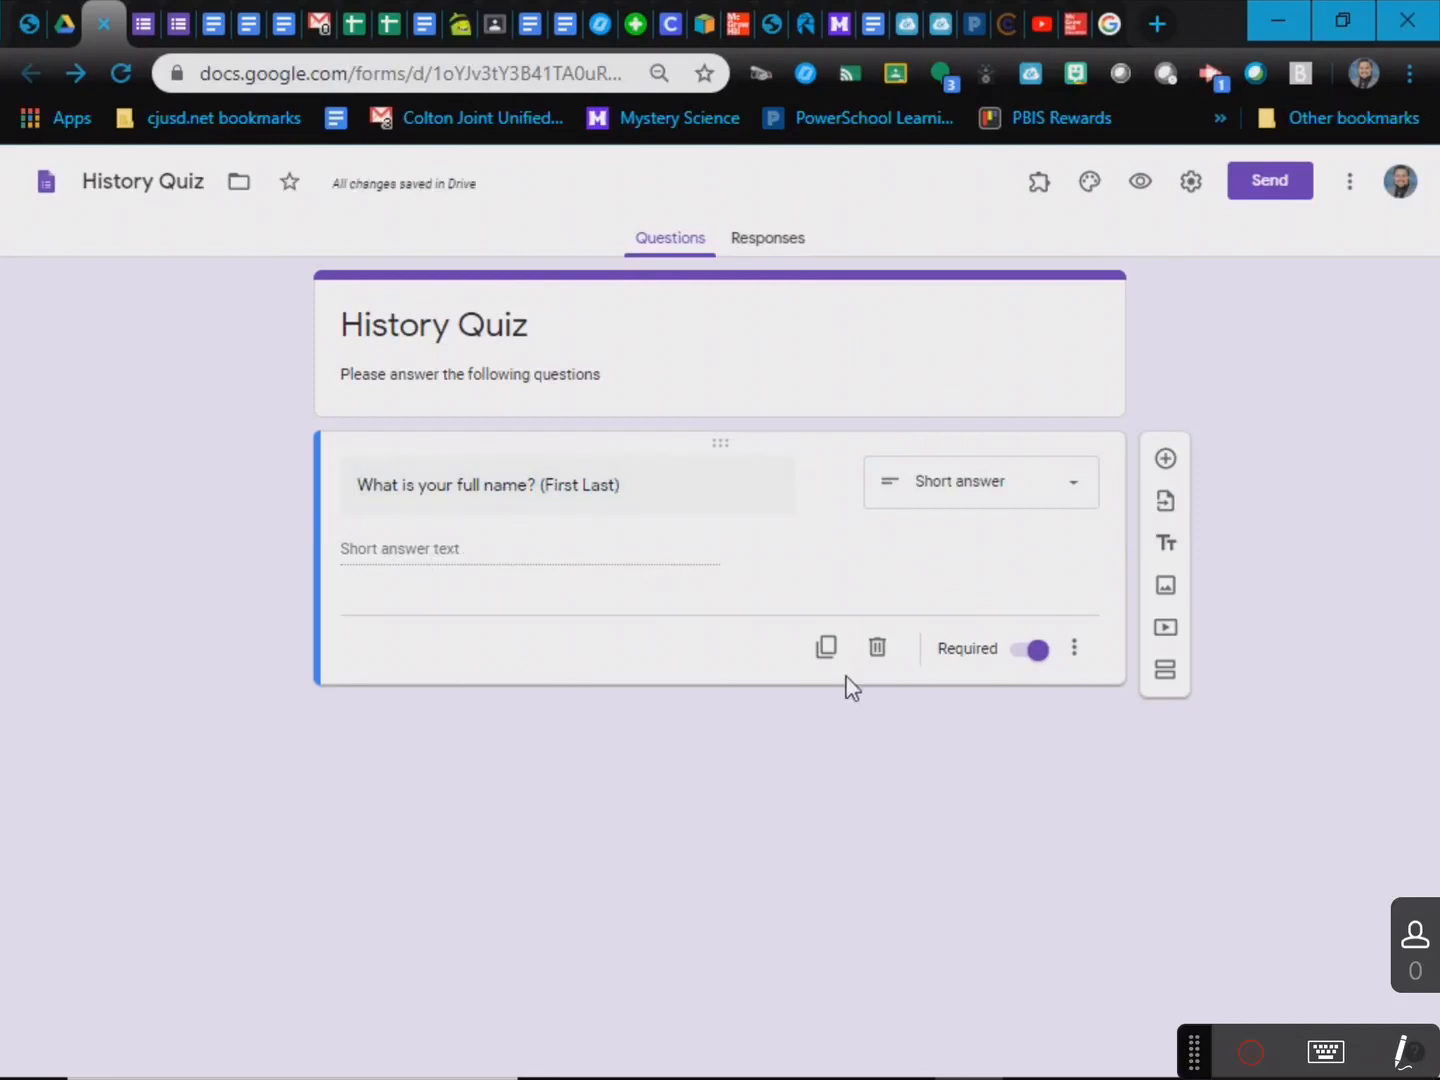
pyautogui.click(1166, 459)
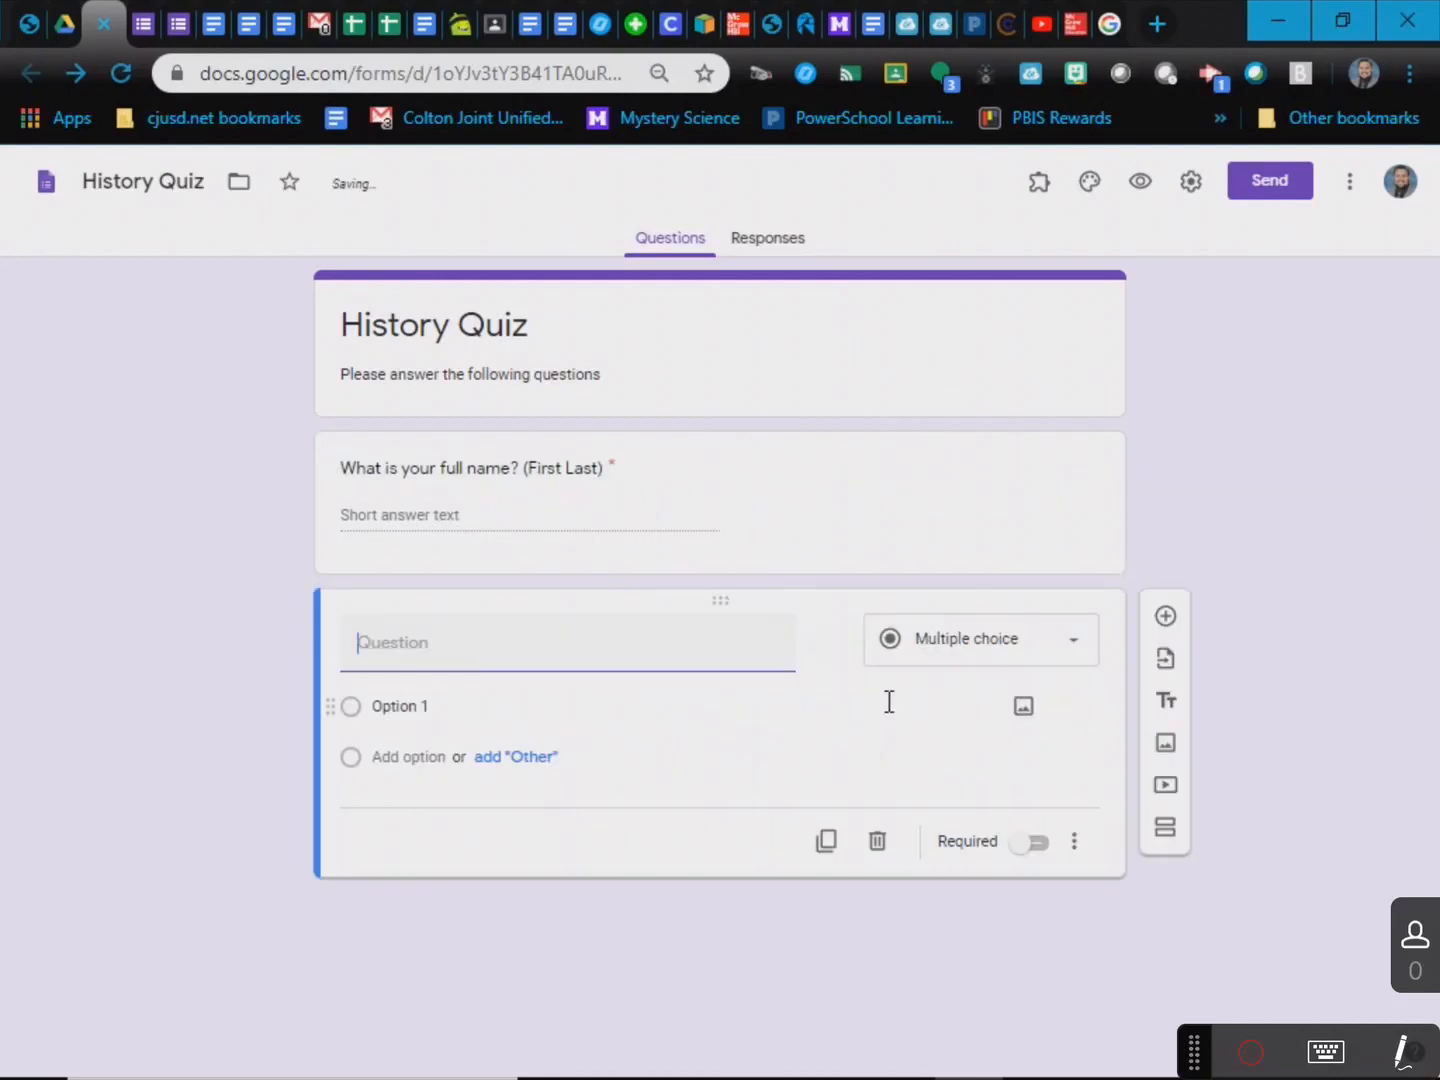
# - Turn on "Make this a quiz" in the form's settings and look through the quiz options
pyautogui.click(1190, 185)
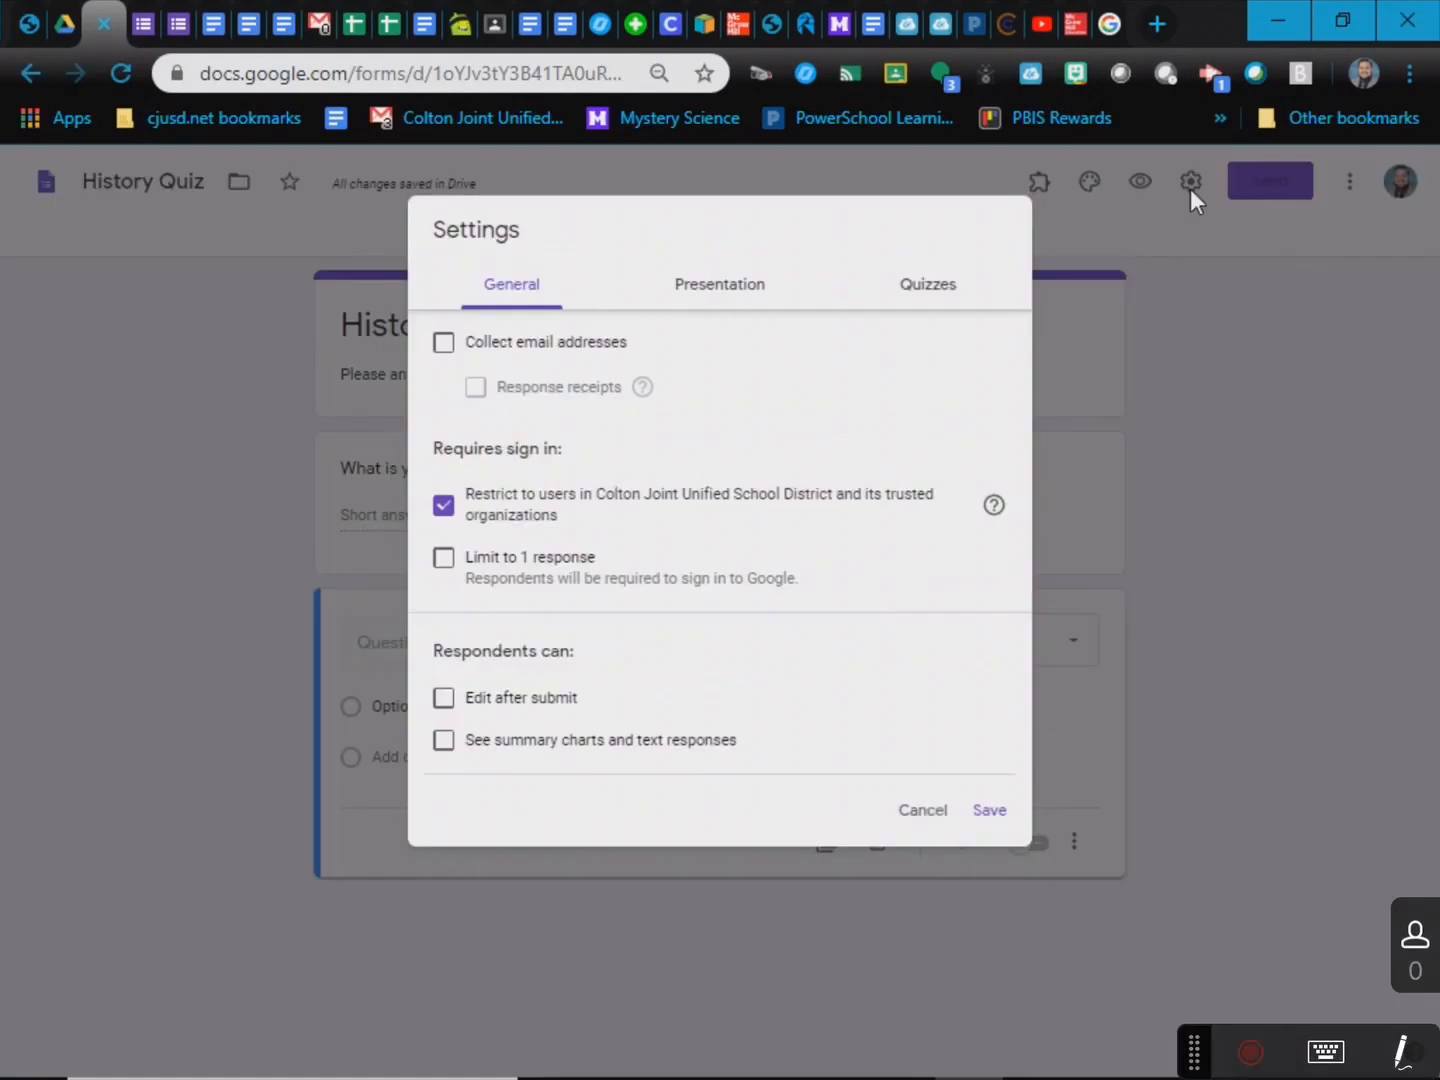
pyautogui.click(922, 297)
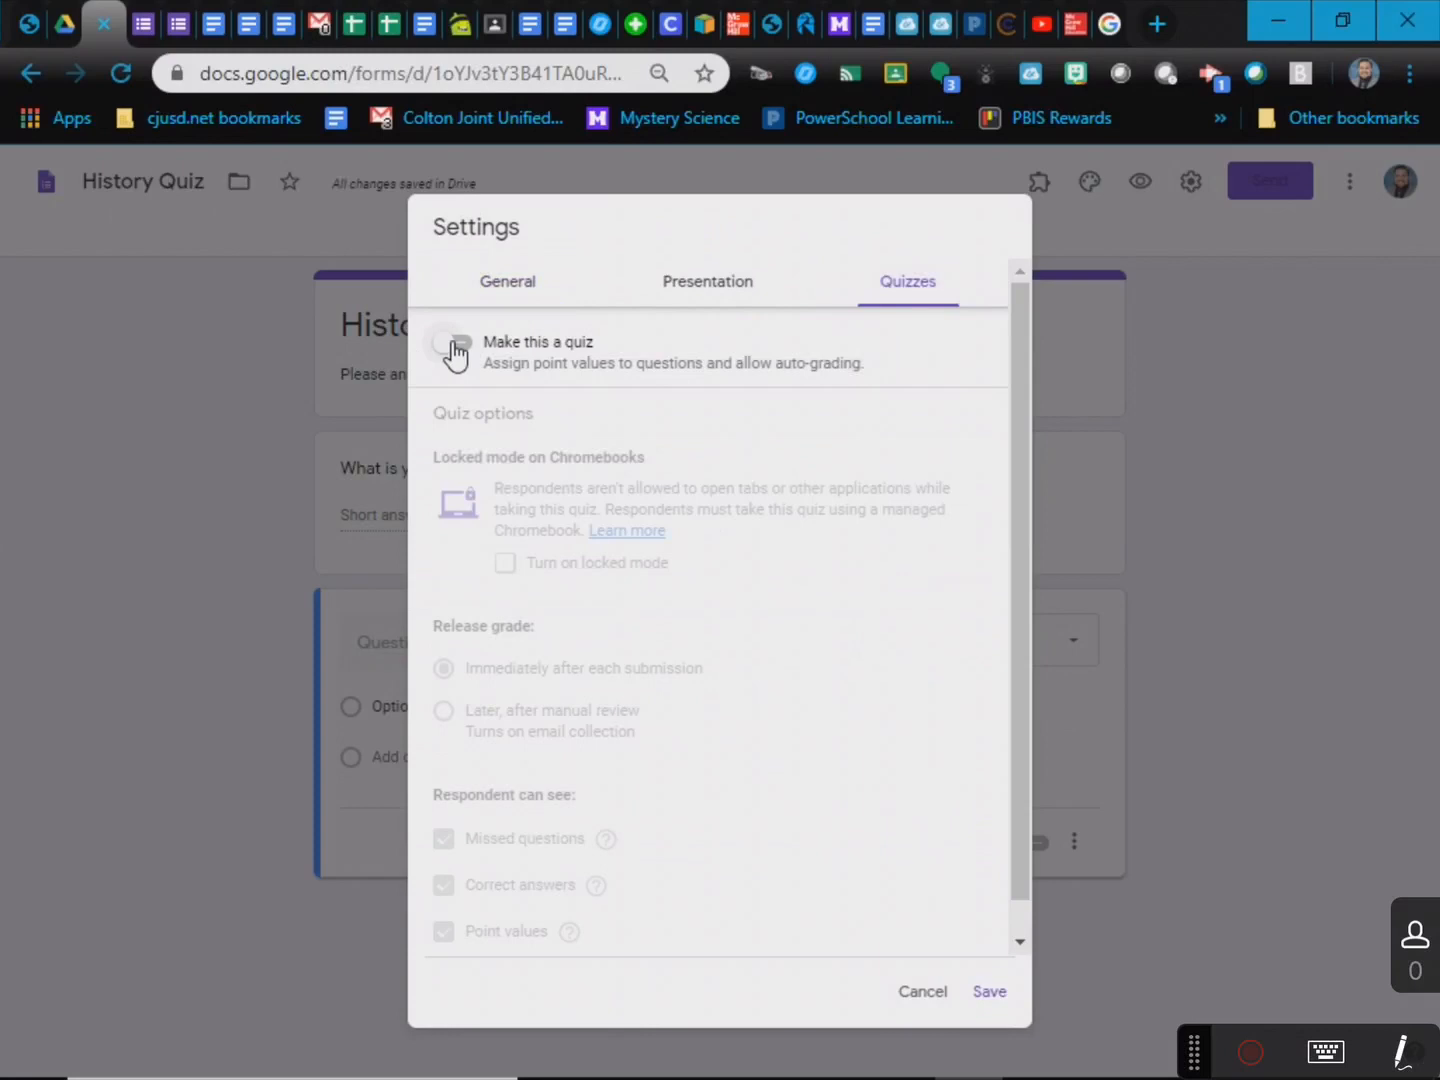
pyautogui.click(452, 346)
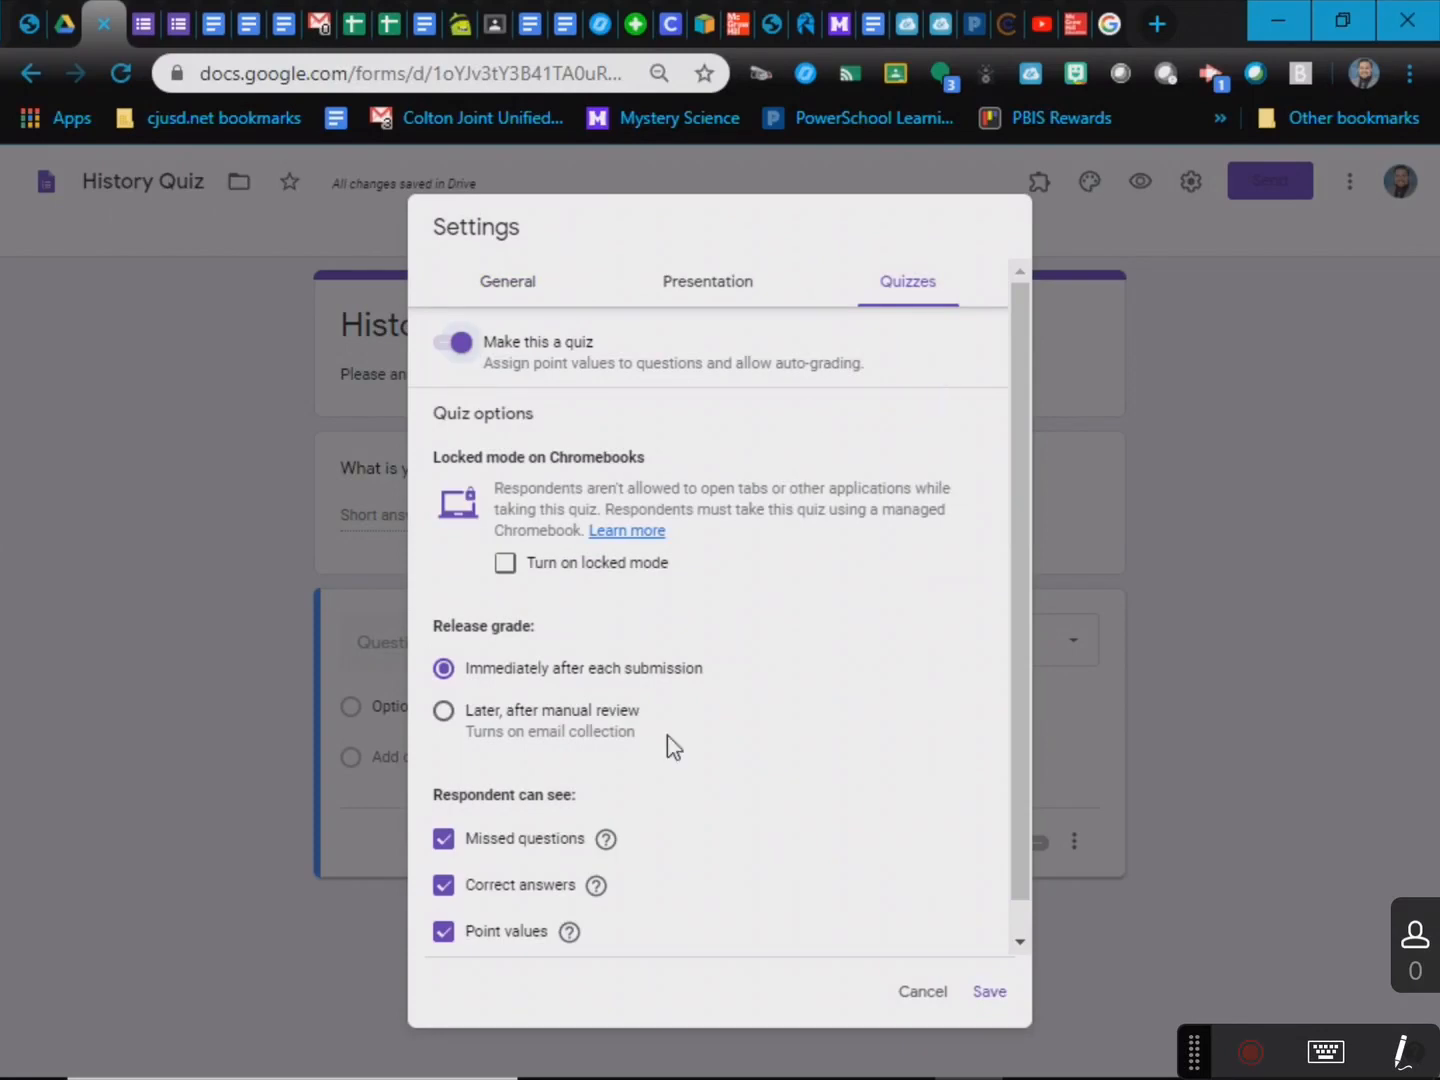
pyautogui.scroll(-1, 665, 748)
pyautogui.scroll(1, 669, 644)
pyautogui.scroll(-1, 490, 705)
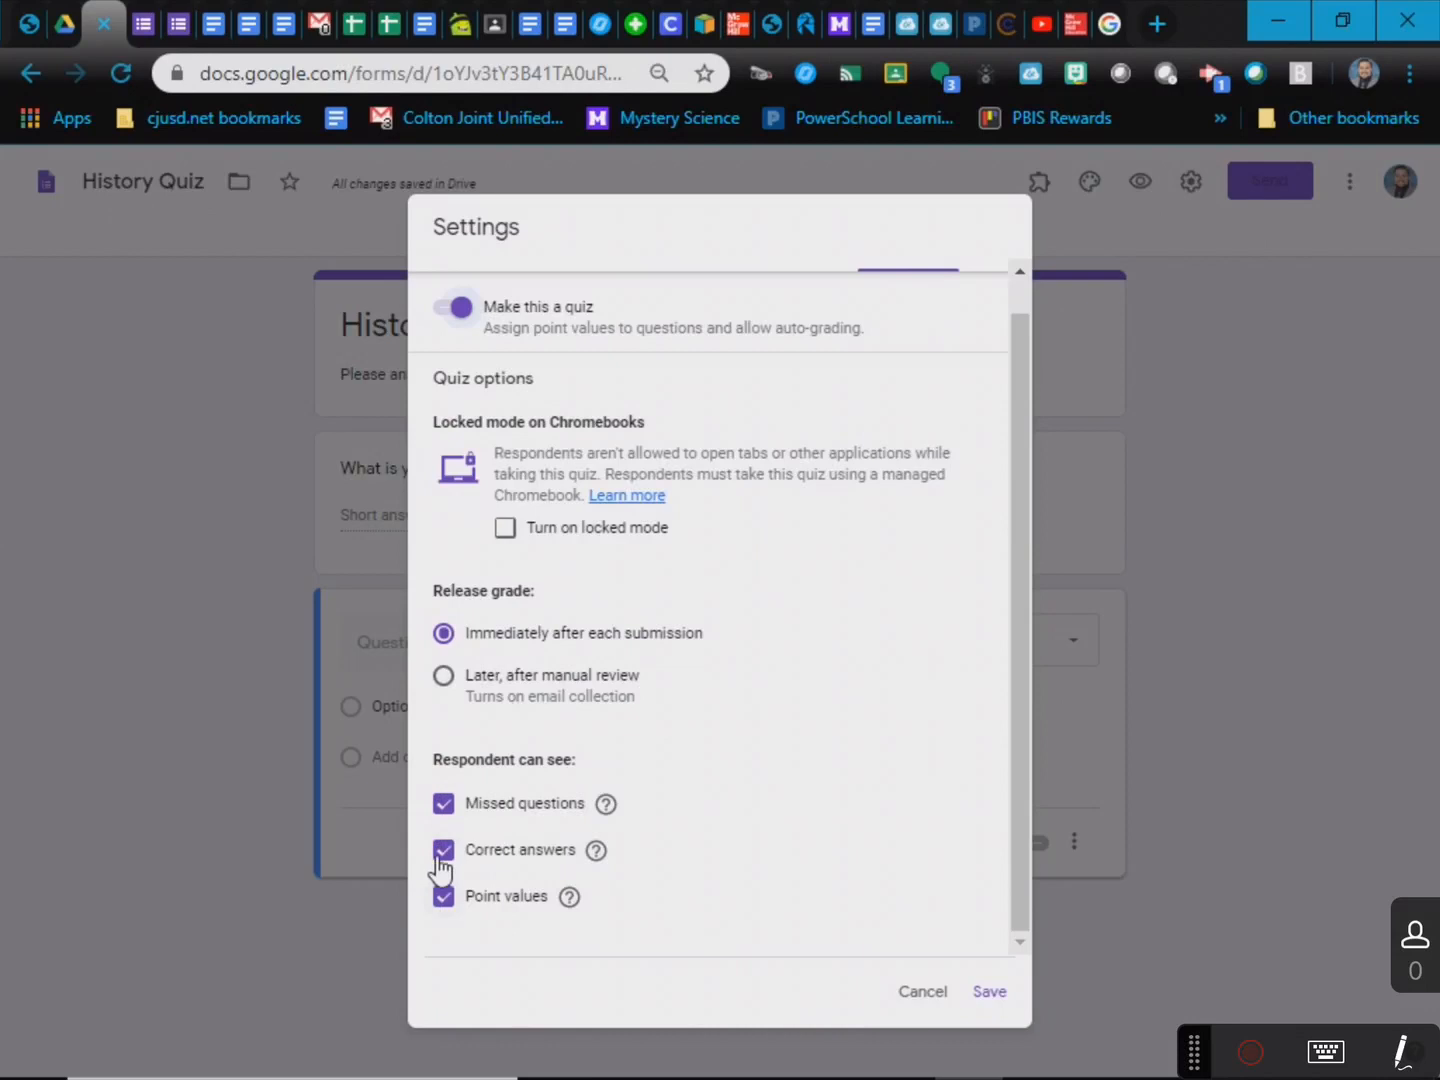
pyautogui.scroll(1, 668, 734)
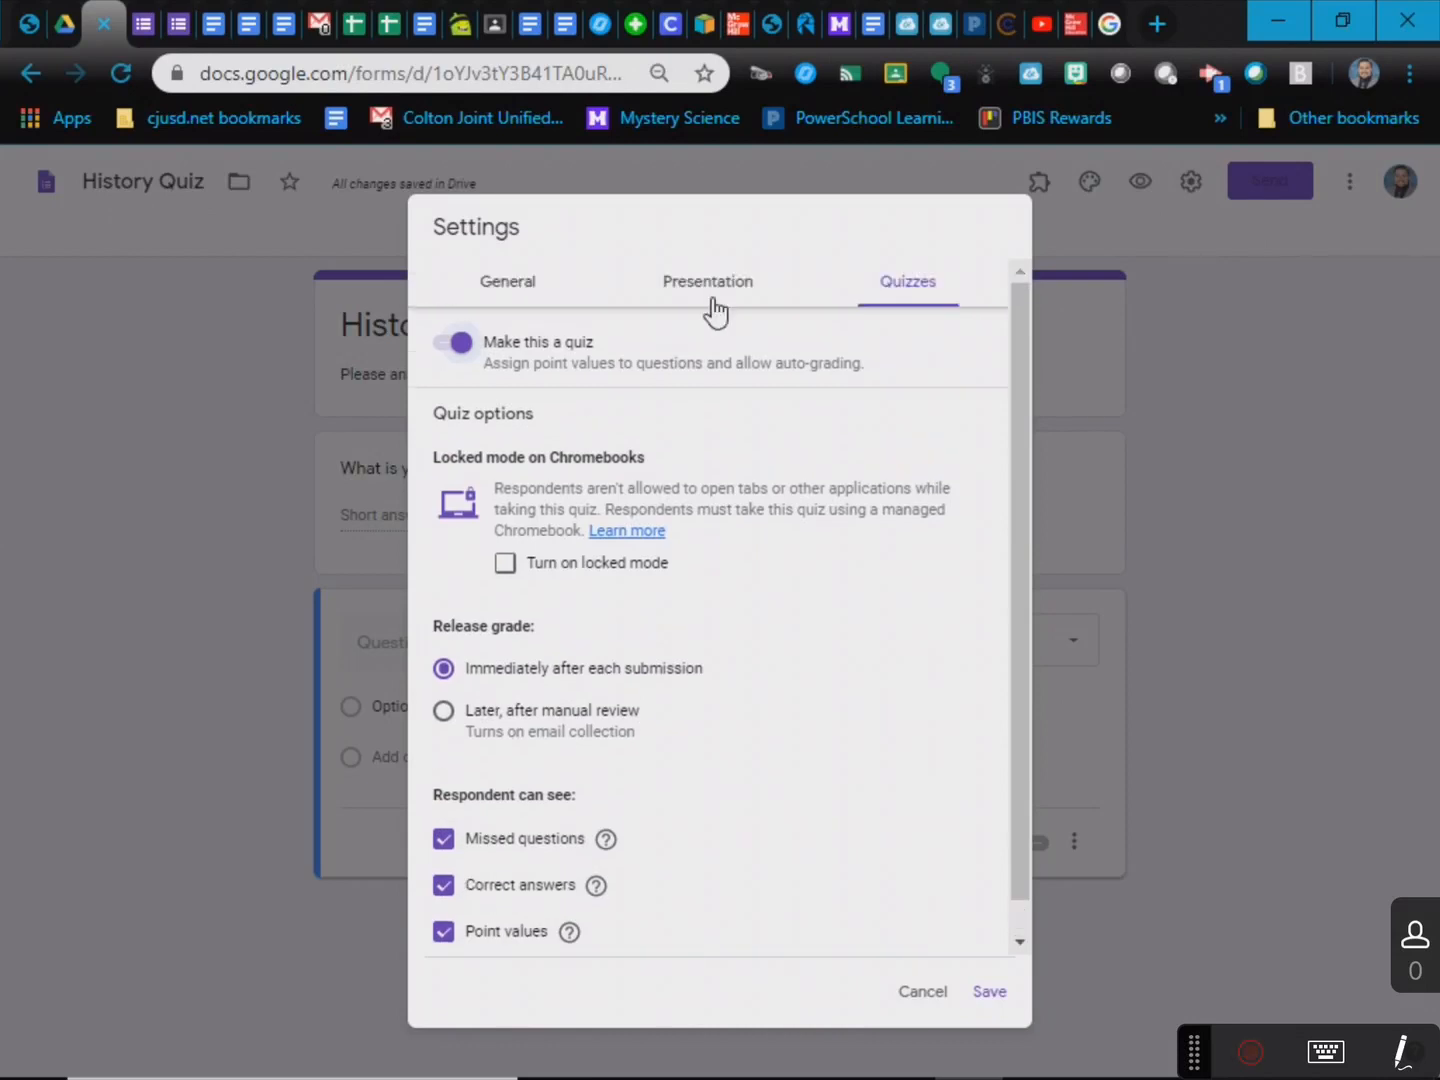
# - Limit the form to 1 response per respondent and save the settings
pyautogui.click(517, 284)
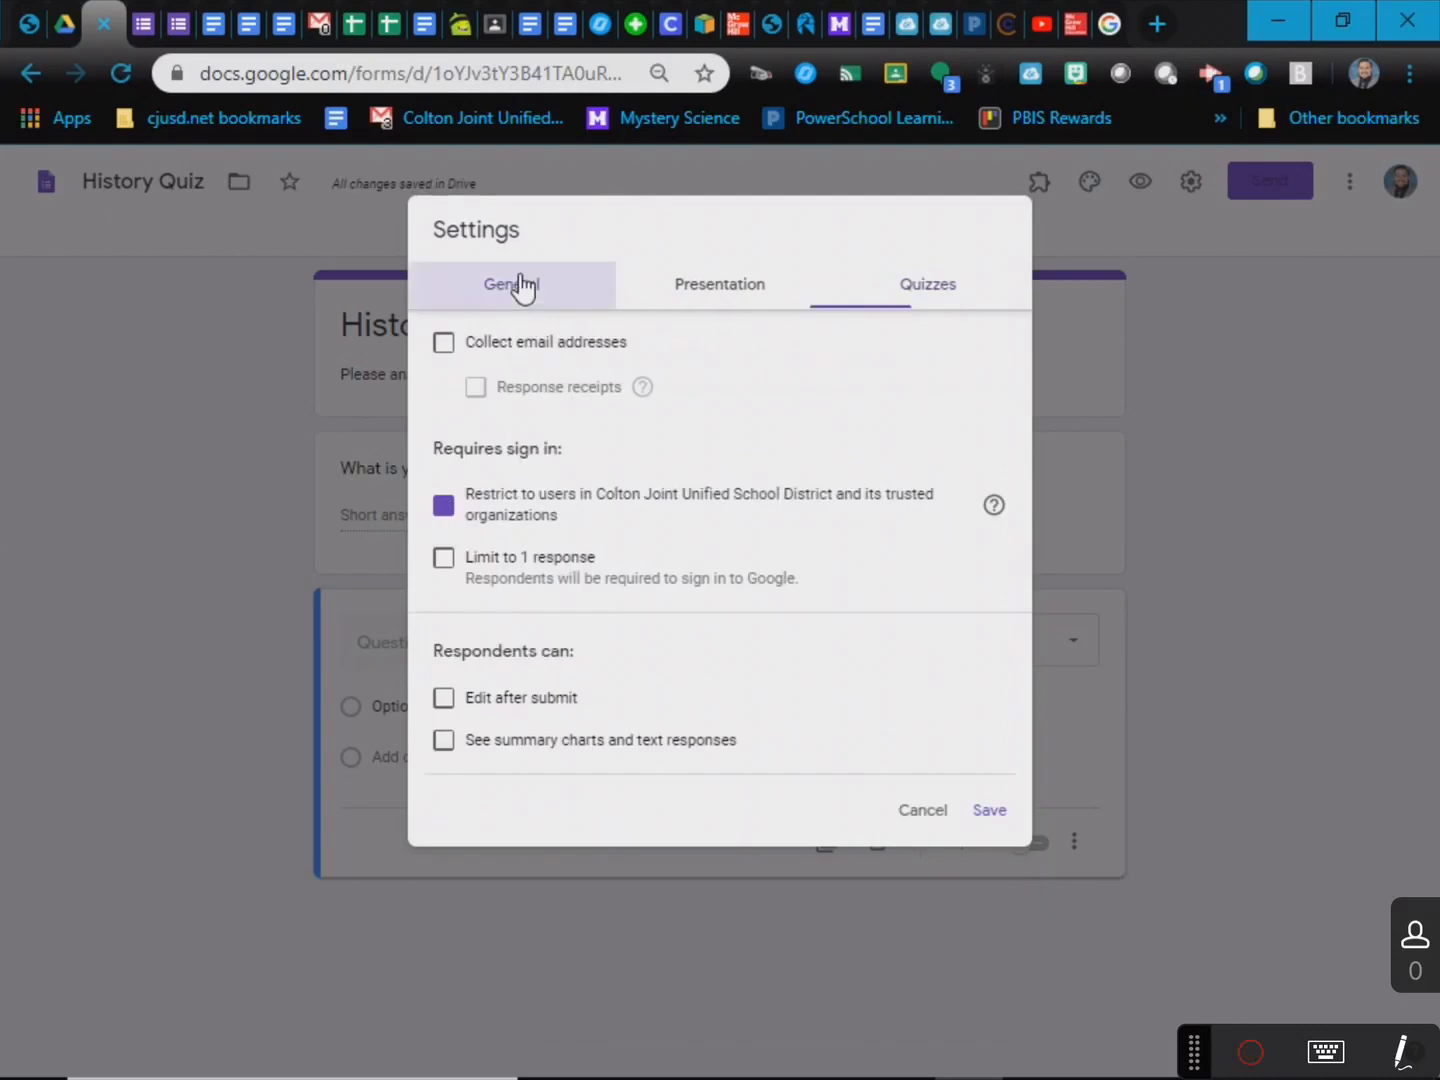
pyautogui.click(446, 558)
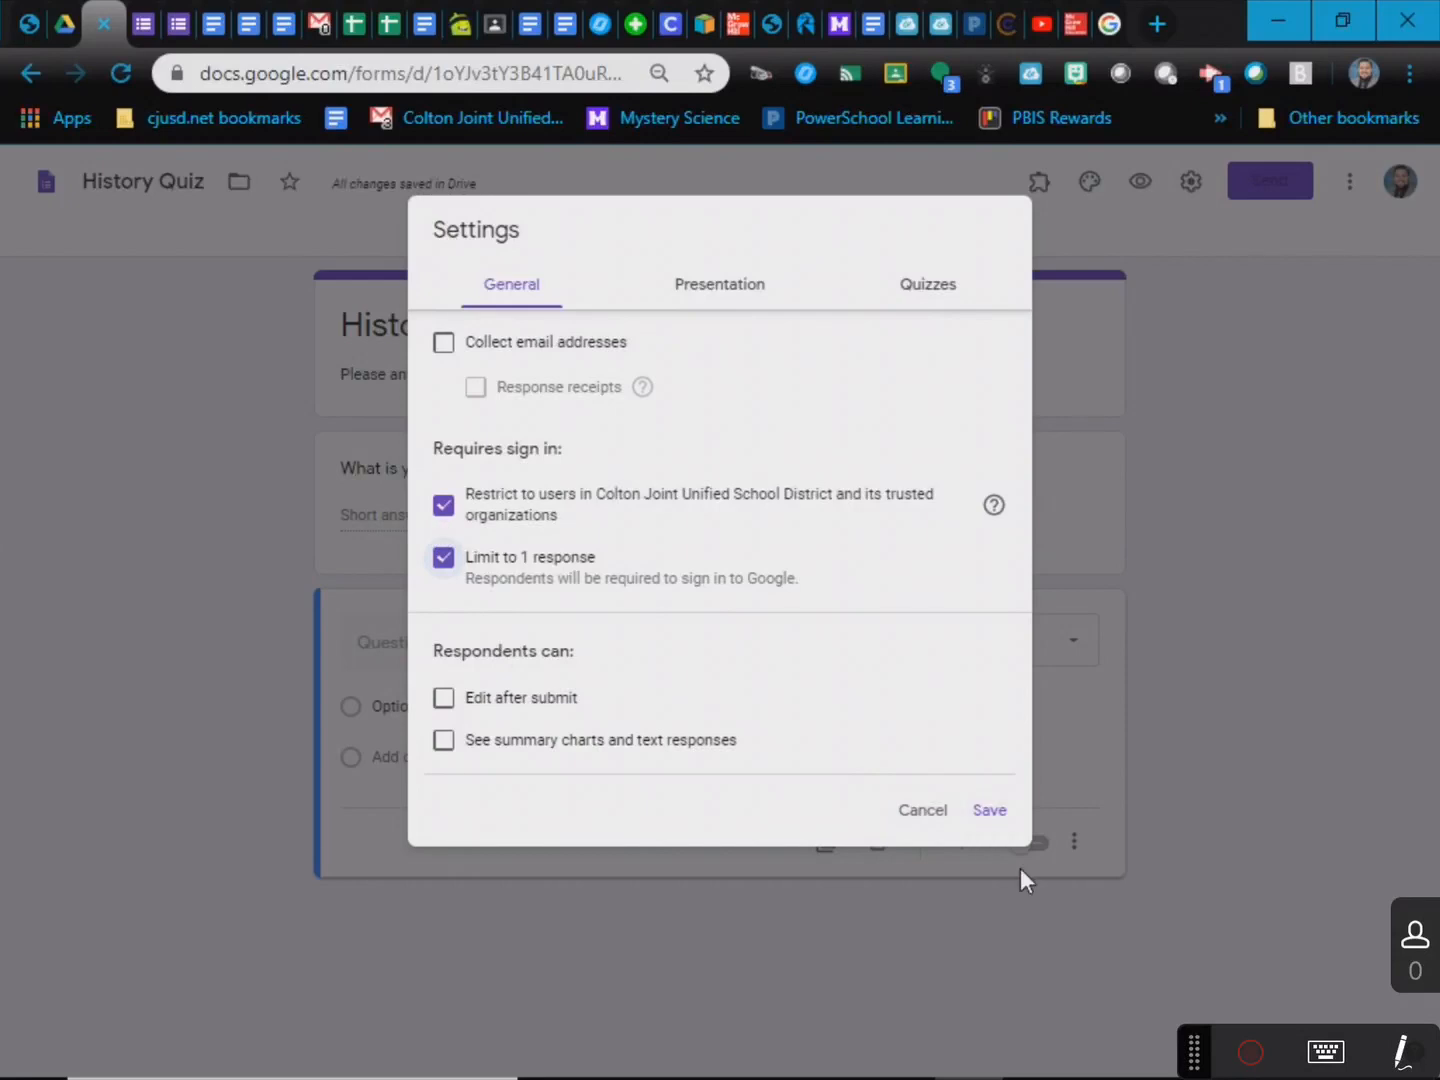
pyautogui.click(989, 810)
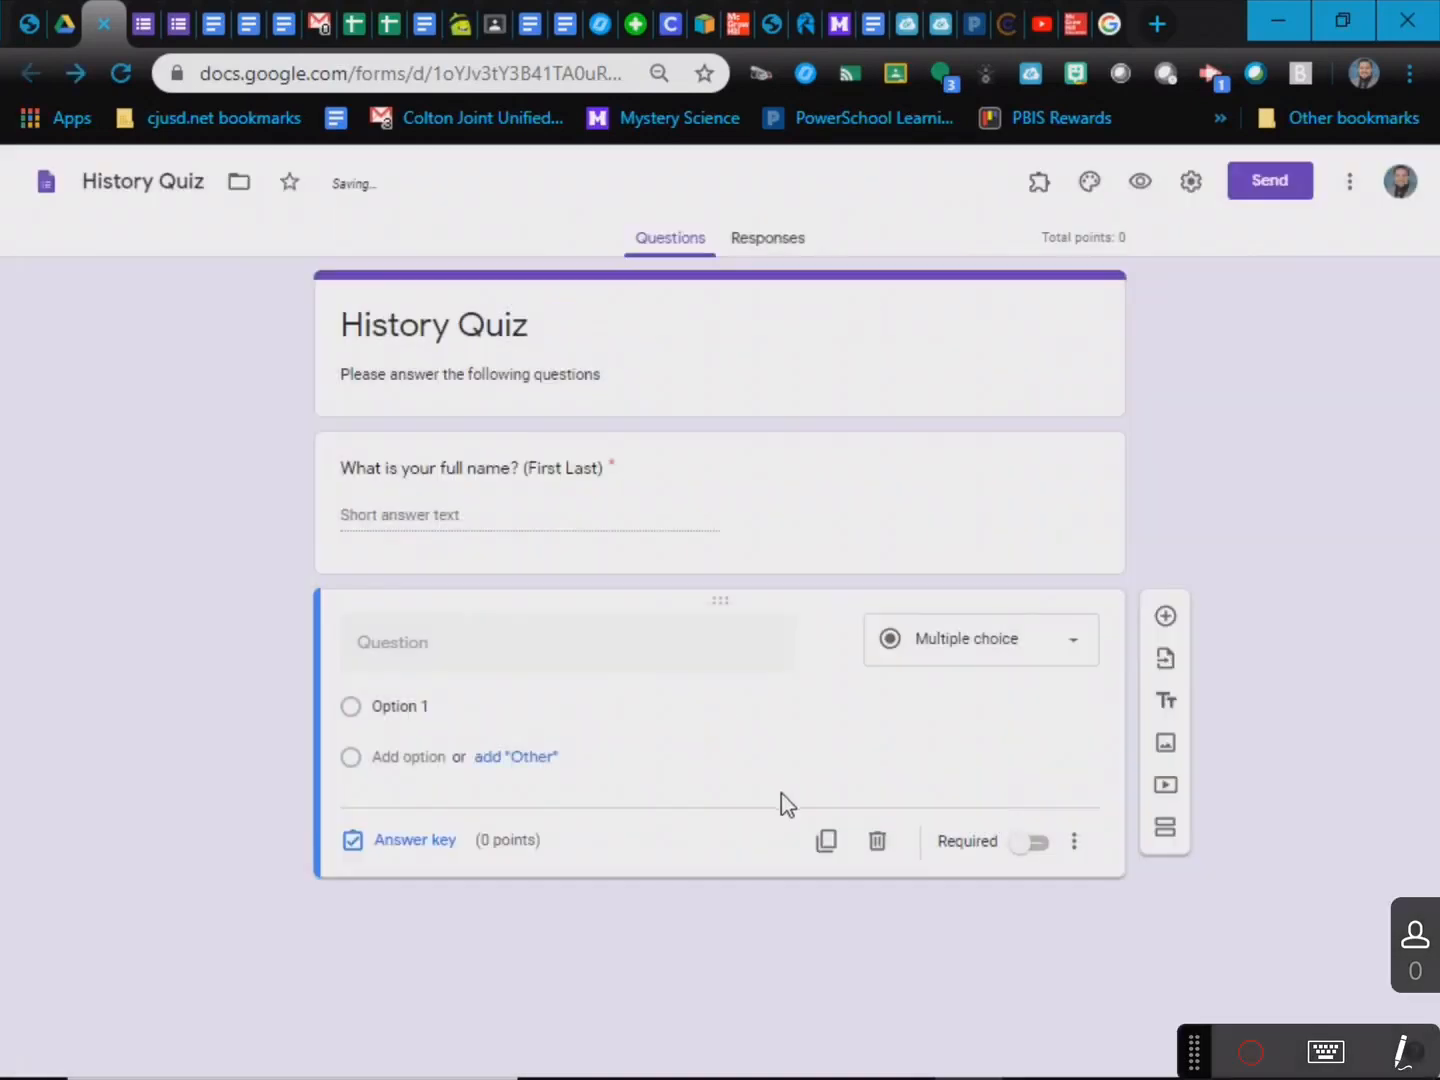
# - Title the new multiple choice question "Who is the first president?"
pyautogui.click(620, 655)
pyautogui.write('Who t')
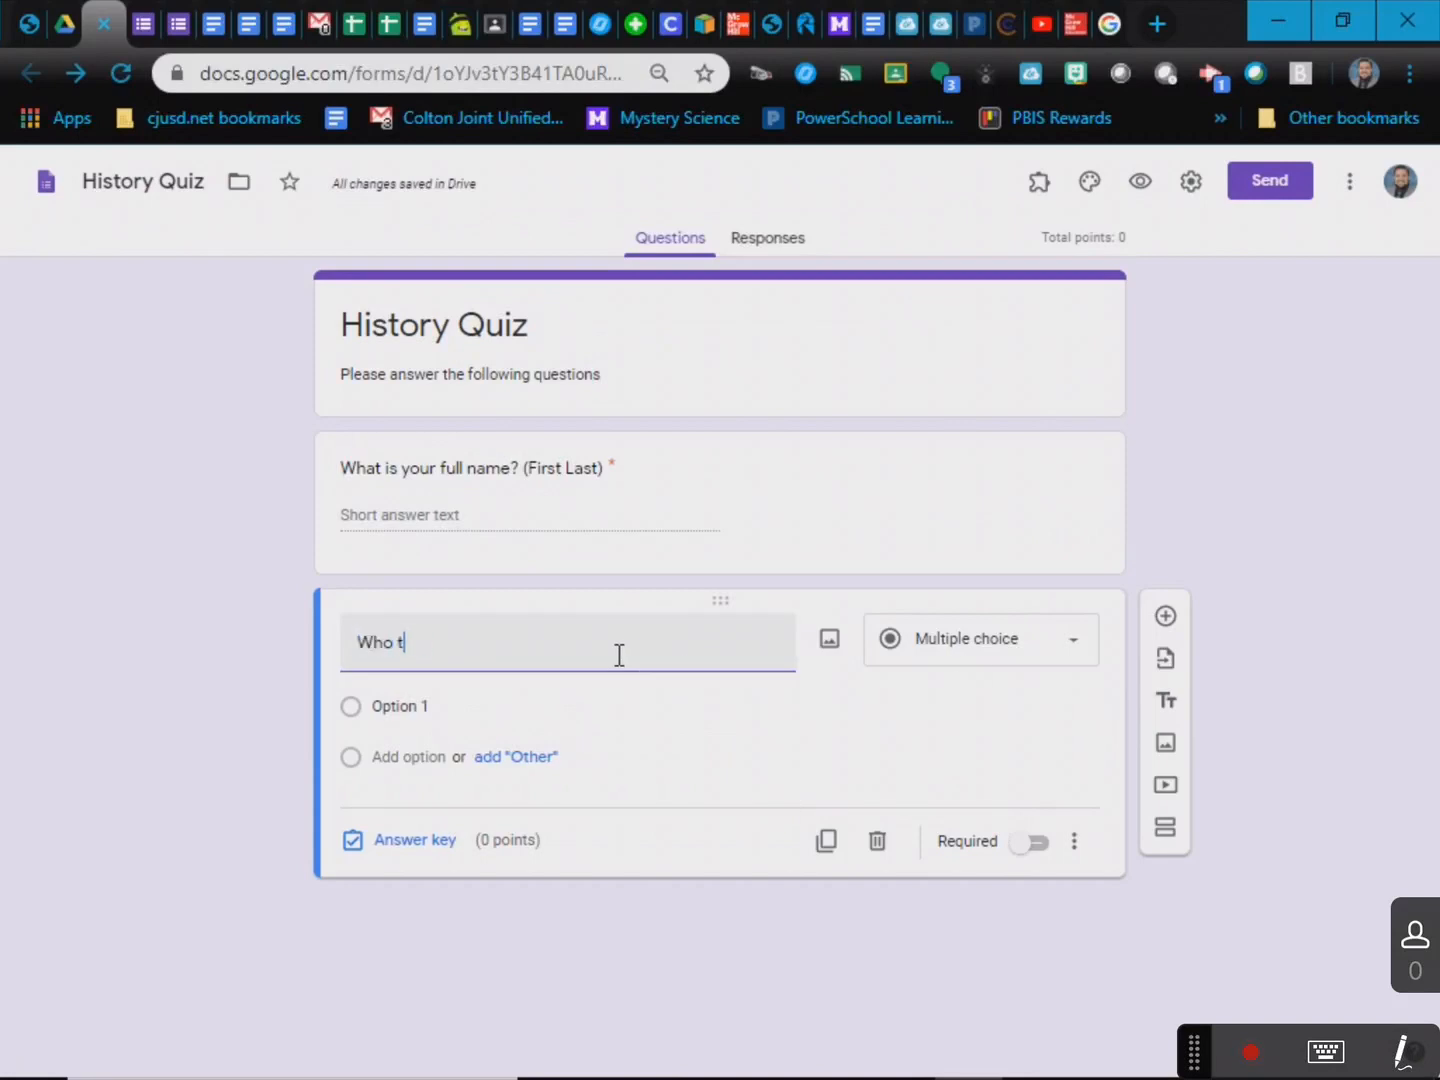
pyautogui.press('BackSpace')
pyautogui.write('is the first president?')
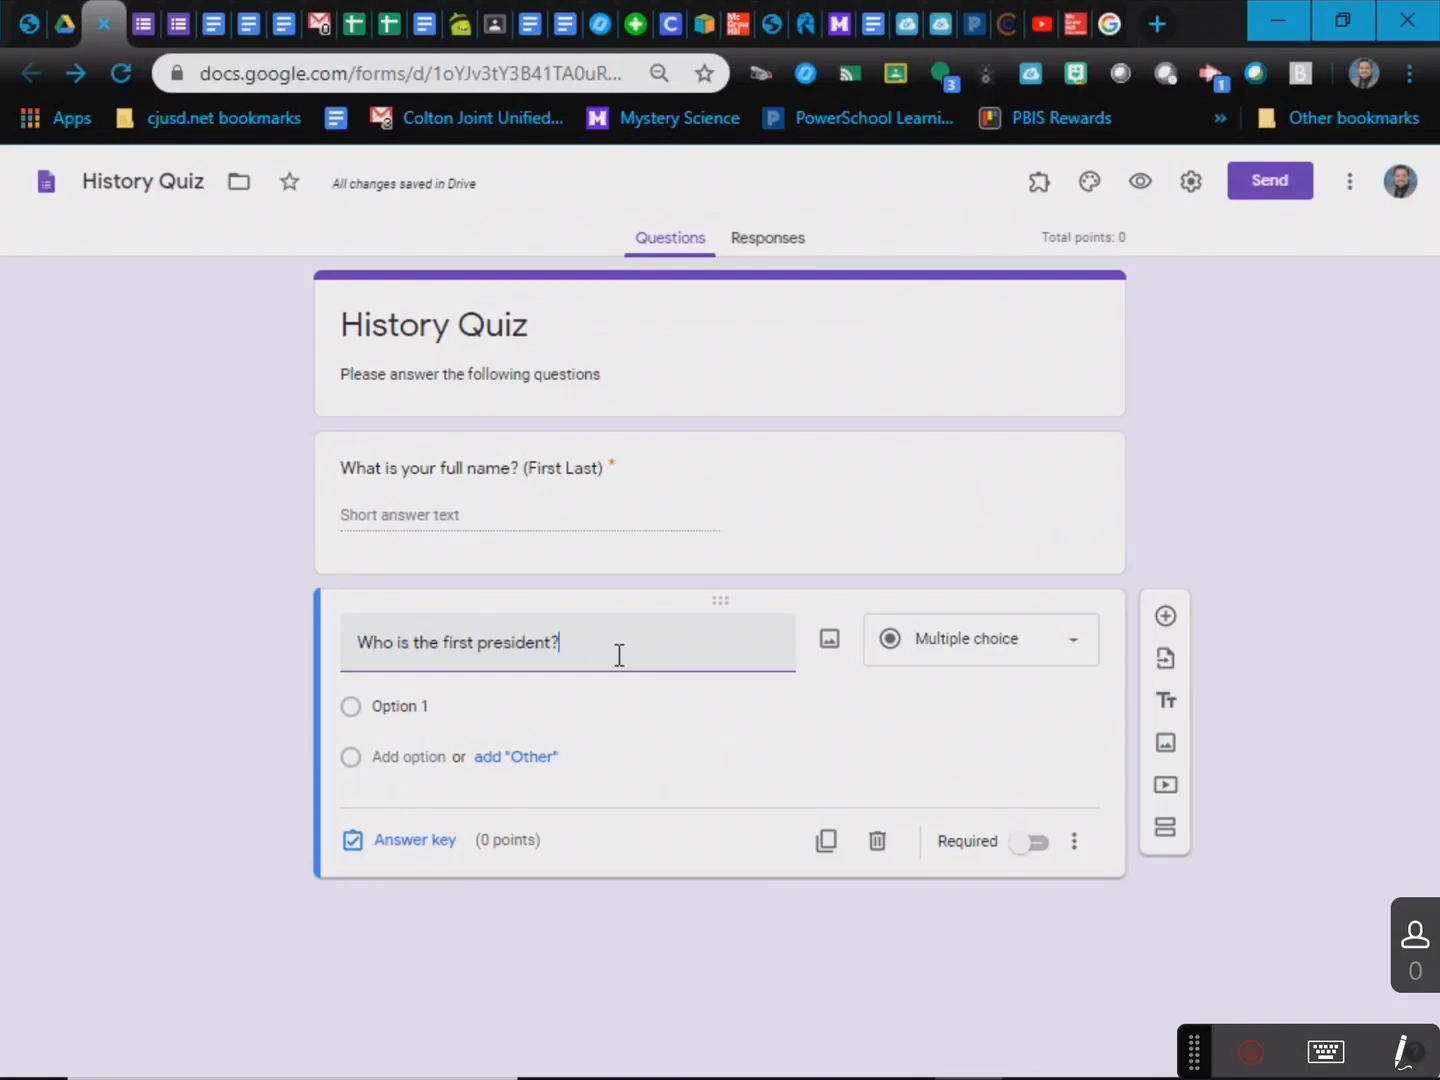
# - Enter the answer options Abraham Lincoln, John F Kennedy, Thomas Jefferson and George Washington for the first-president question
pyautogui.click(440, 708)
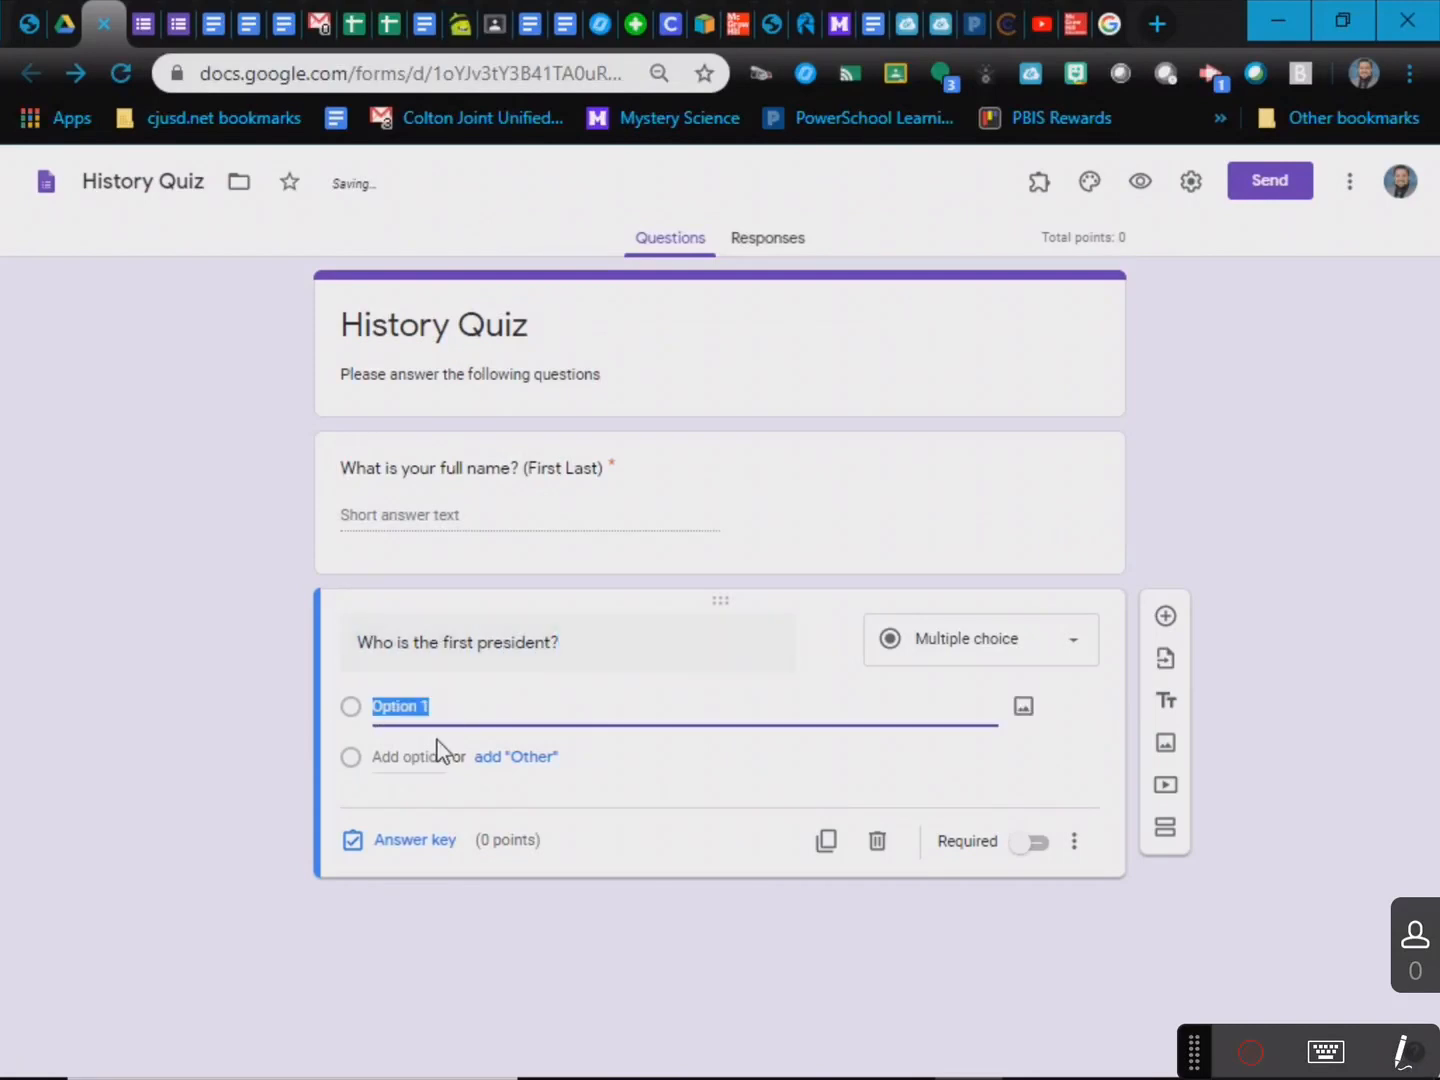
pyautogui.write('Abra')
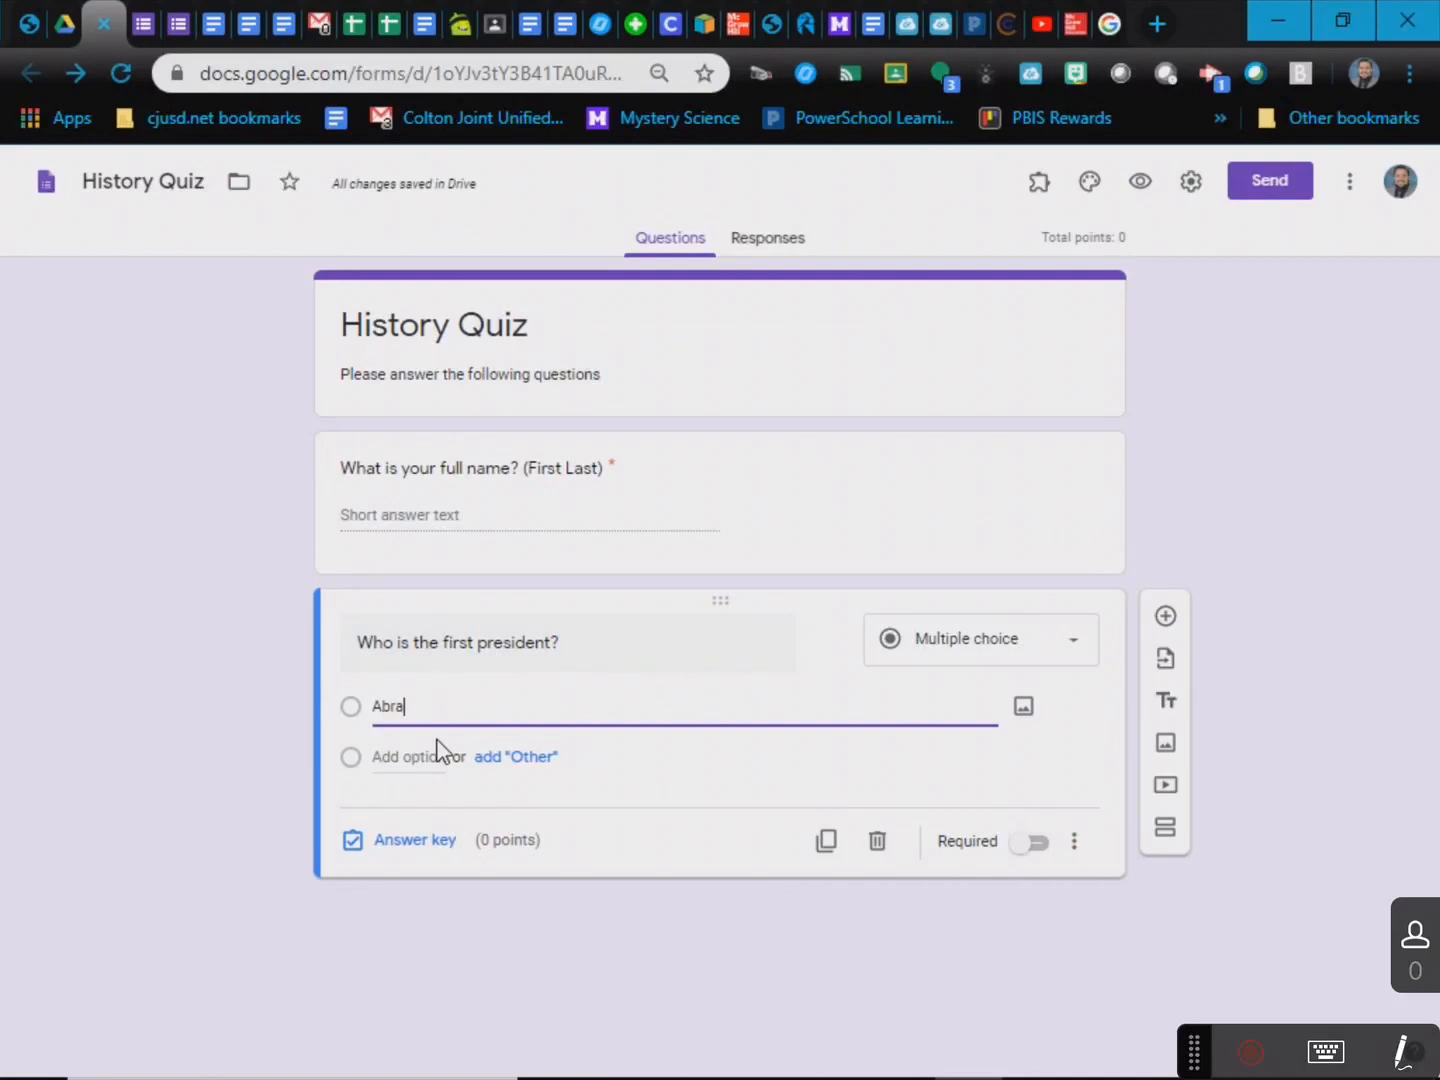
pyautogui.write('ham Lincoln')
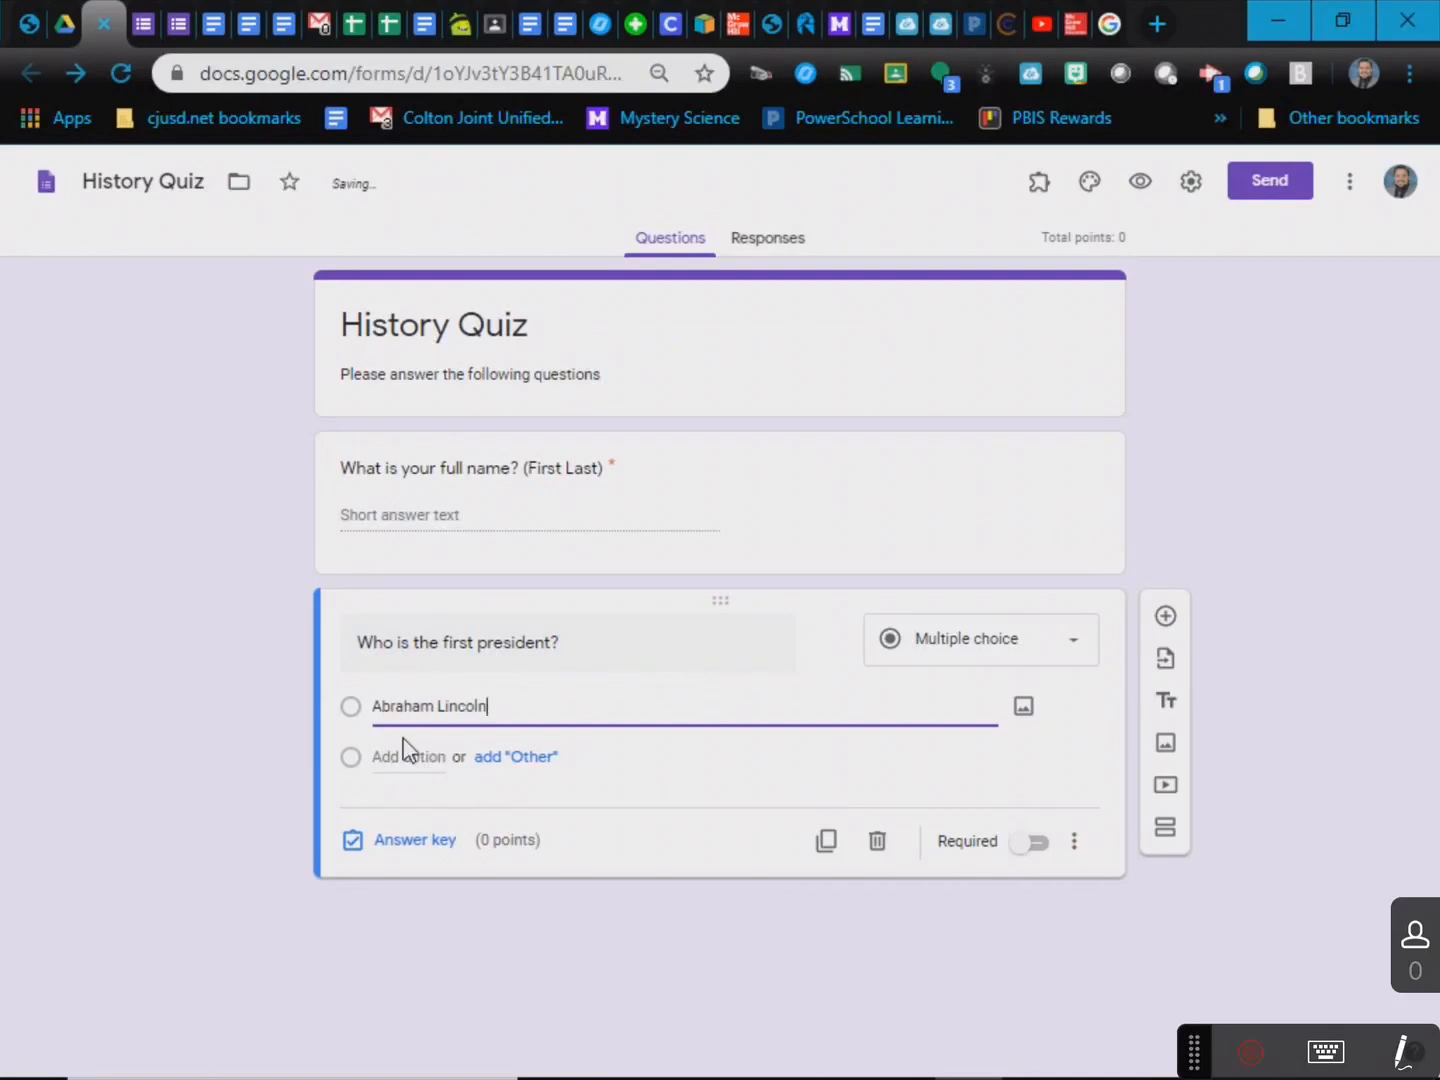
pyautogui.click(386, 760)
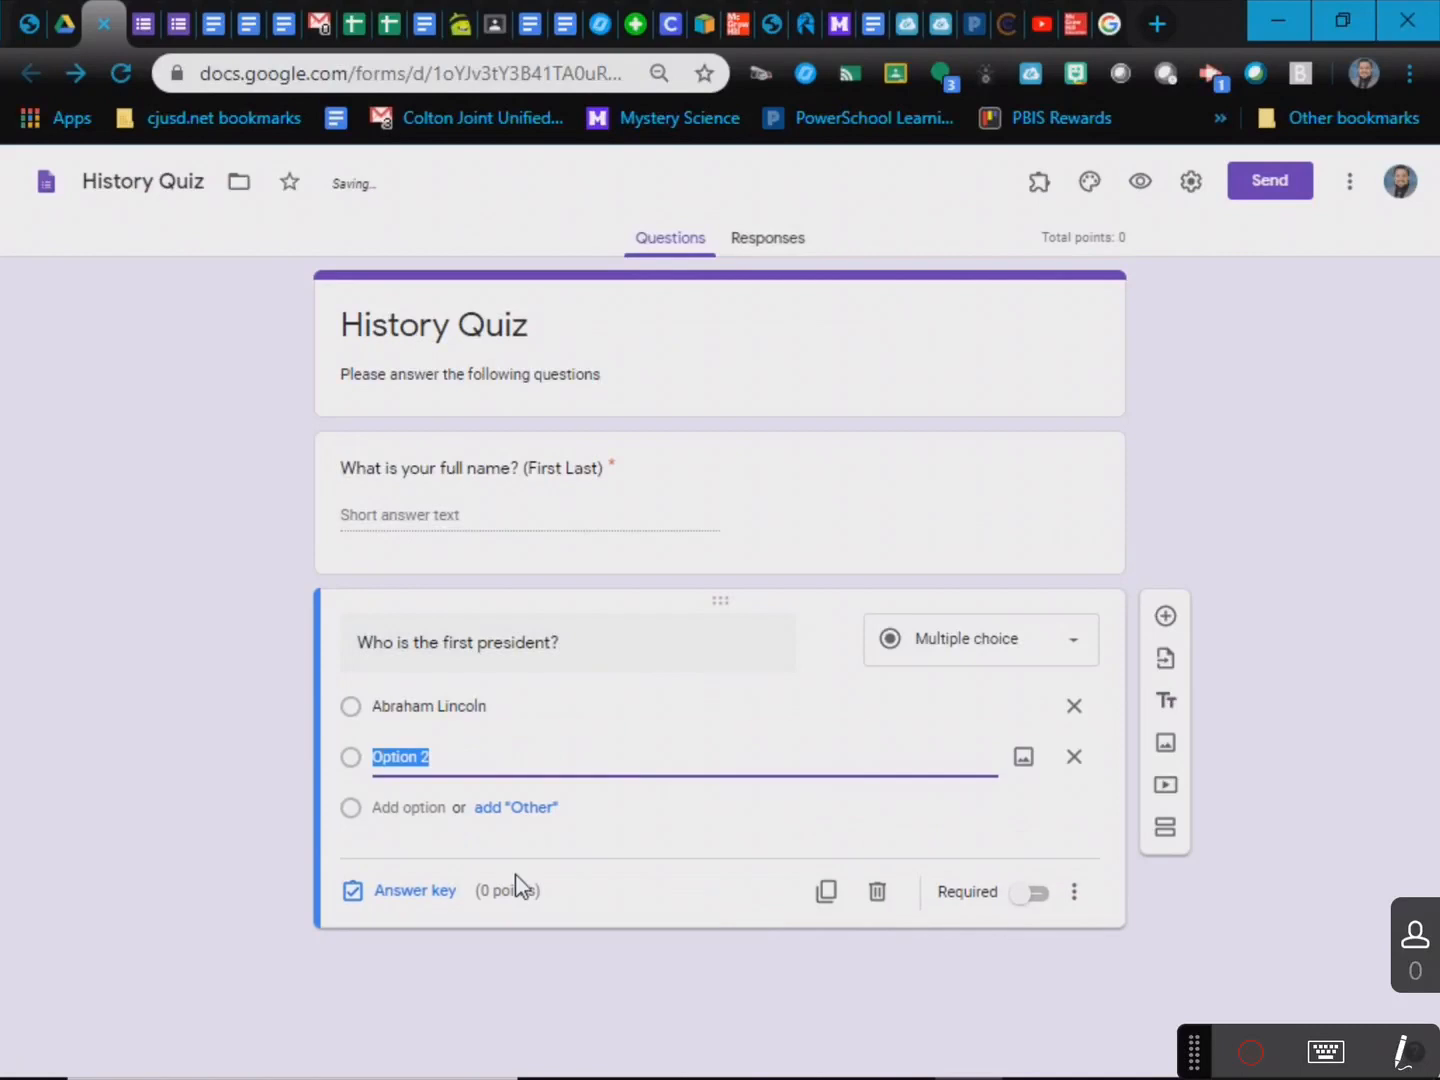
pyautogui.write('John ')
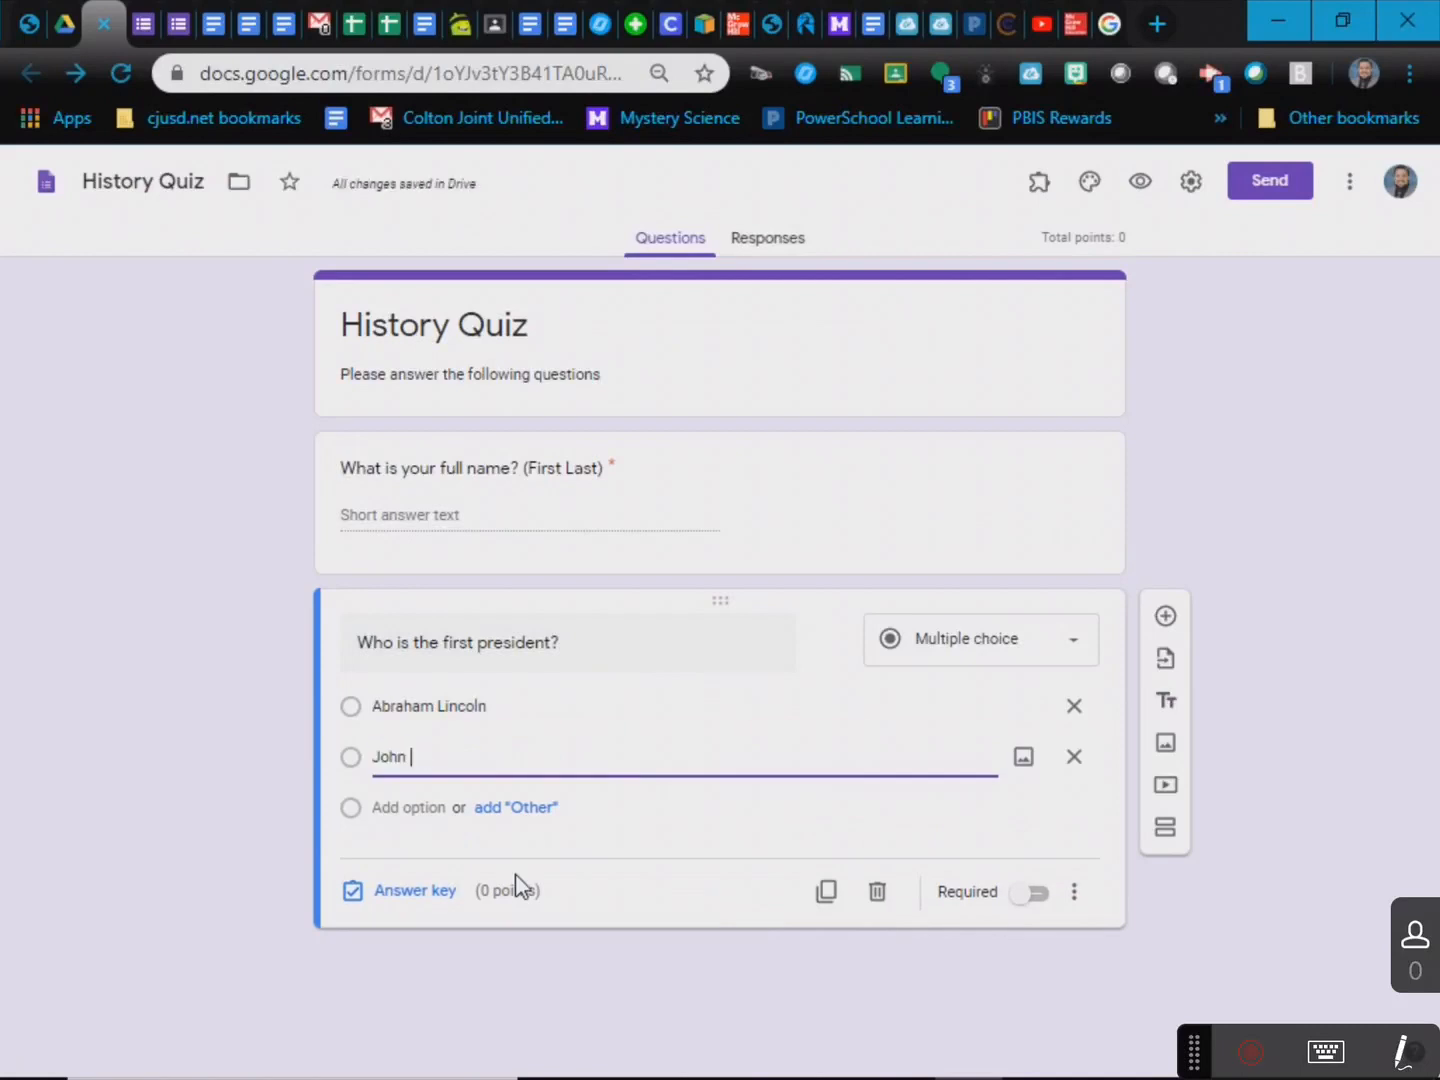
pyautogui.write('F Kennedy')
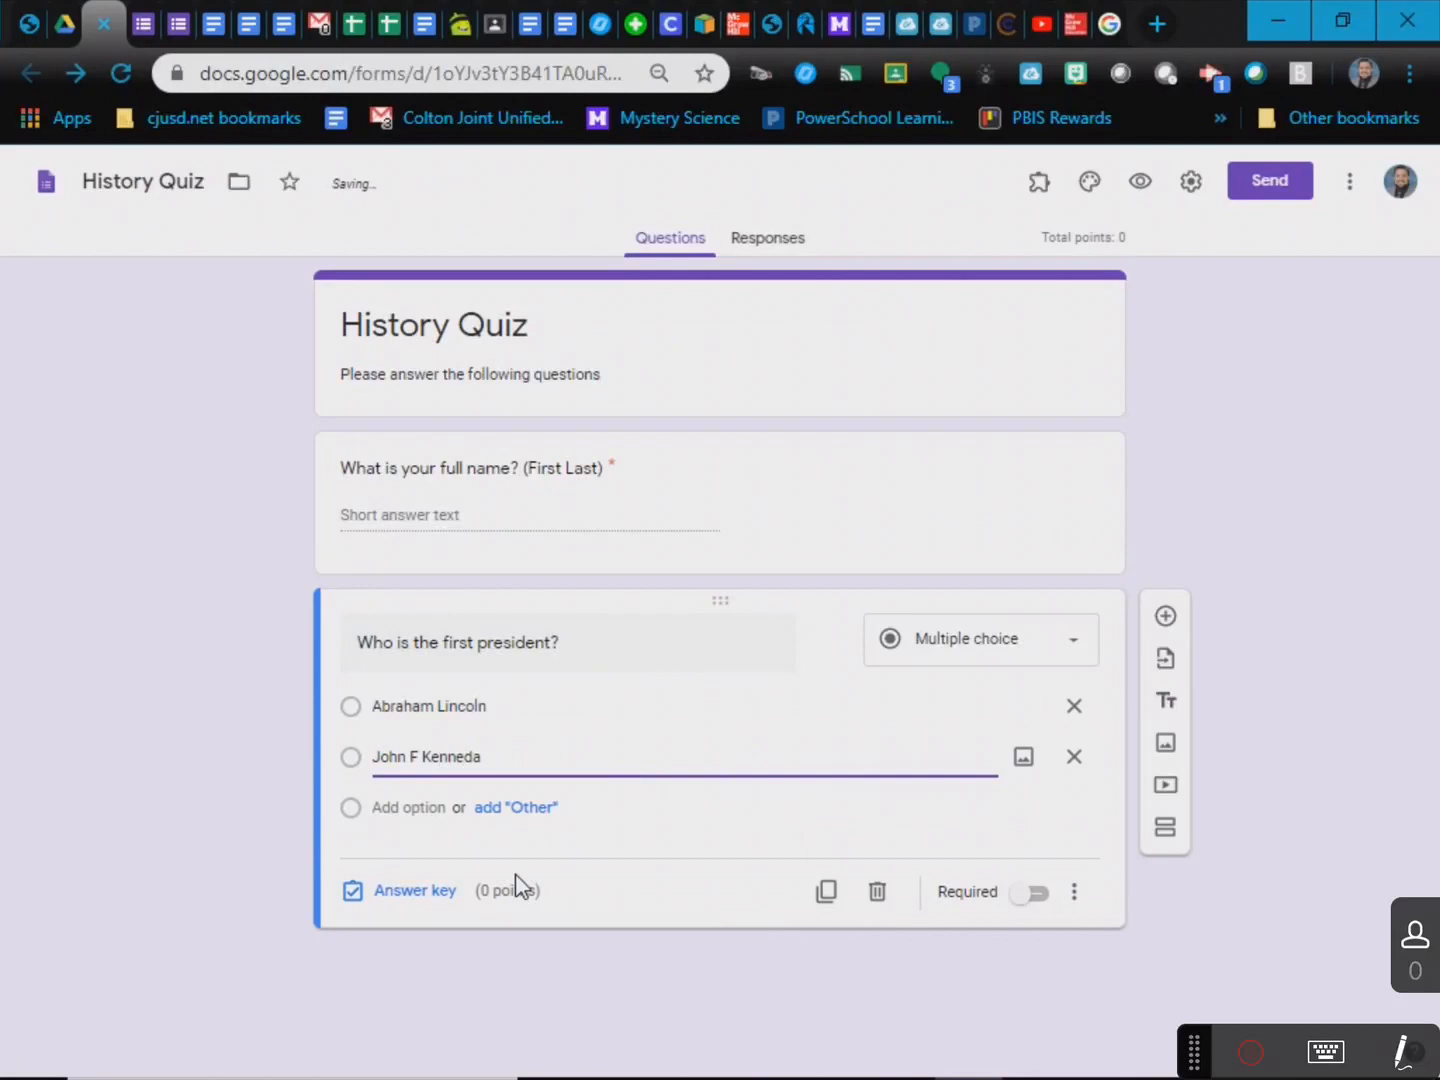
pyautogui.click(437, 813)
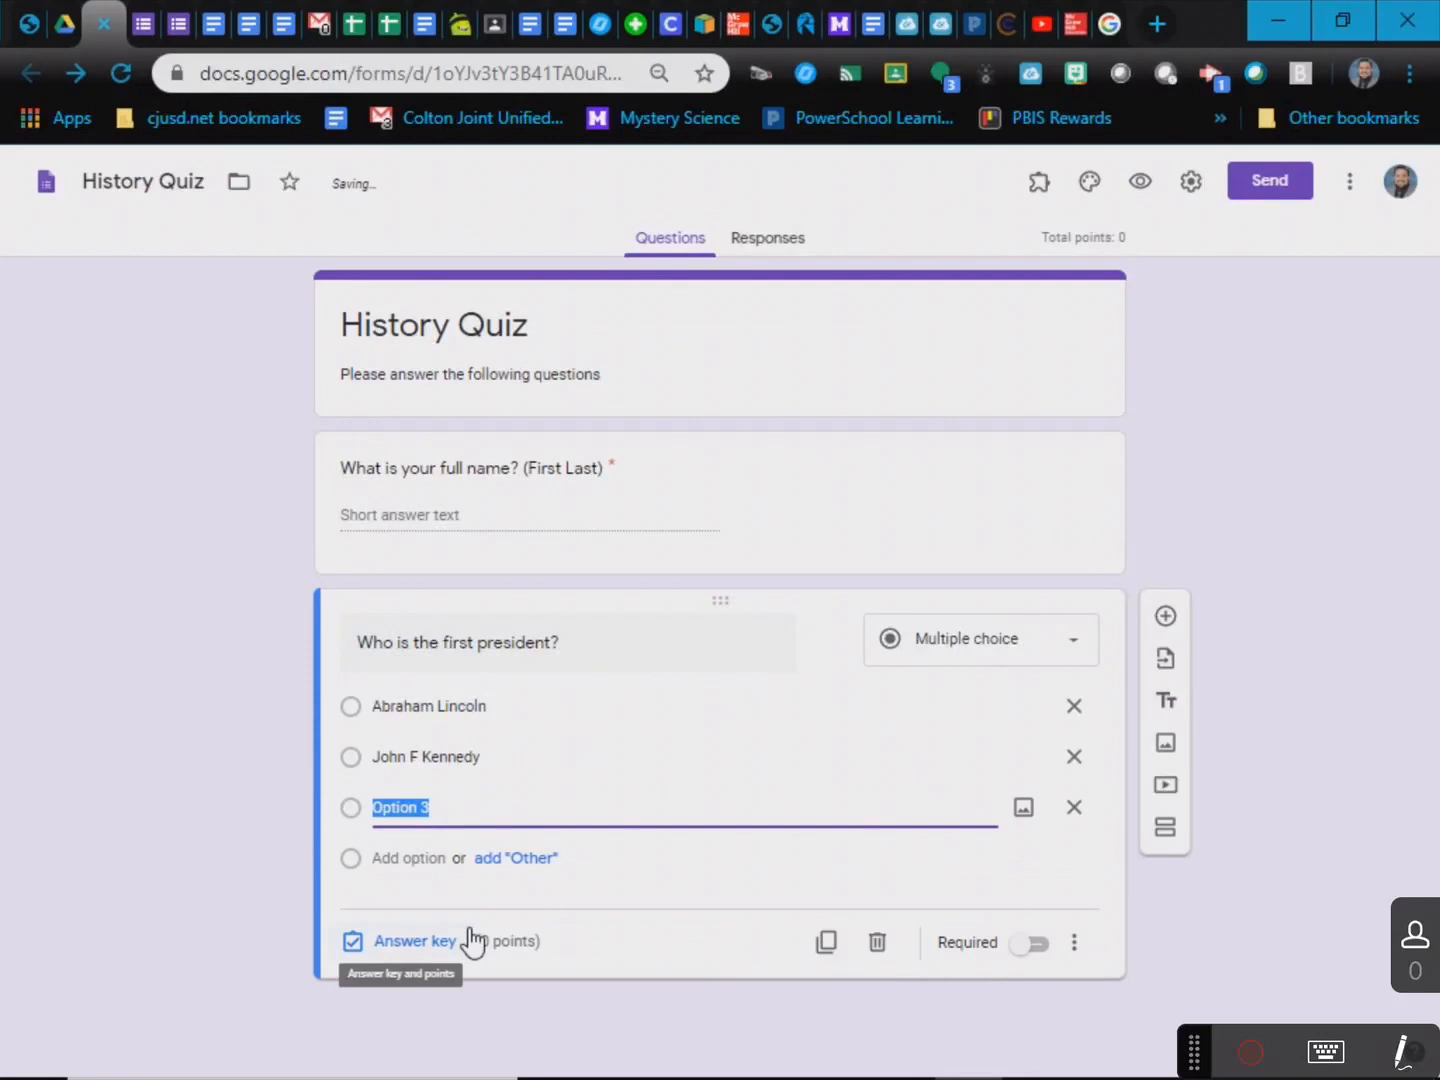
pyautogui.write('Thomas Jefferson')
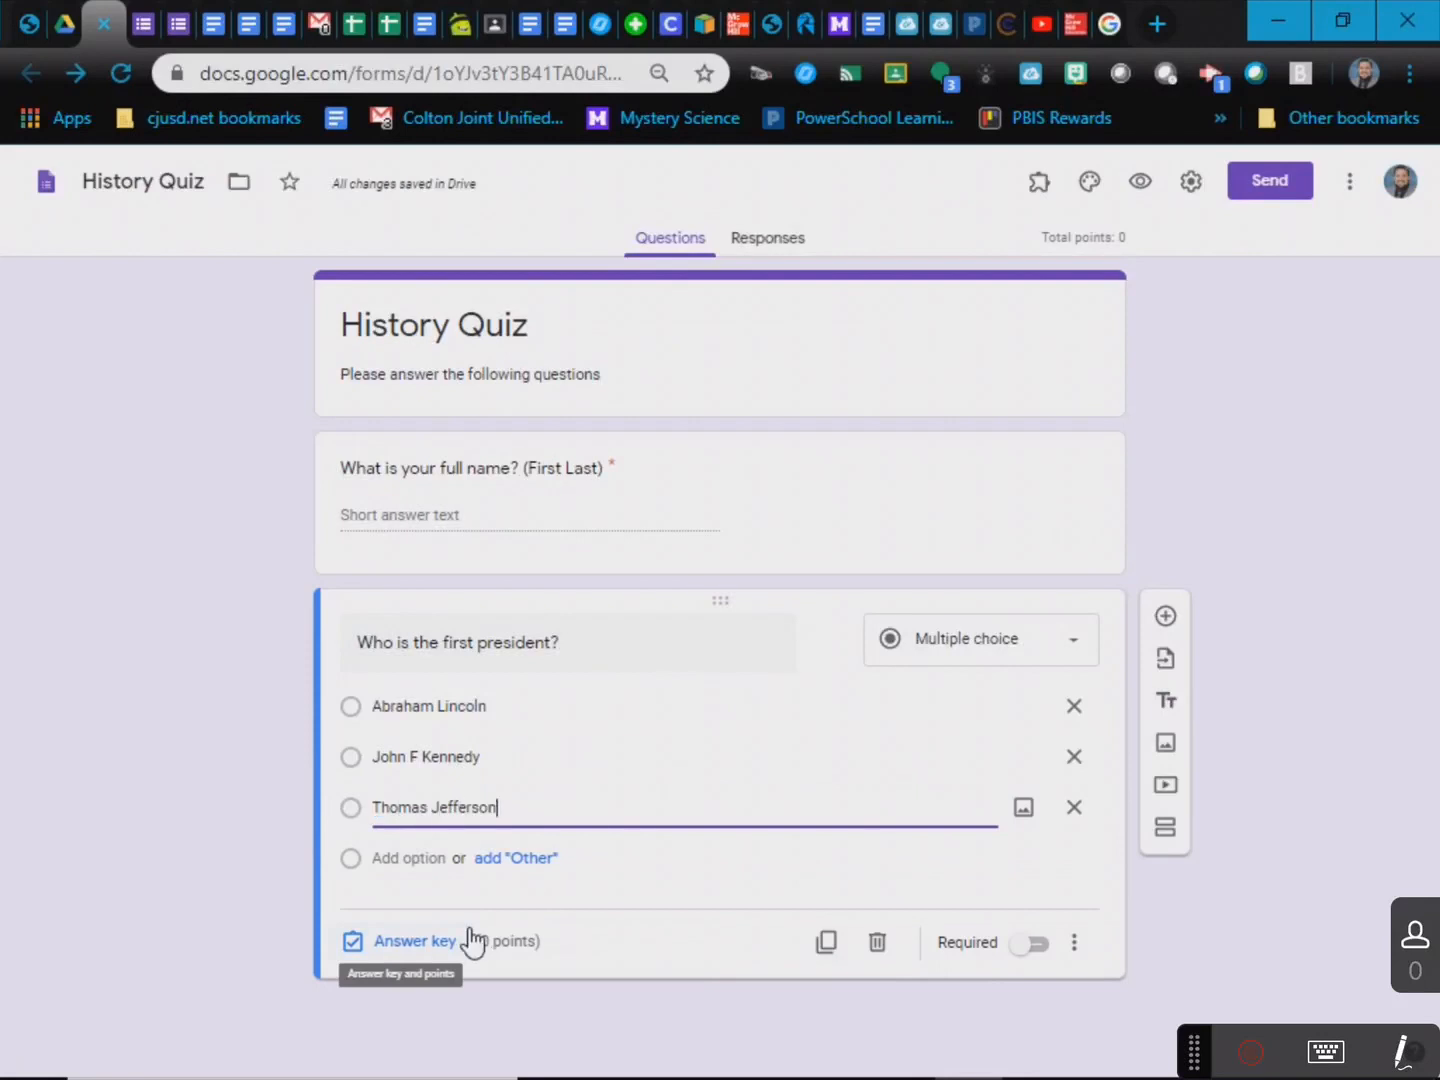
pyautogui.click(406, 859)
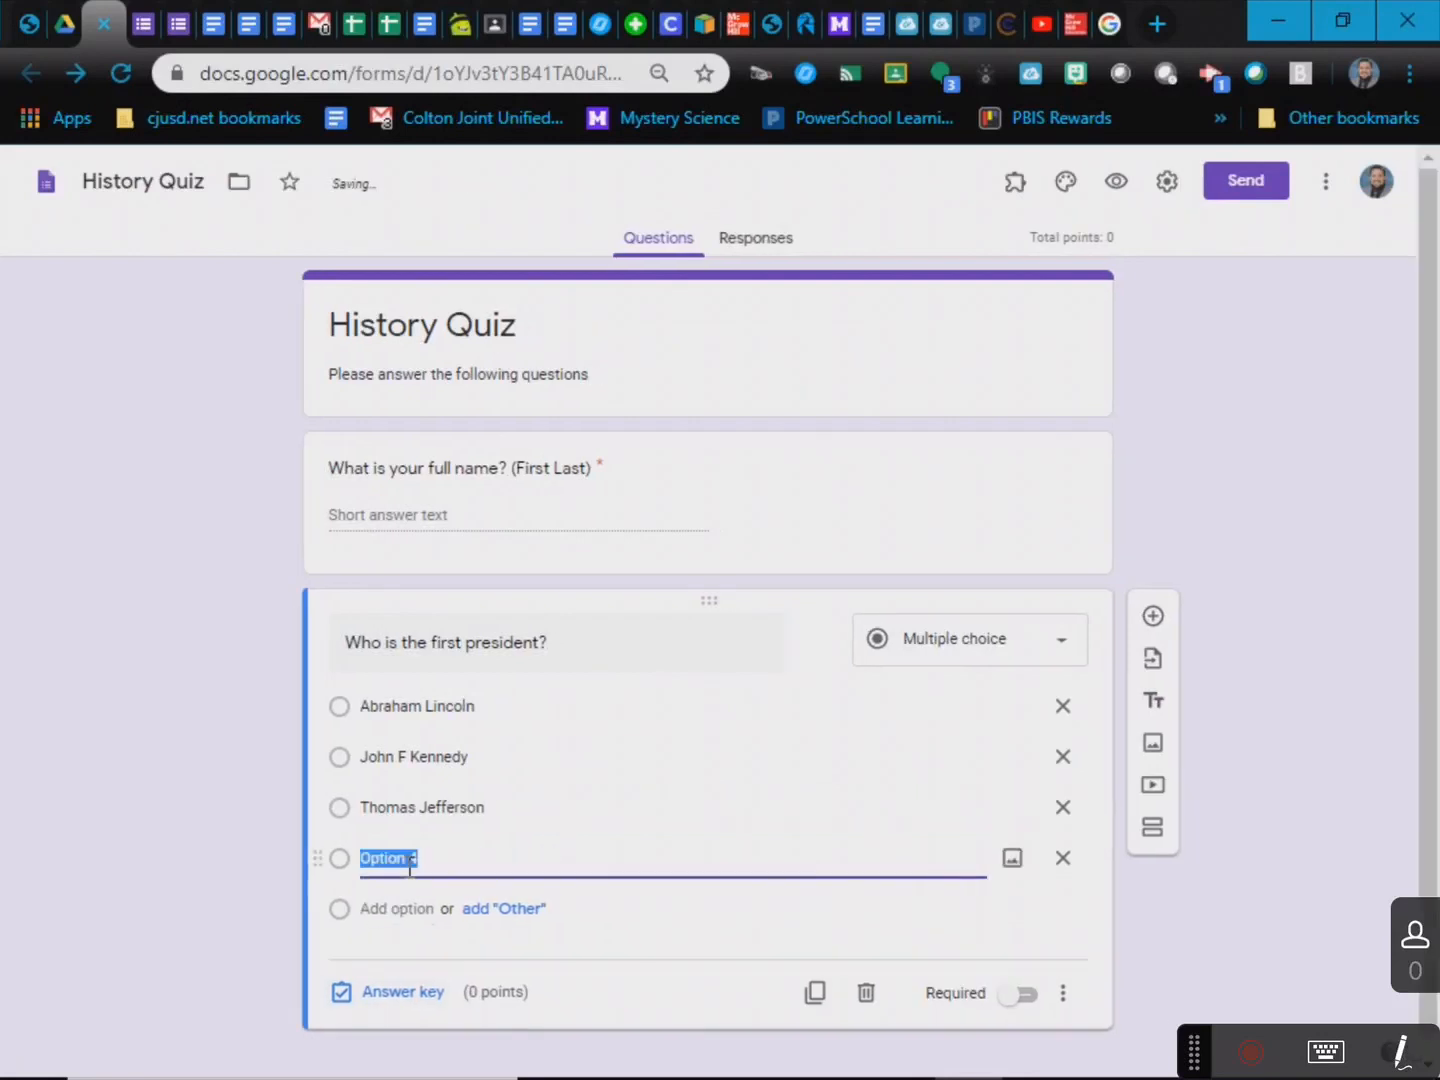
pyautogui.write('George Washington')
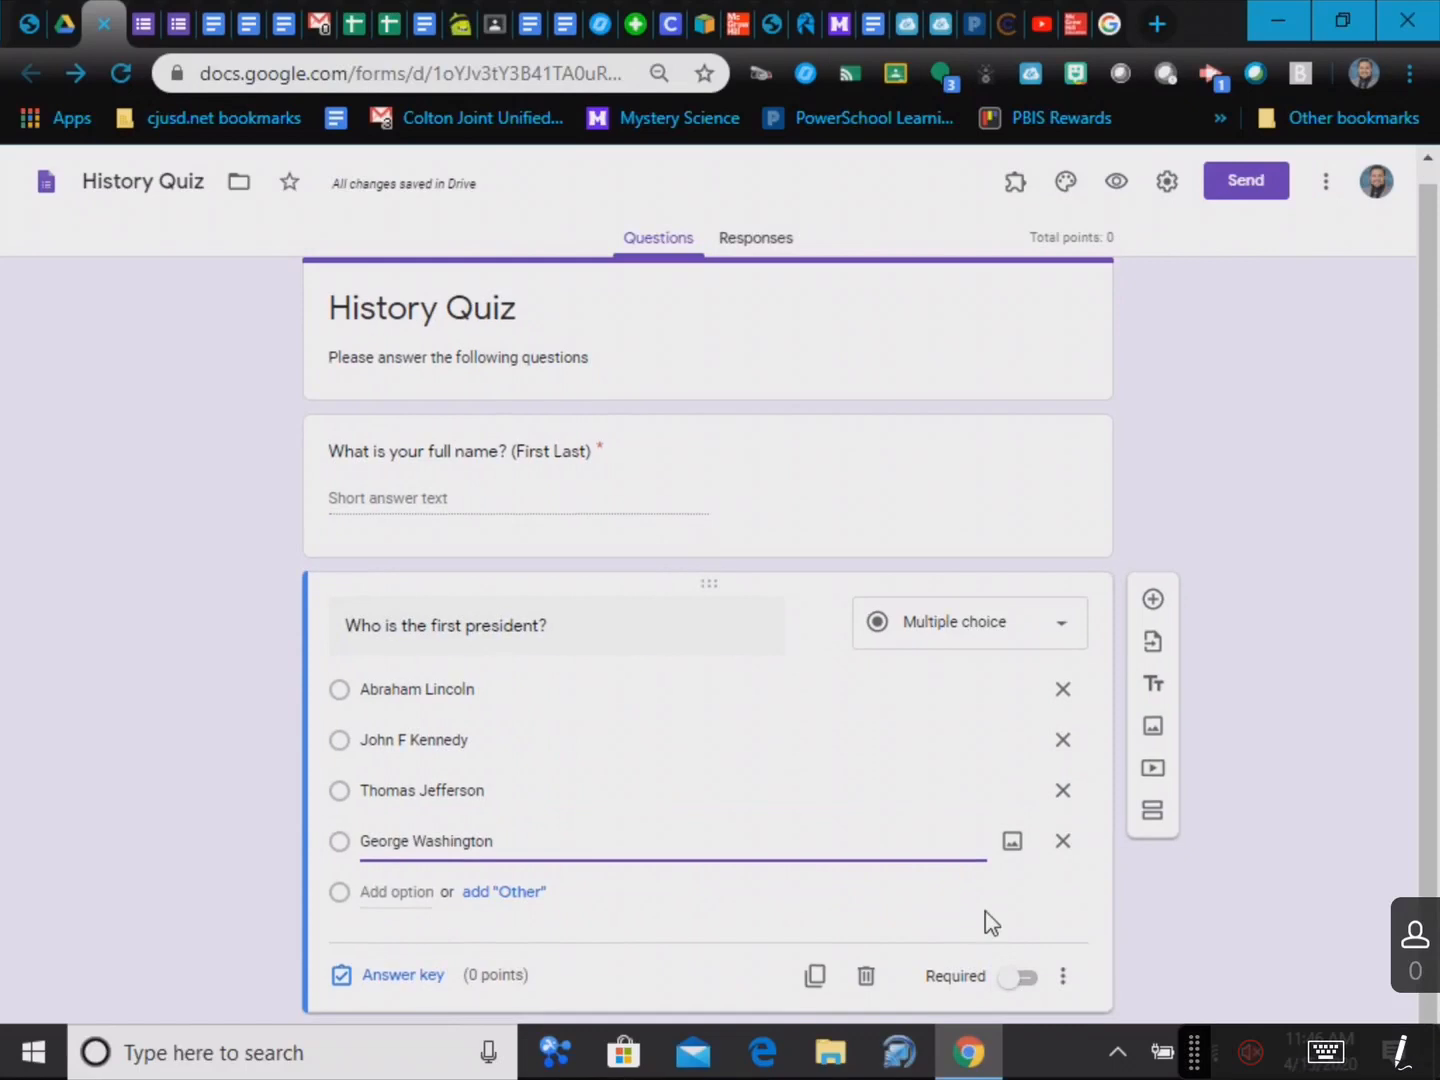
# - Make the first-president question required, and set its answer key to George Washington worth 1 point
pyautogui.click(1007, 993)
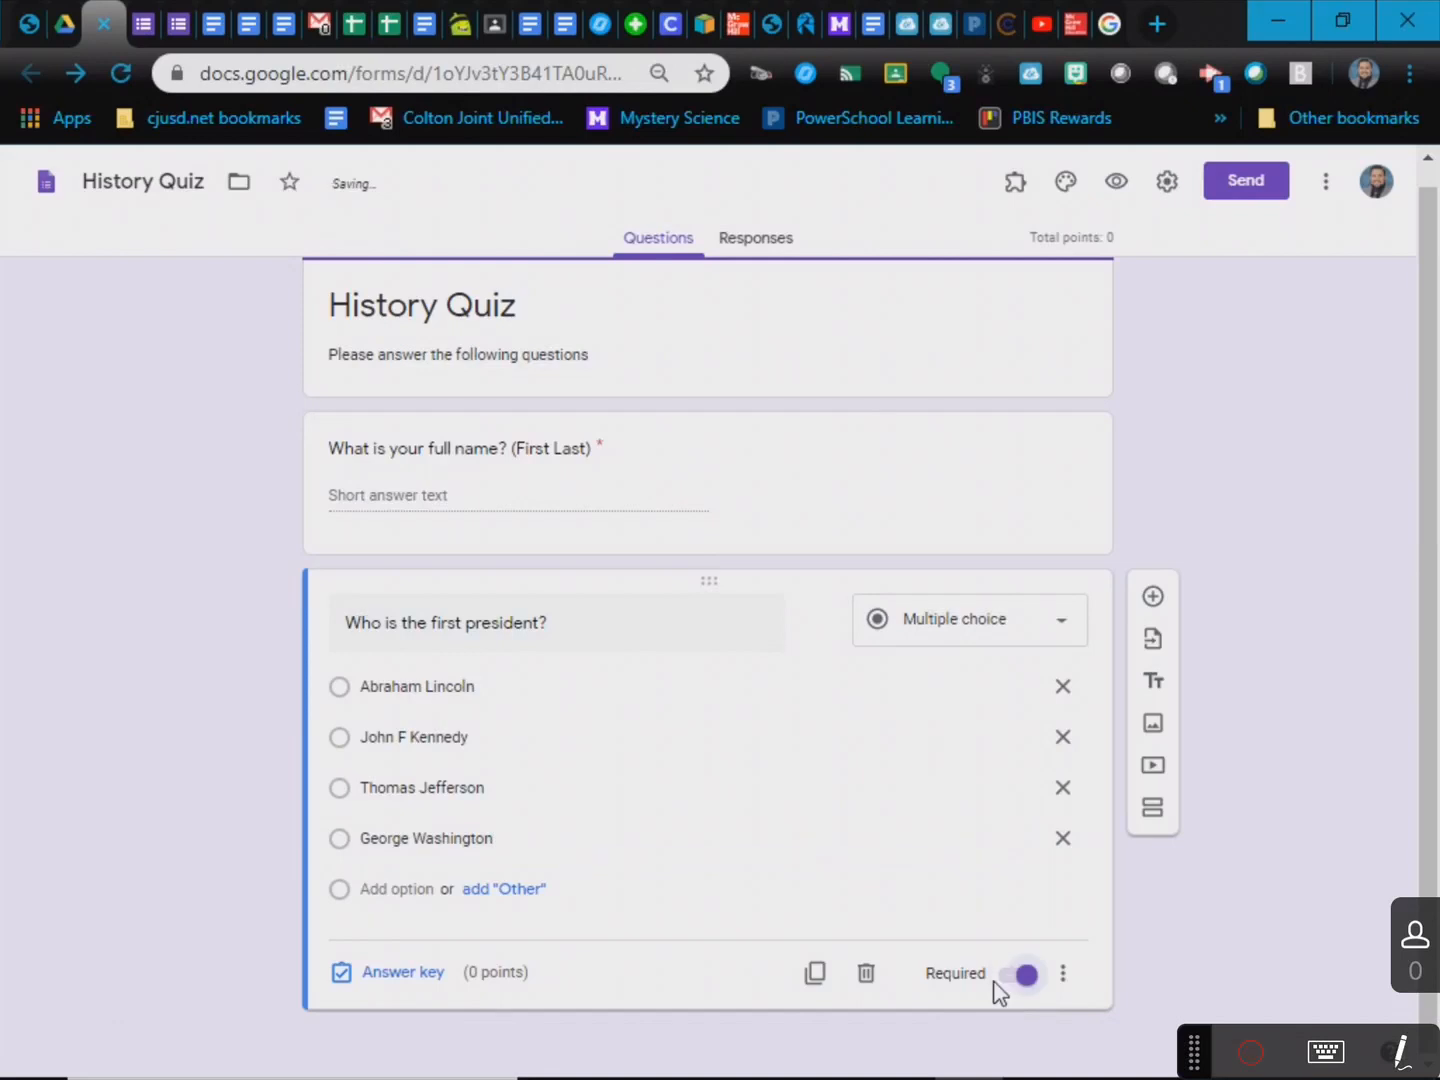
pyautogui.click(426, 986)
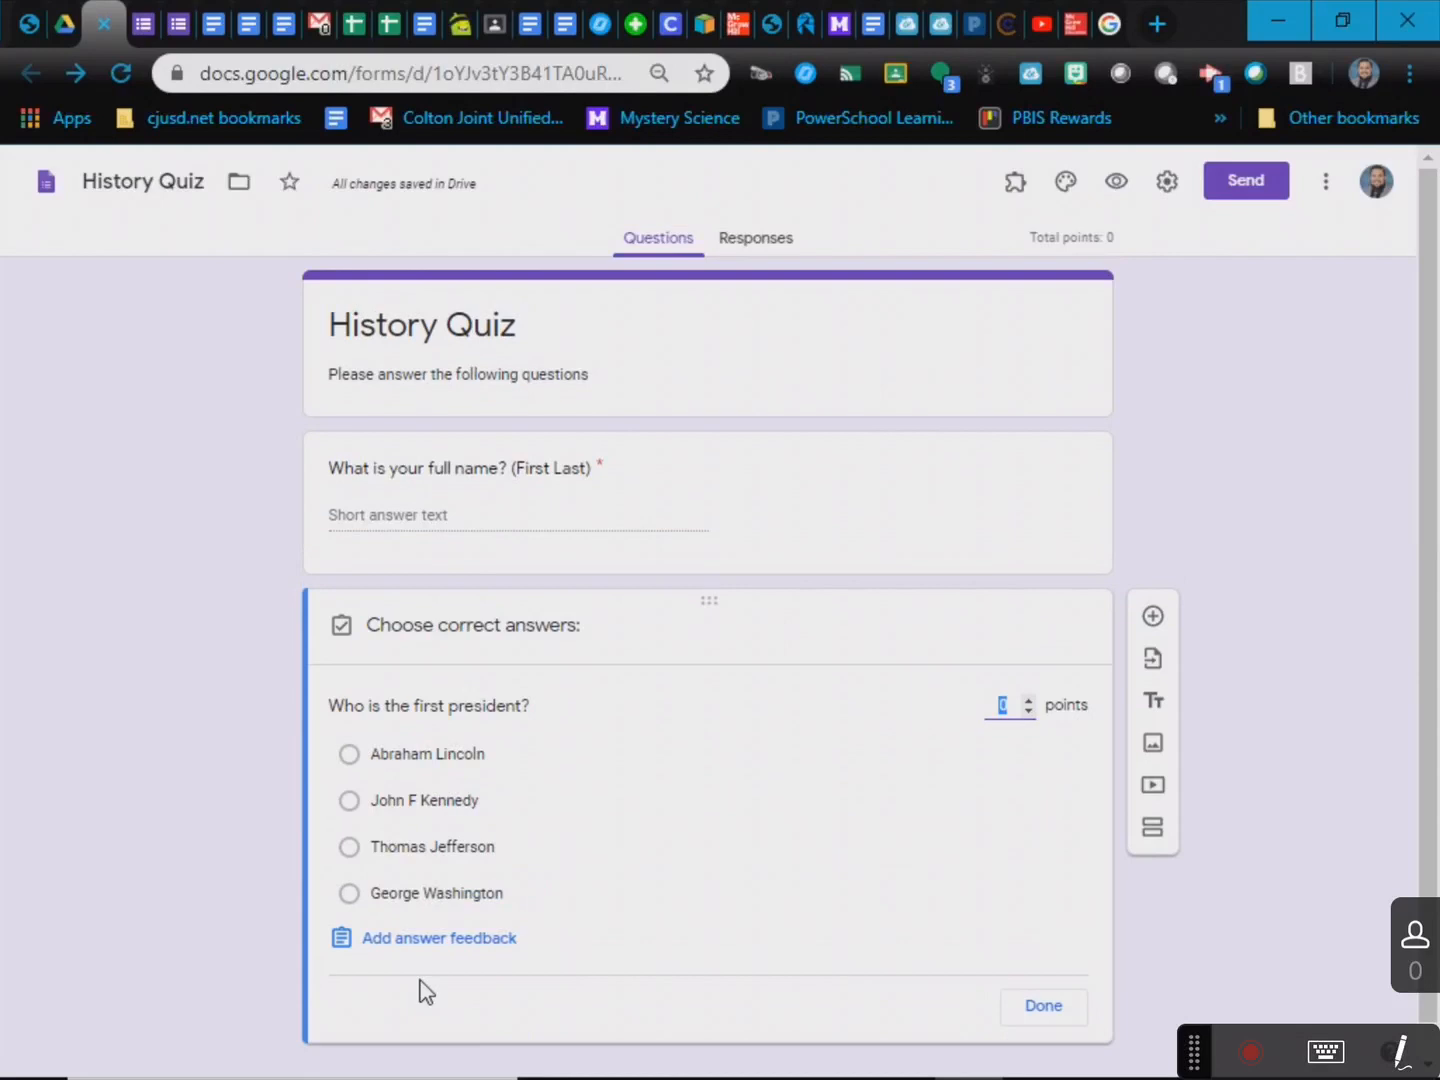
pyautogui.click(1027, 699)
pyautogui.click(349, 895)
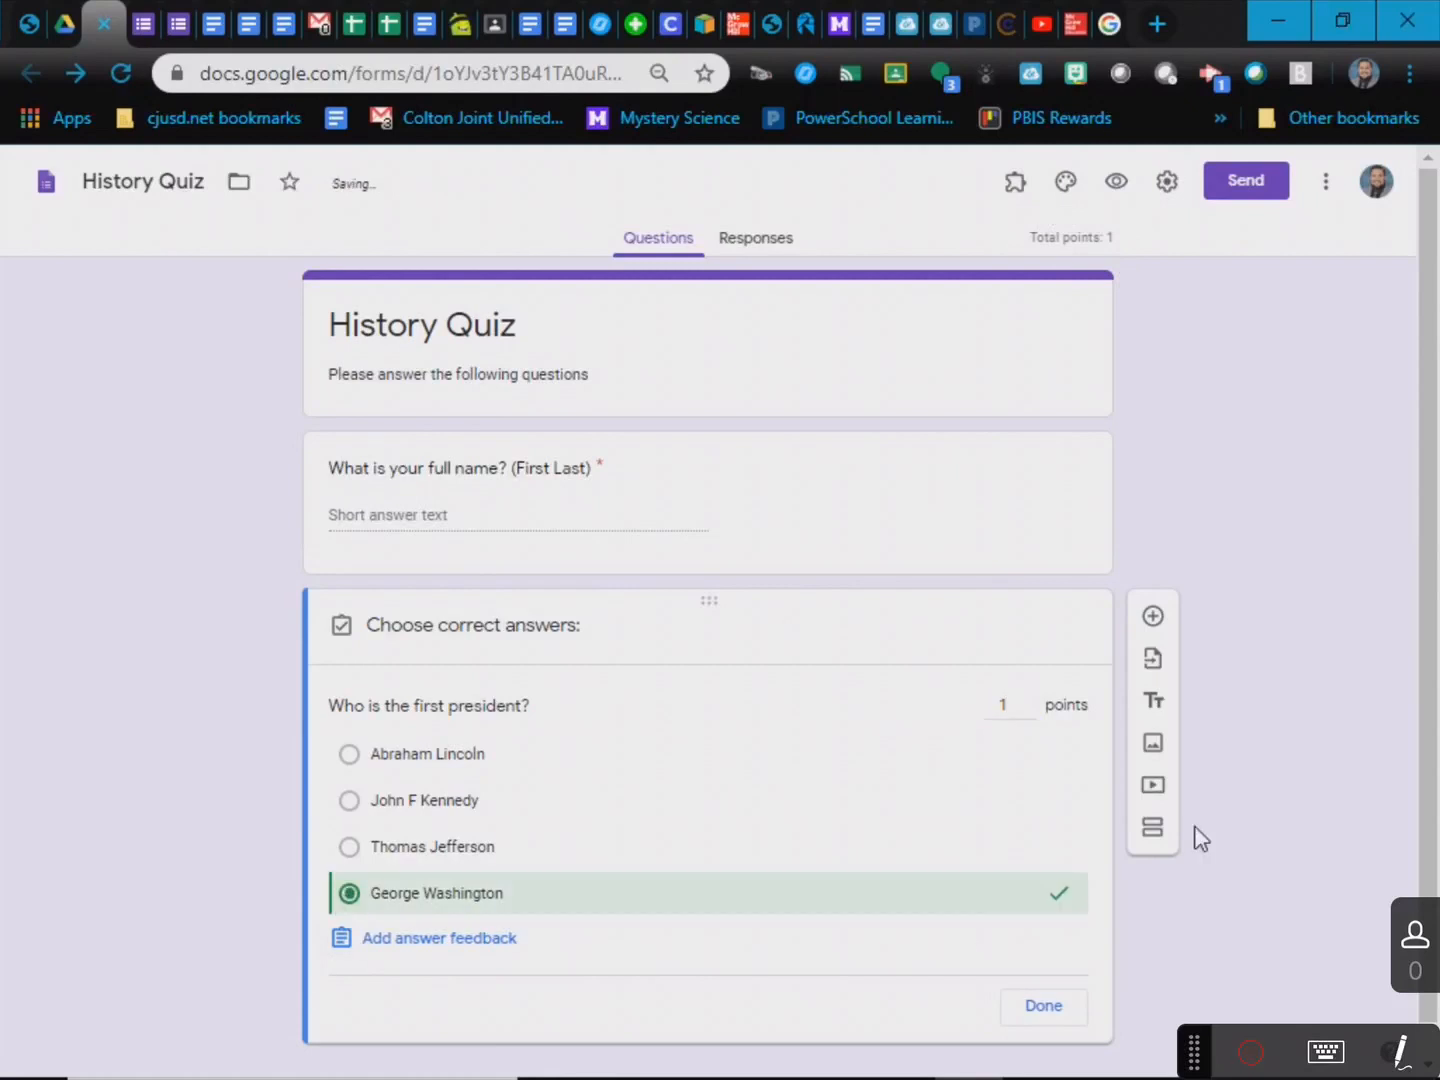
pyautogui.click(1039, 1008)
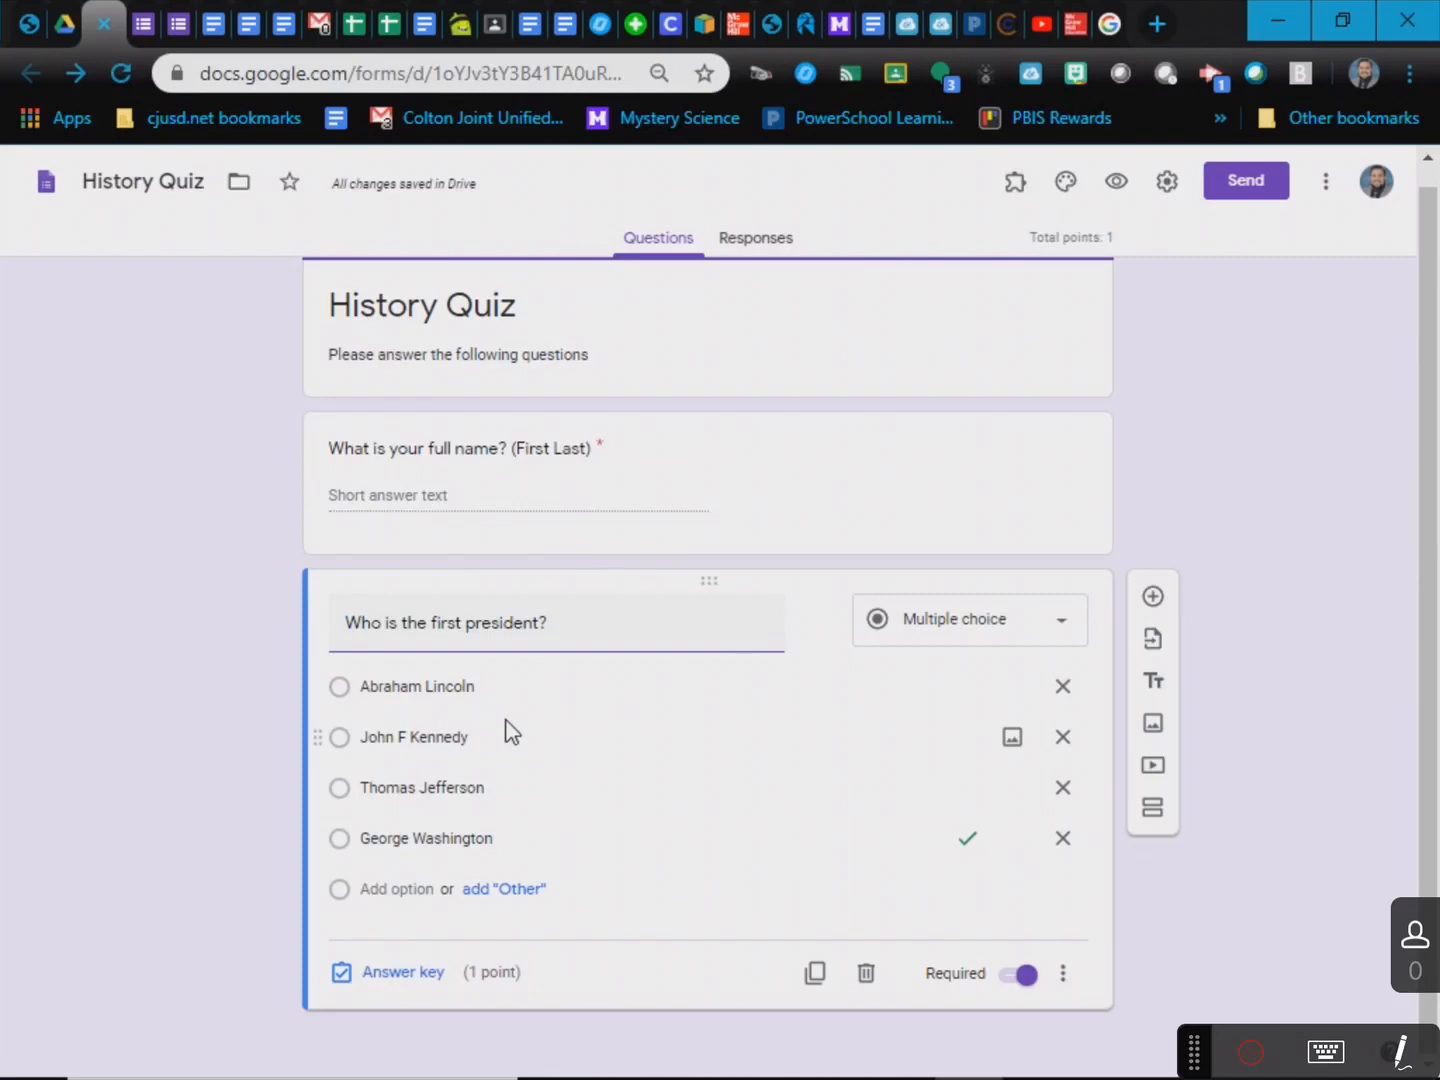
# - Add another question below, titled "Which of the following were presidents of our country?"
pyautogui.click(1153, 598)
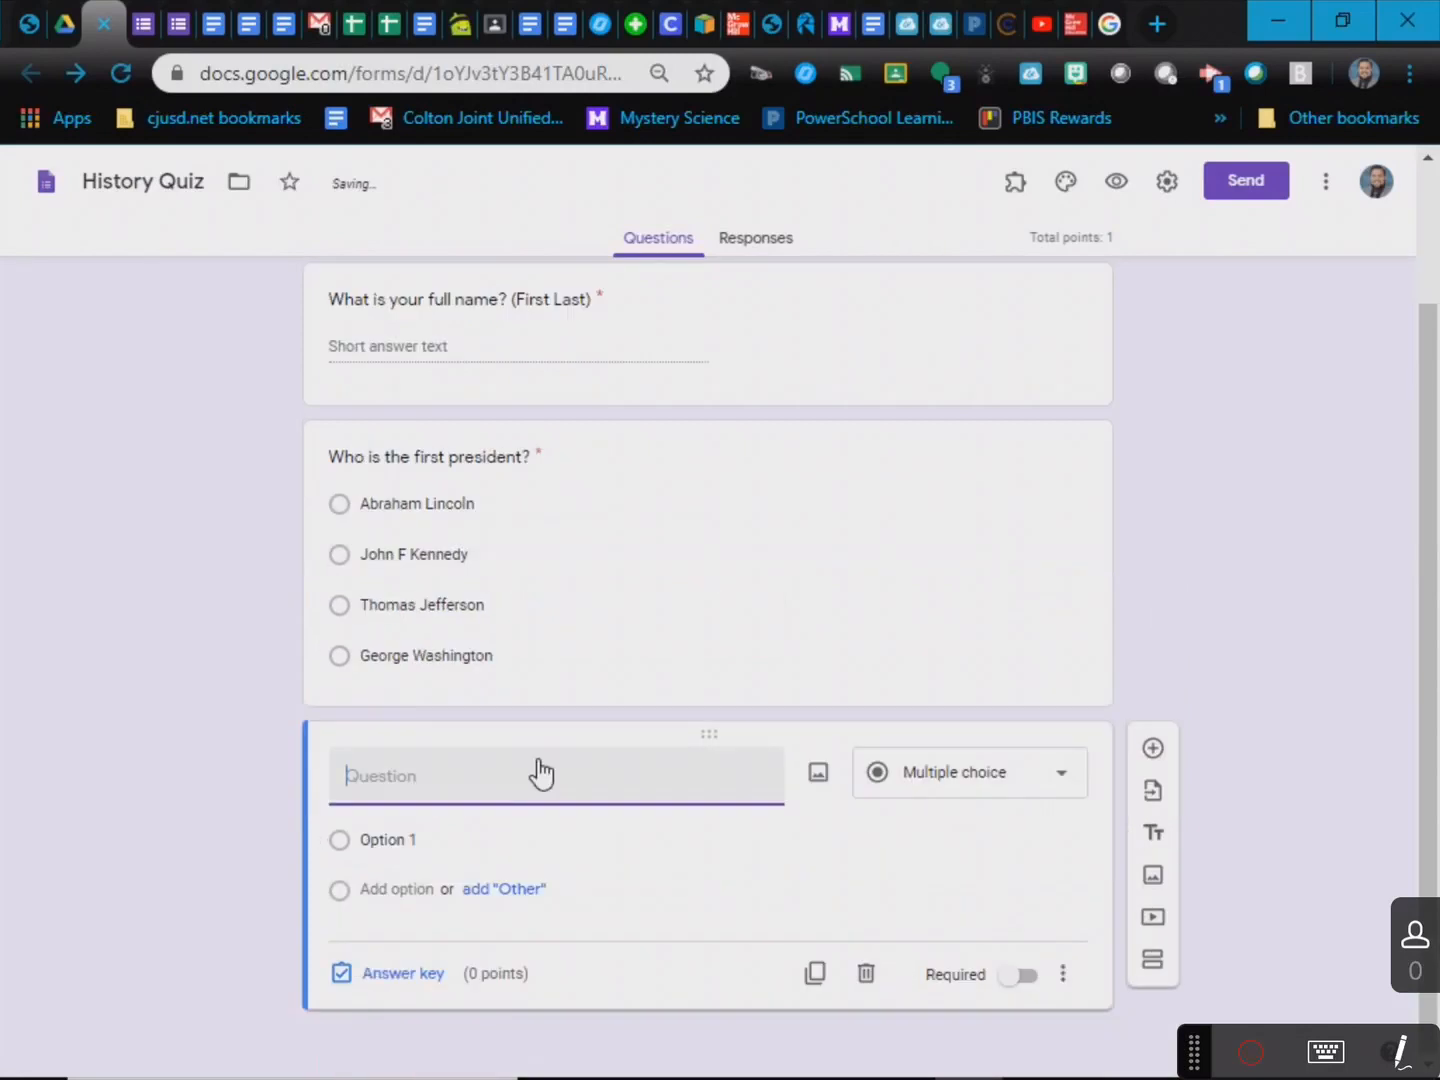
pyautogui.write('Which of the follow')
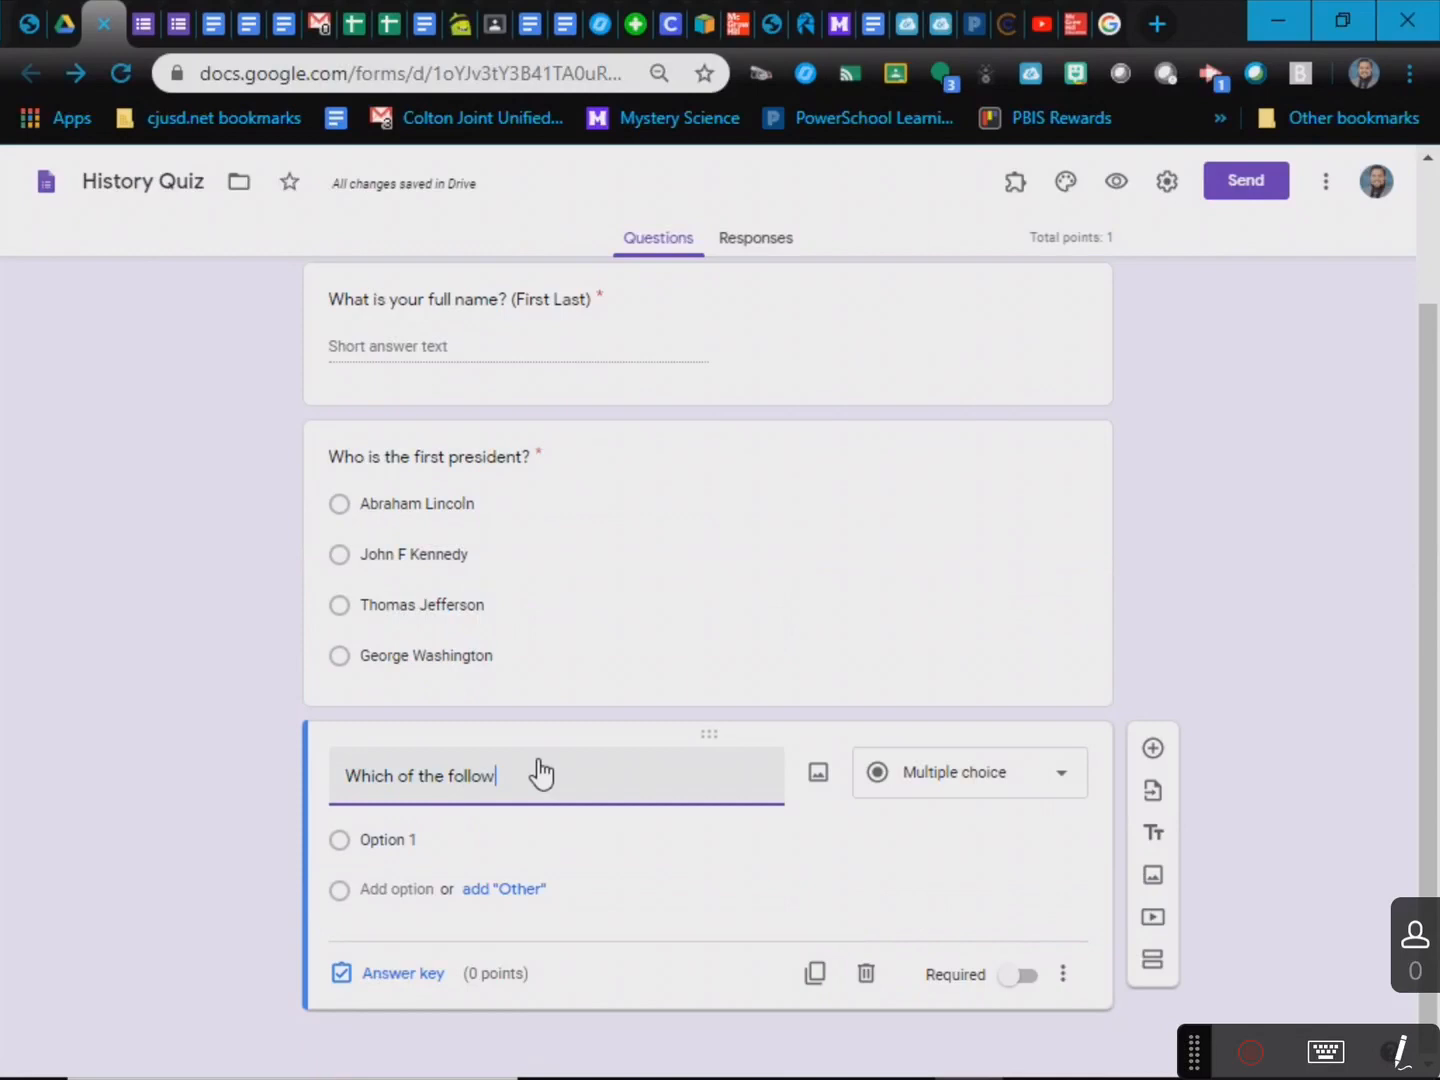
pyautogui.write('ing were presidents of our country?')
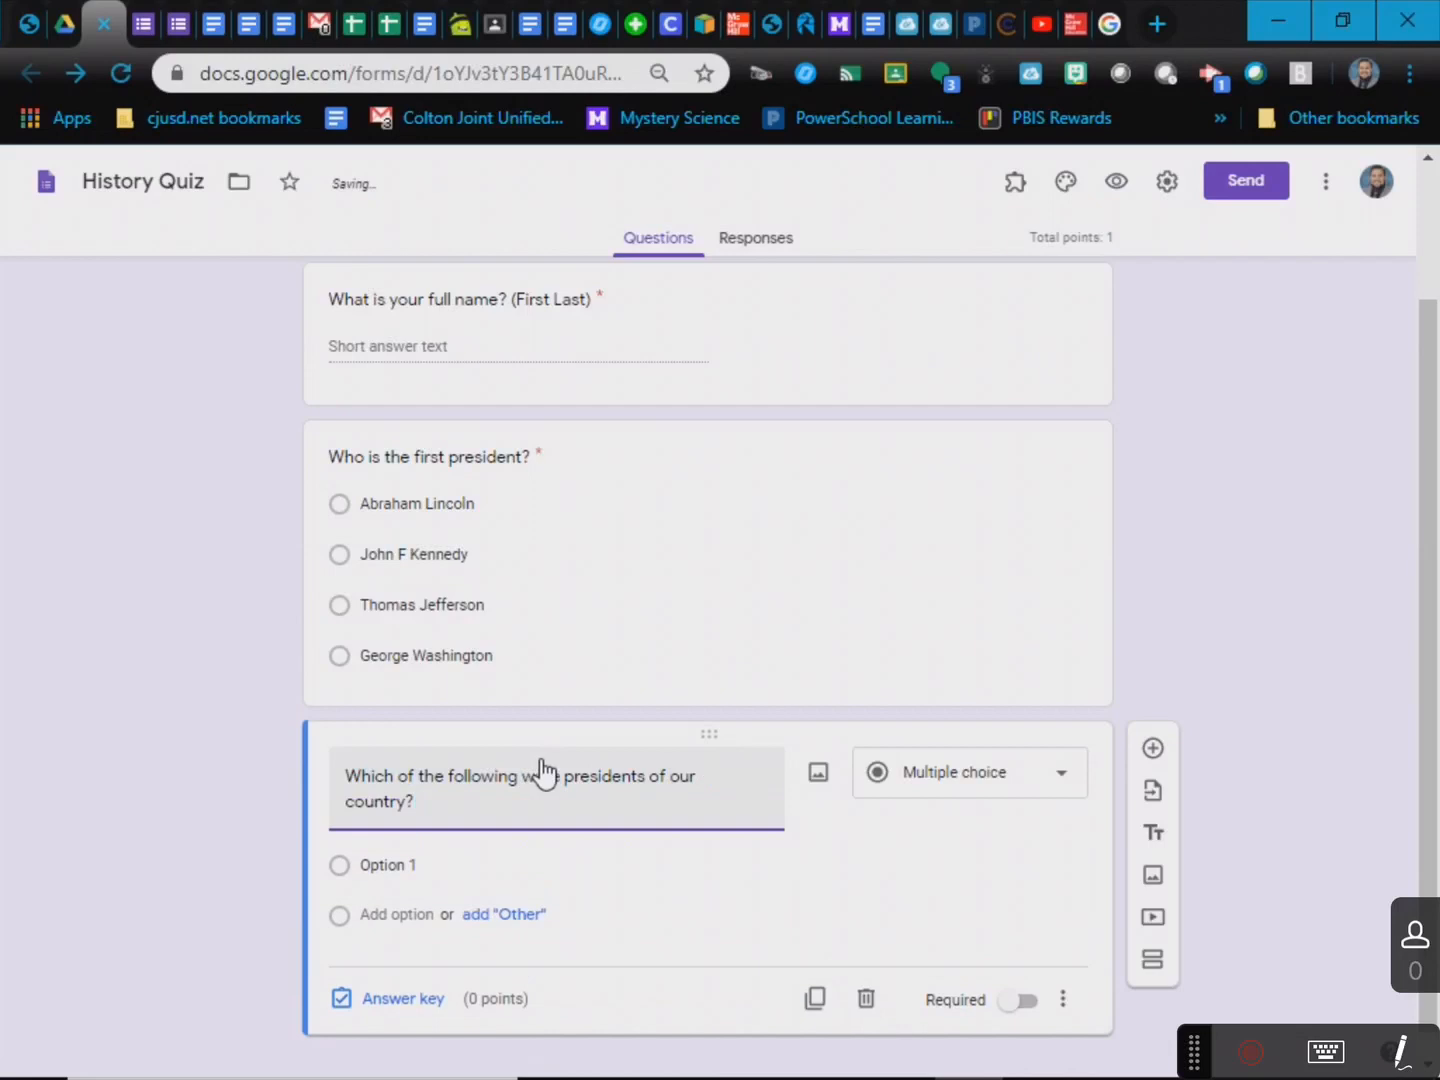
# - Change the presidents-of-our-country question to Checkboxes and enter the first two options, George Washington and Thomas Jefferson
pyautogui.click(1000, 790)
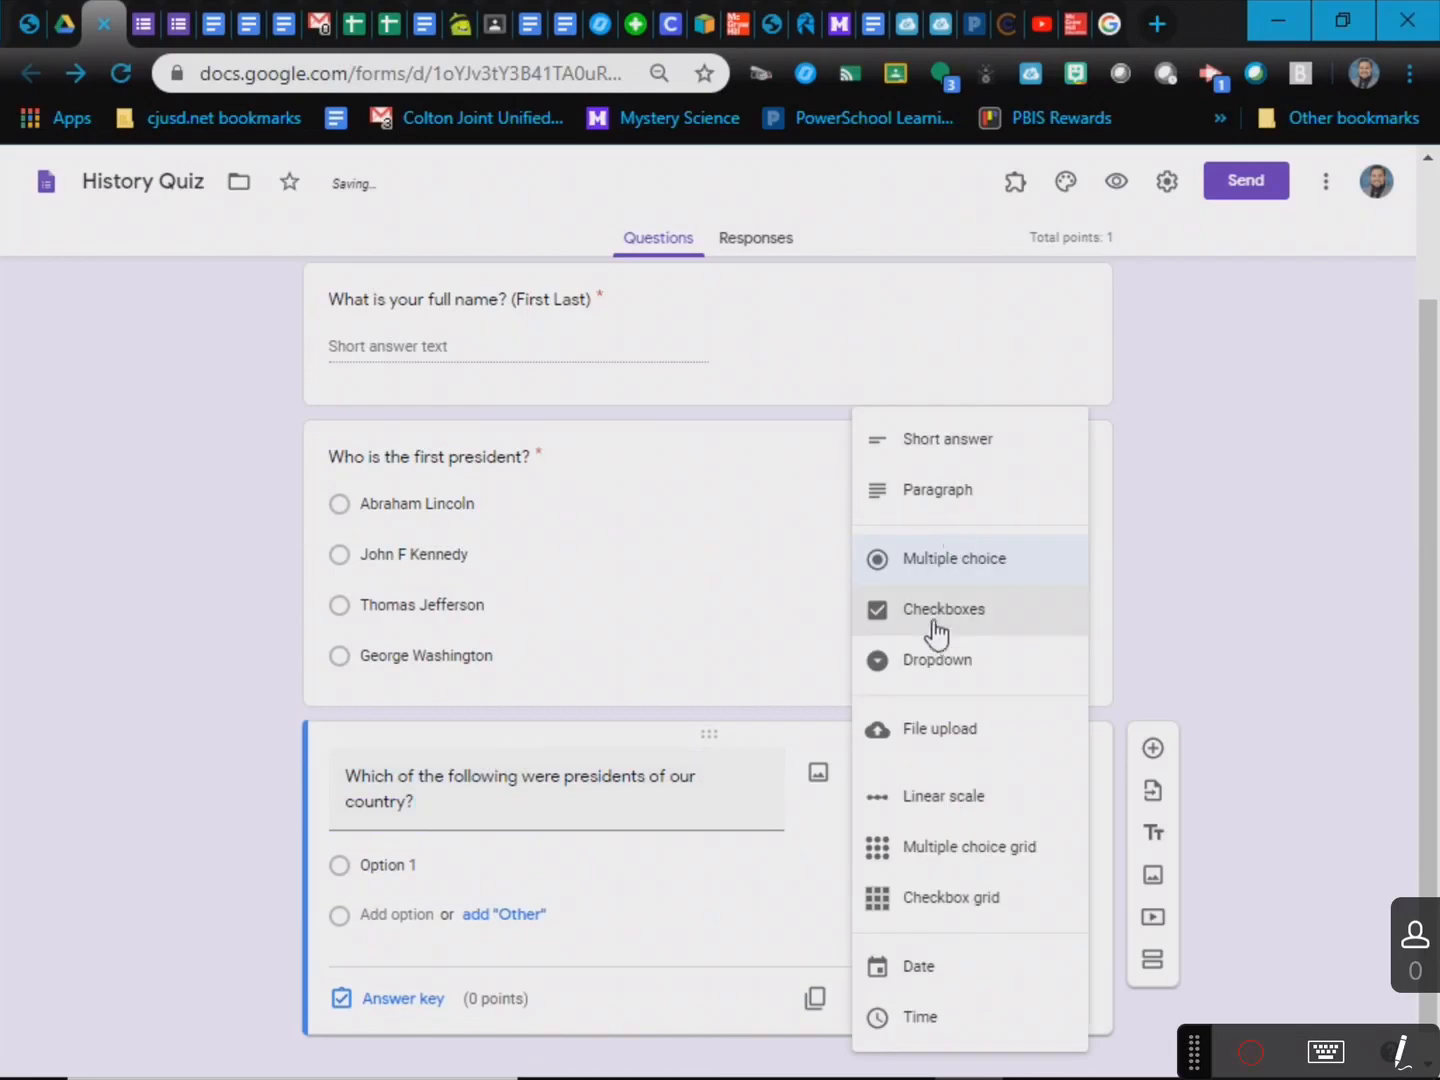
pyautogui.click(940, 612)
pyautogui.click(434, 866)
pyautogui.write('Geo')
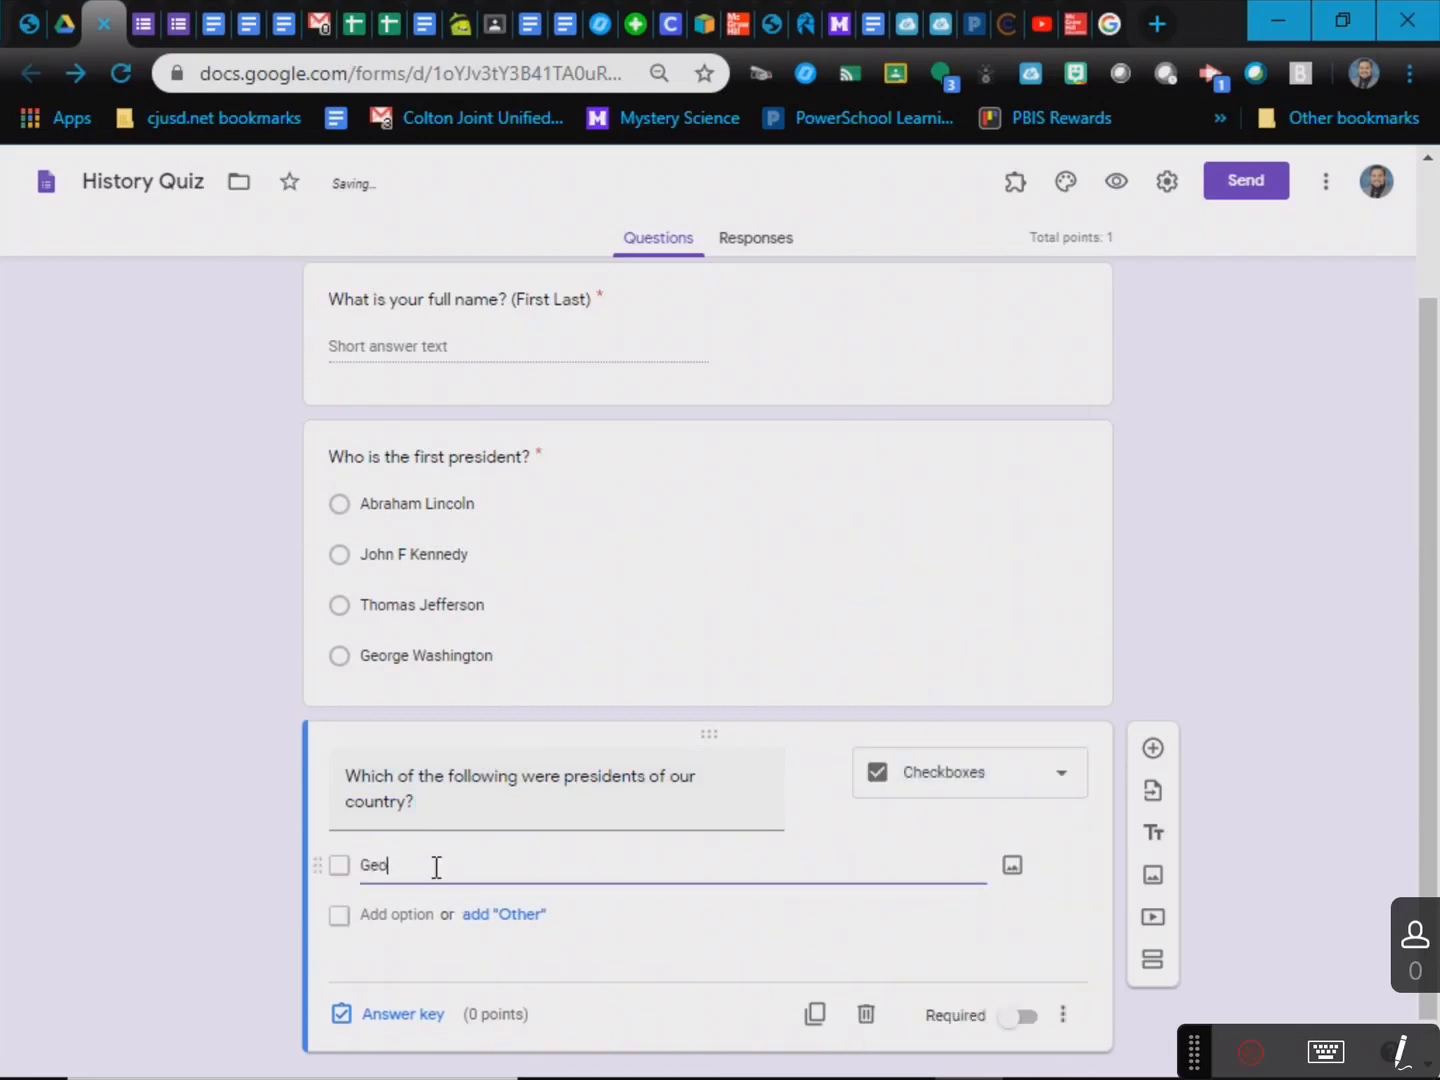
pyautogui.write('rge Washington')
pyautogui.press('Return')
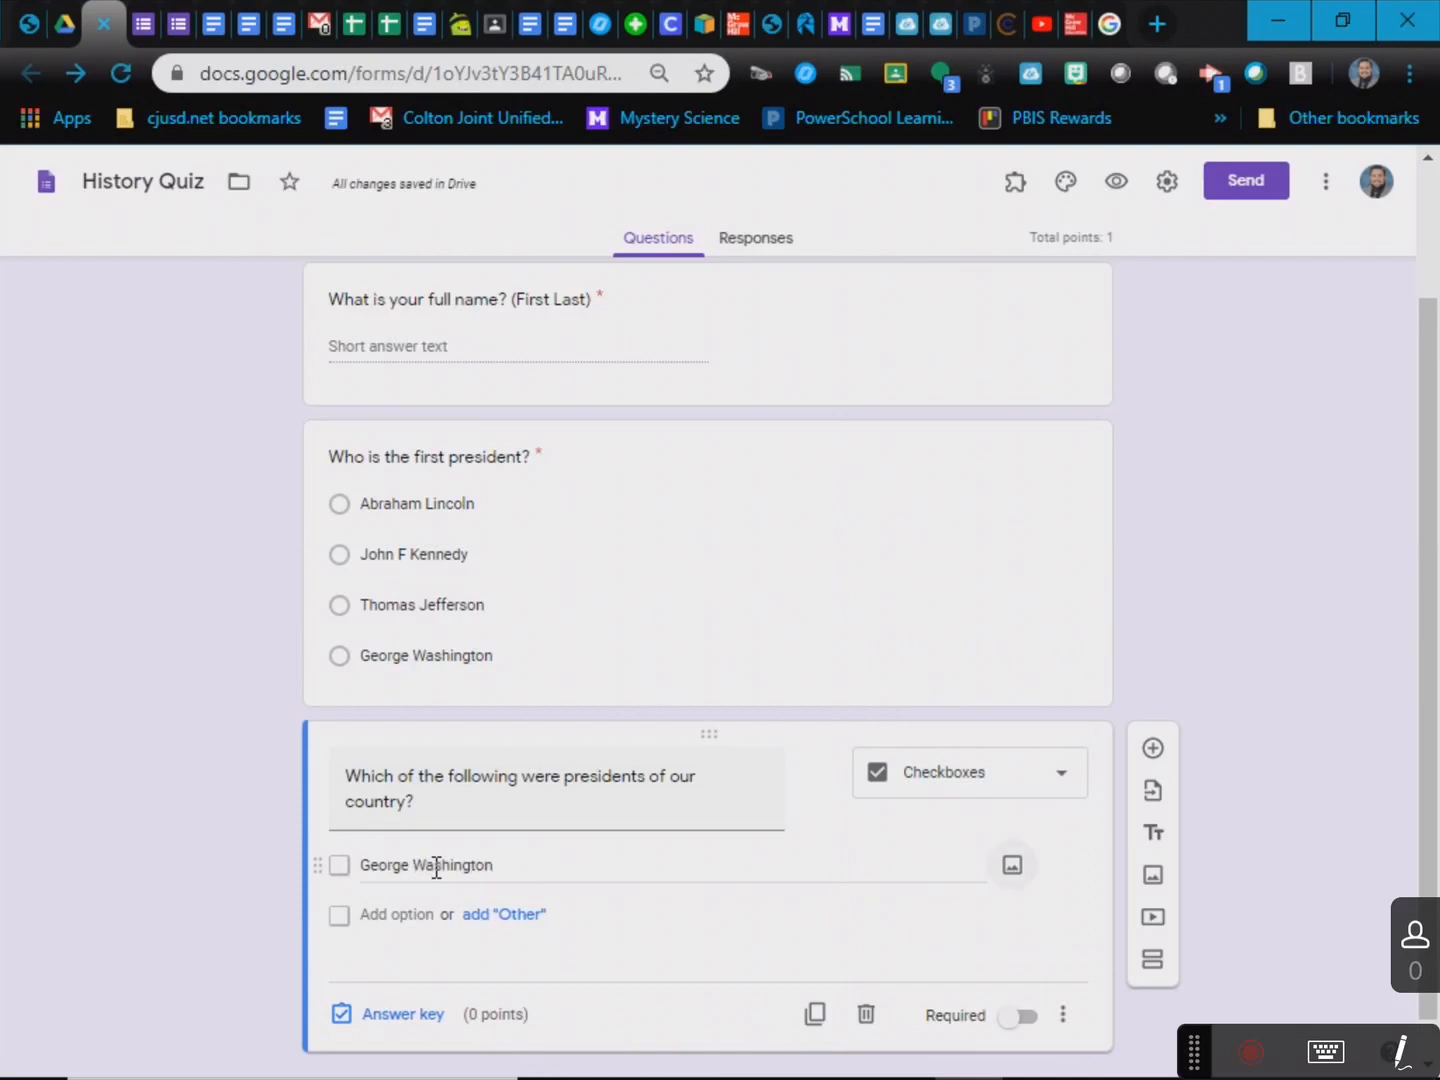
pyautogui.write('Thomas Jefferson')
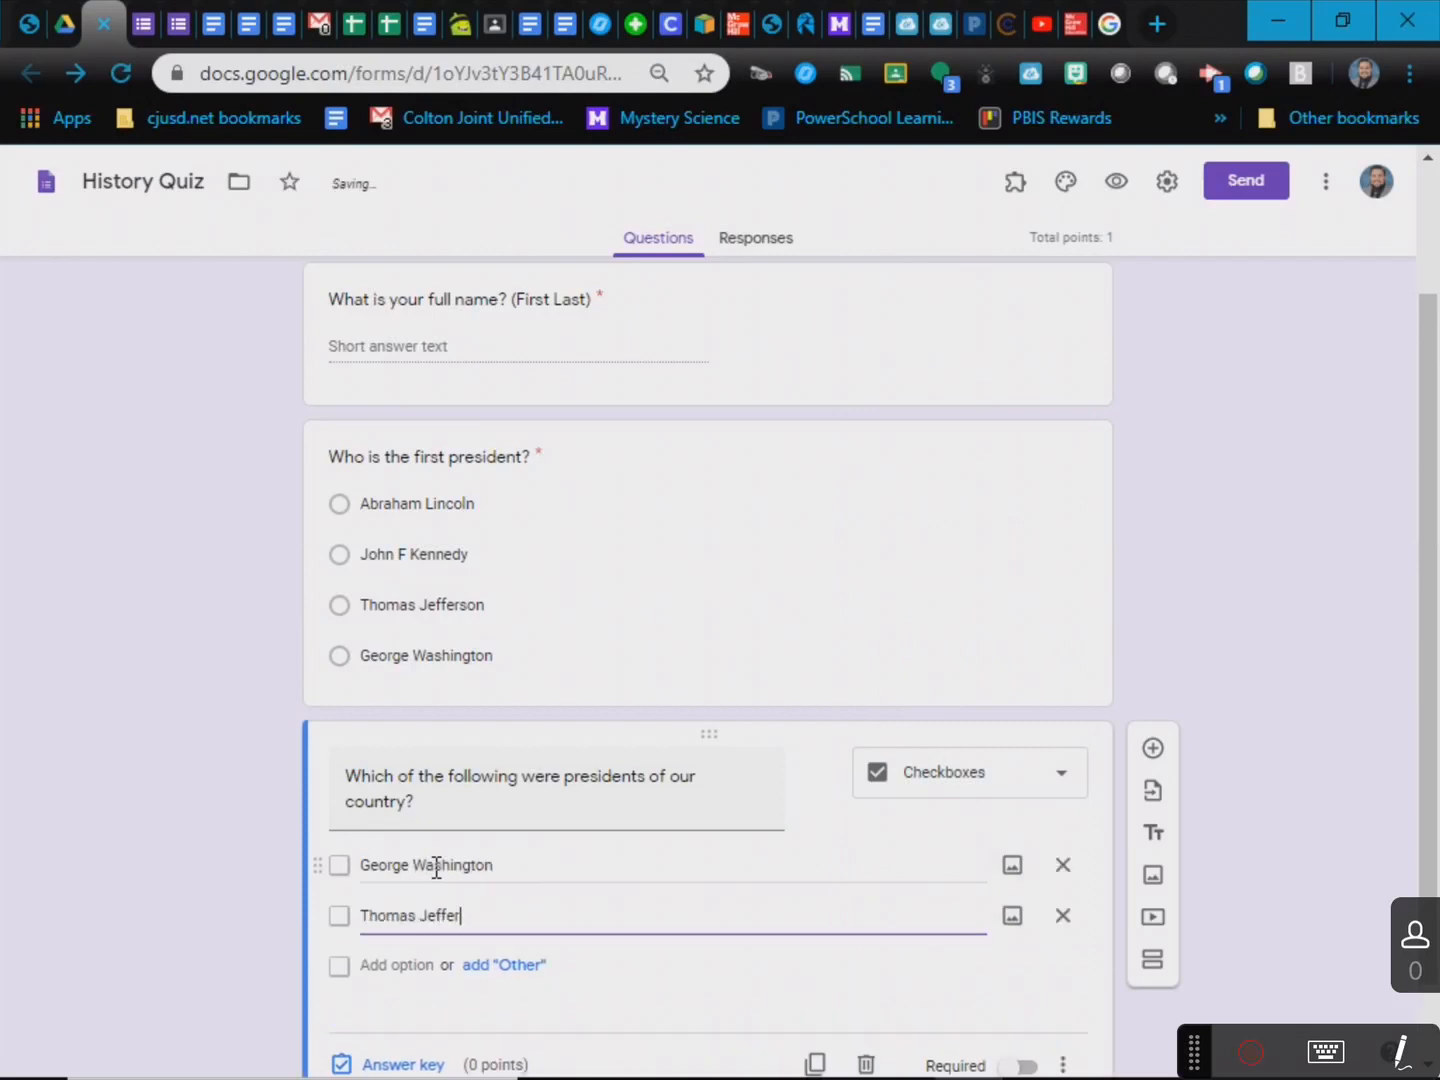
# - Add Benjamin Franklin and Benedict Arnold as the third and fourth options of the checkbox question
pyautogui.press('Tab')
pyautogui.press('Tab')
pyautogui.press('Tab')
pyautogui.write('Be')
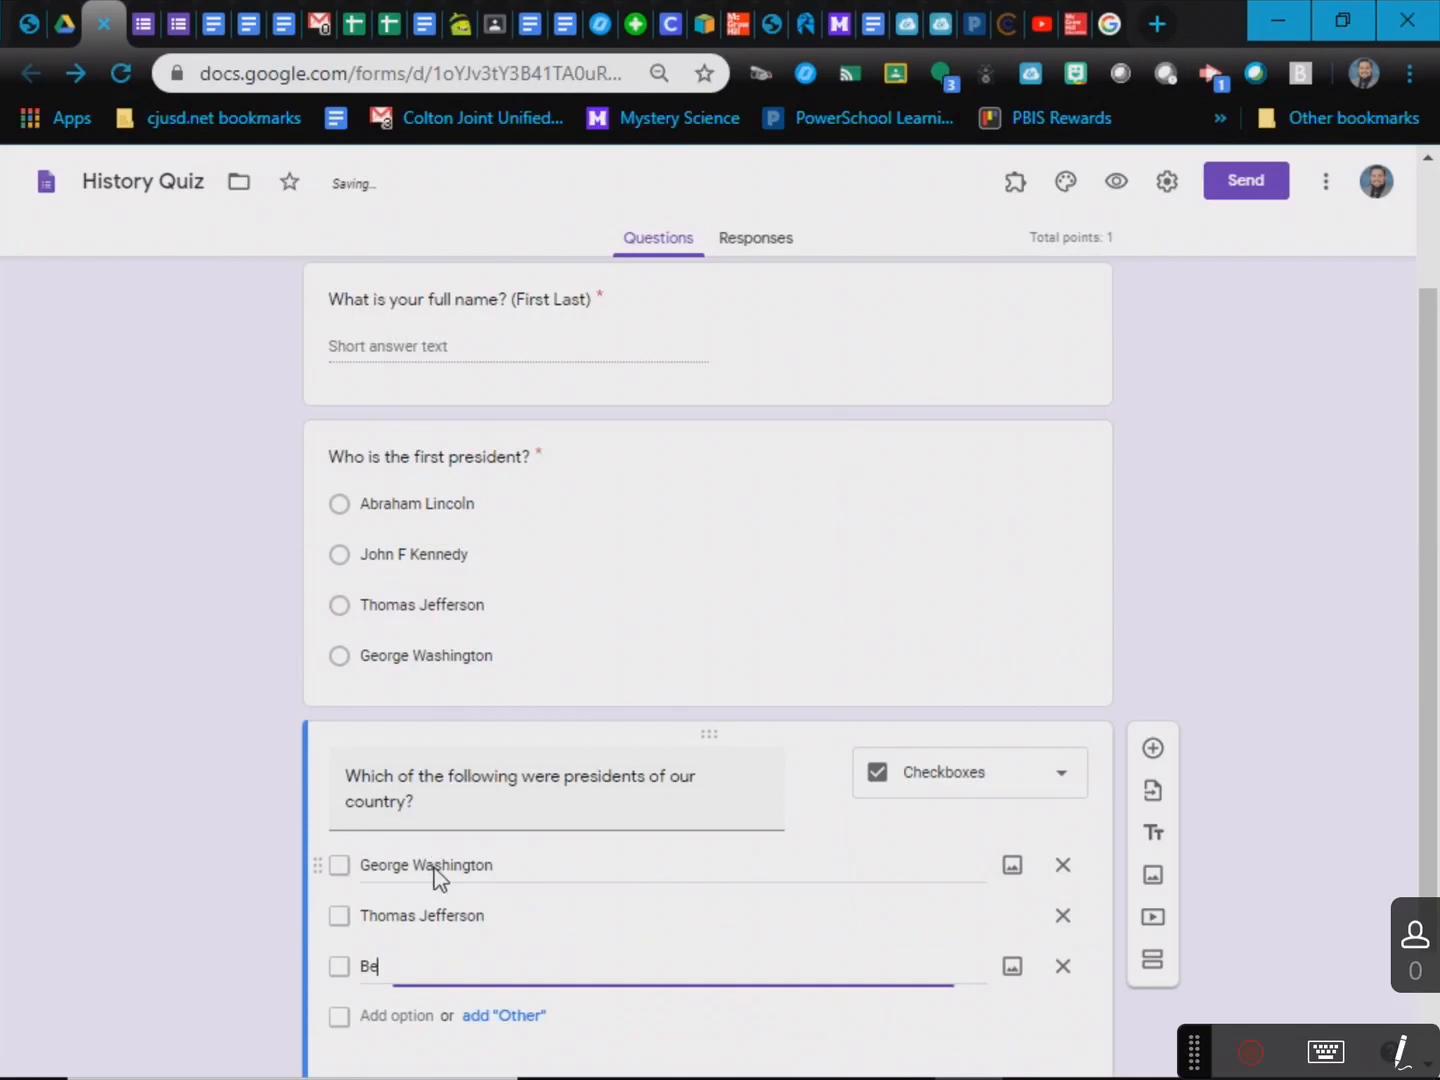
pyautogui.write('njamin Franklin')
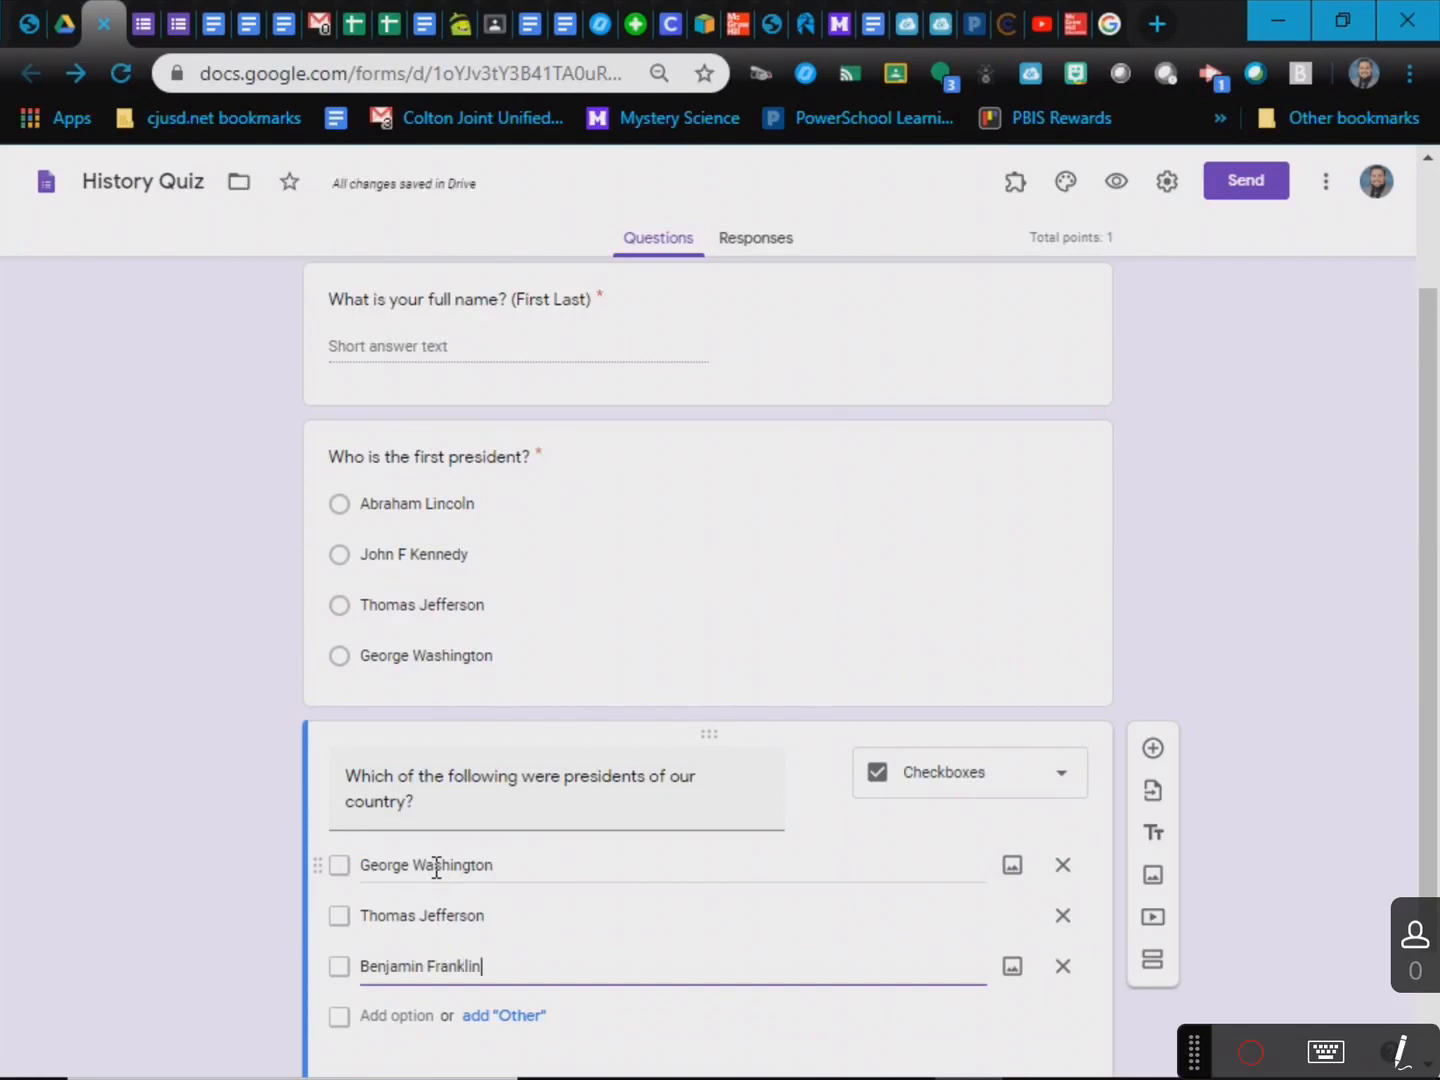
pyautogui.press('Tab')
pyautogui.press('Tab')
pyautogui.press('Tab')
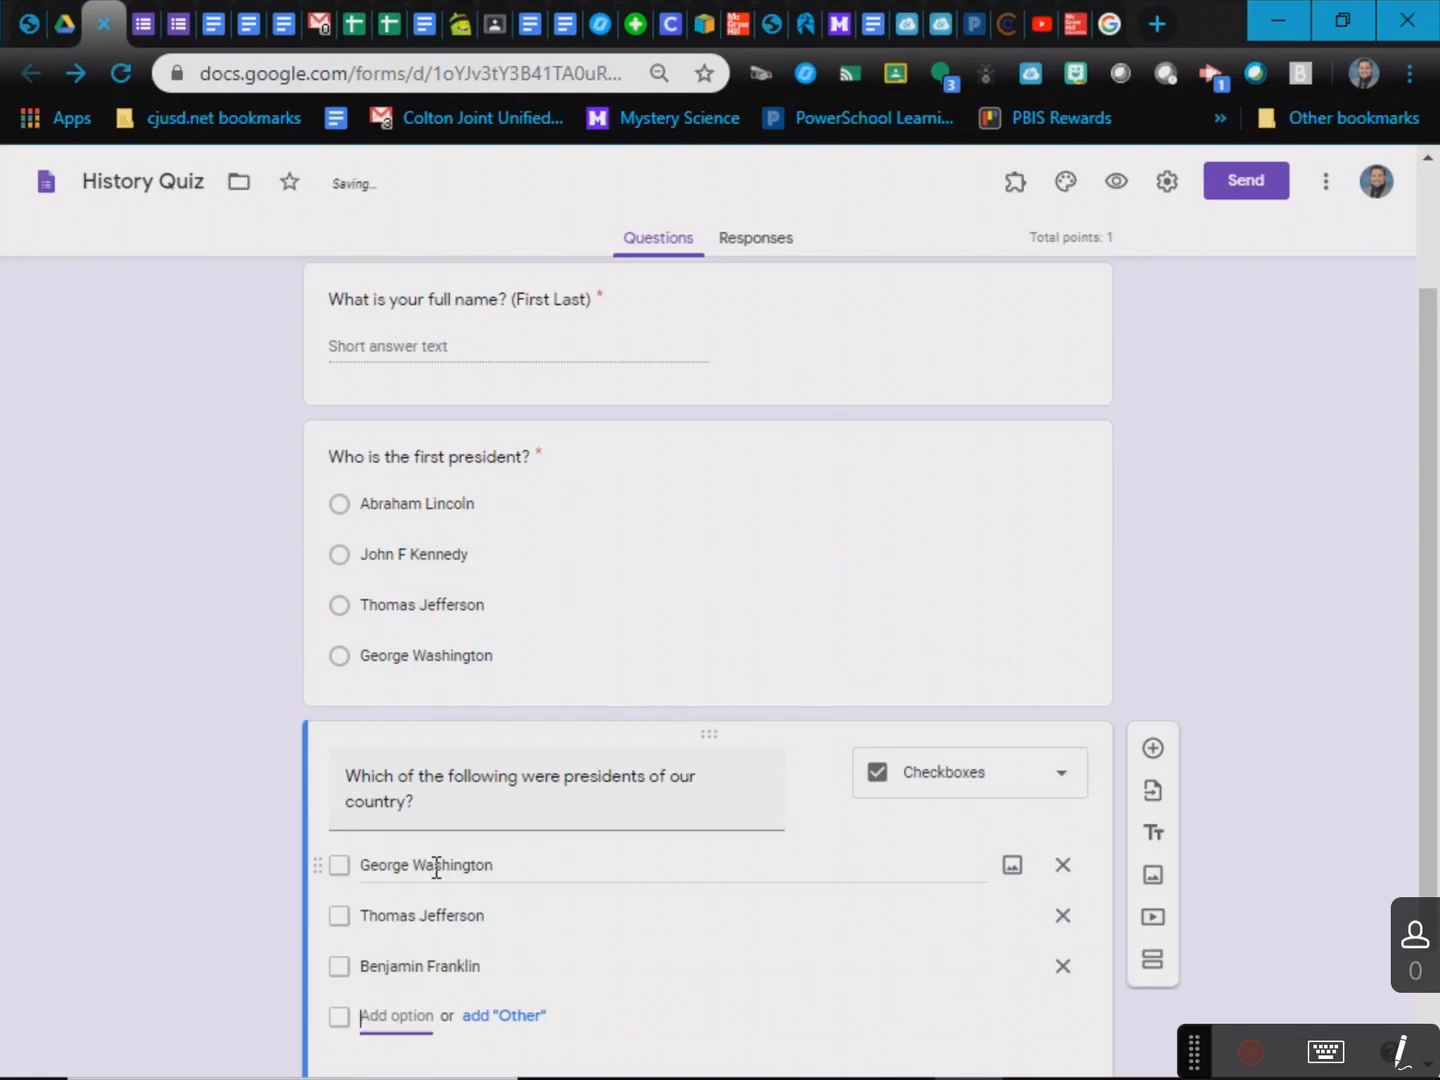
pyautogui.scroll(-2, 437, 868)
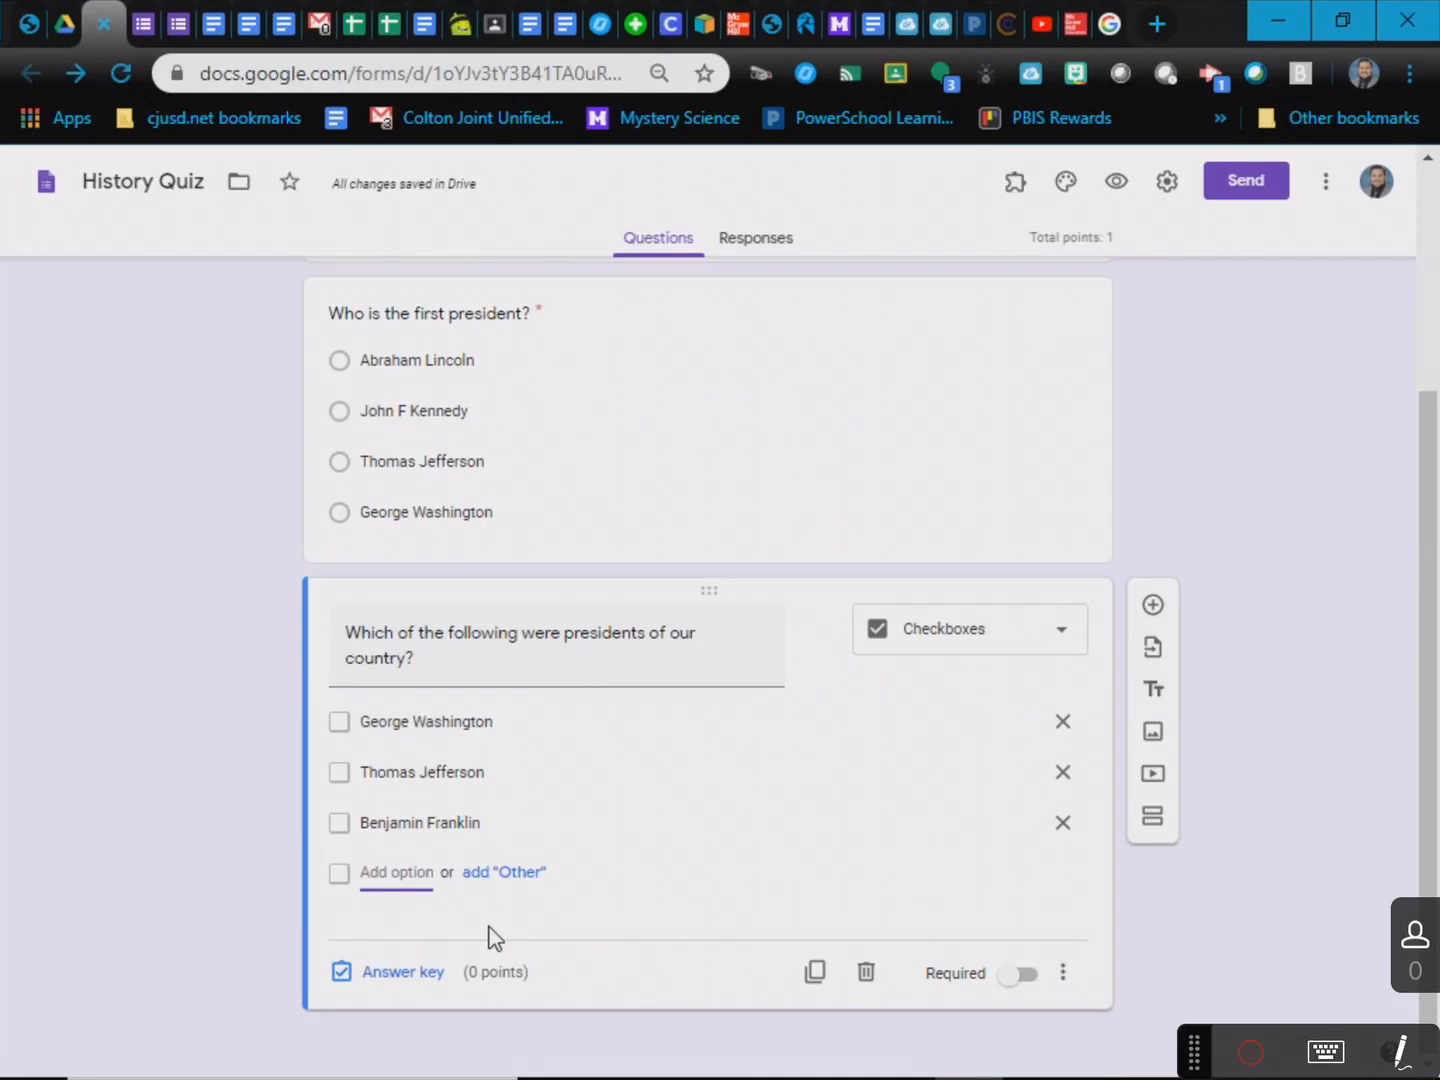
pyautogui.write('Benedict Arnold')
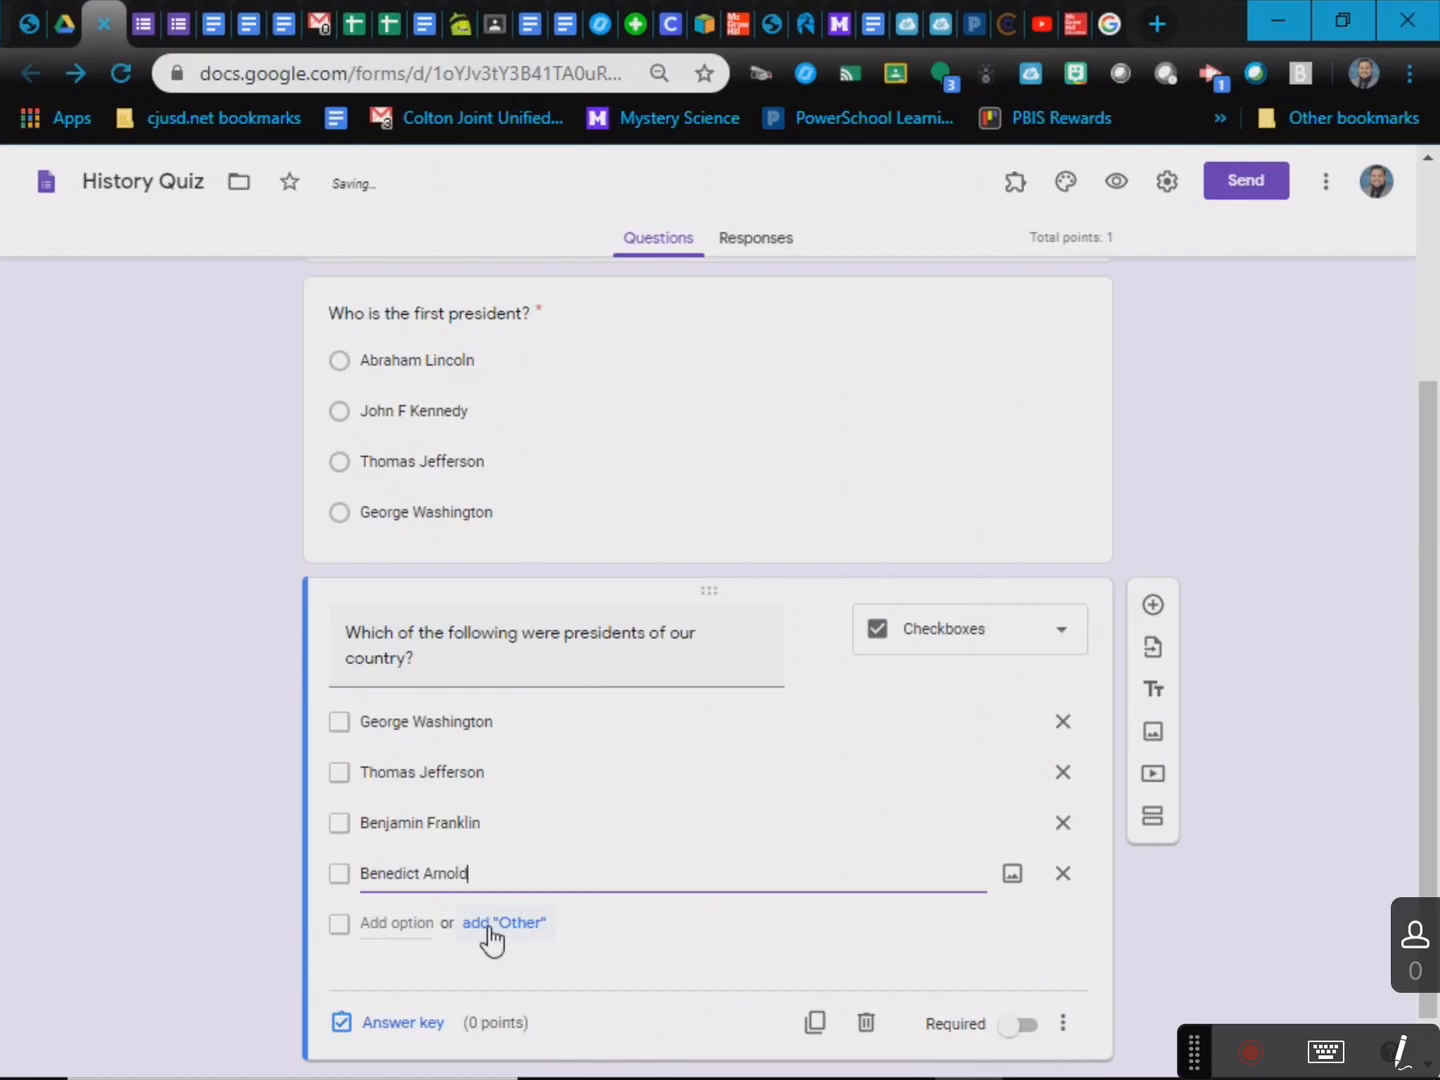
# - Make the checkbox question required, and set its answer key to George Washington, Thomas Jefferson and Benjamin Franklin worth 3 points
pyautogui.scroll(-1, 1020, 1016)
pyautogui.click(1024, 975)
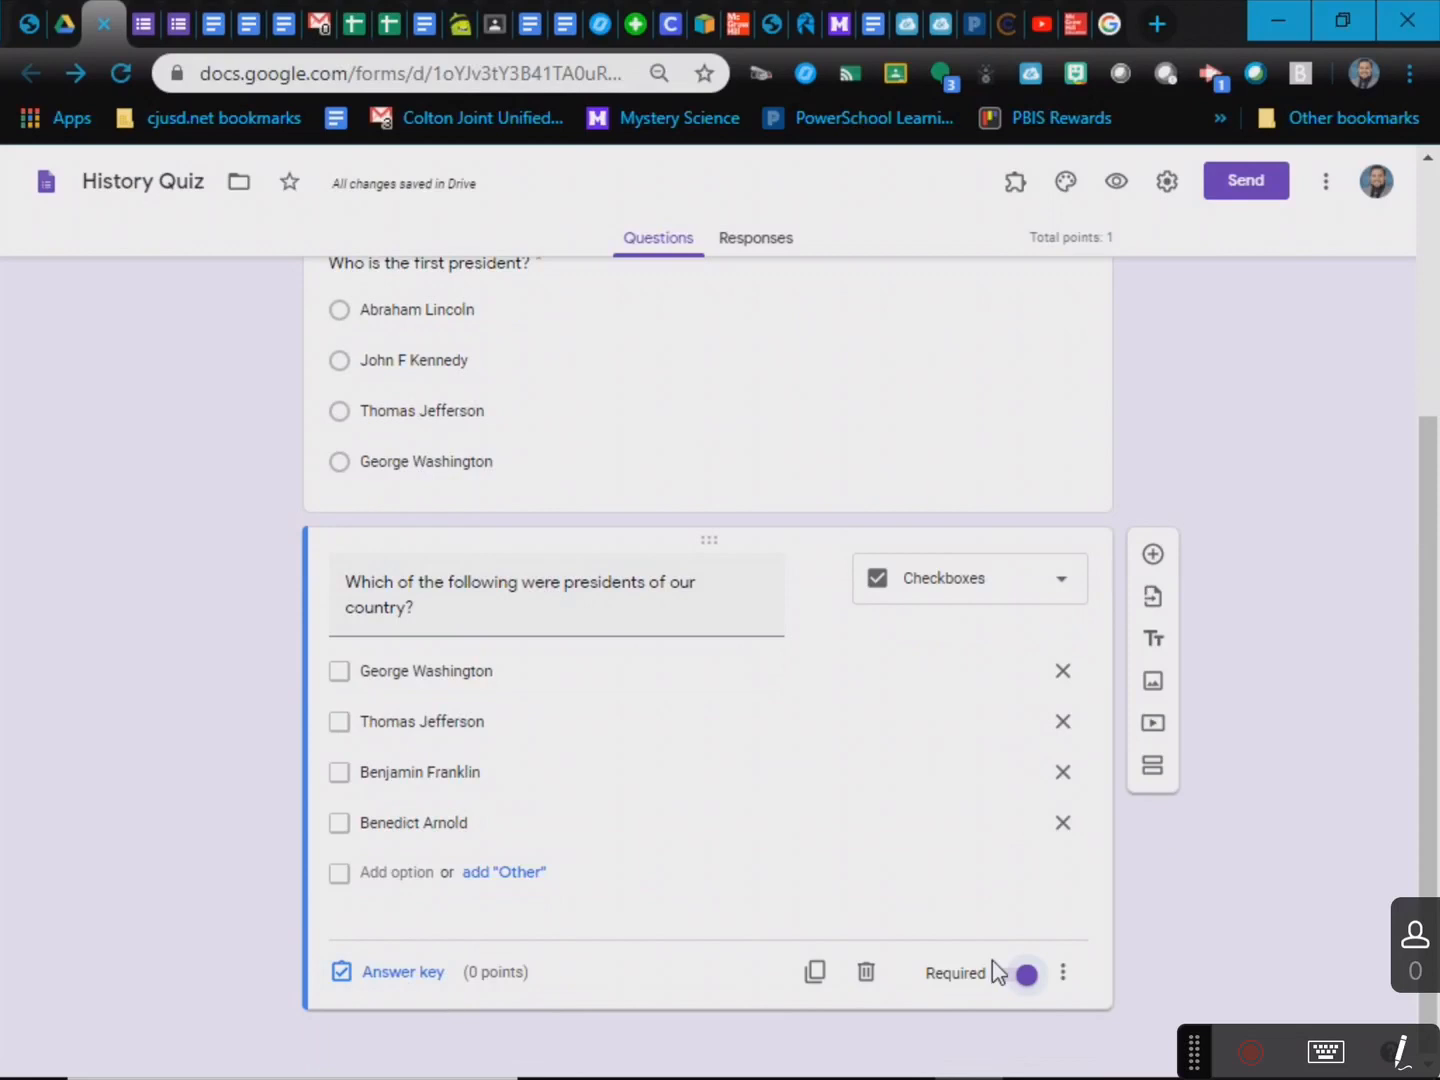
pyautogui.click(421, 977)
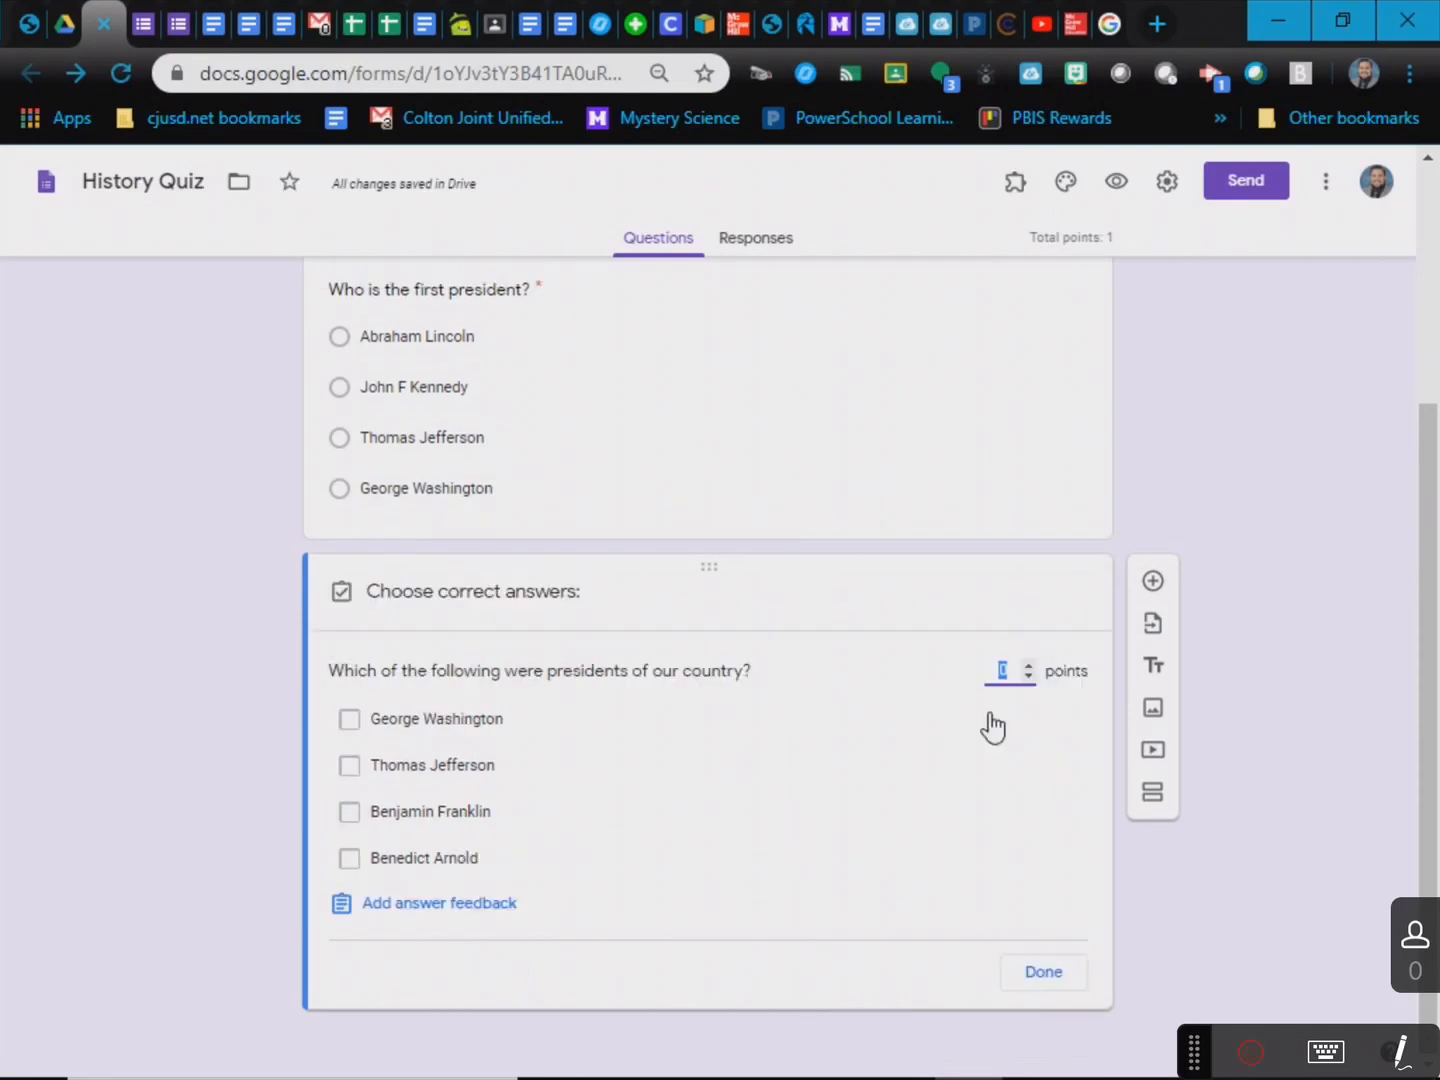
pyautogui.click(1030, 668)
pyautogui.click(1031, 668)
pyautogui.click(349, 721)
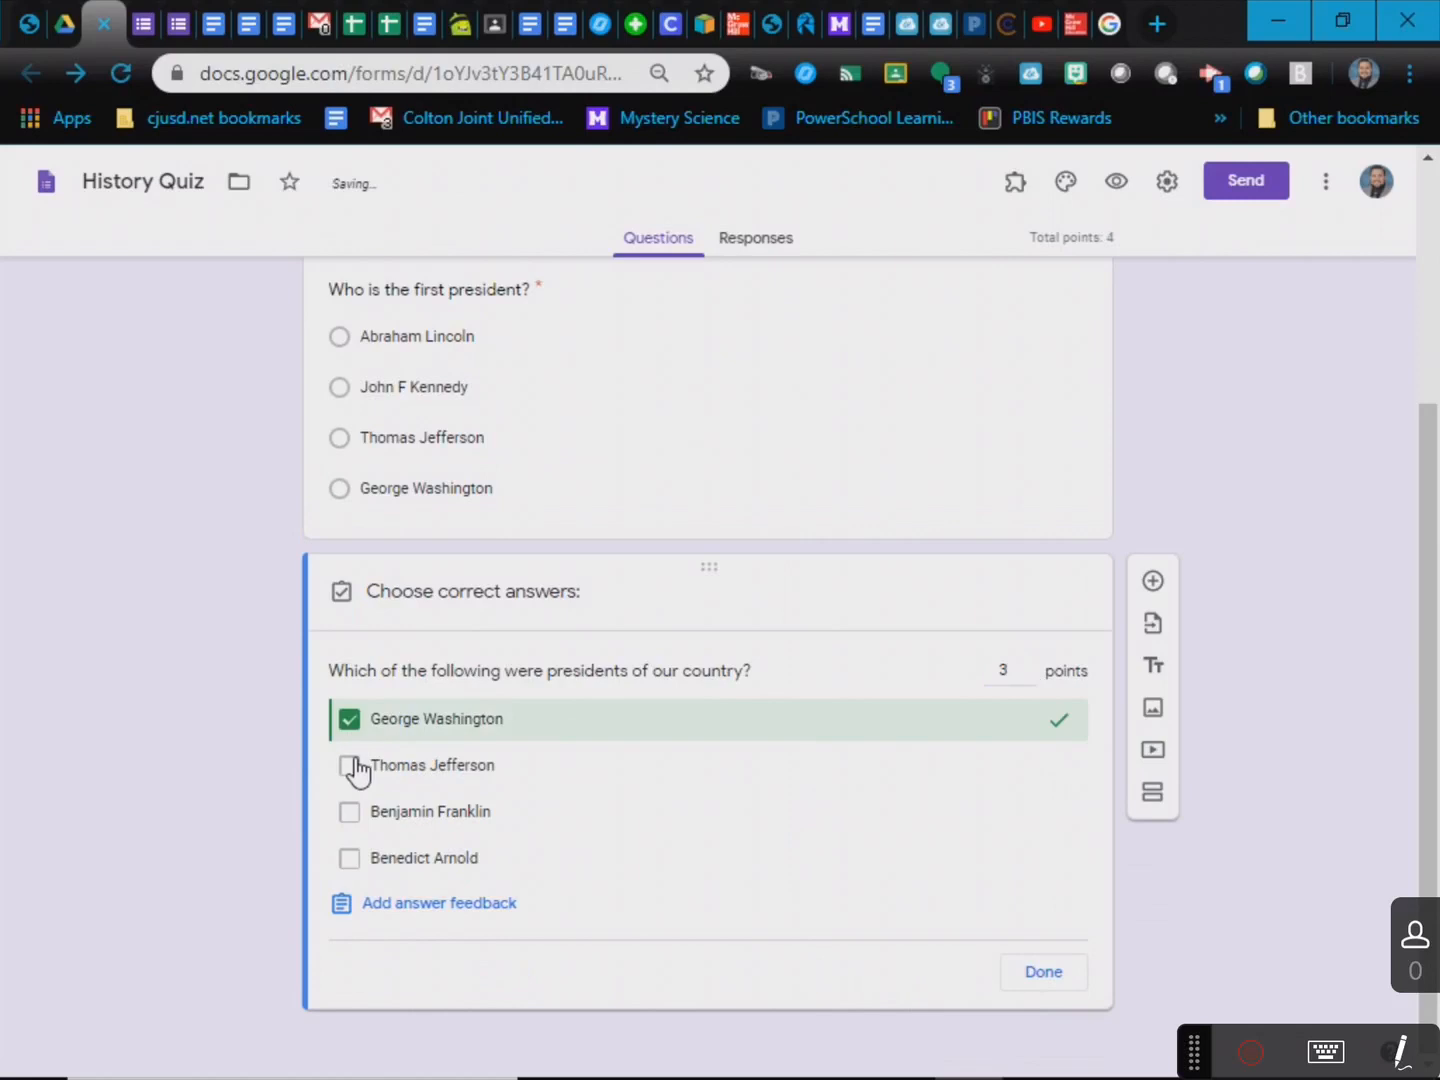
pyautogui.click(350, 767)
pyautogui.click(350, 812)
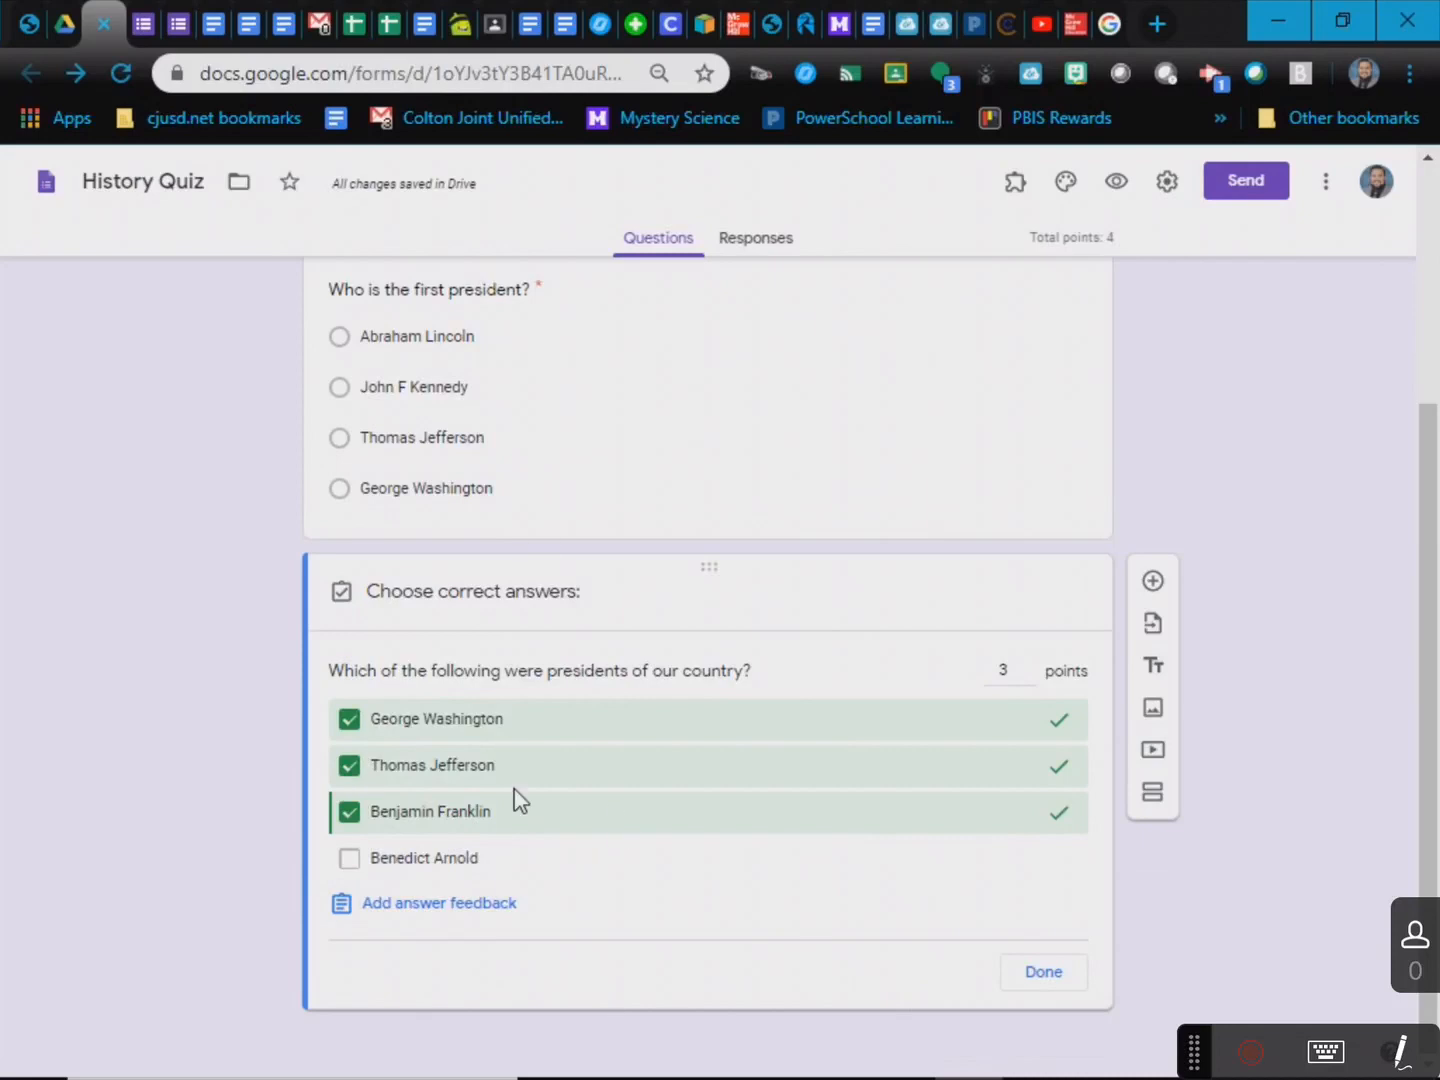
pyautogui.click(1045, 976)
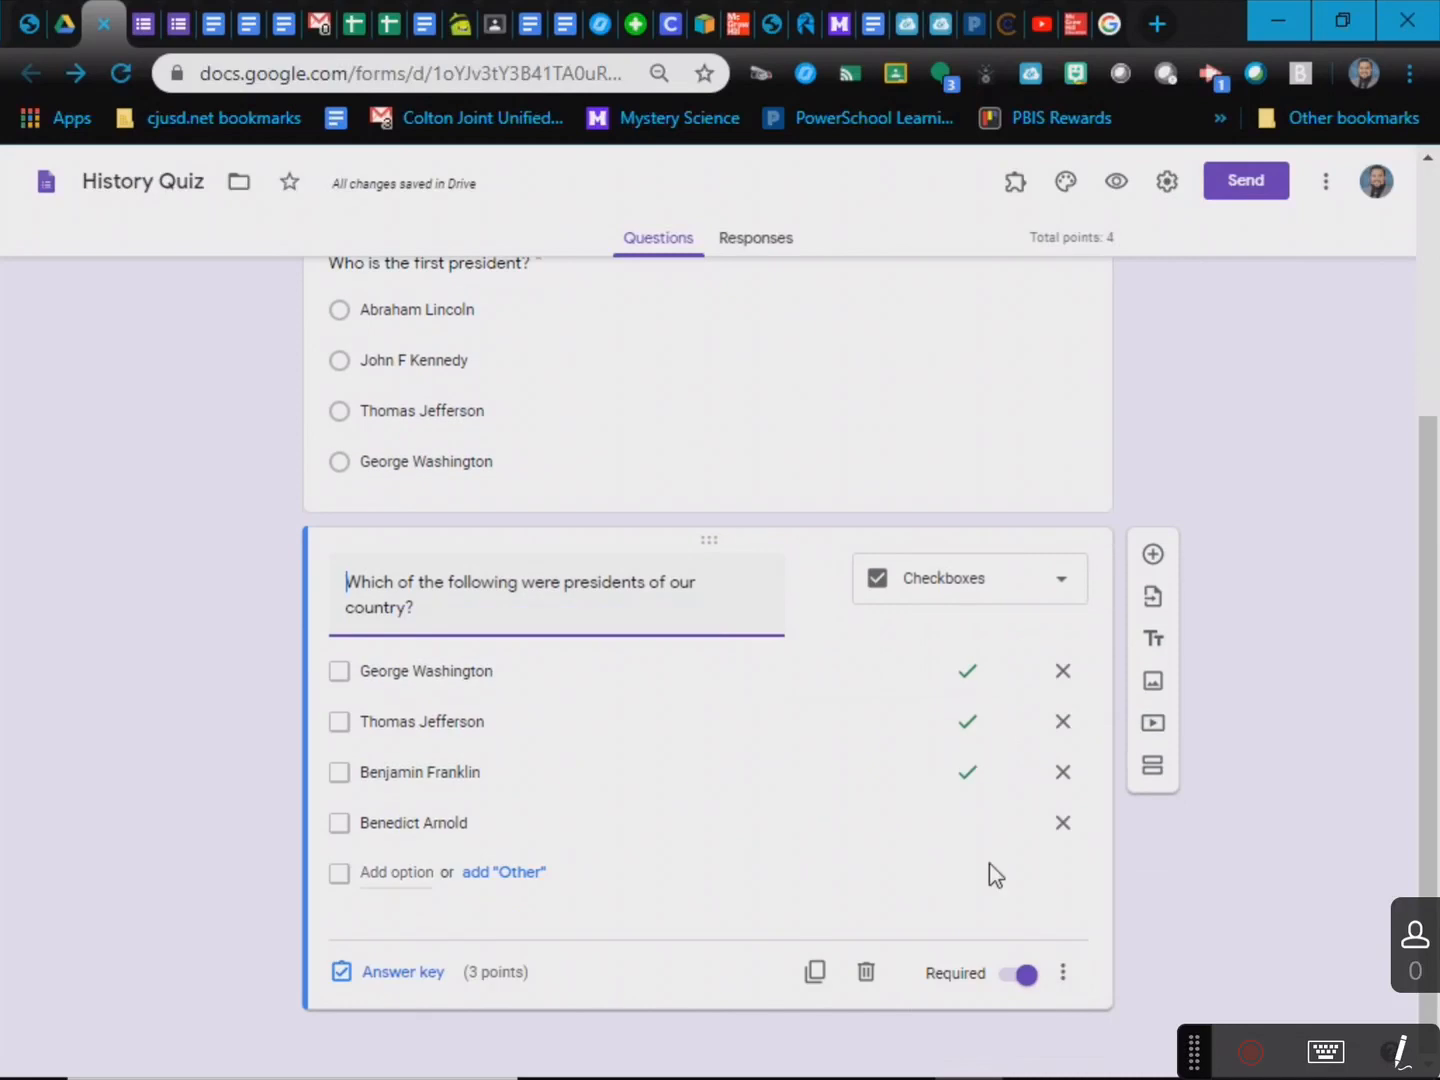
# - Add a short answer question below, titled "Where is Mount Rushmore located?"
pyautogui.click(1154, 553)
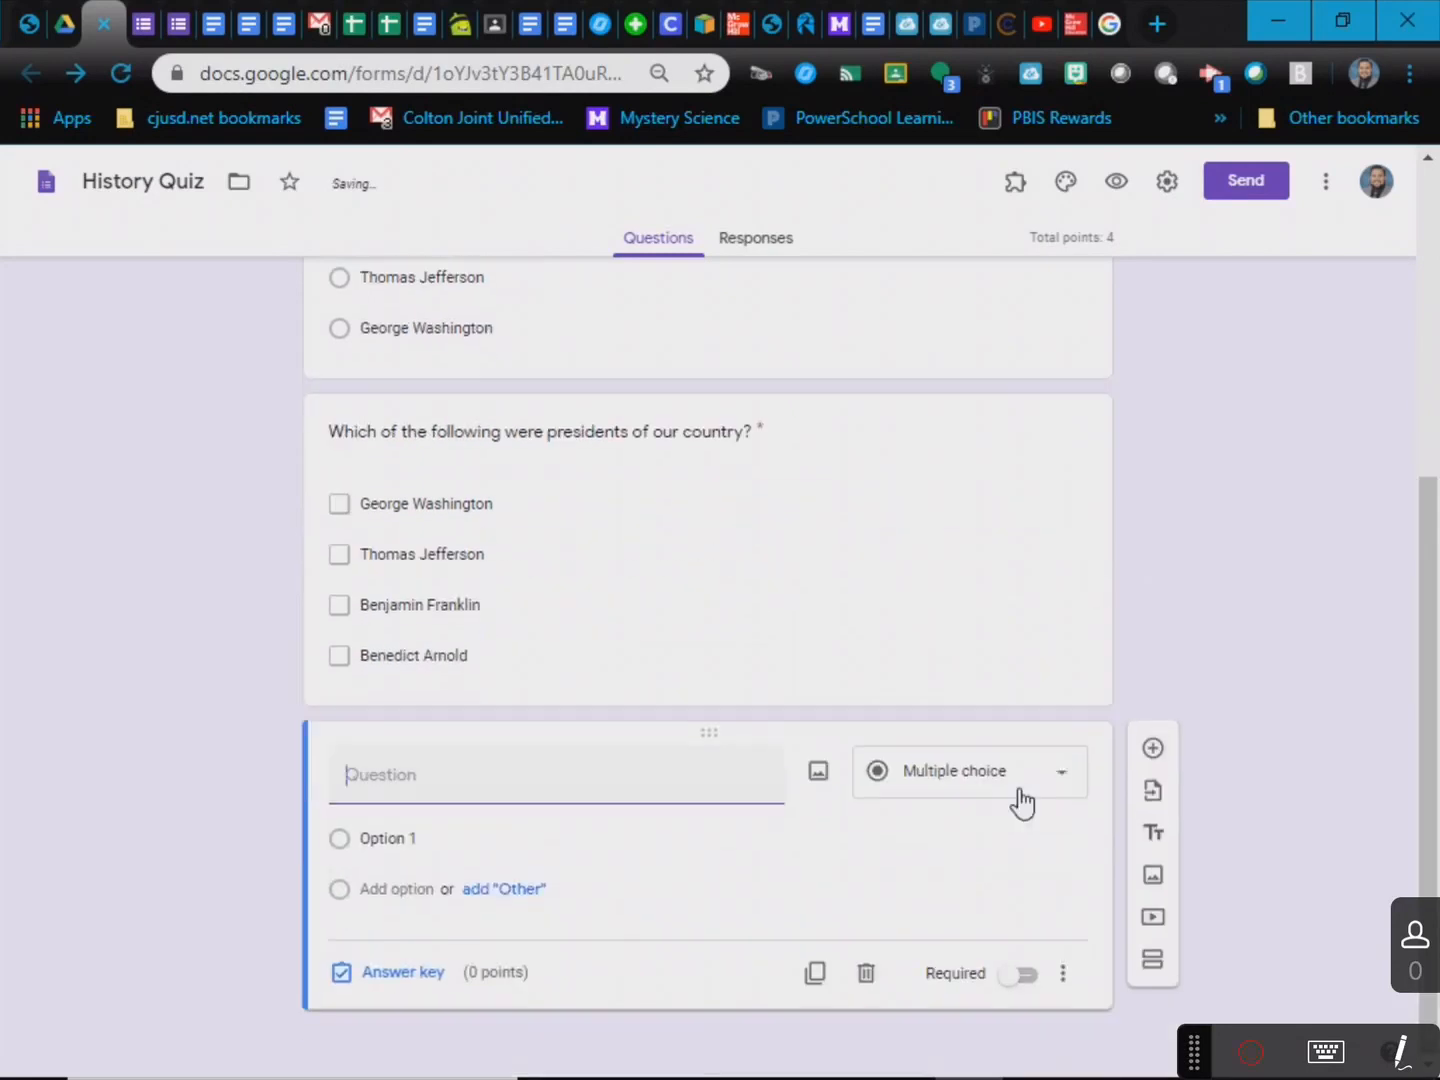
pyautogui.click(1016, 800)
pyautogui.click(957, 463)
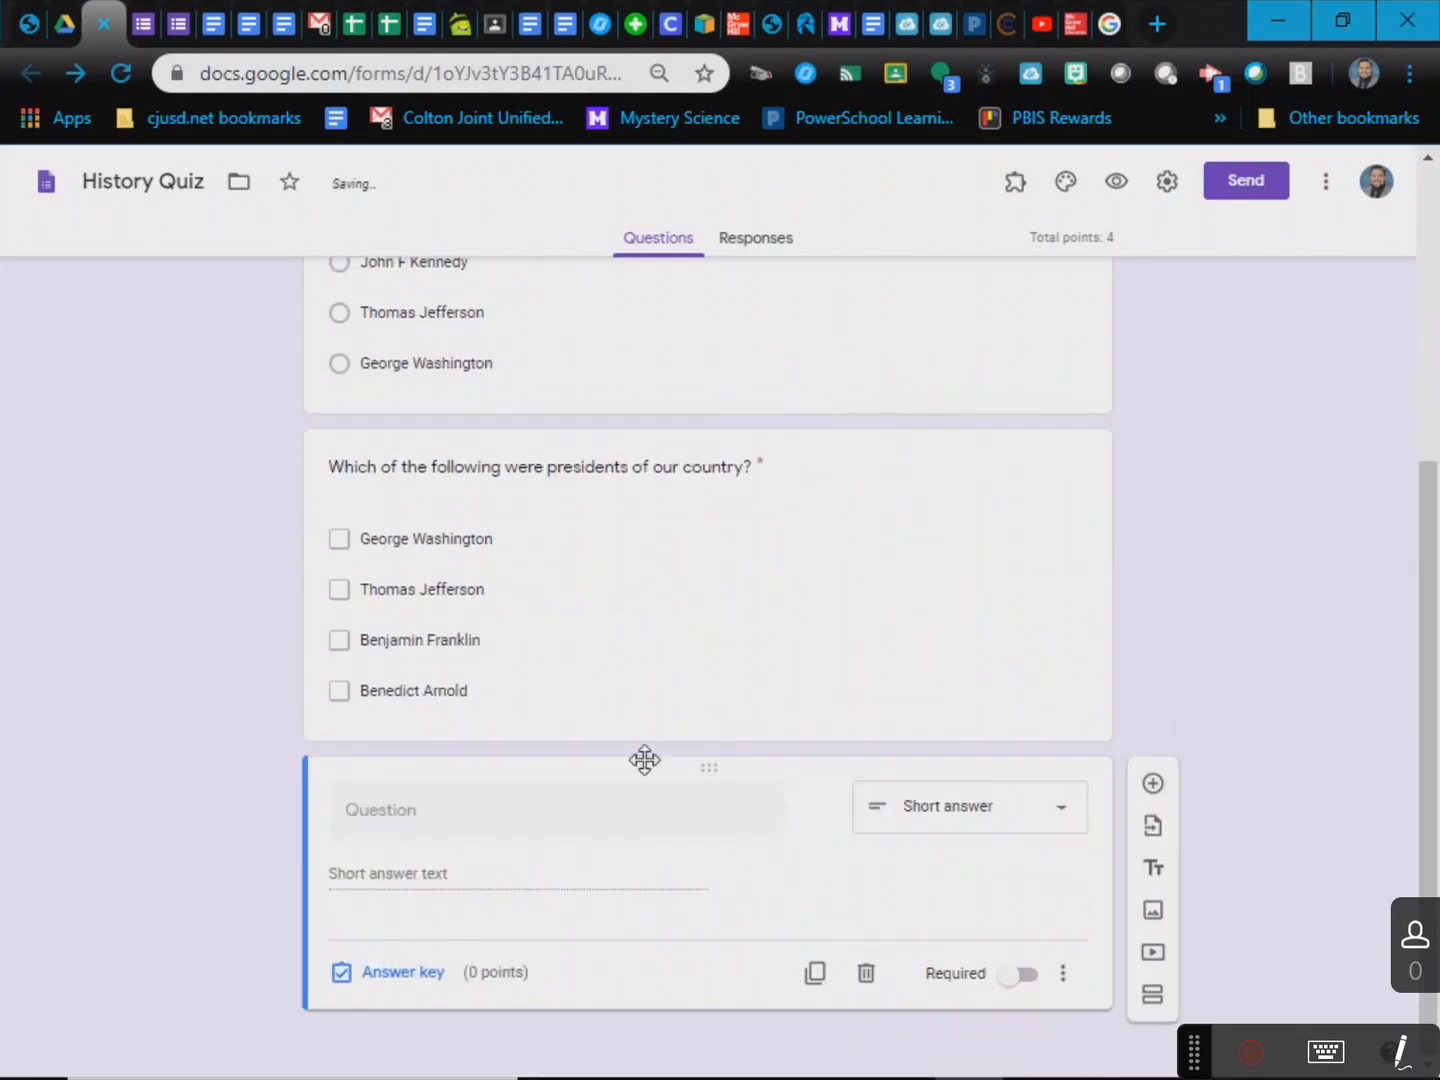
pyautogui.click(408, 811)
pyautogui.write('What')
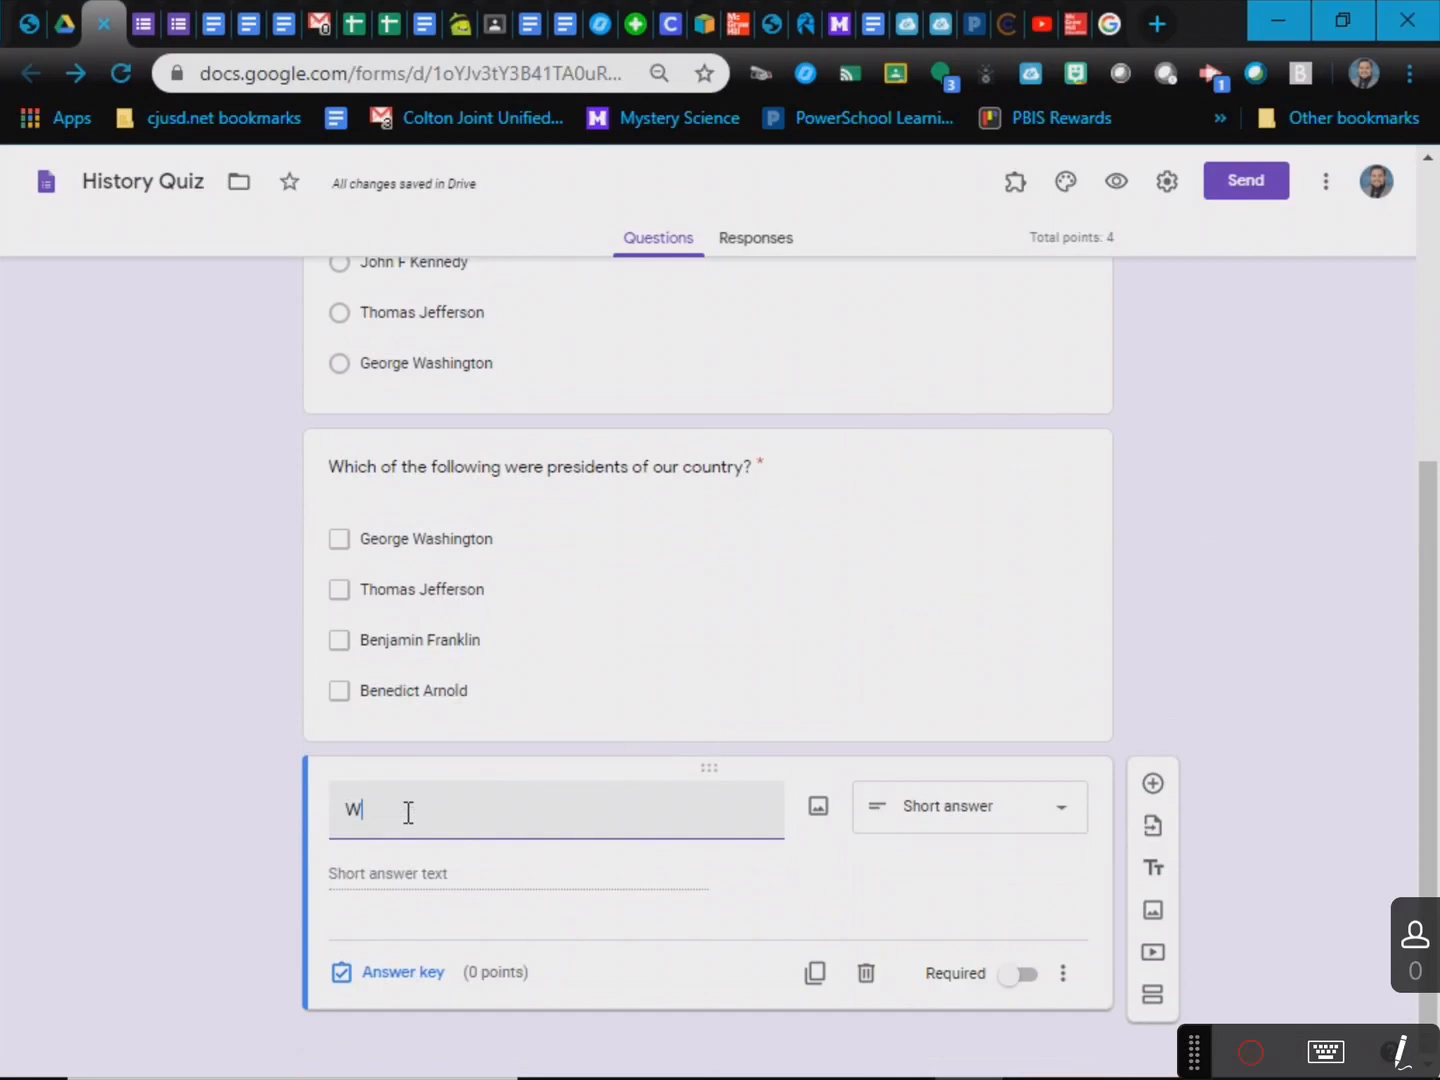
pyautogui.press('BackSpace')
pyautogui.press('BackSpace')
pyautogui.write('ere is')
pyautogui.write(' Mount Rush')
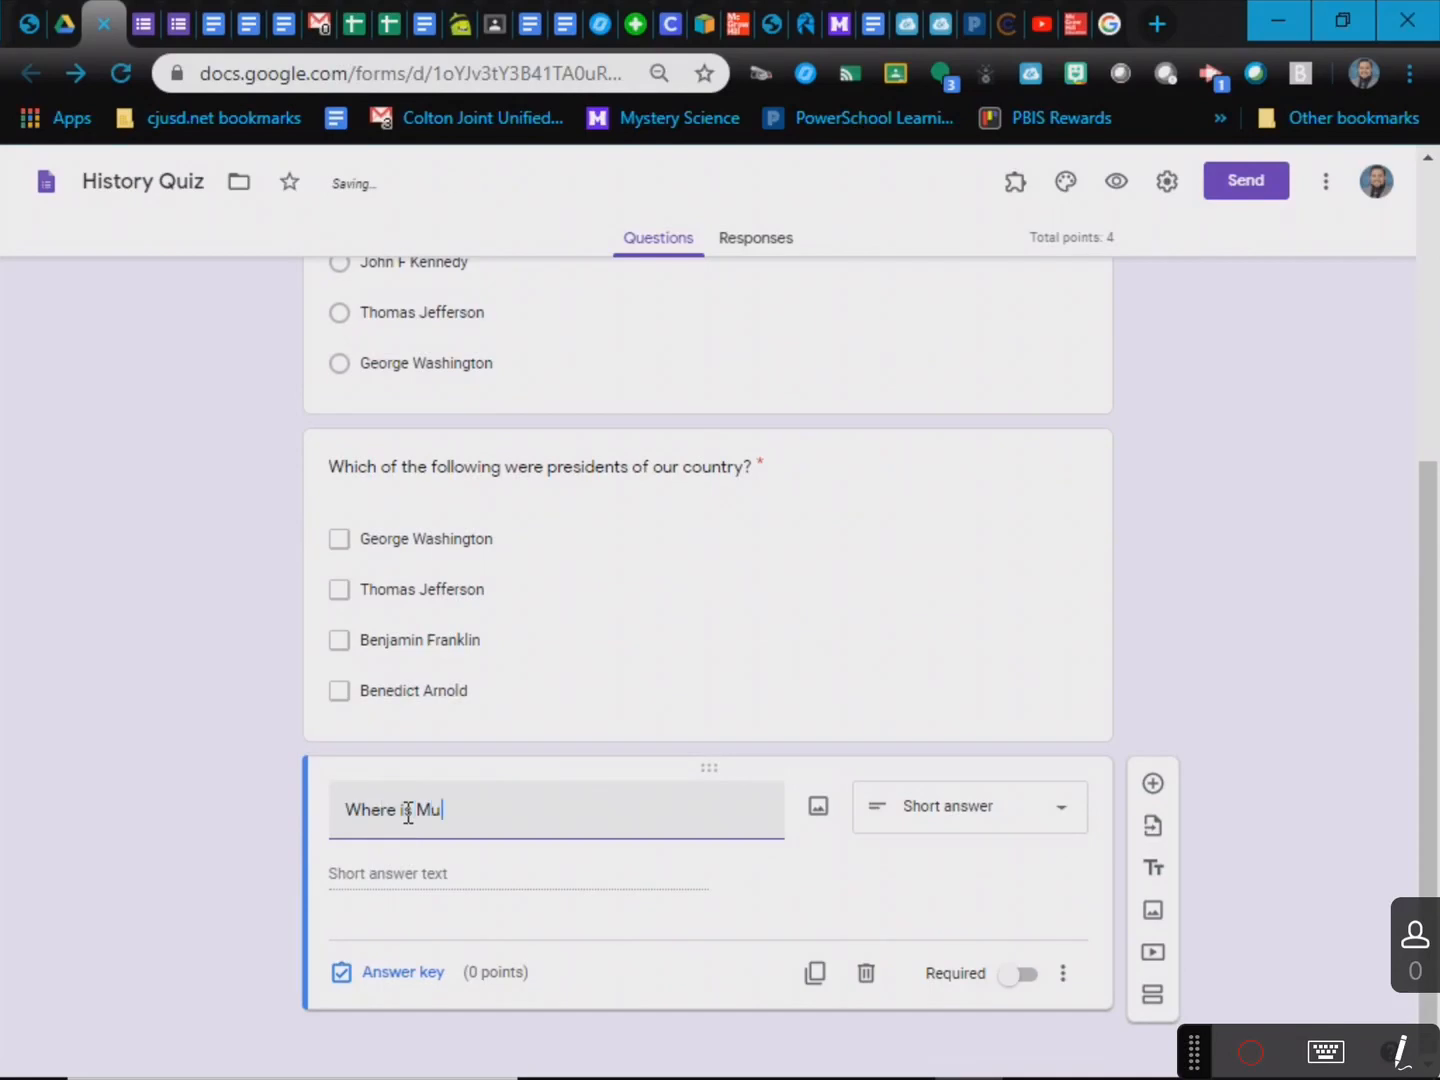
pyautogui.write('more located?')
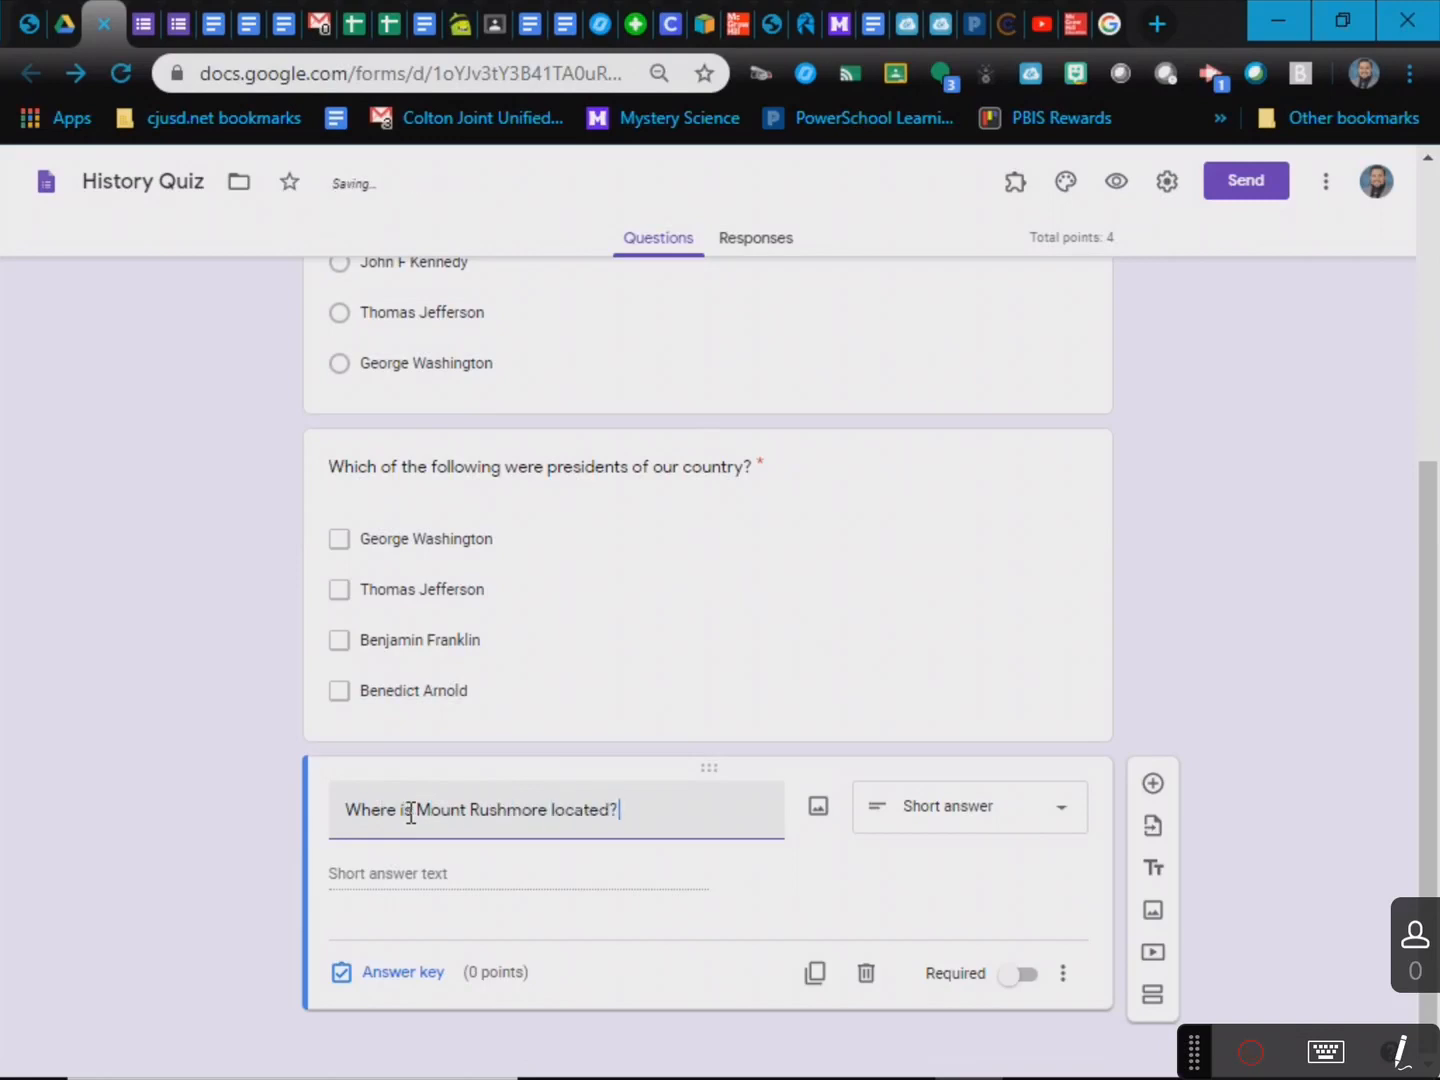
# - Reword the Mount Rushmore question to "What state is Mount Rushmore located in?"
pyautogui.moveTo(412, 812); pyautogui.dragTo(372, 818)
pyautogui.write('t state ')
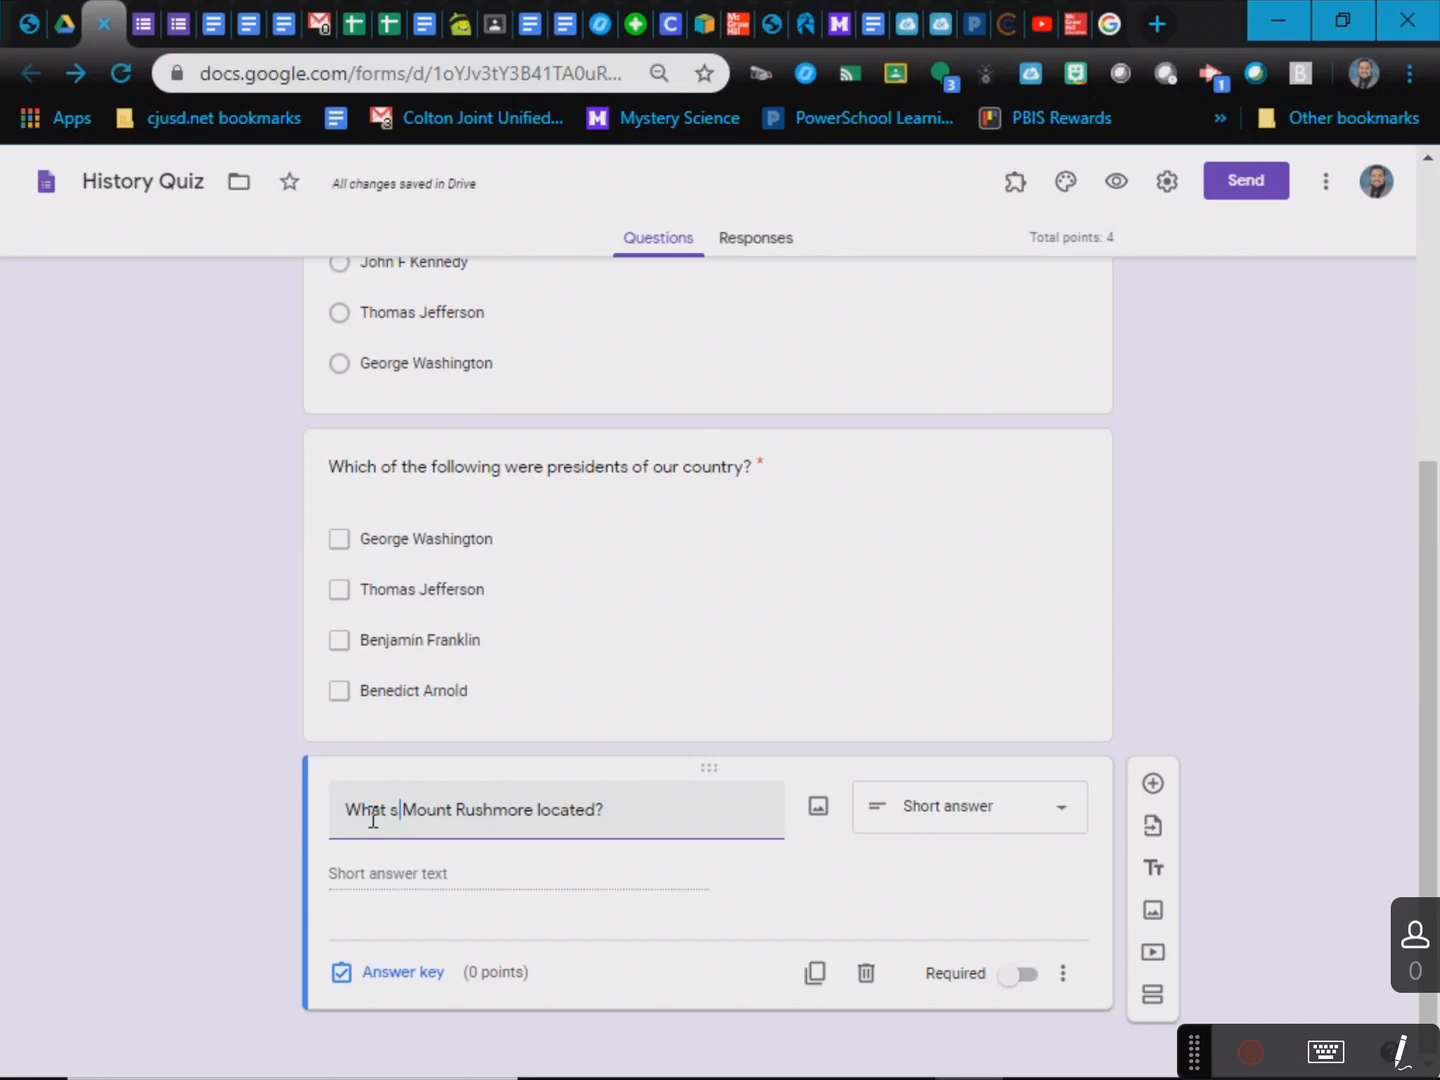
pyautogui.write('is')
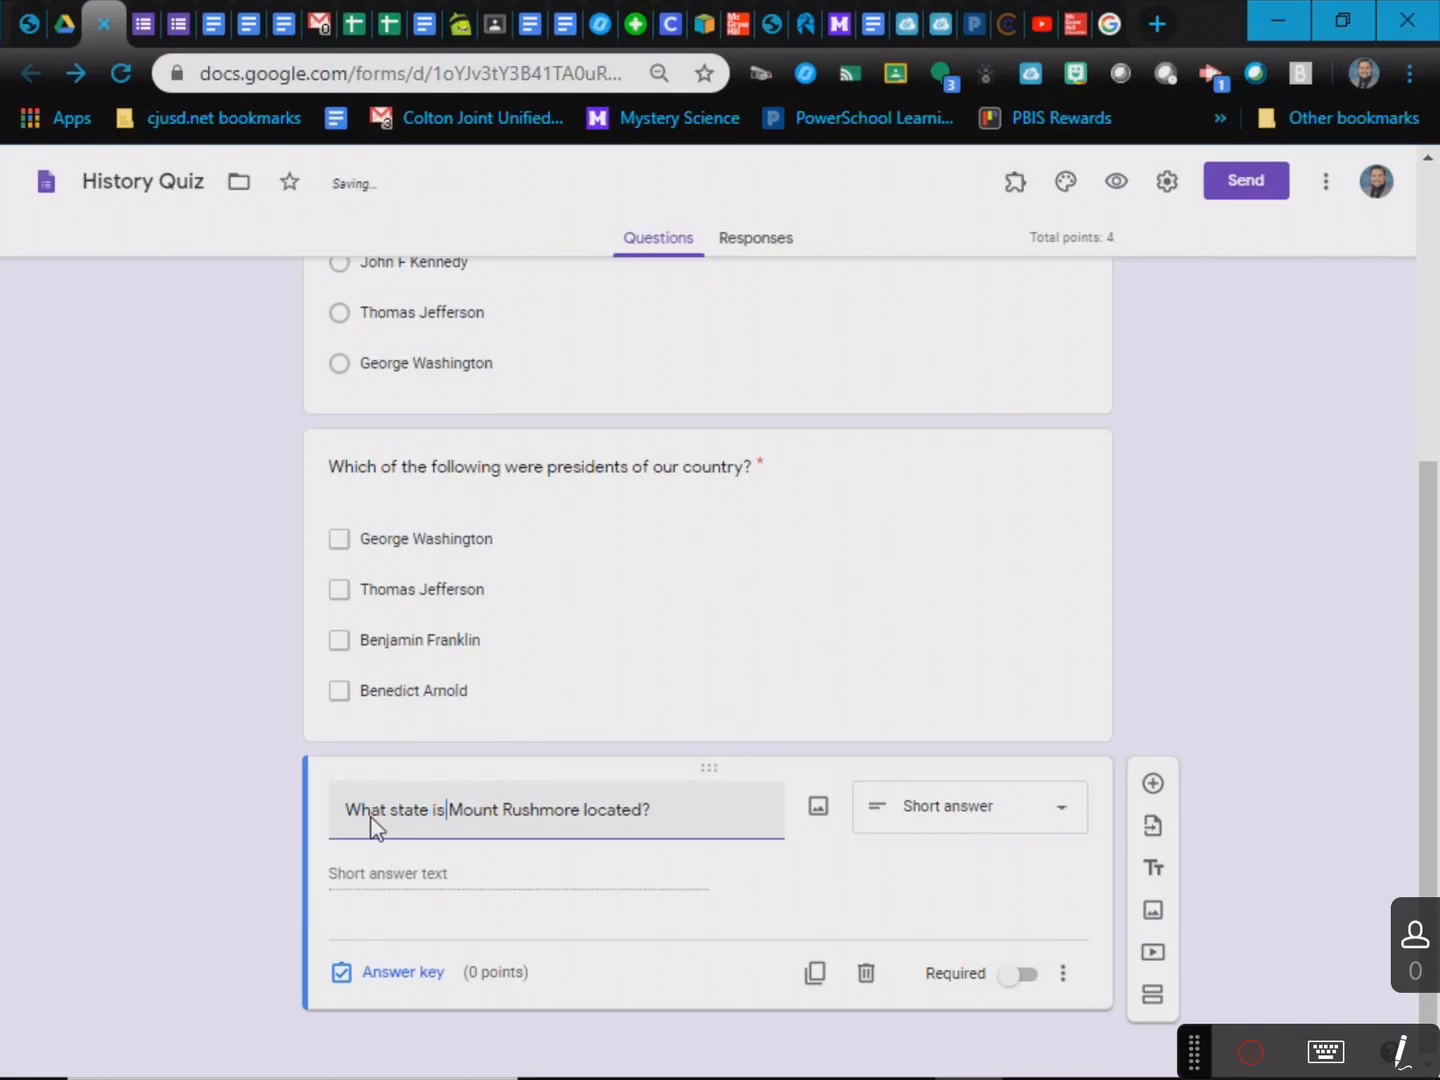
pyautogui.click(642, 812)
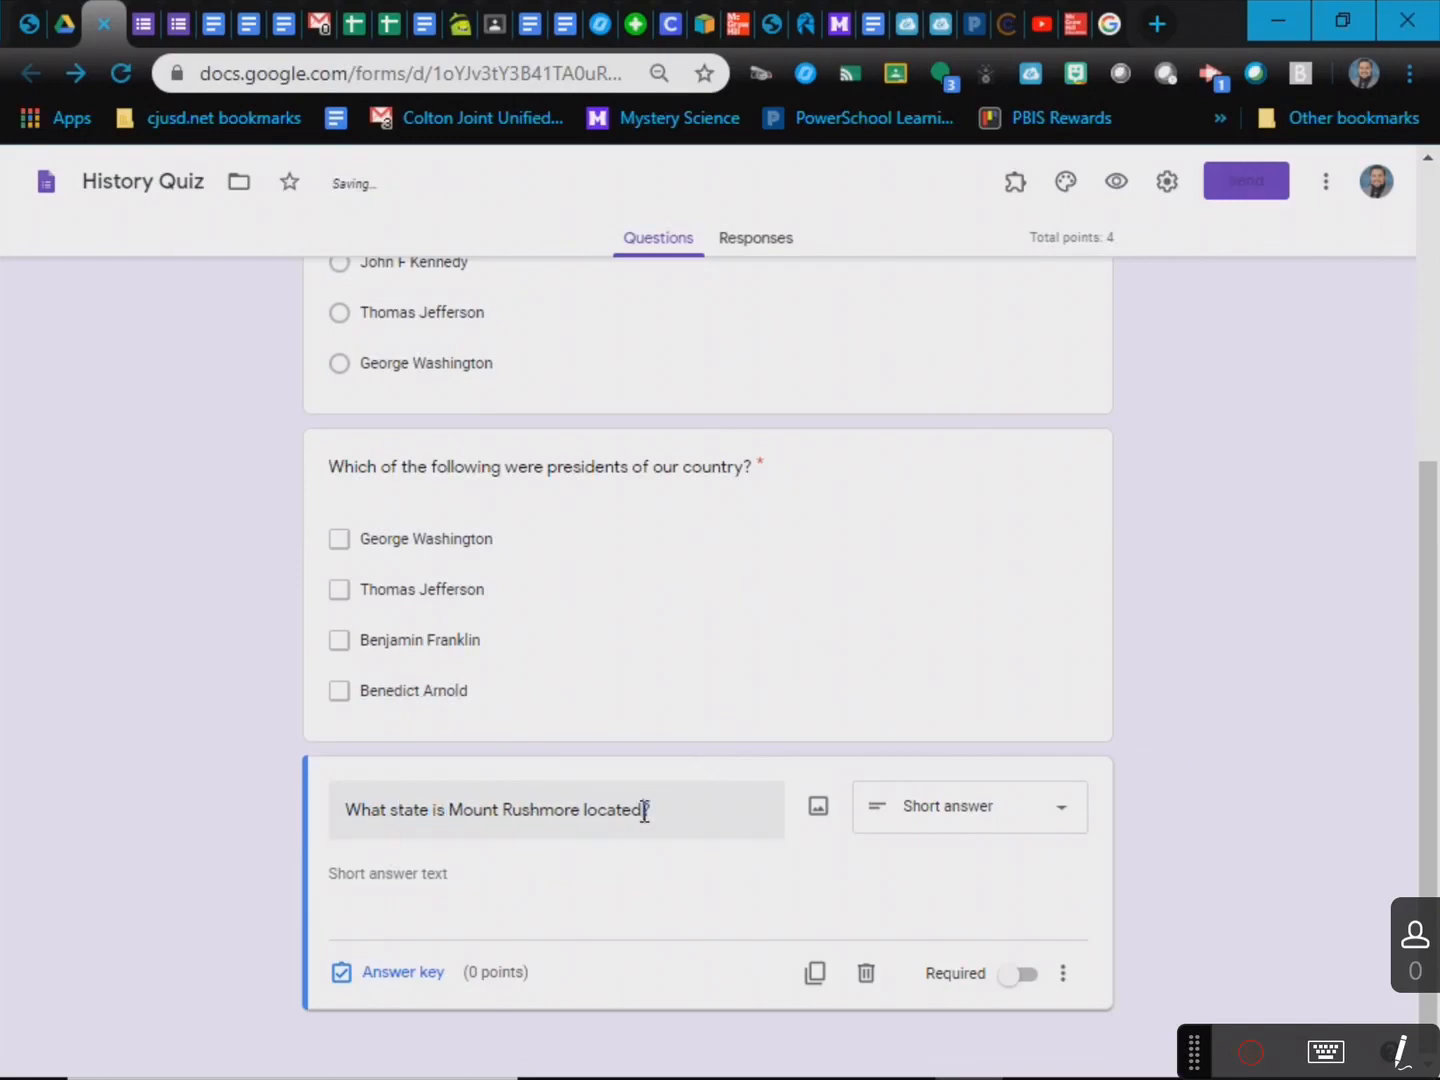
pyautogui.write('in')
pyautogui.click(508, 866)
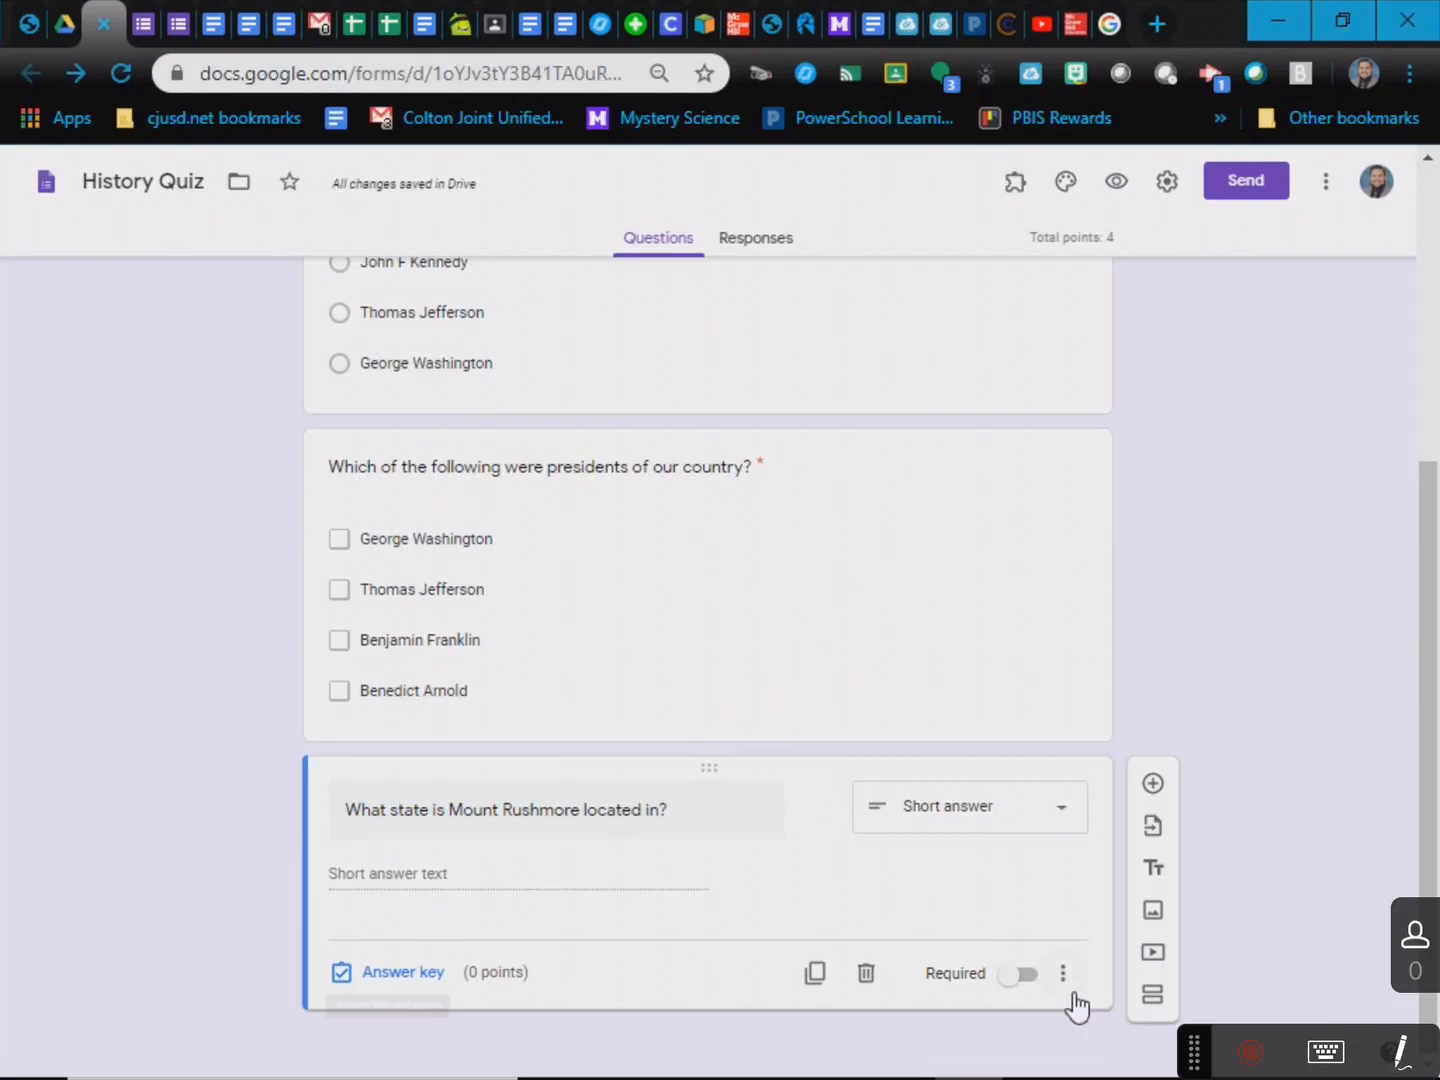
# - Make the Mount Rushmore question required and set its answer key value to 1 point
pyautogui.click(1017, 975)
pyautogui.click(389, 977)
pyautogui.click(1029, 864)
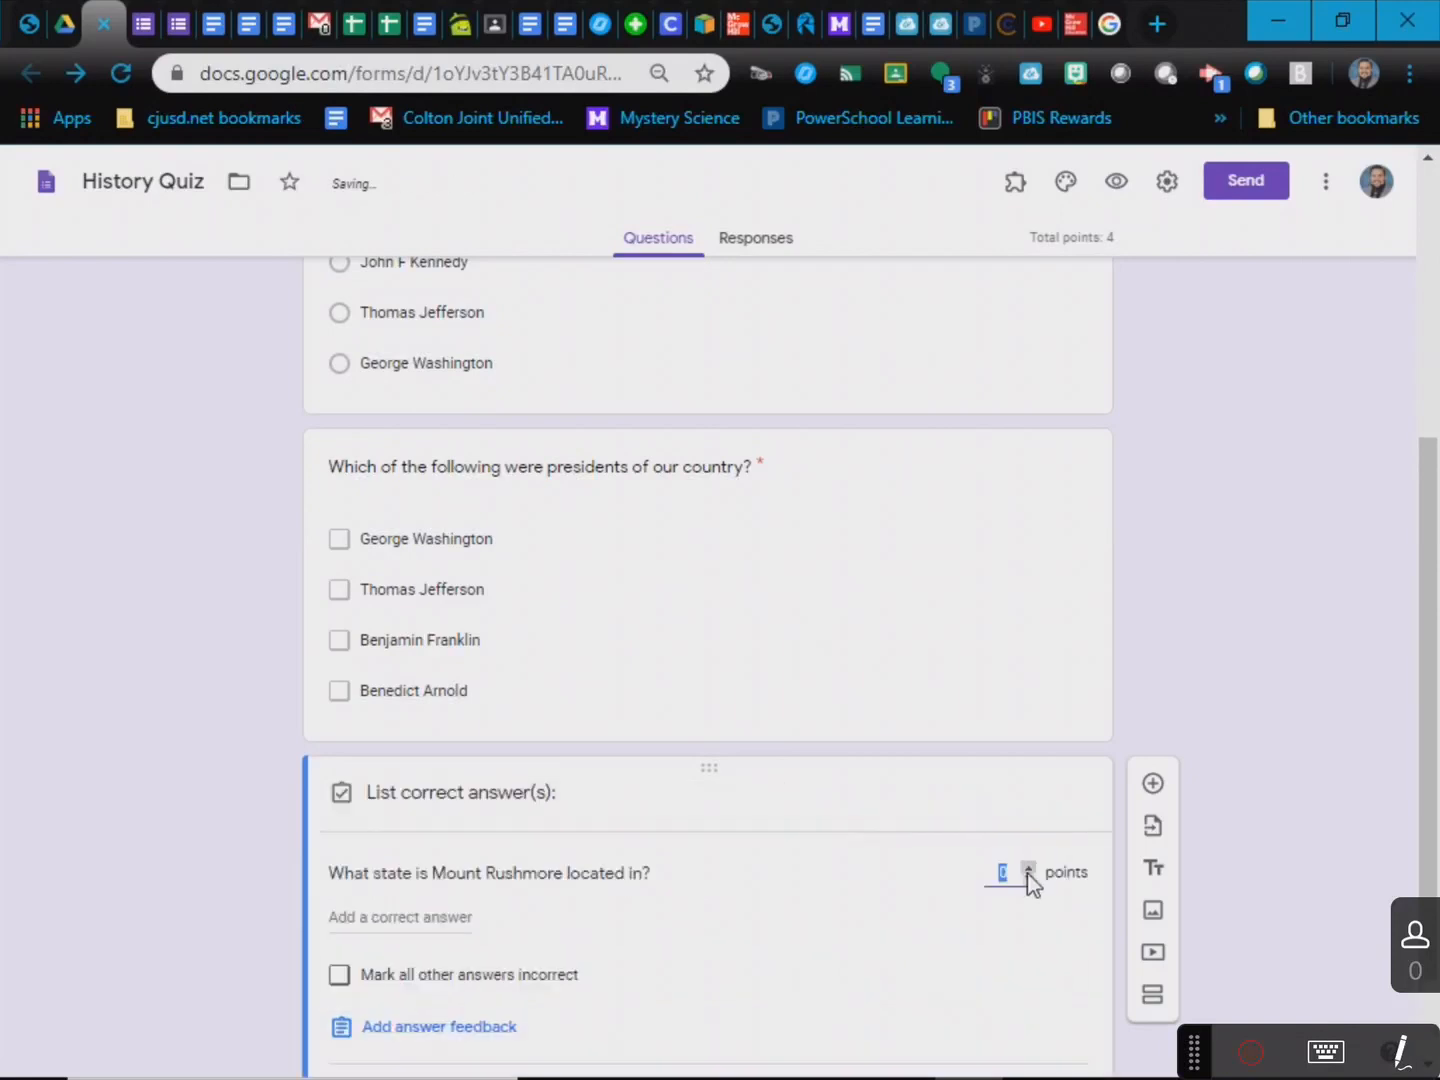
pyautogui.scroll(-1, 460, 890)
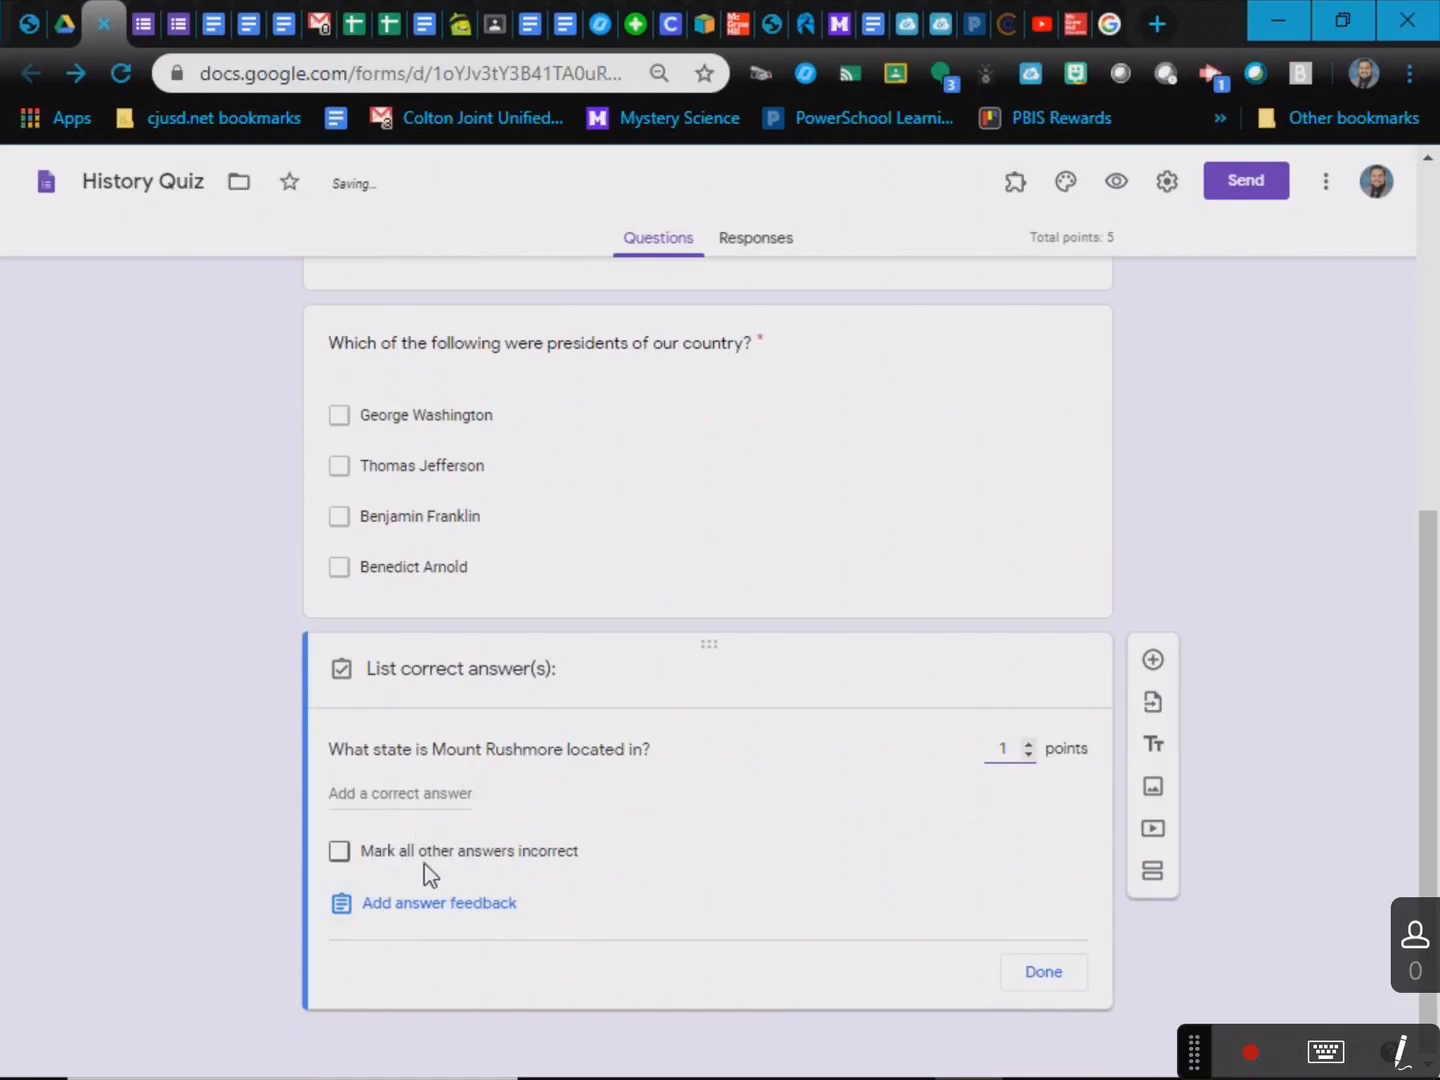
# - List "South Dakota" and "south dakota" as correct answers for the Mount Rushmore question, and mark all other answers incorrect
pyautogui.click(421, 797)
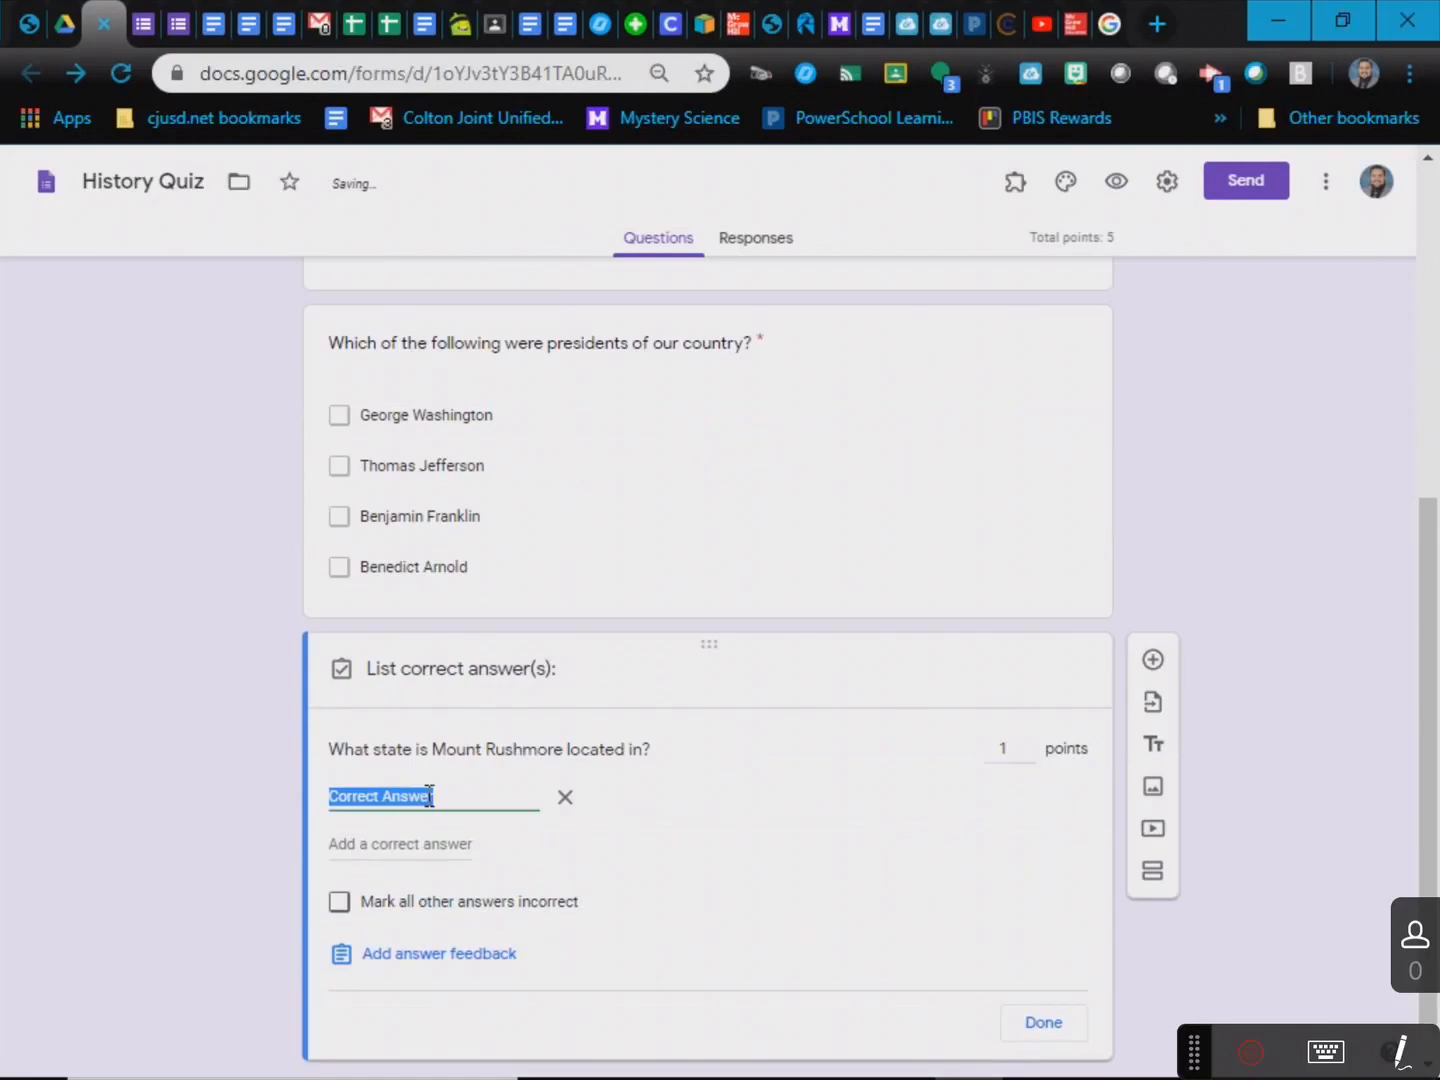
pyautogui.write('South Dakota')
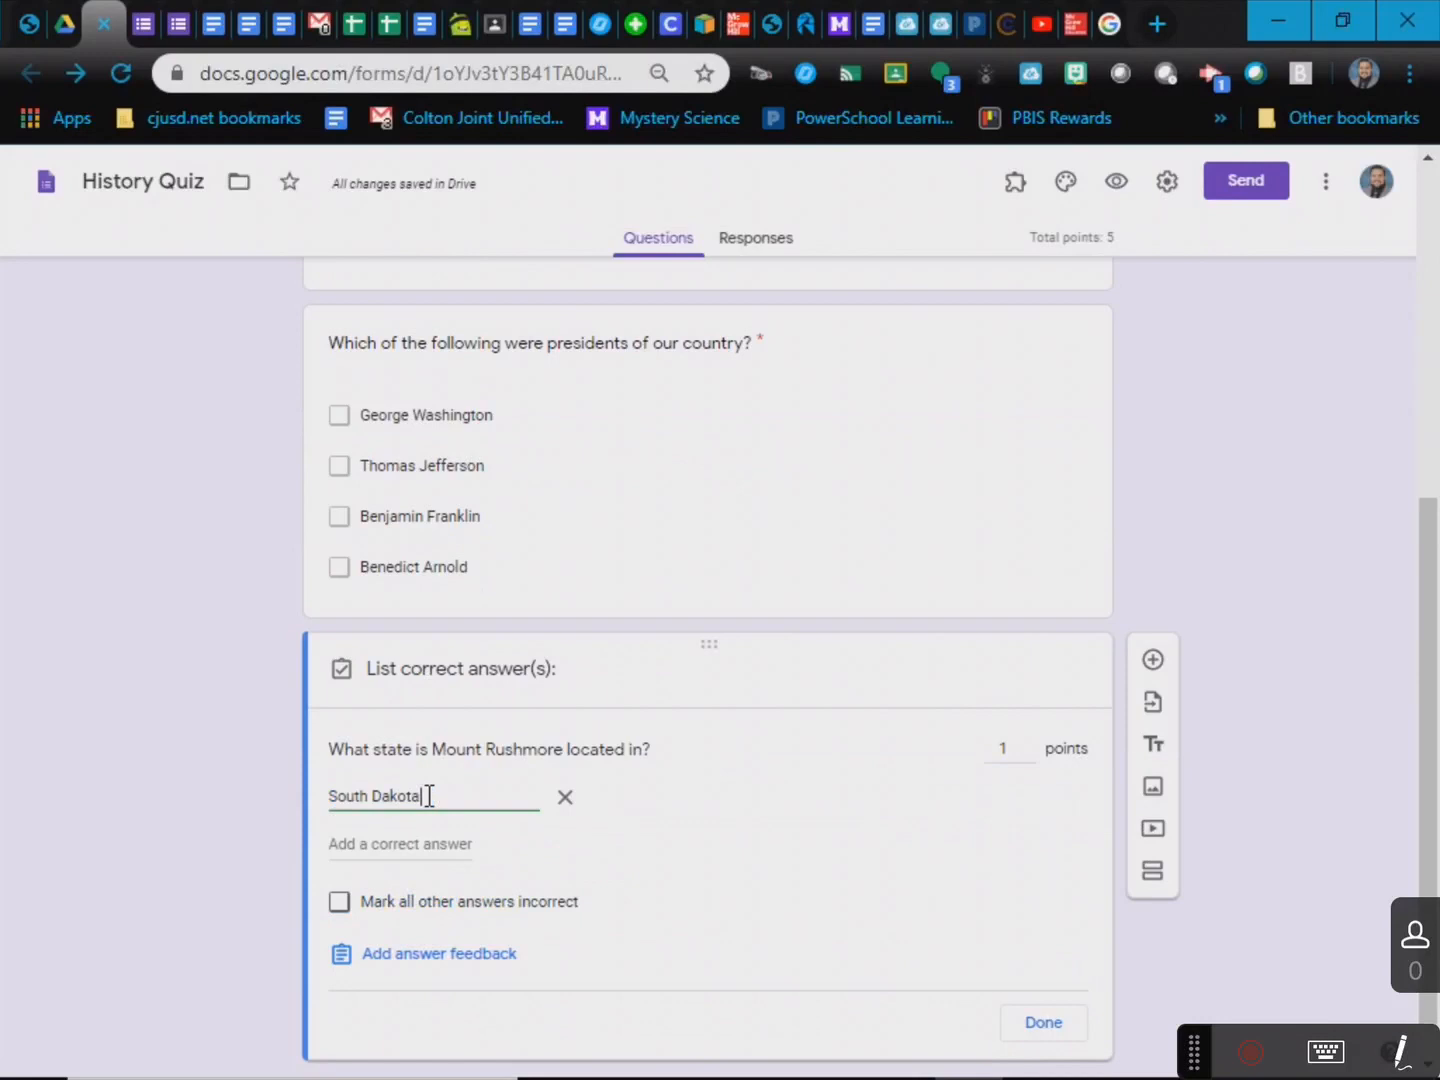
pyautogui.click(429, 843)
pyautogui.write('south dakota')
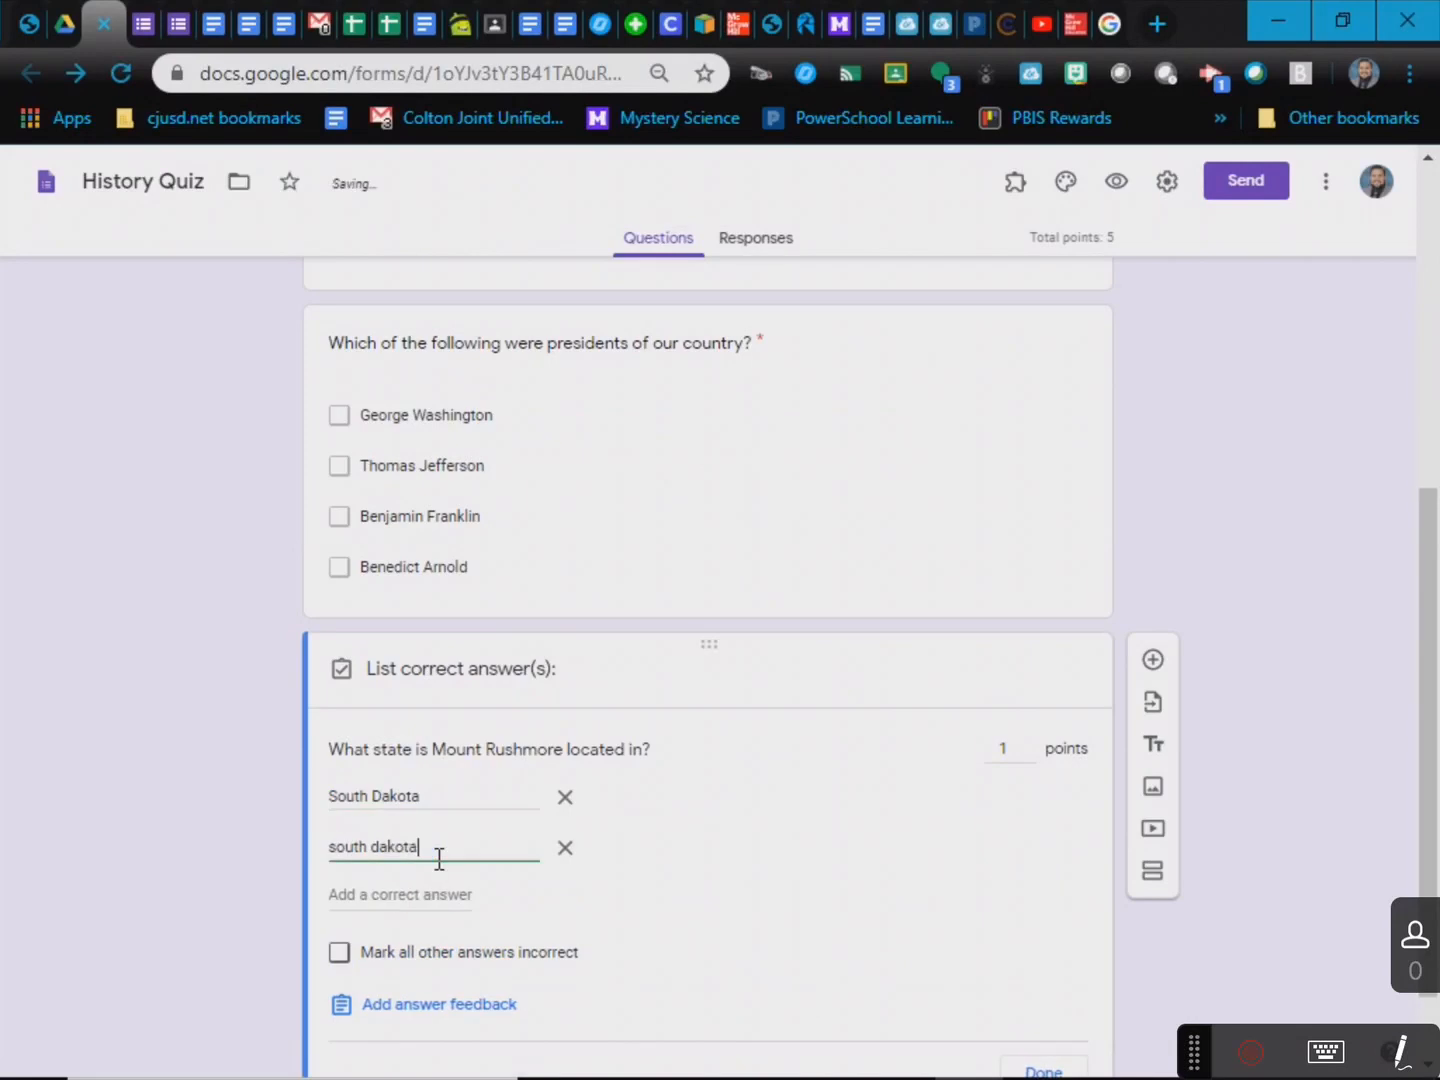
pyautogui.scroll(-1, 439, 858)
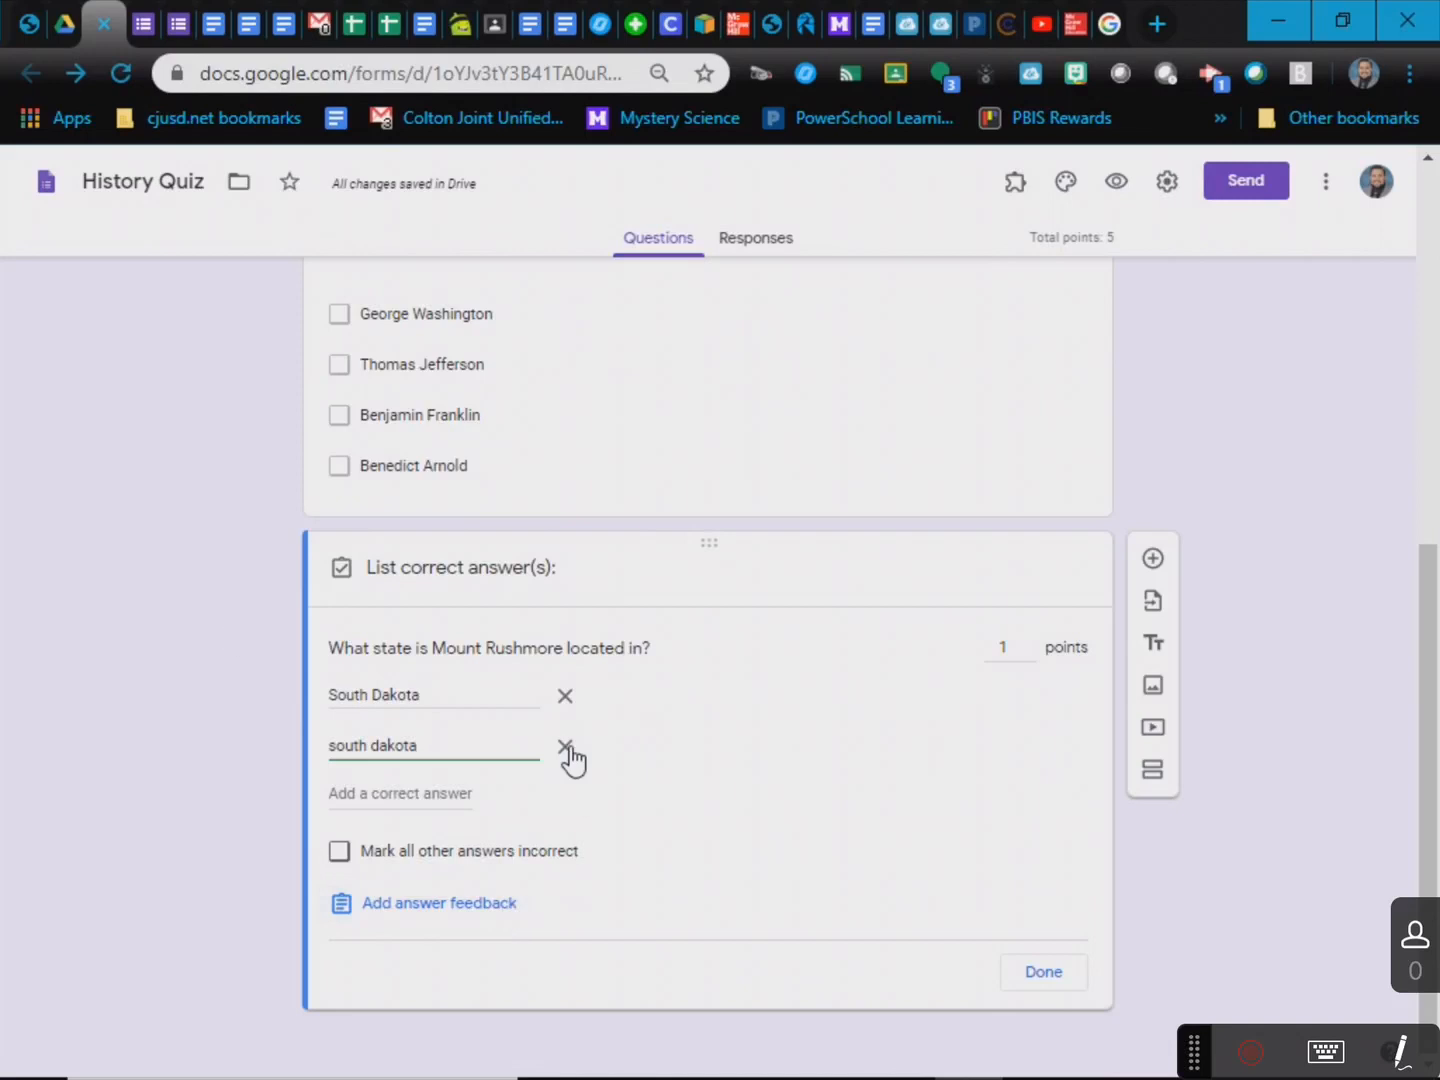
pyautogui.click(340, 853)
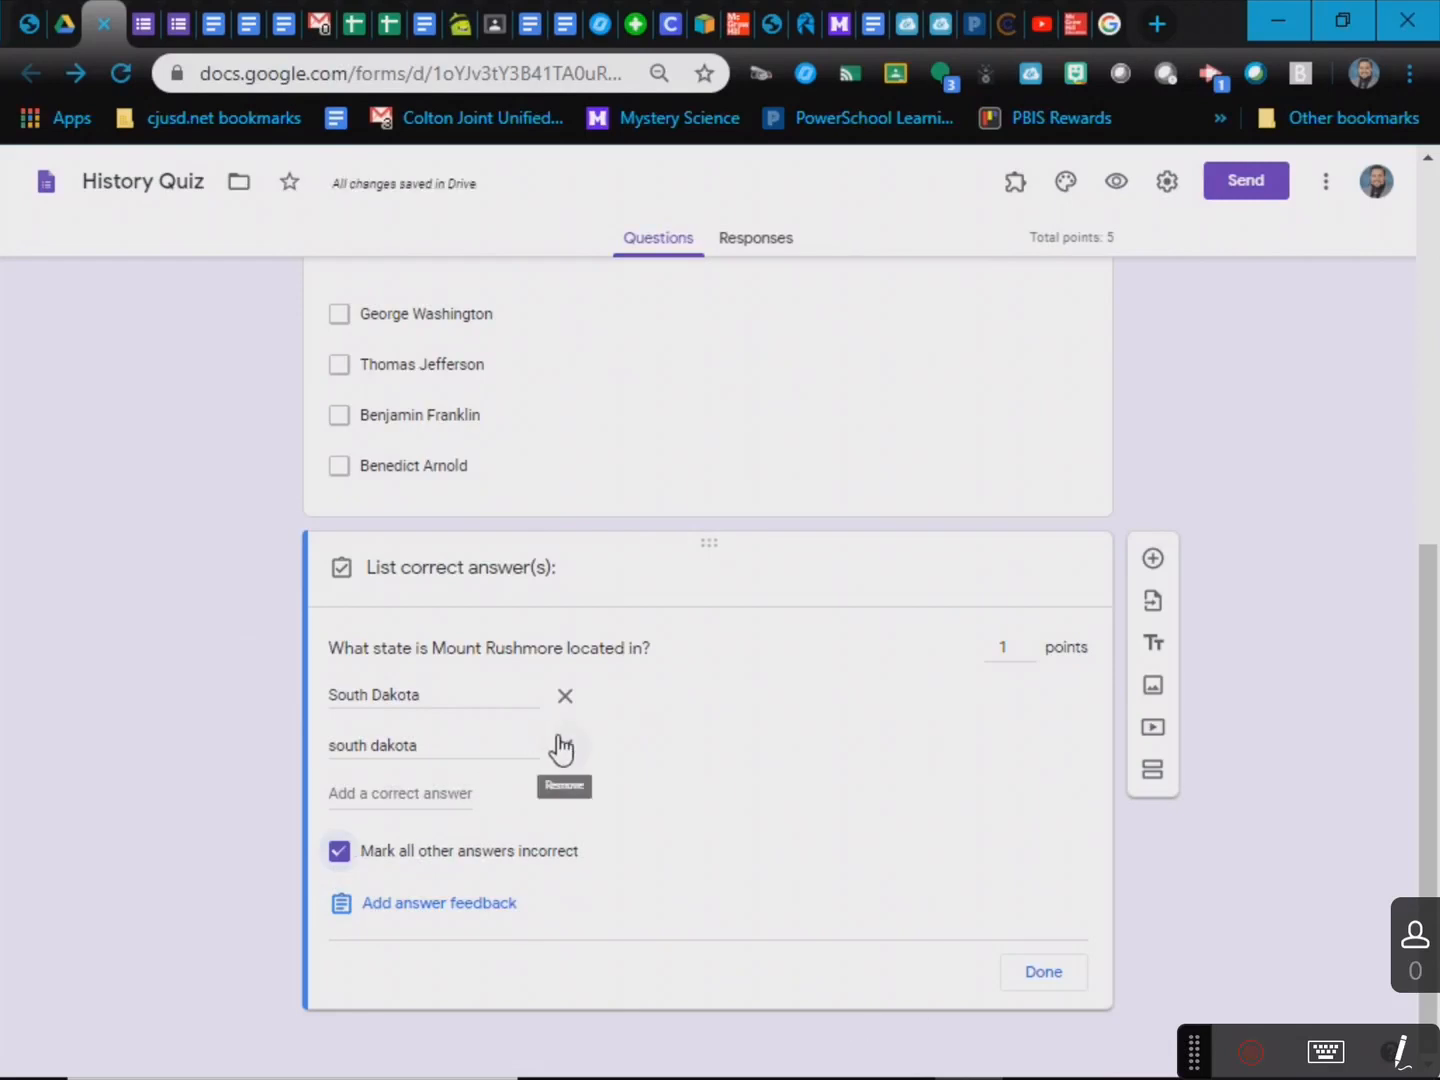
pyautogui.scroll(3, 560, 744)
pyautogui.scroll(4, 500, 769)
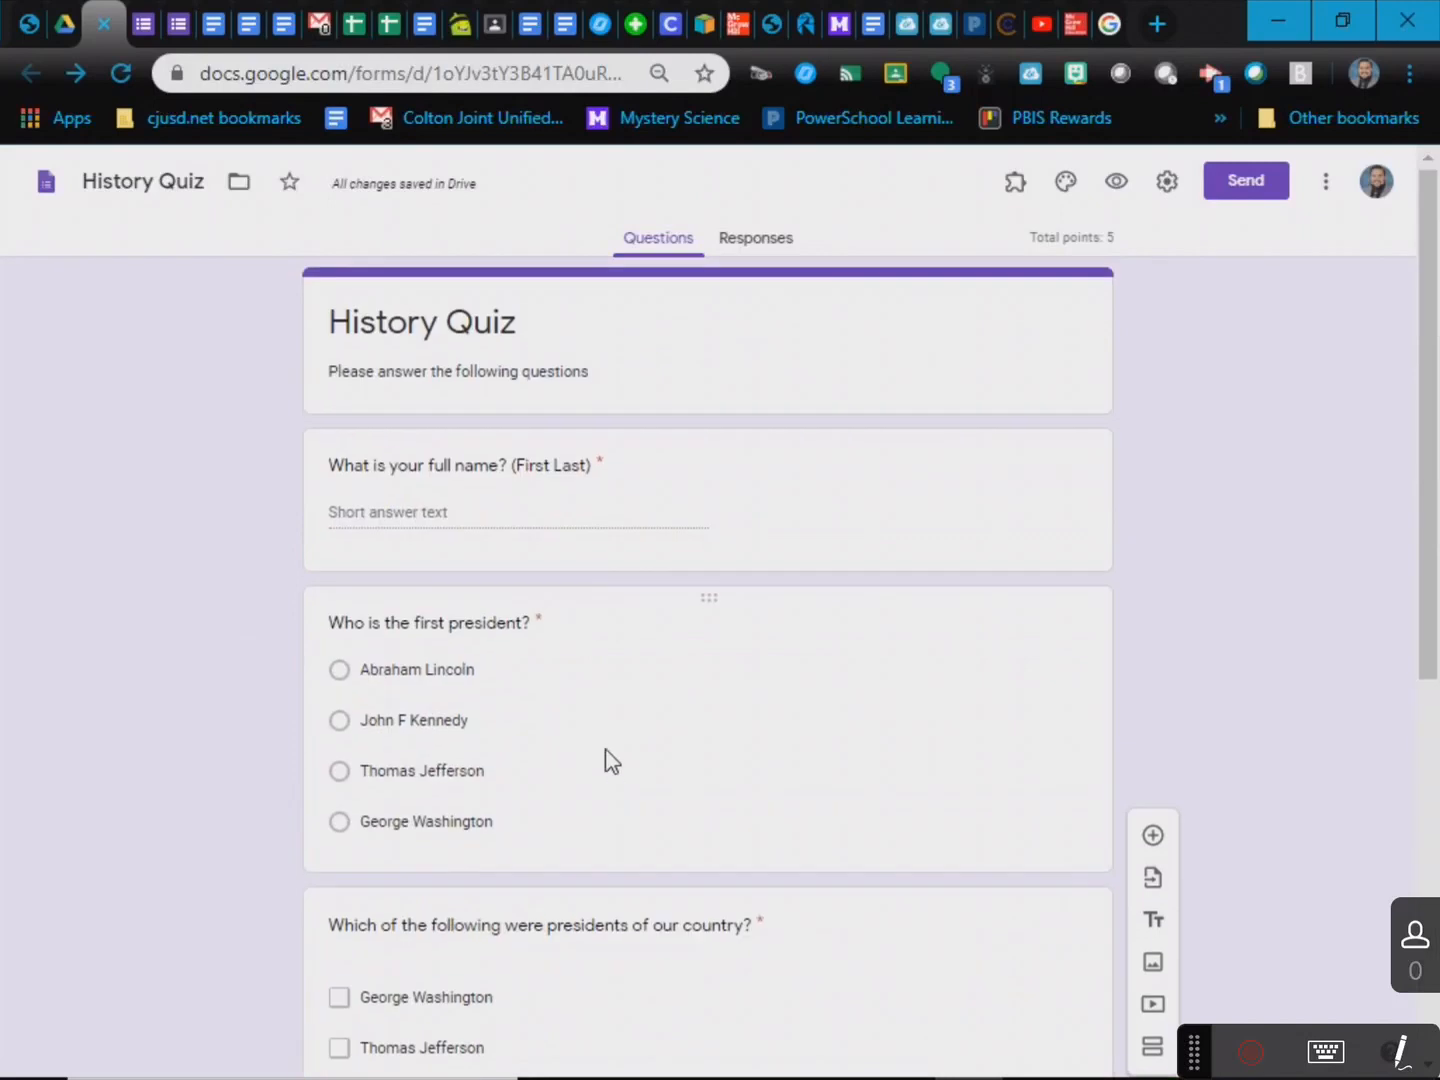
pyautogui.scroll(-5, 604, 759)
pyautogui.scroll(-1, 1067, 776)
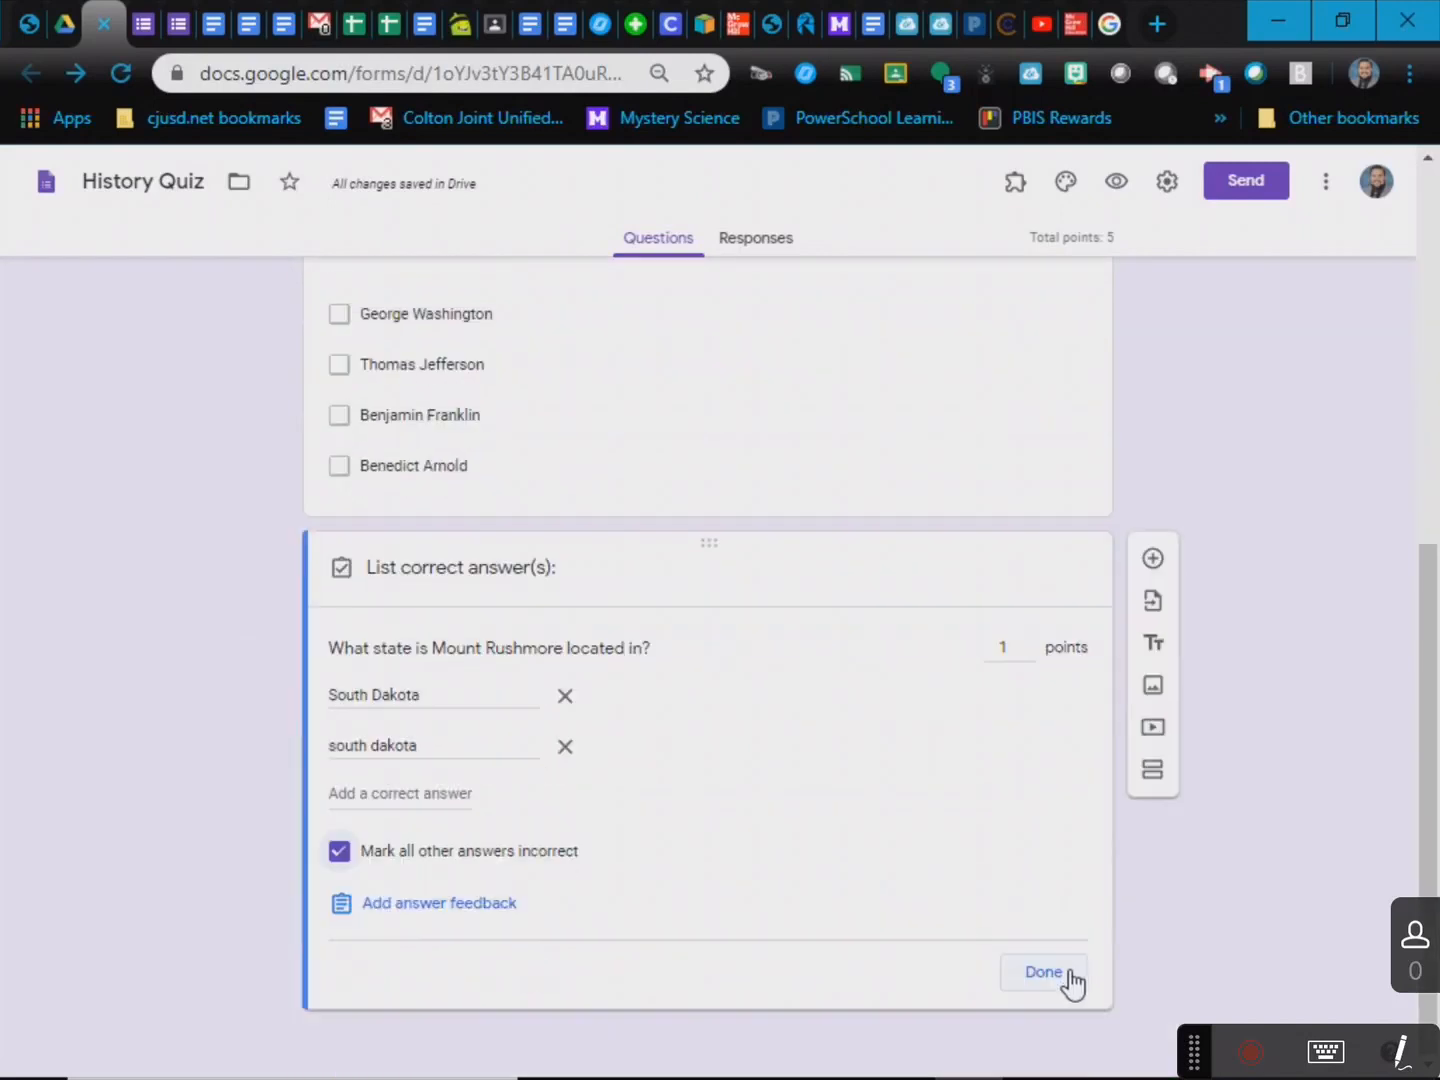
pyautogui.click(1072, 977)
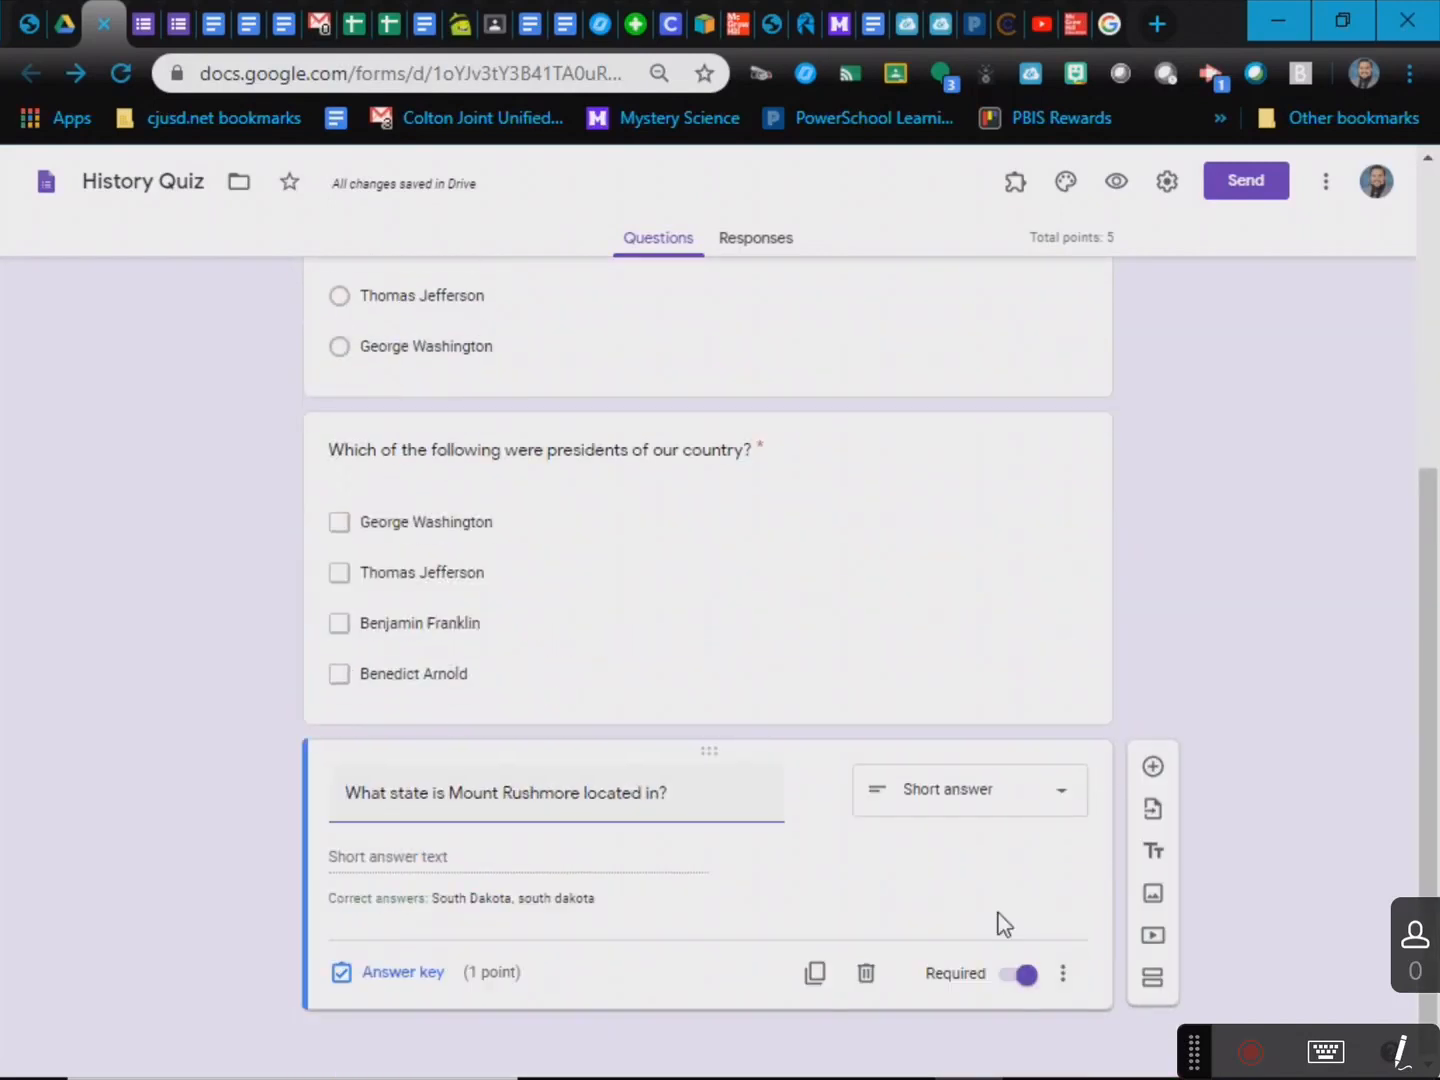
# - Delete the Mount Rushmore question from the quiz
pyautogui.click(1066, 980)
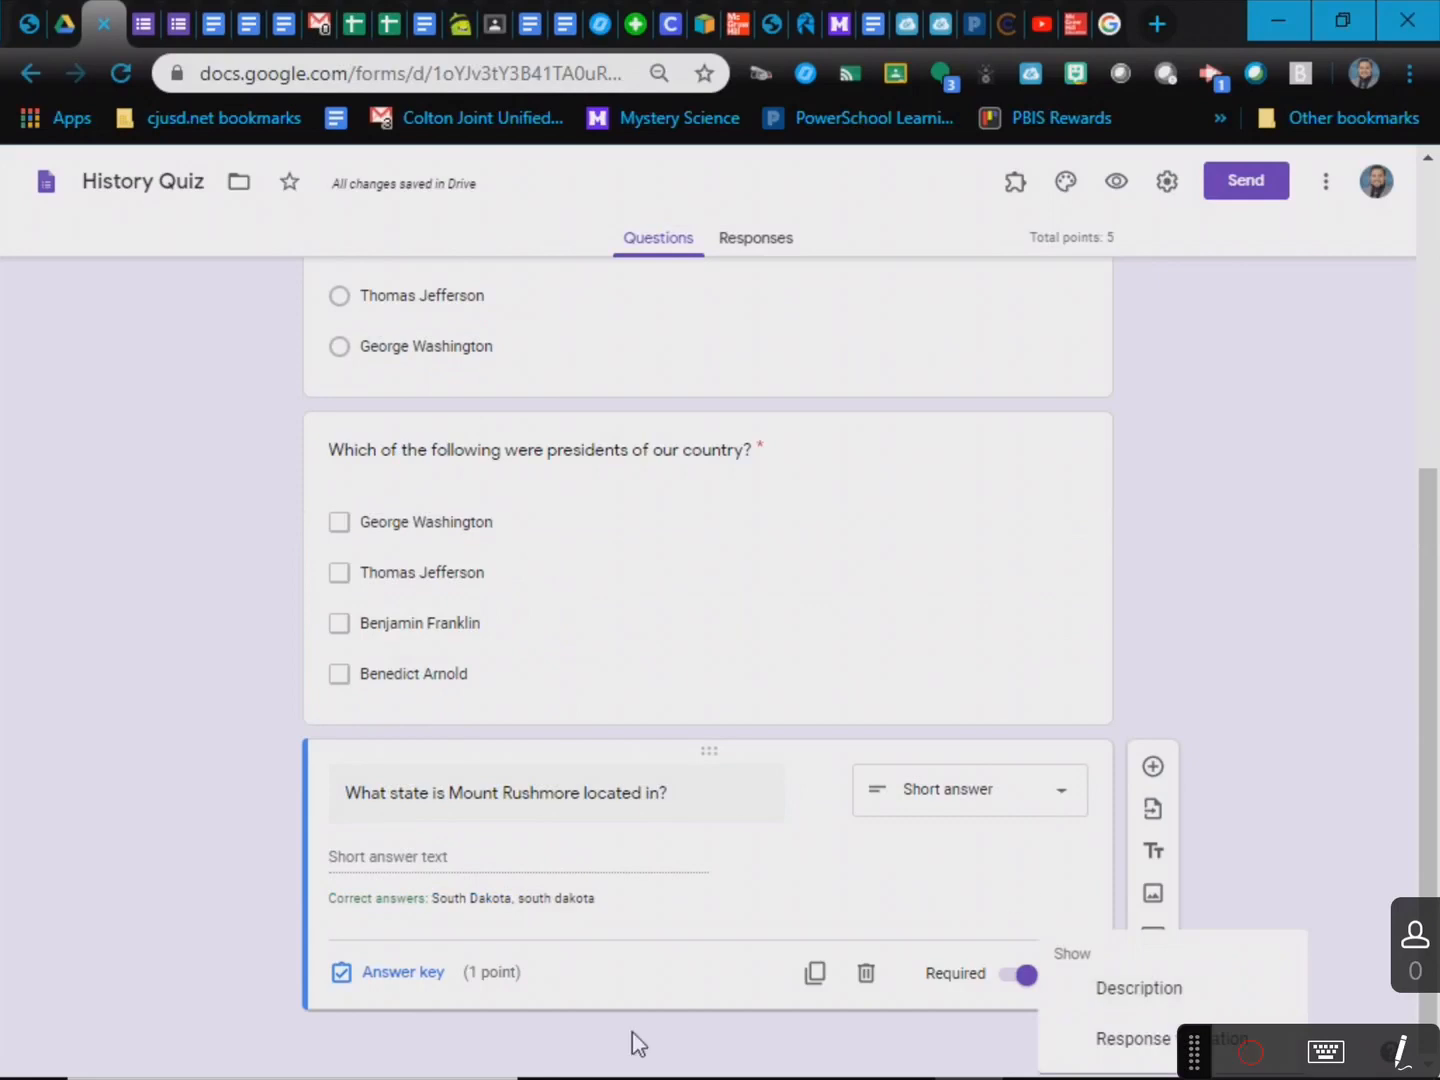
pyautogui.click(828, 995)
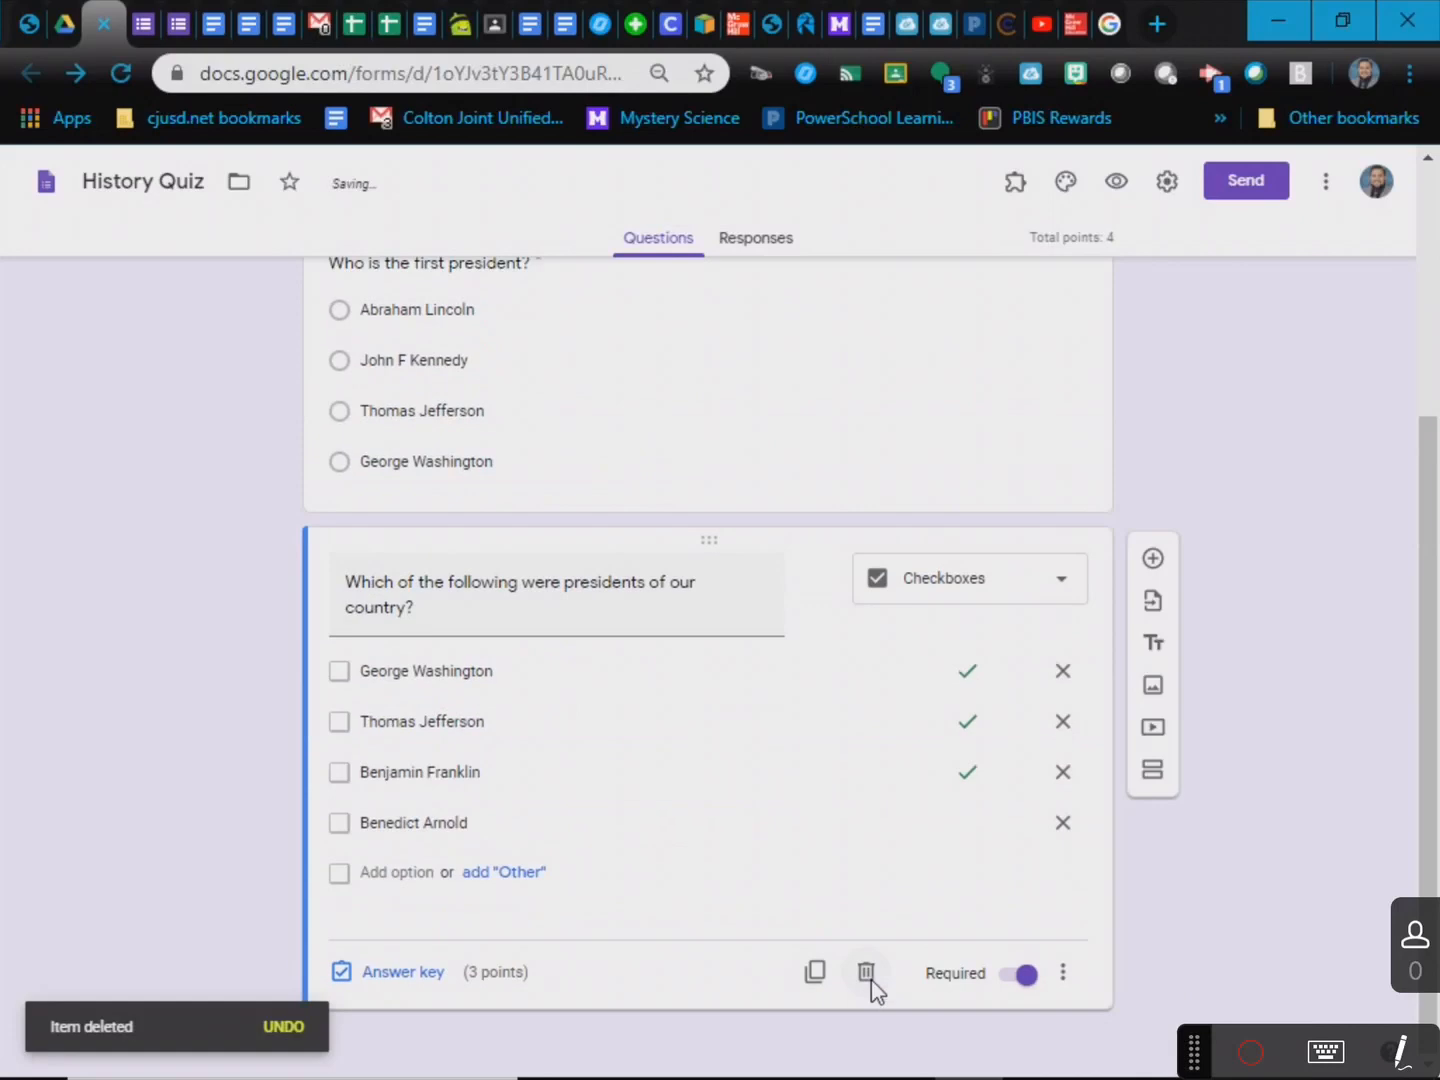
pyautogui.click(858, 983)
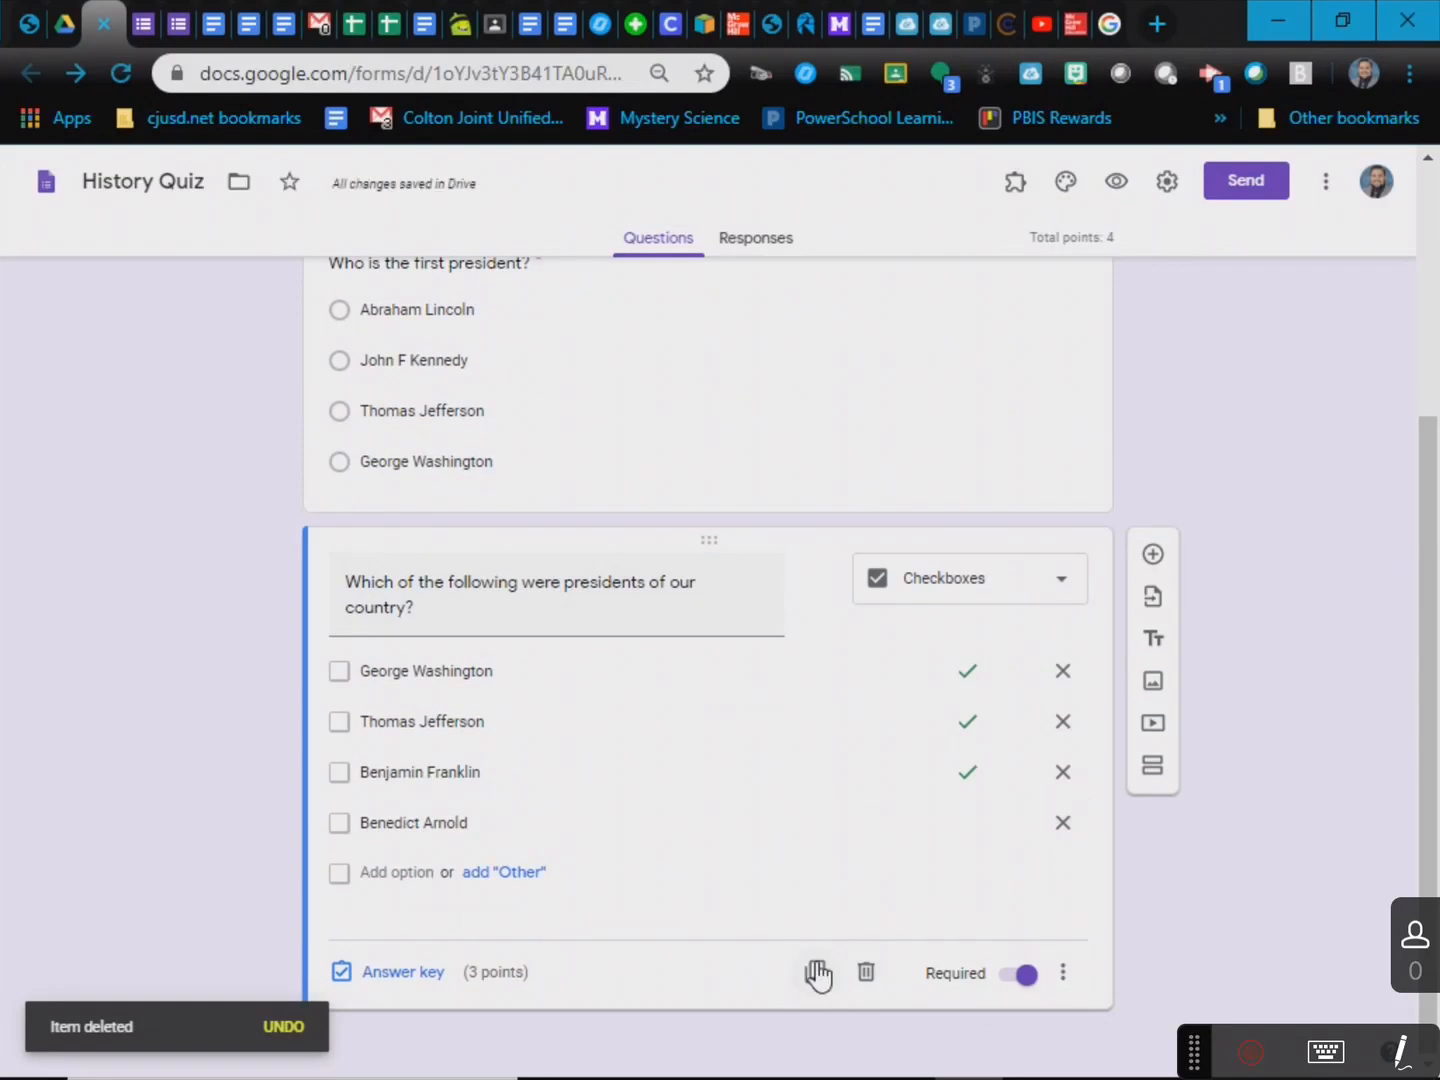
pyautogui.scroll(3, 734, 685)
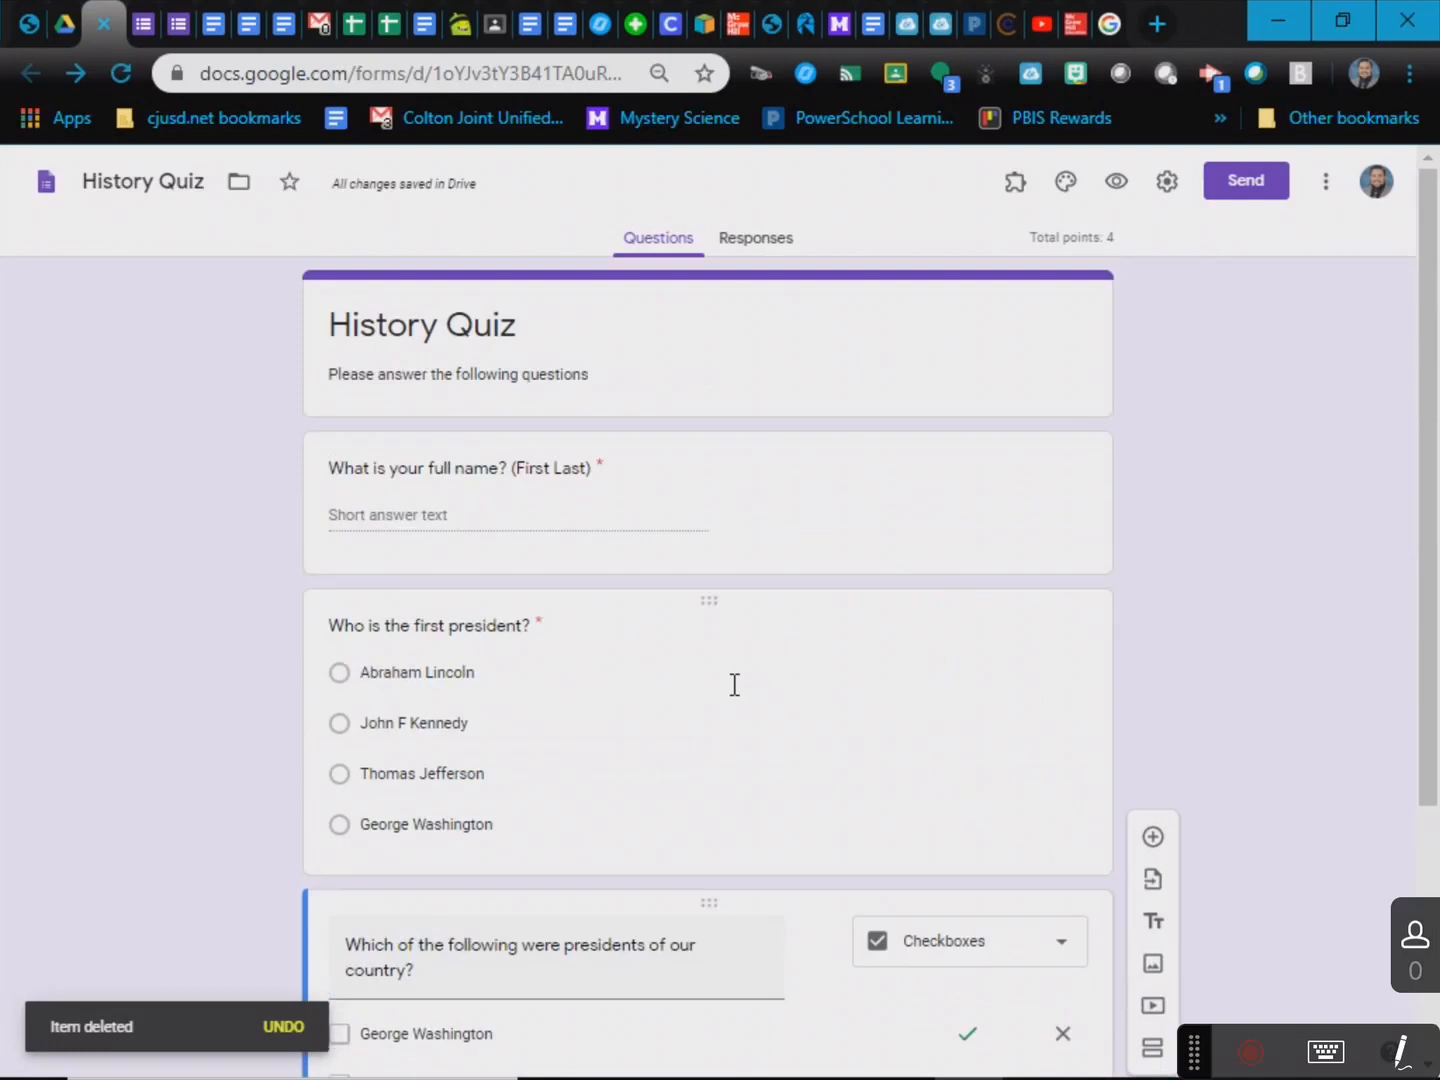
pyautogui.scroll(-3, 733, 661)
pyautogui.scroll(3, 699, 661)
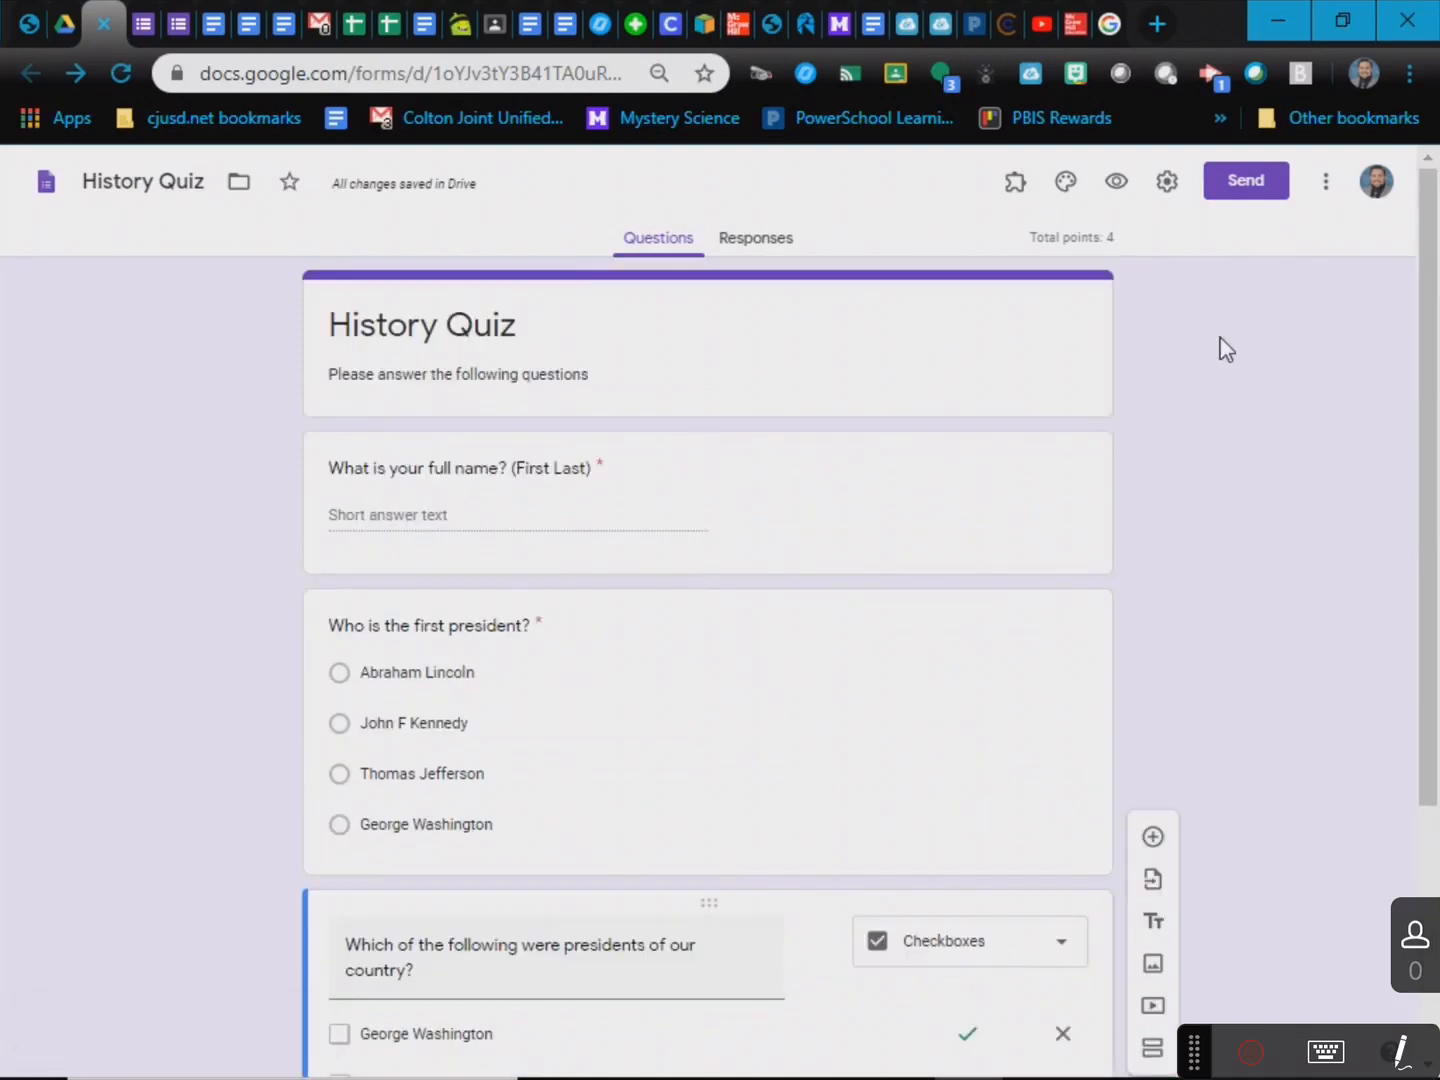
# - Add the American flag picture from the Illustrations header themes as the quiz's header image, and close the theme options
pyautogui.click(1066, 196)
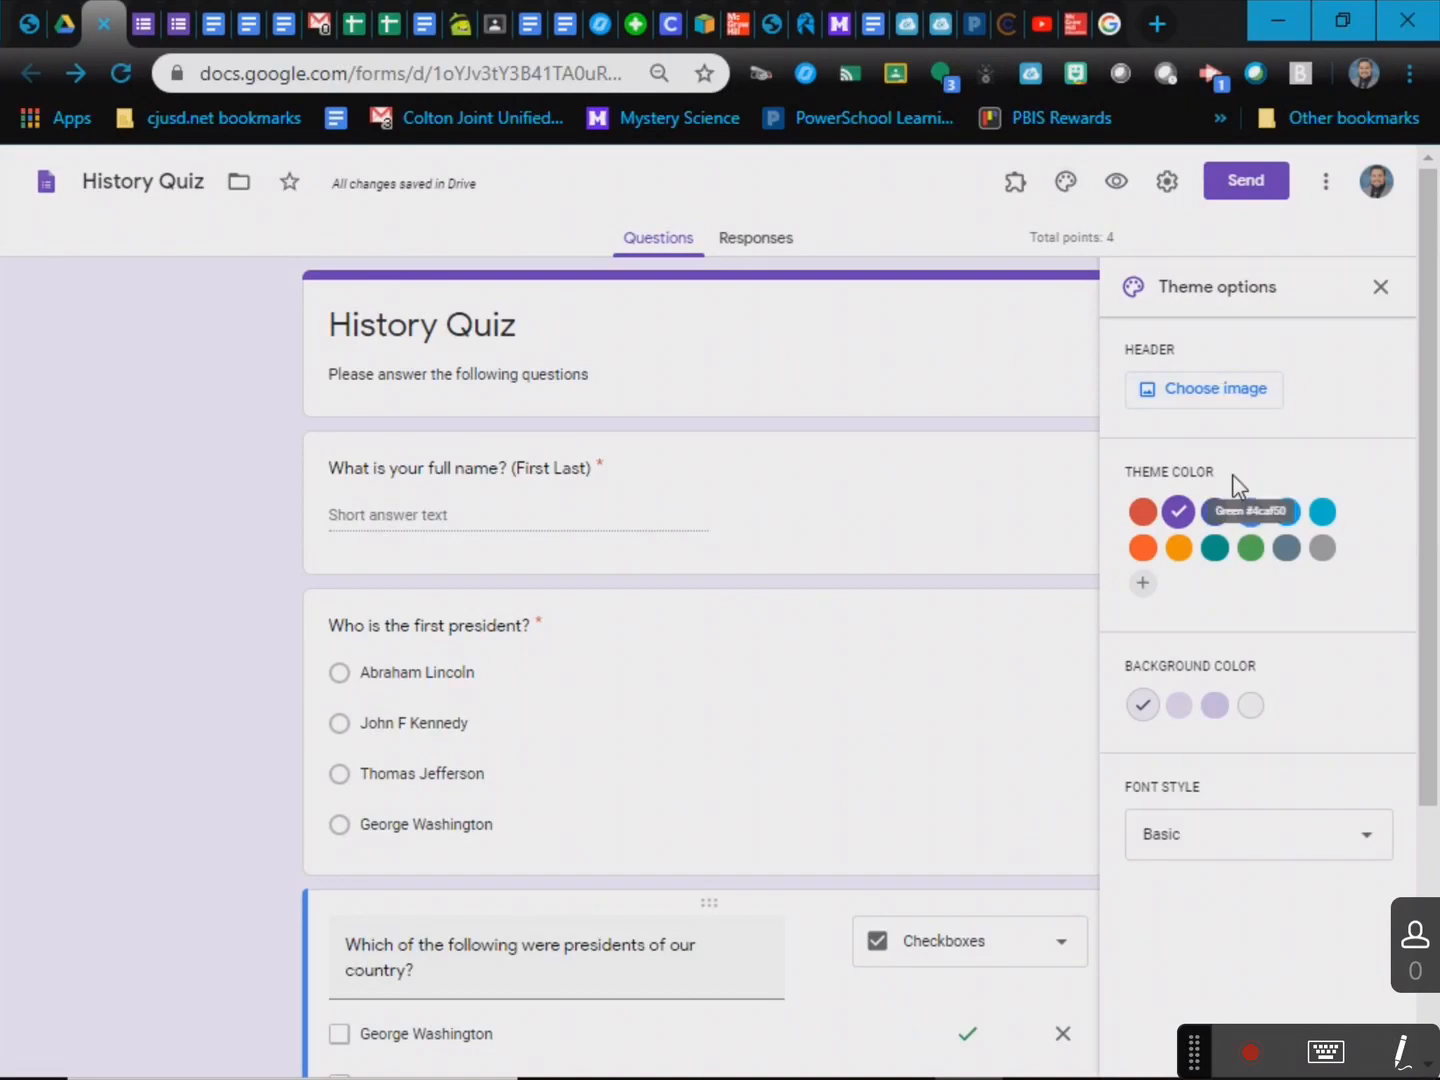
pyautogui.click(1240, 404)
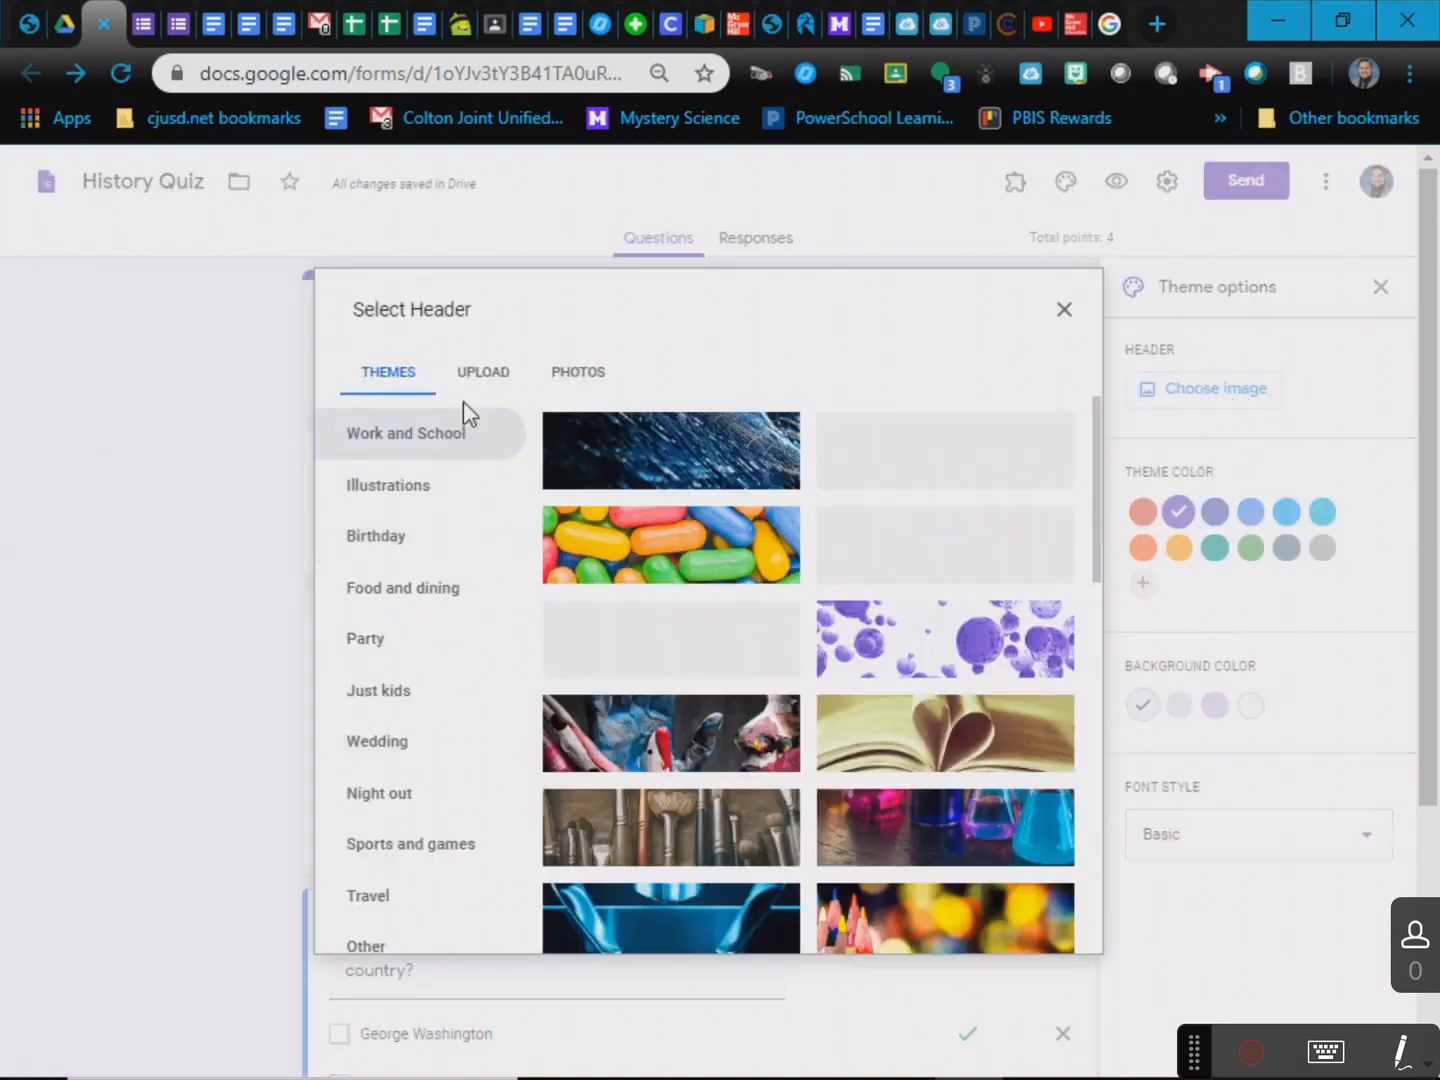
pyautogui.click(422, 488)
pyautogui.scroll(-3, 787, 740)
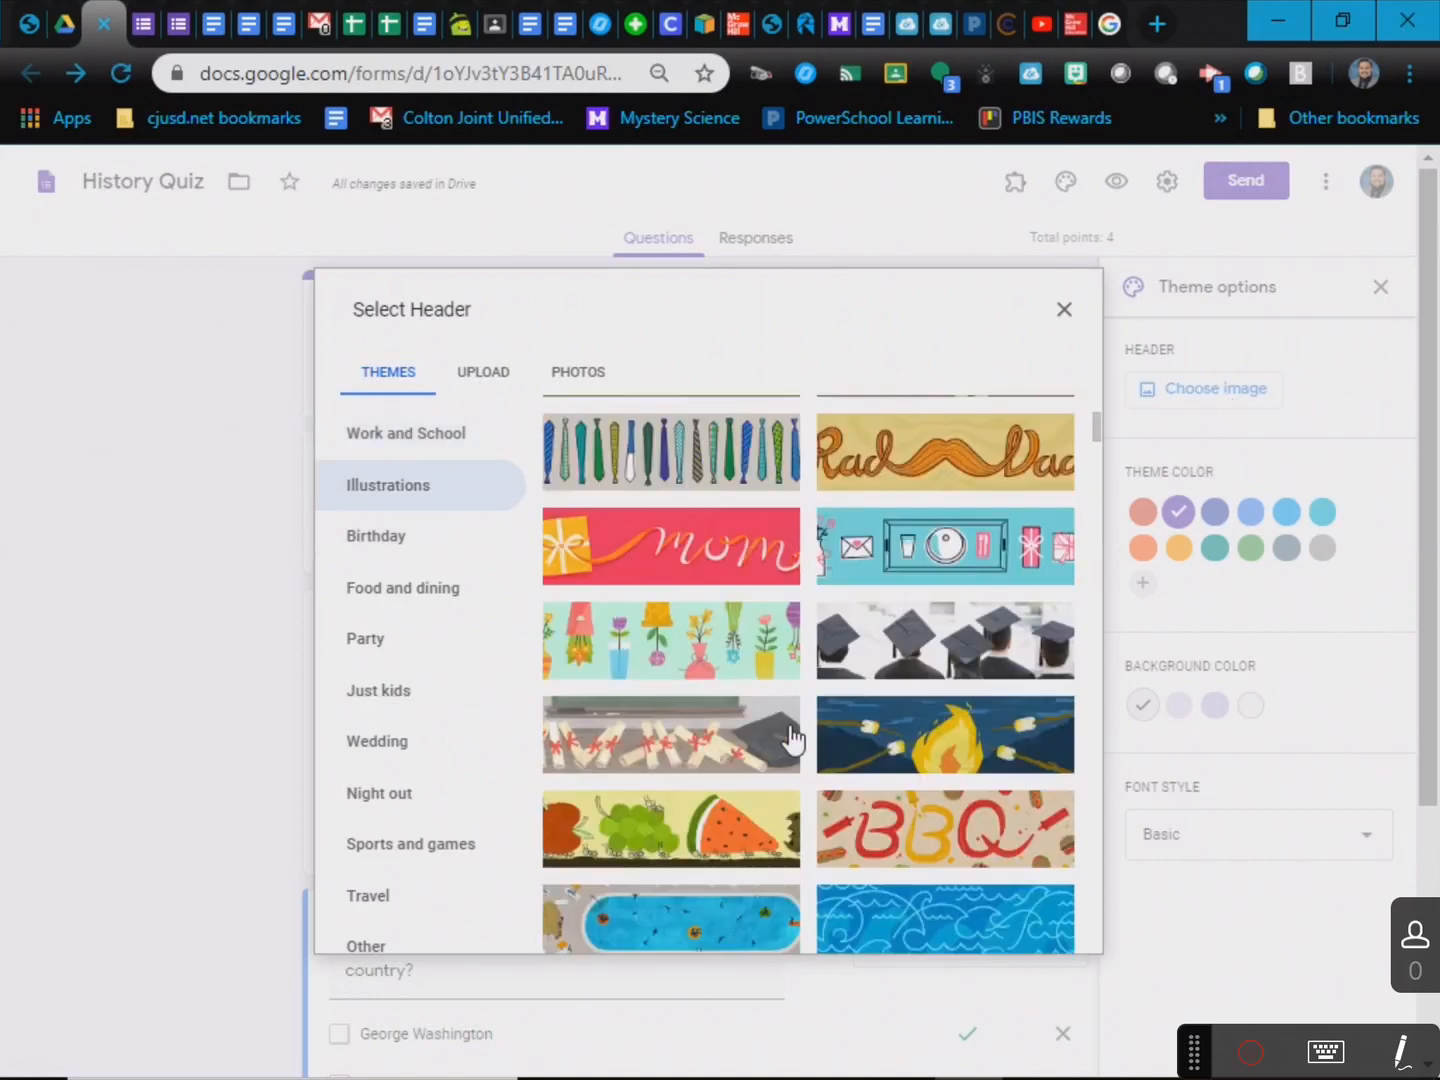
pyautogui.scroll(-6, 850, 724)
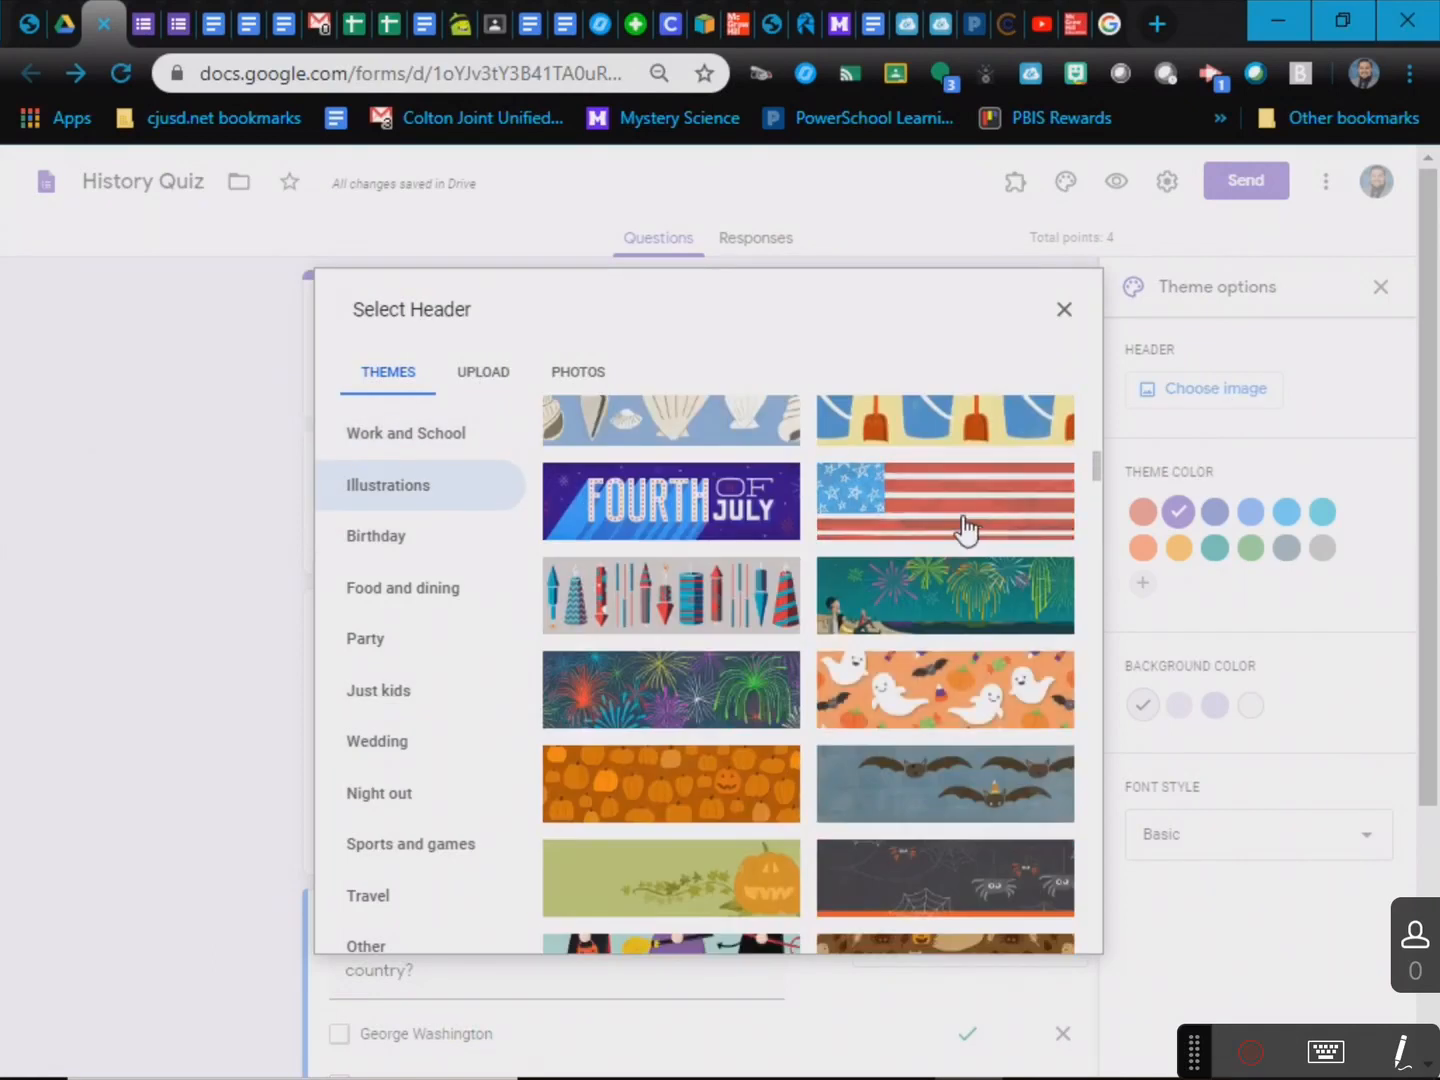
pyautogui.click(965, 526)
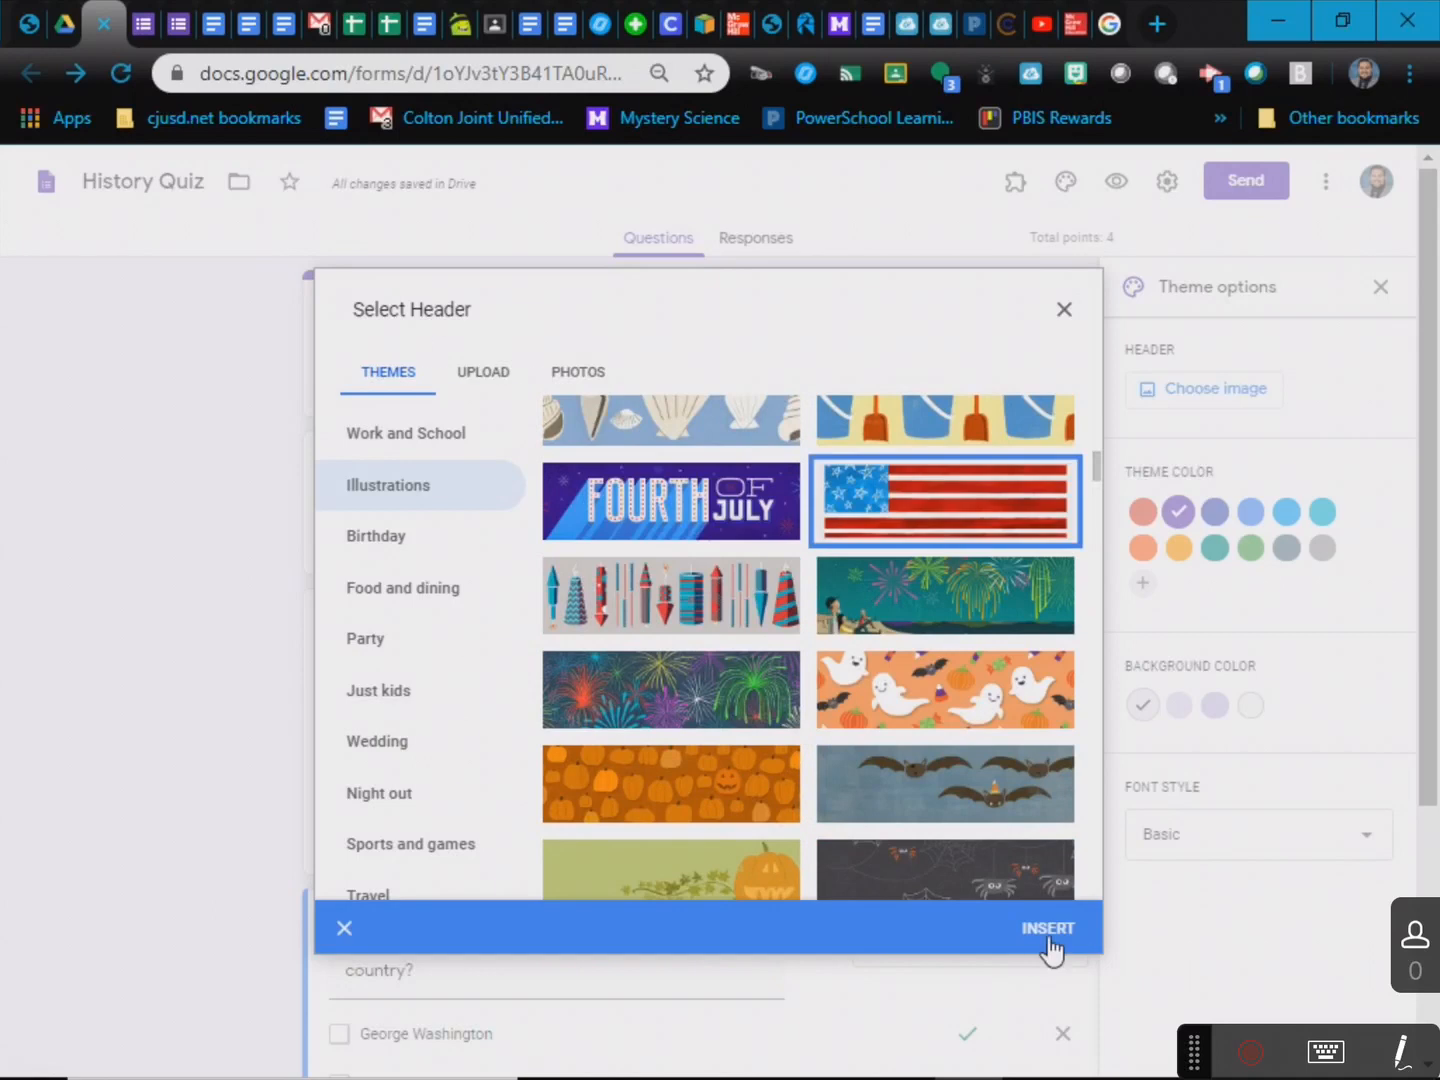
pyautogui.click(1049, 940)
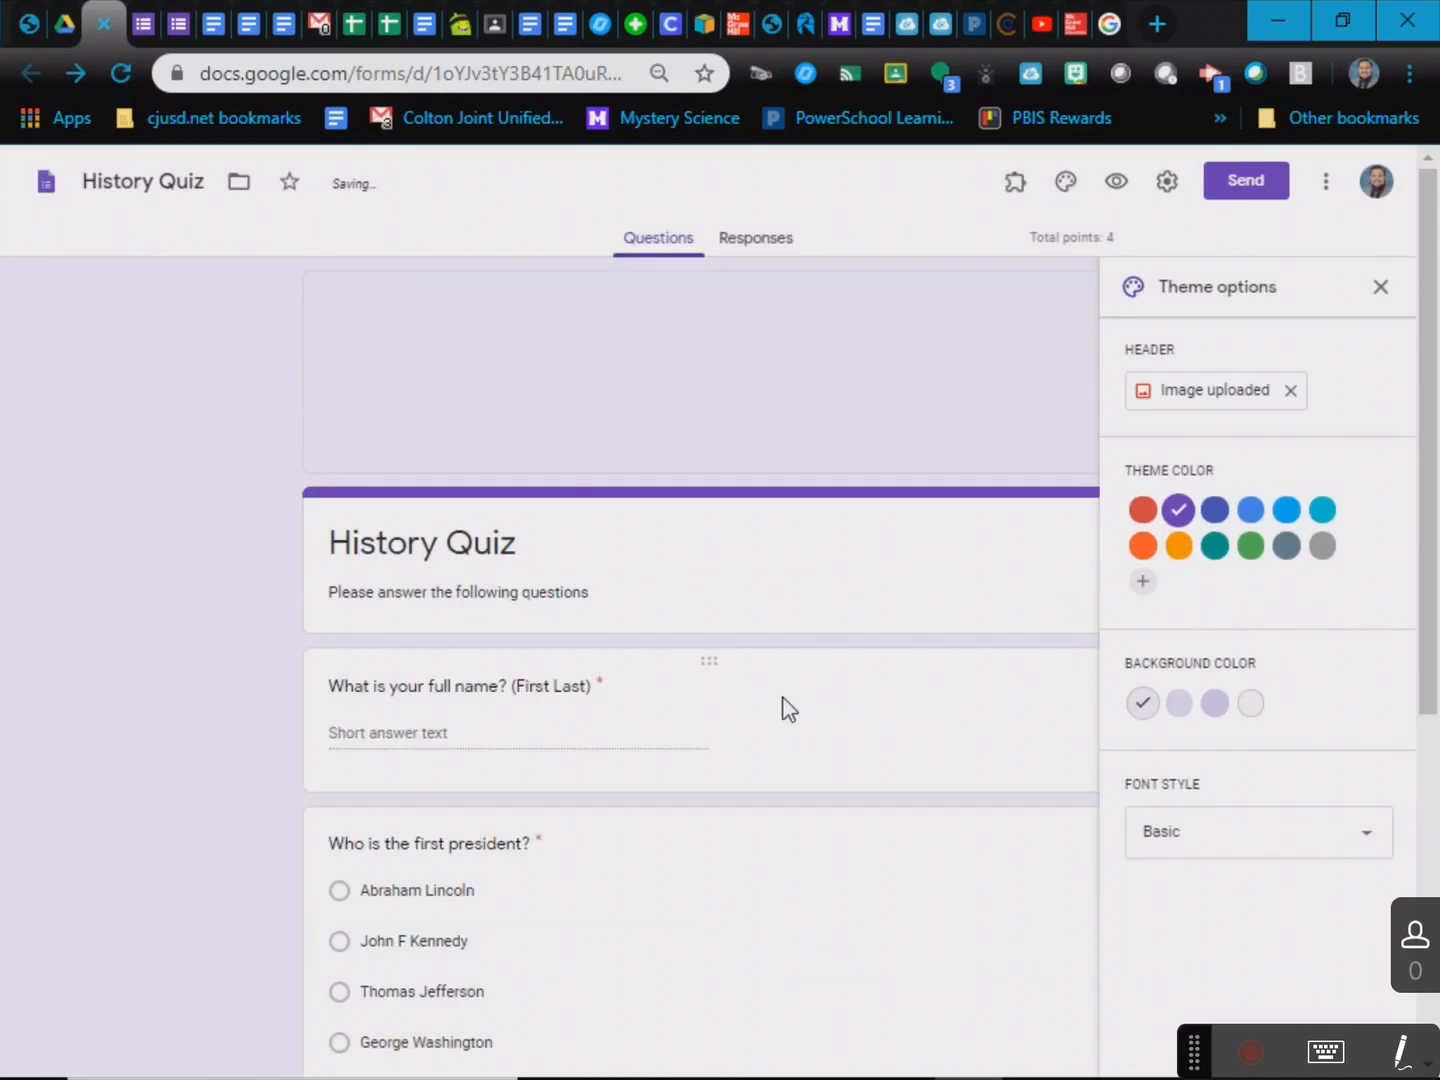
pyautogui.click(1381, 287)
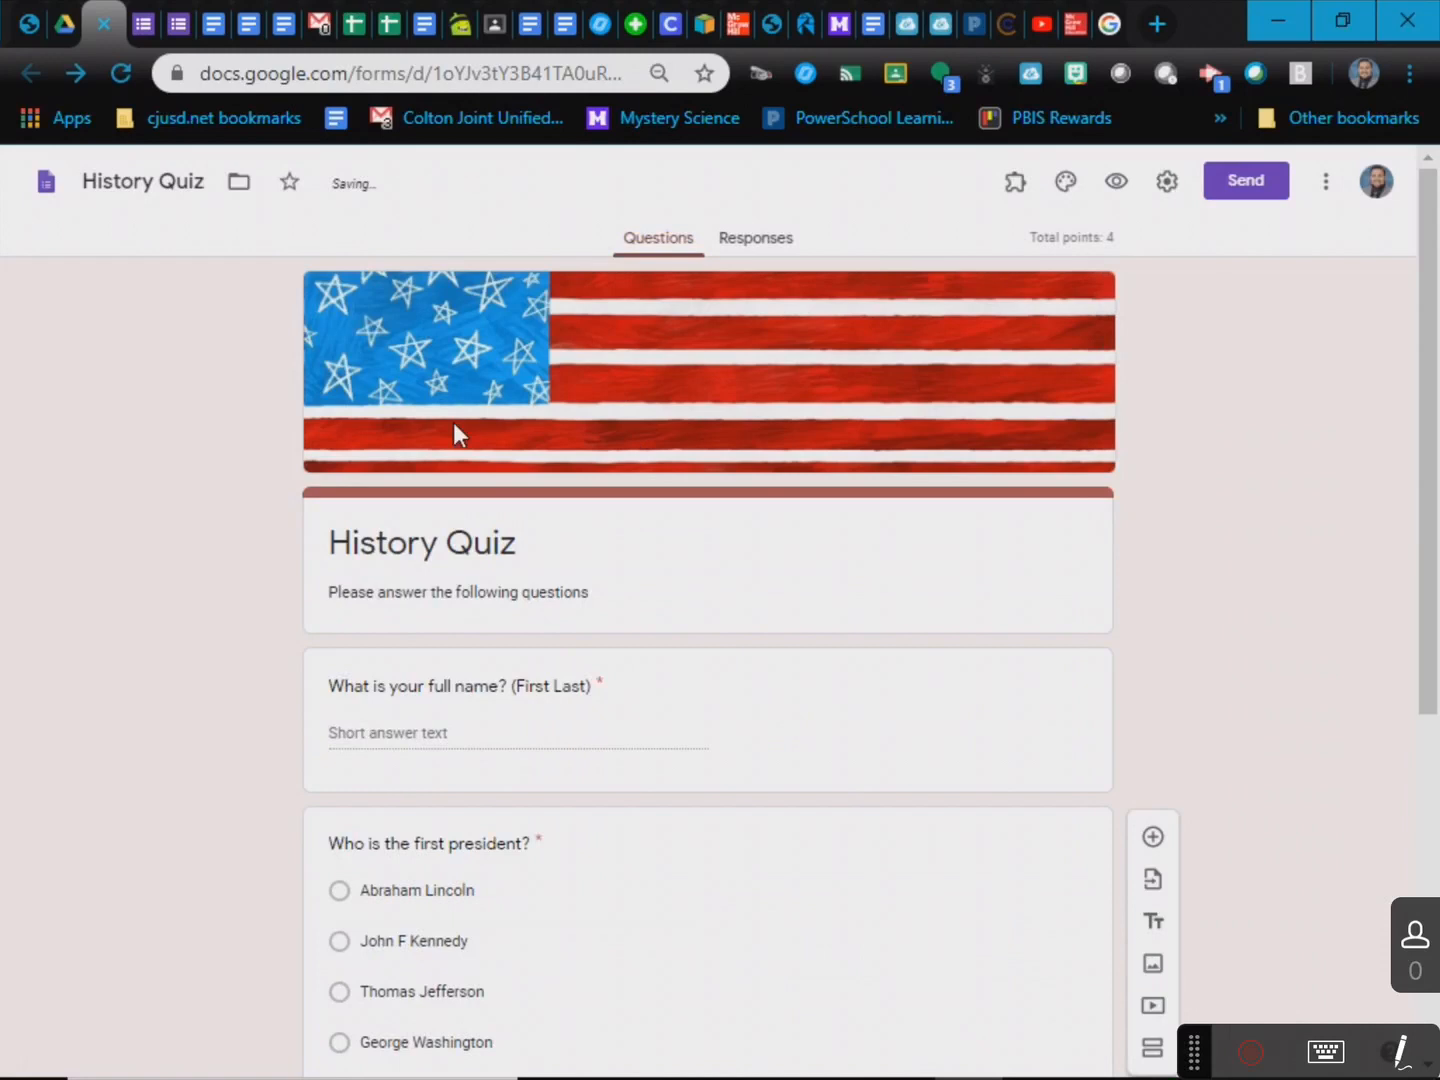
pyautogui.scroll(-3, 749, 571)
pyautogui.scroll(-2, 839, 860)
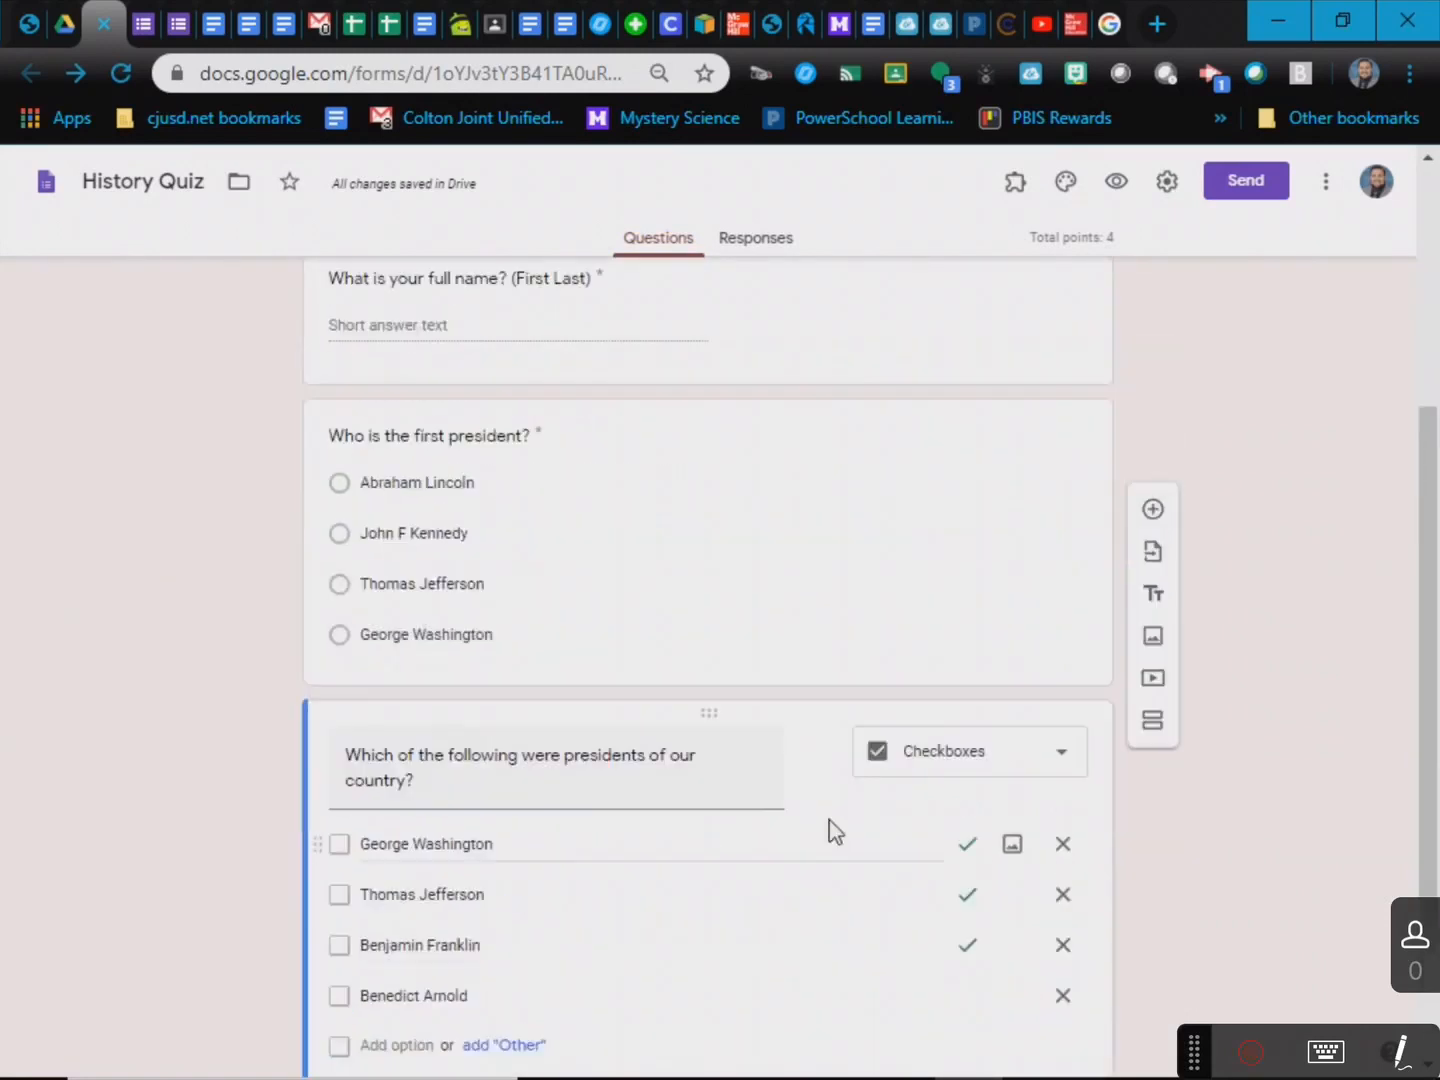
pyautogui.scroll(5, 829, 832)
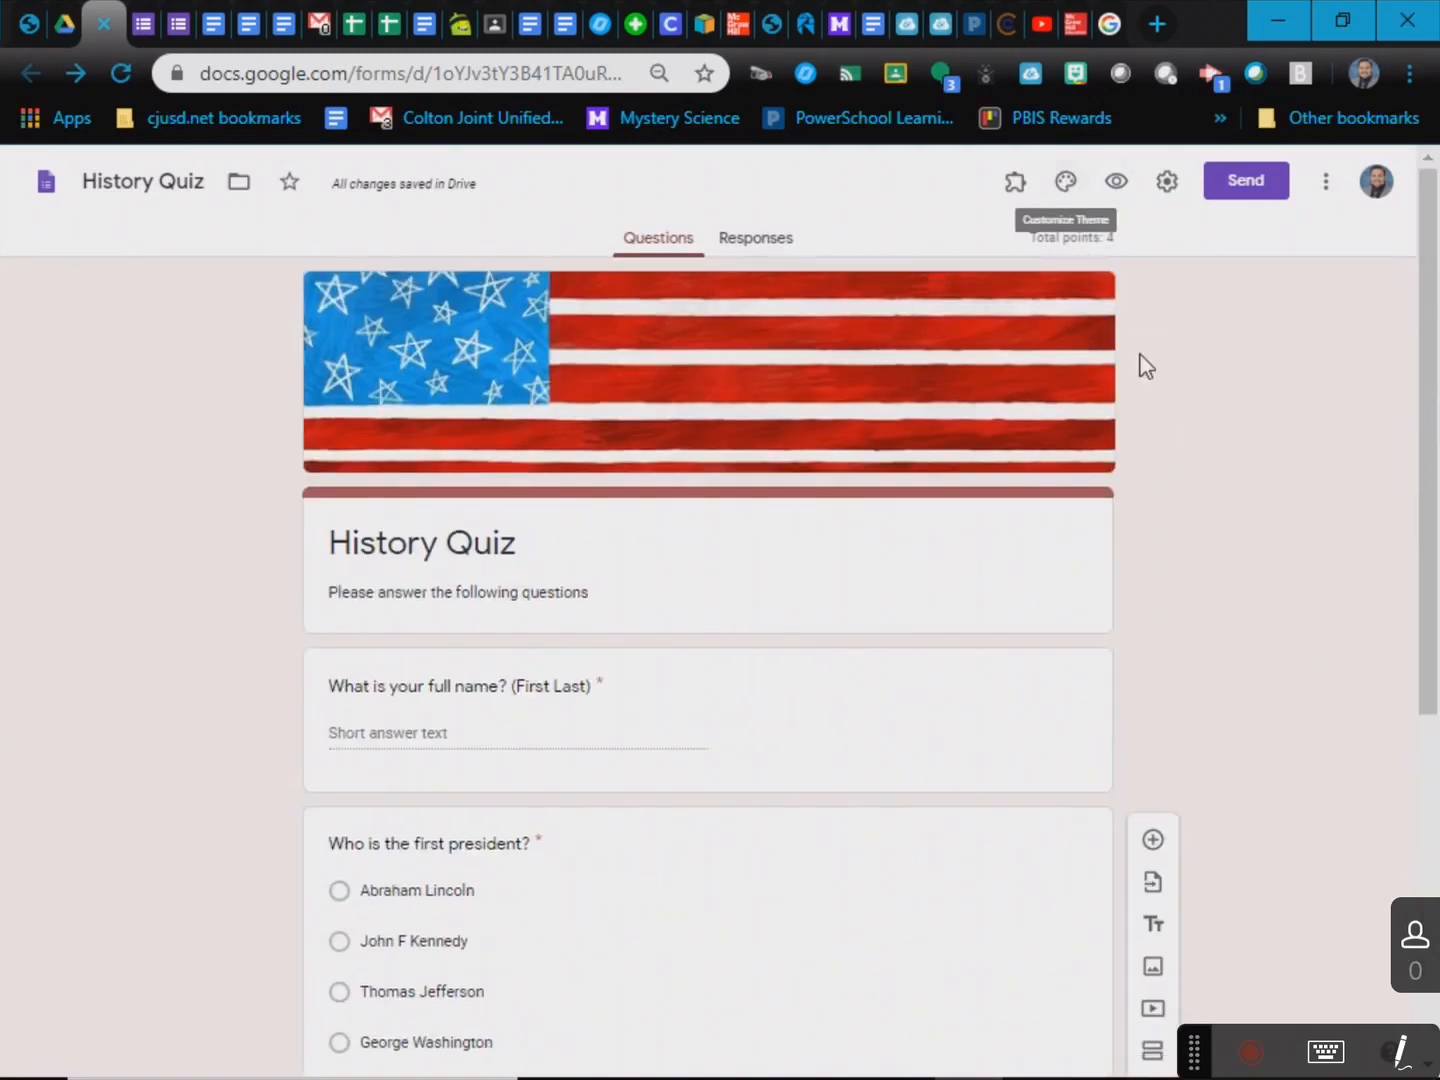
pyautogui.scroll(-6, 686, 611)
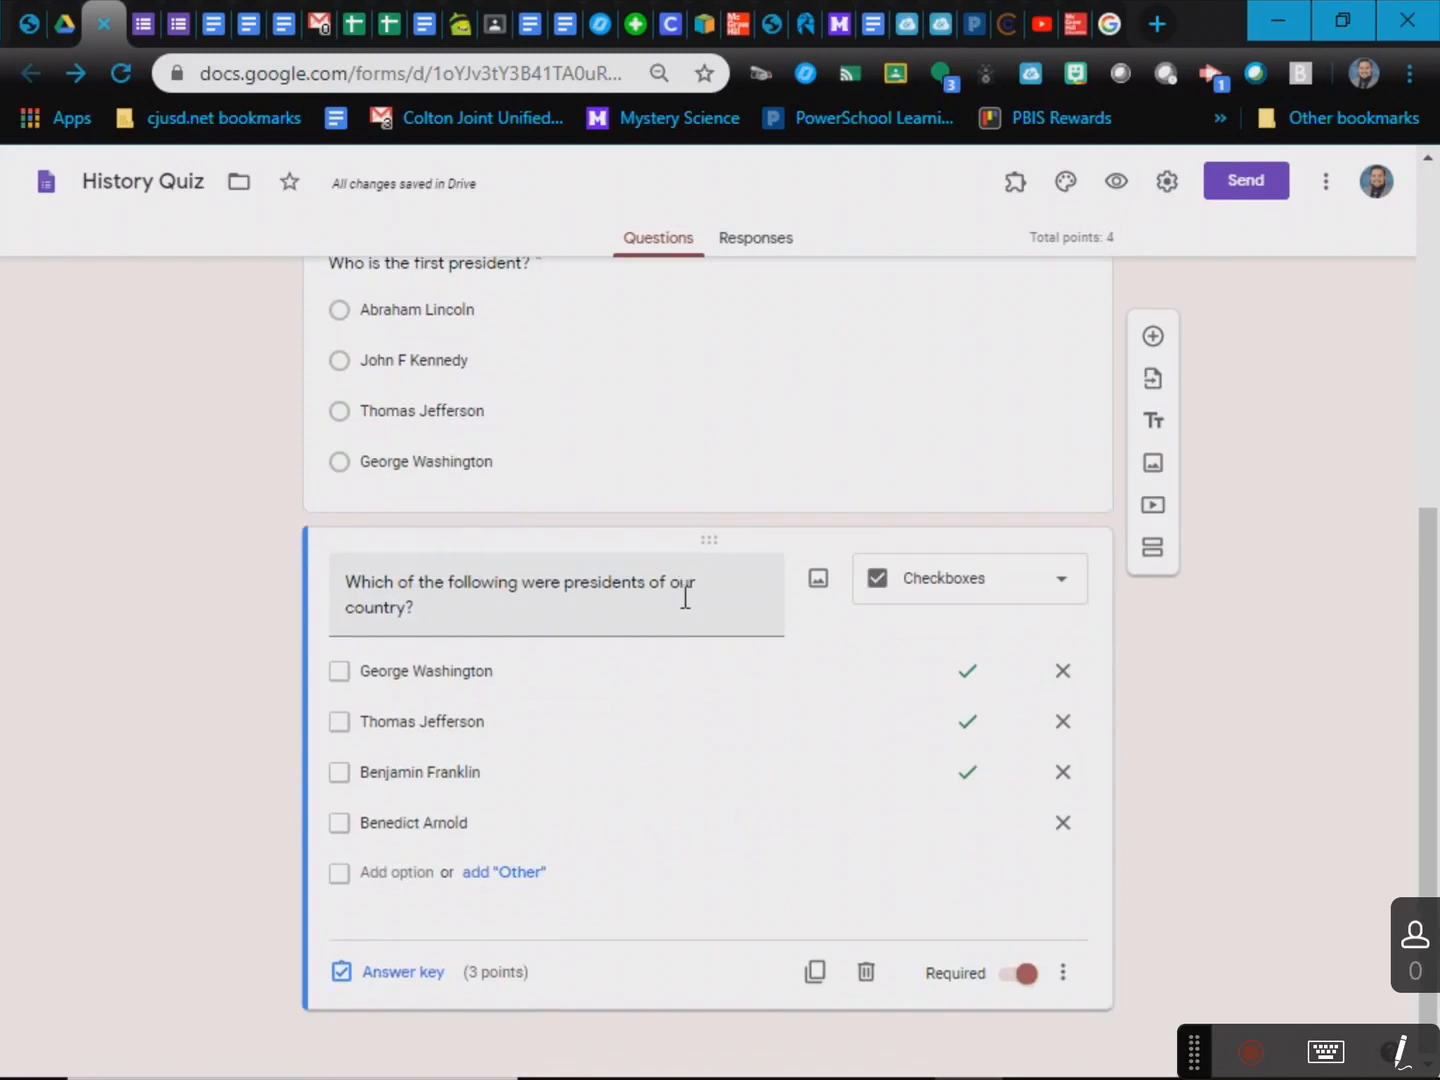
pyautogui.scroll(6, 685, 598)
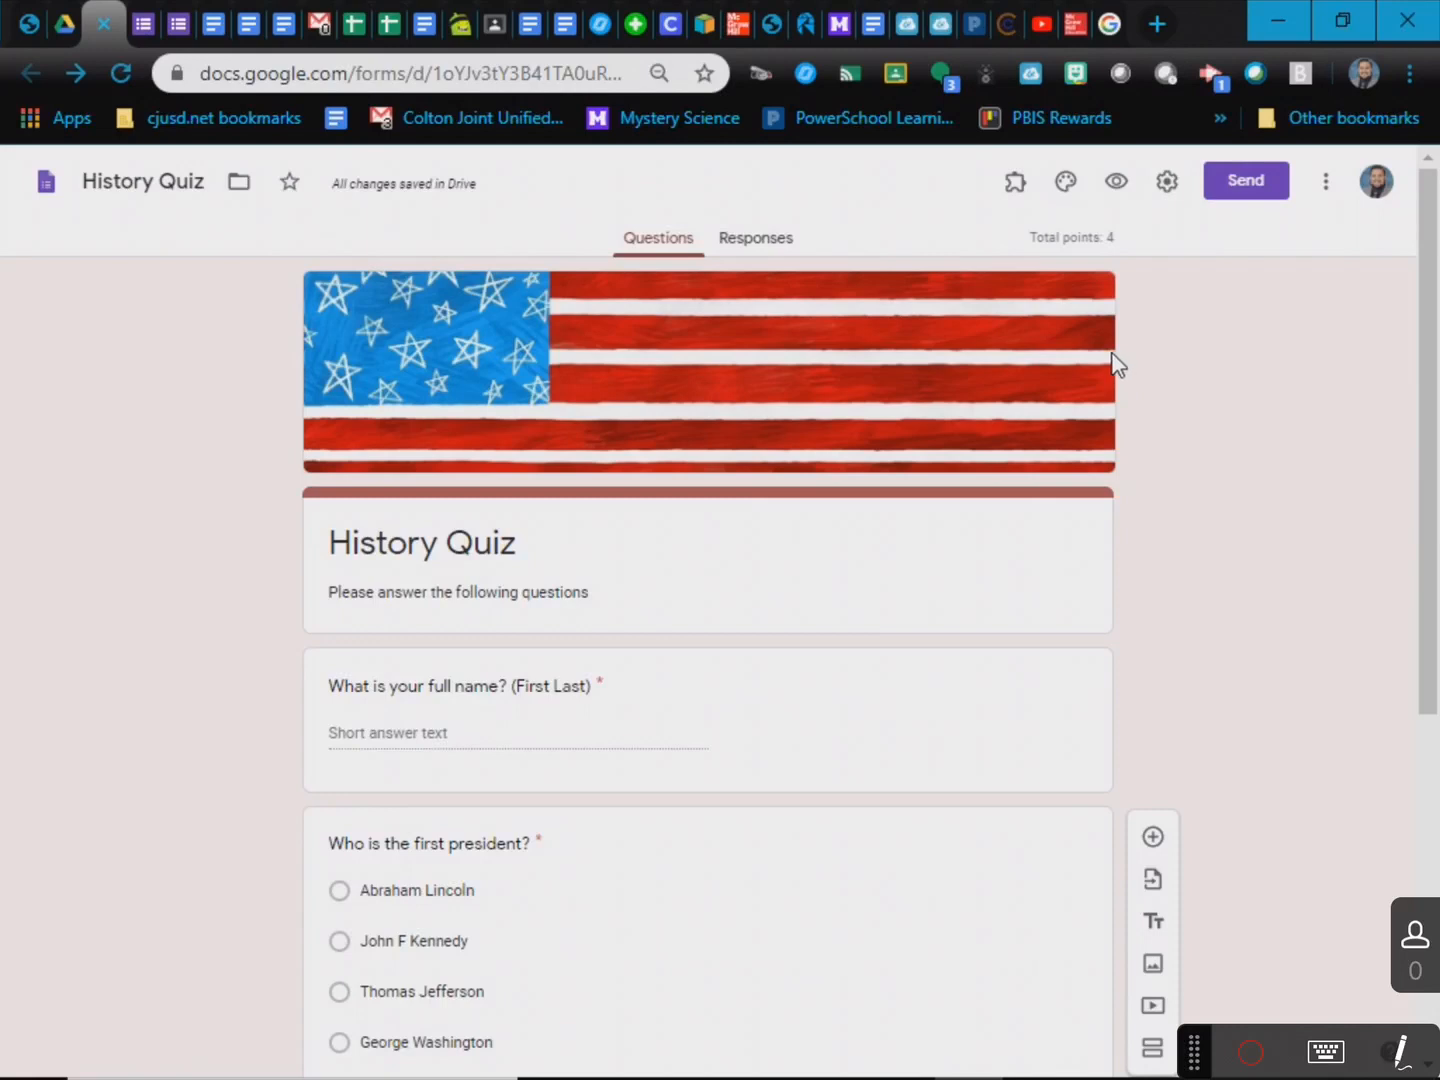
# - Create a new spreadsheet named "History Quiz (Responses)" as the quiz's response destination, and return to the form
pyautogui.click(745, 239)
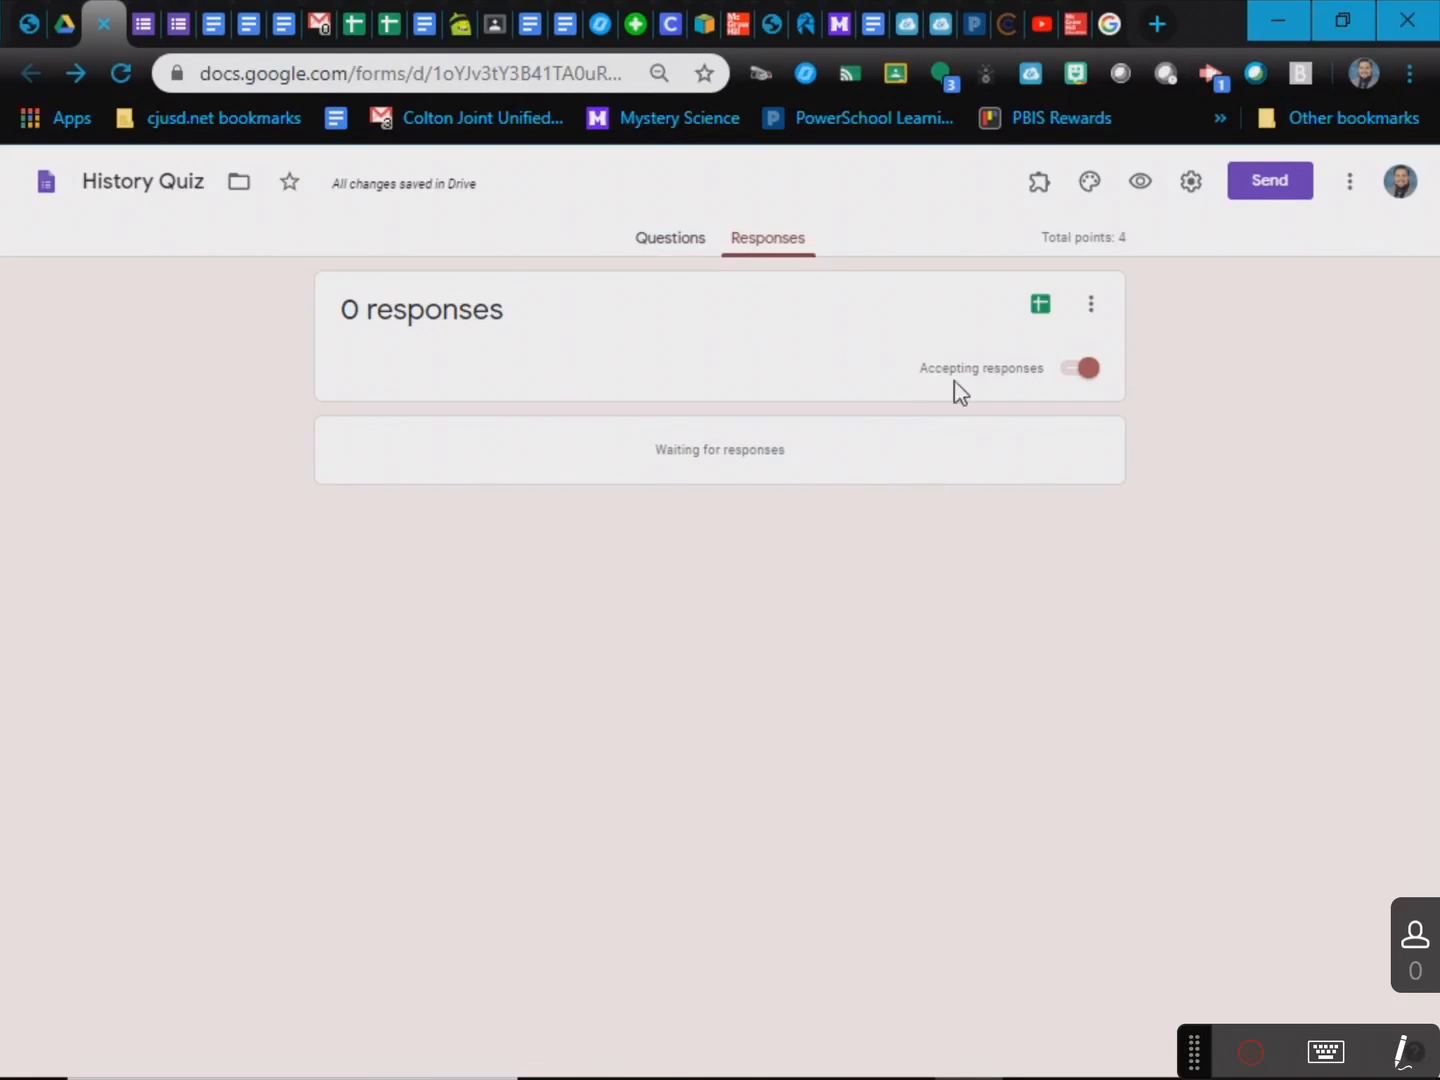
pyautogui.click(1042, 305)
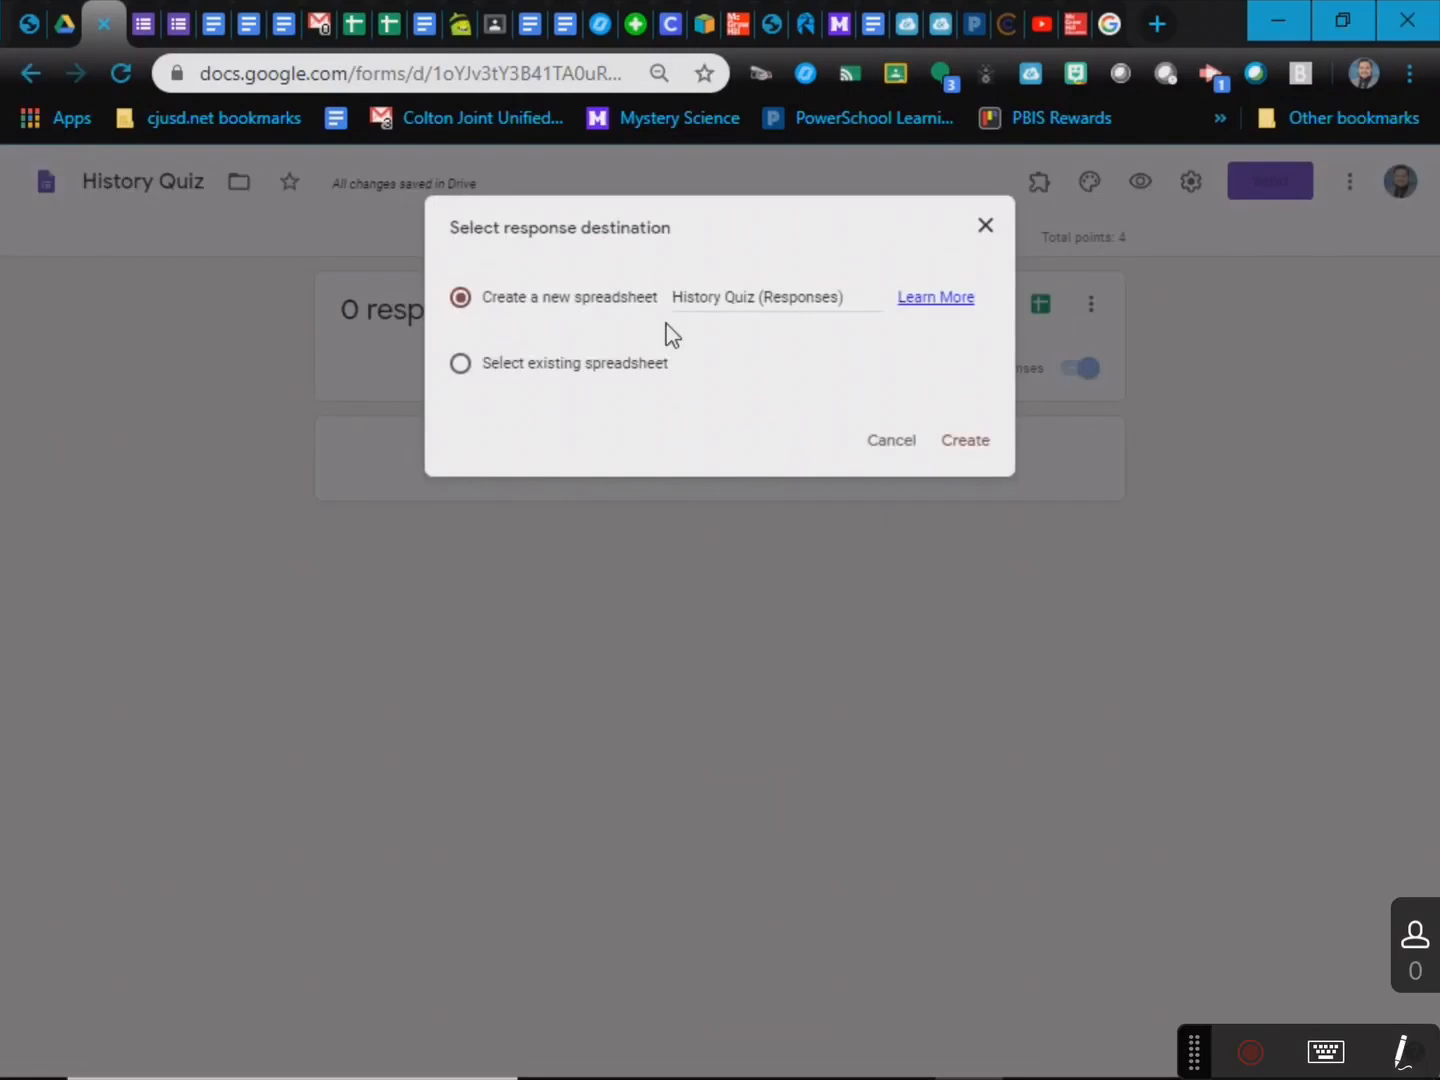
pyautogui.click(967, 448)
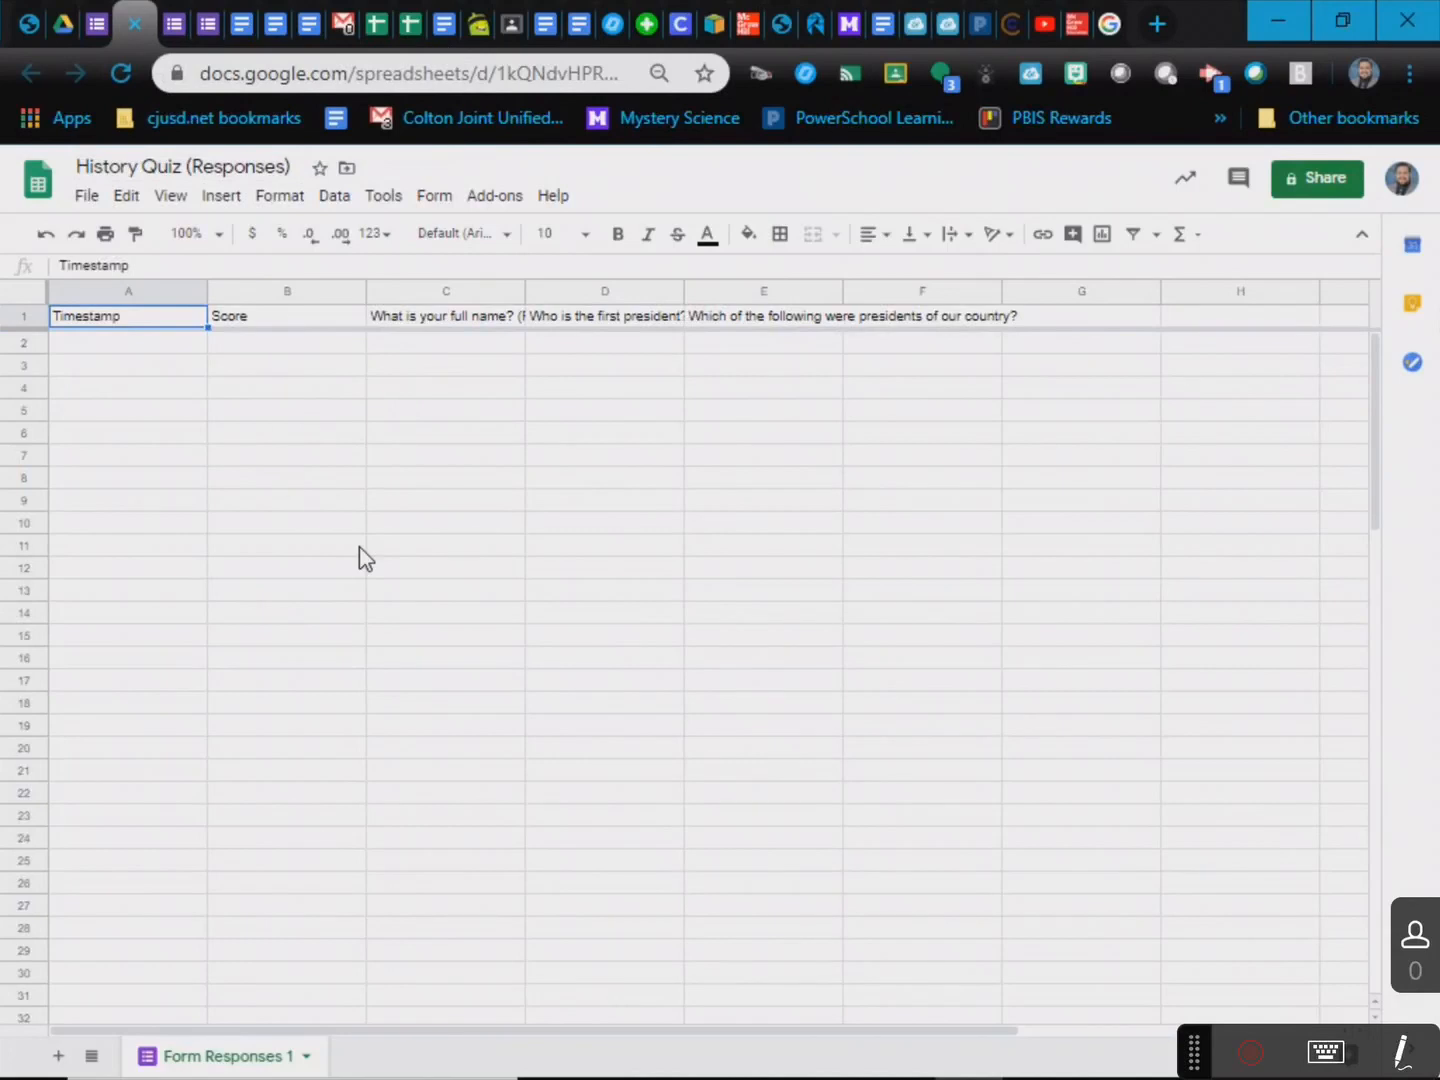
pyautogui.click(136, 26)
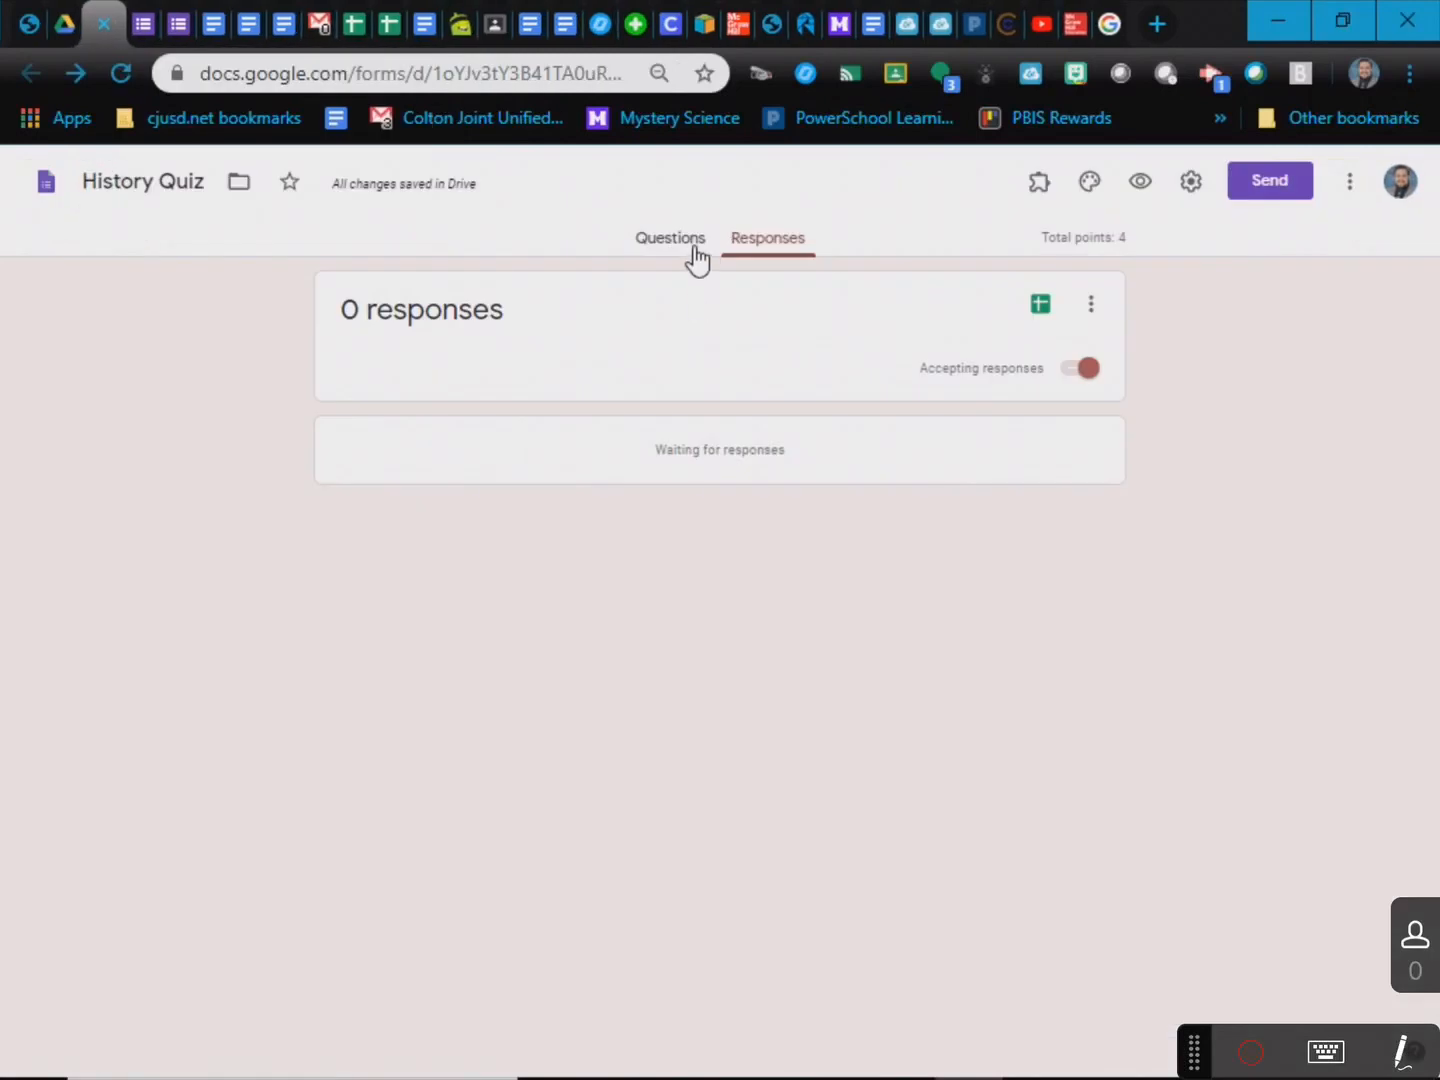
# - Generate a shortened URL for sending the quiz and copy the link
pyautogui.click(1273, 185)
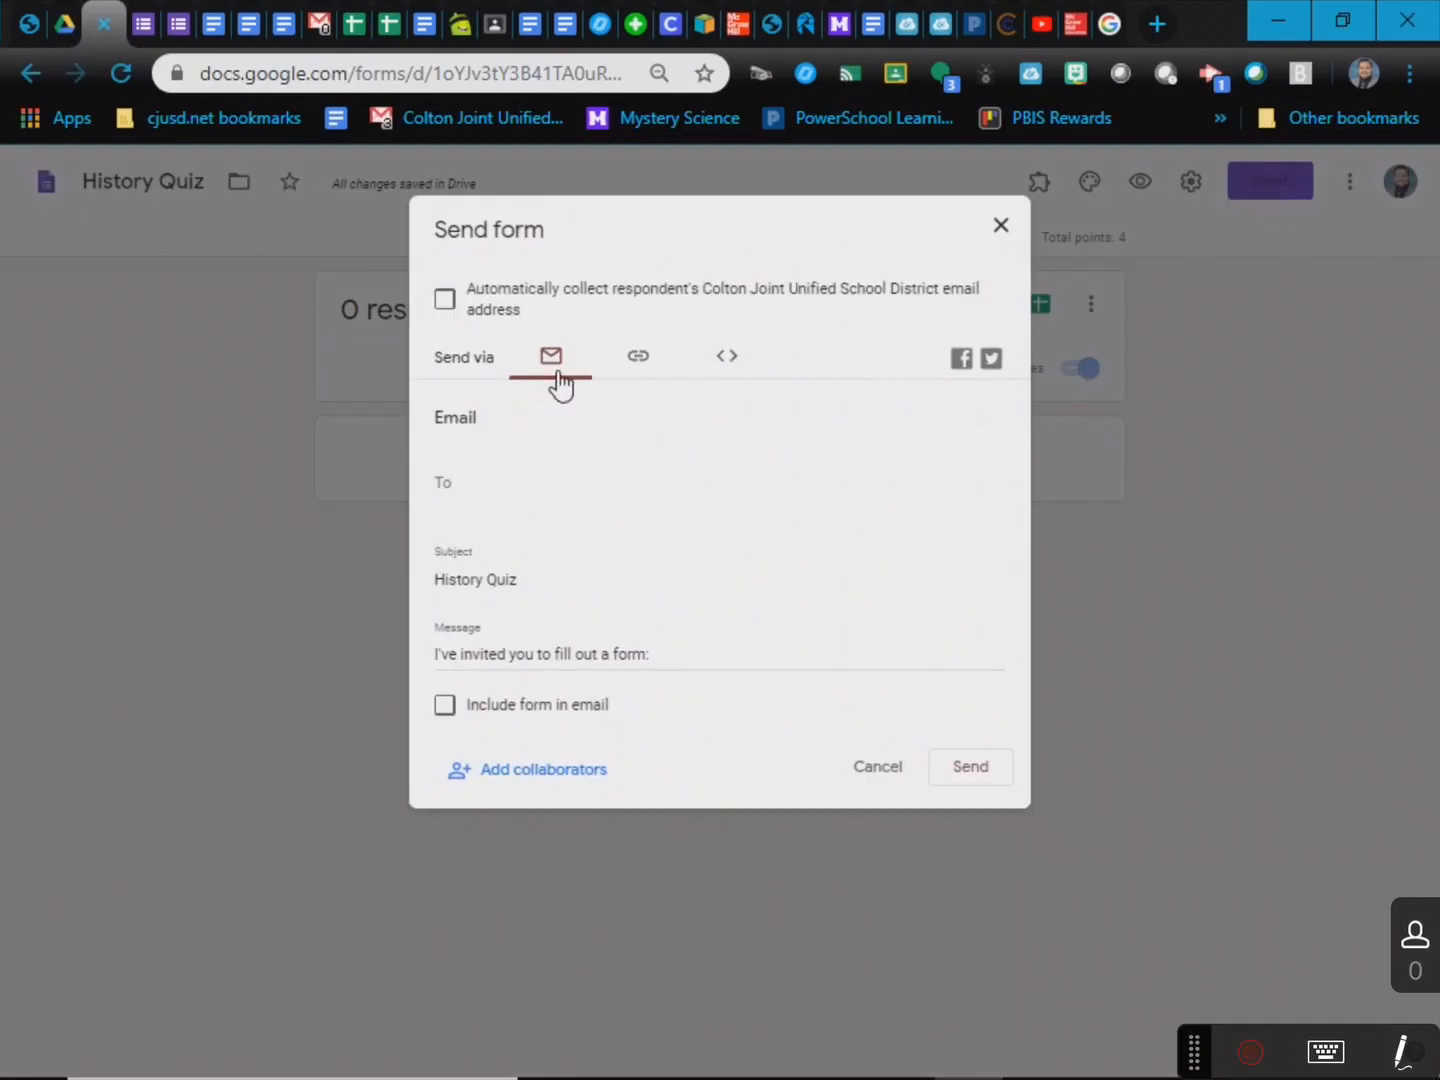
pyautogui.click(644, 361)
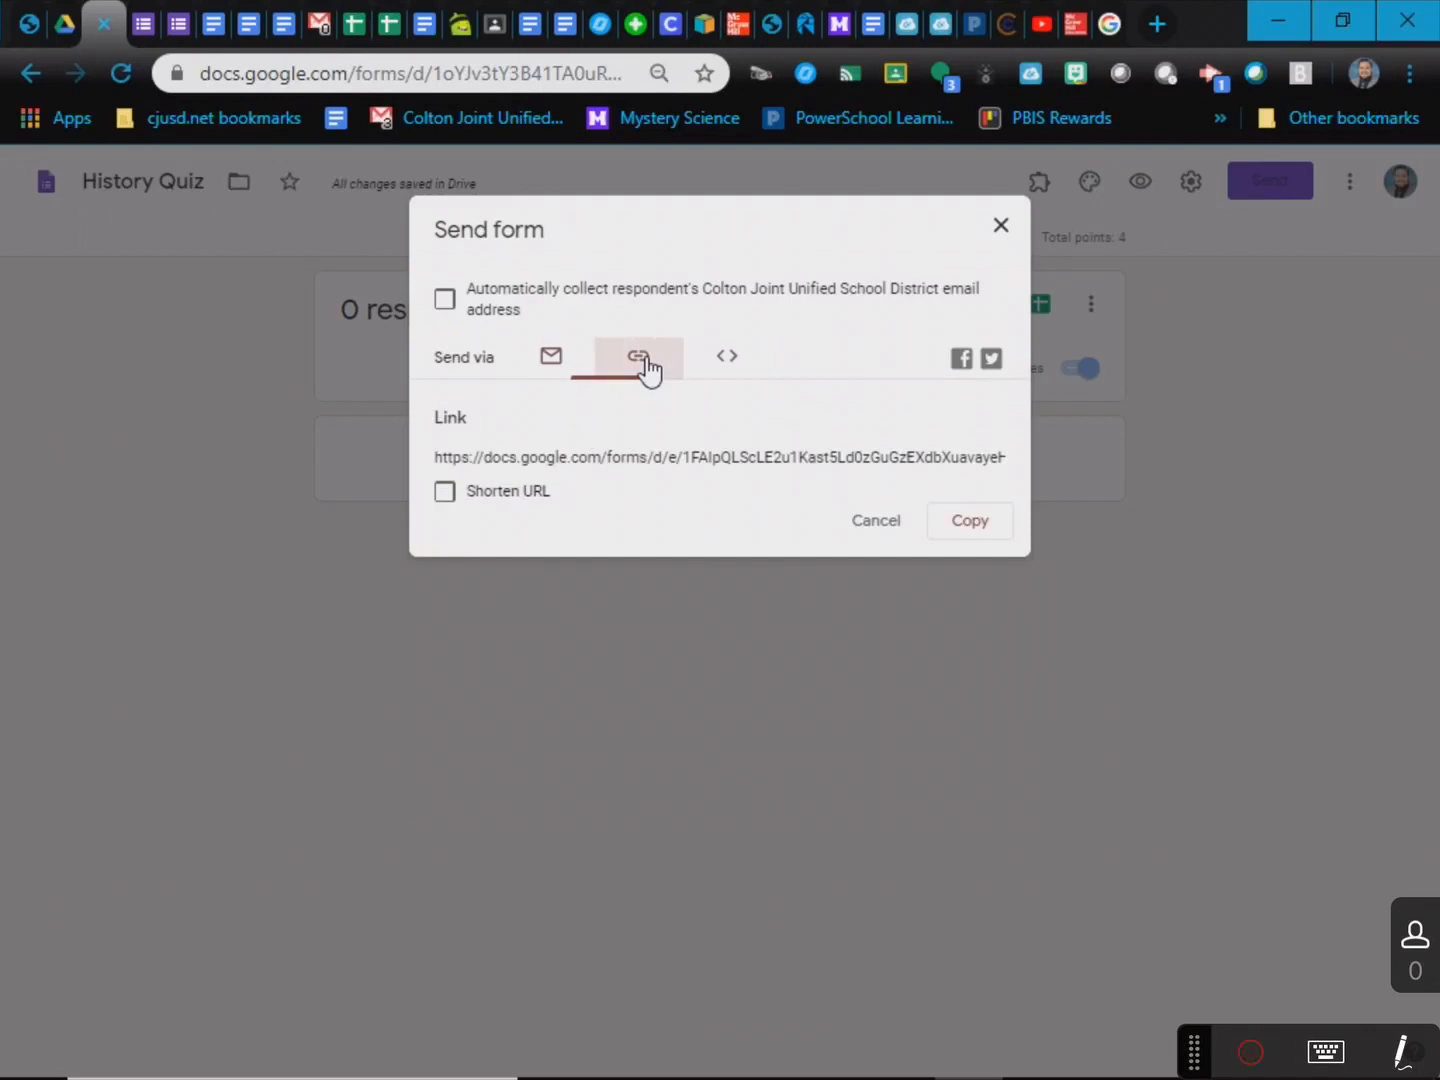
pyautogui.click(446, 493)
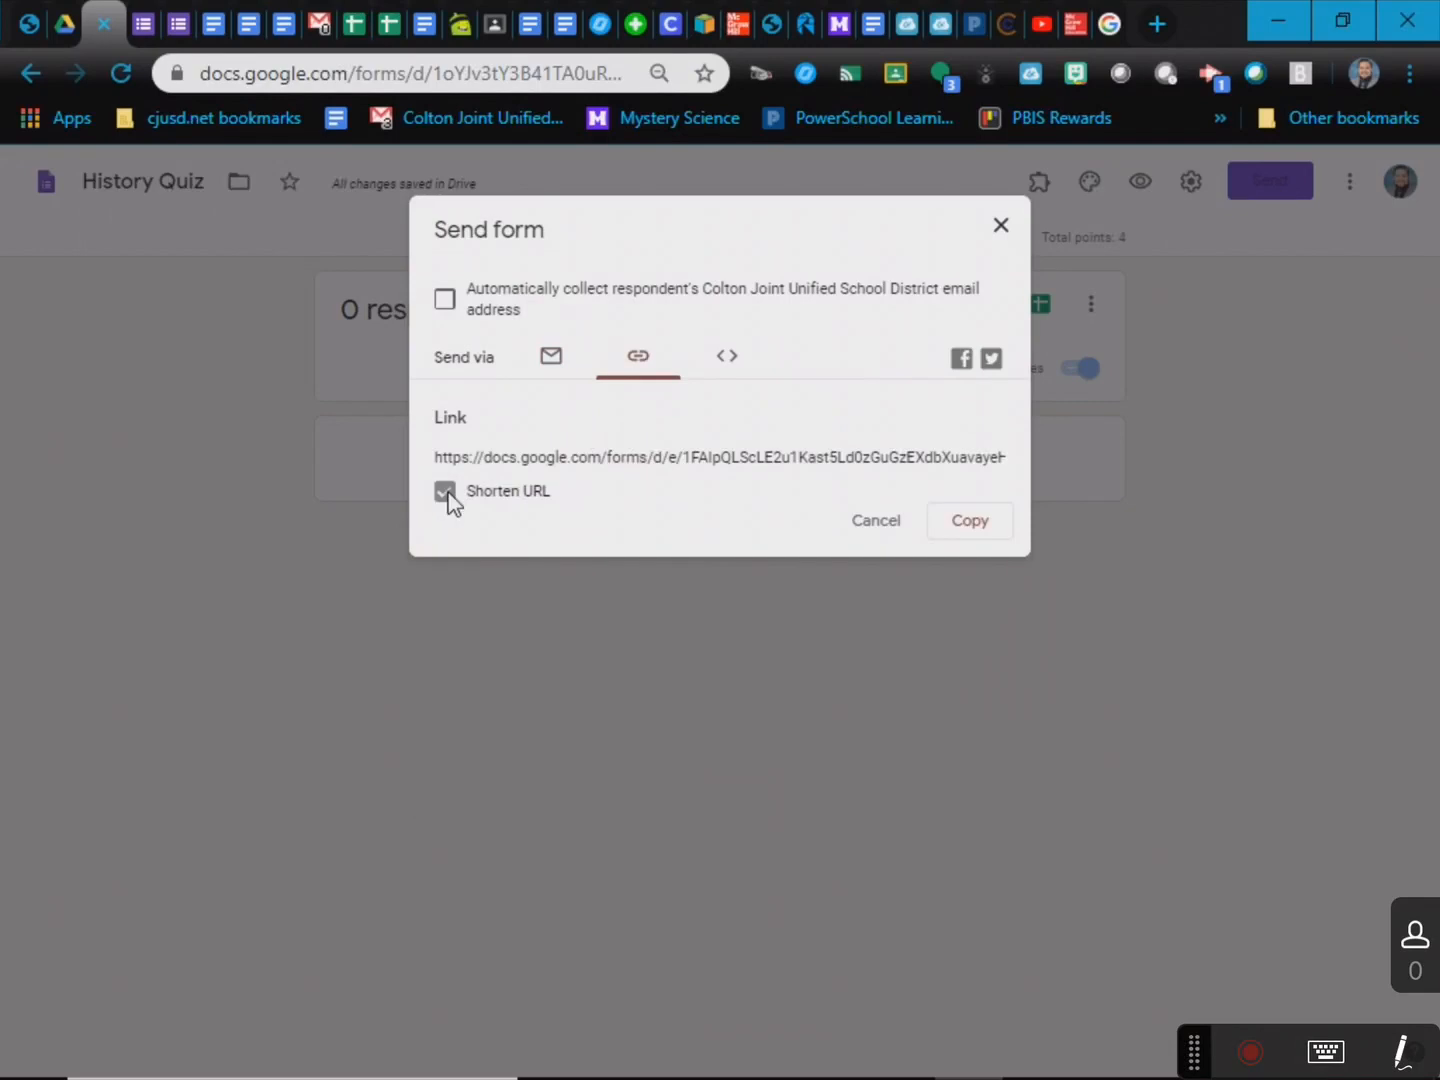
pyautogui.click(990, 528)
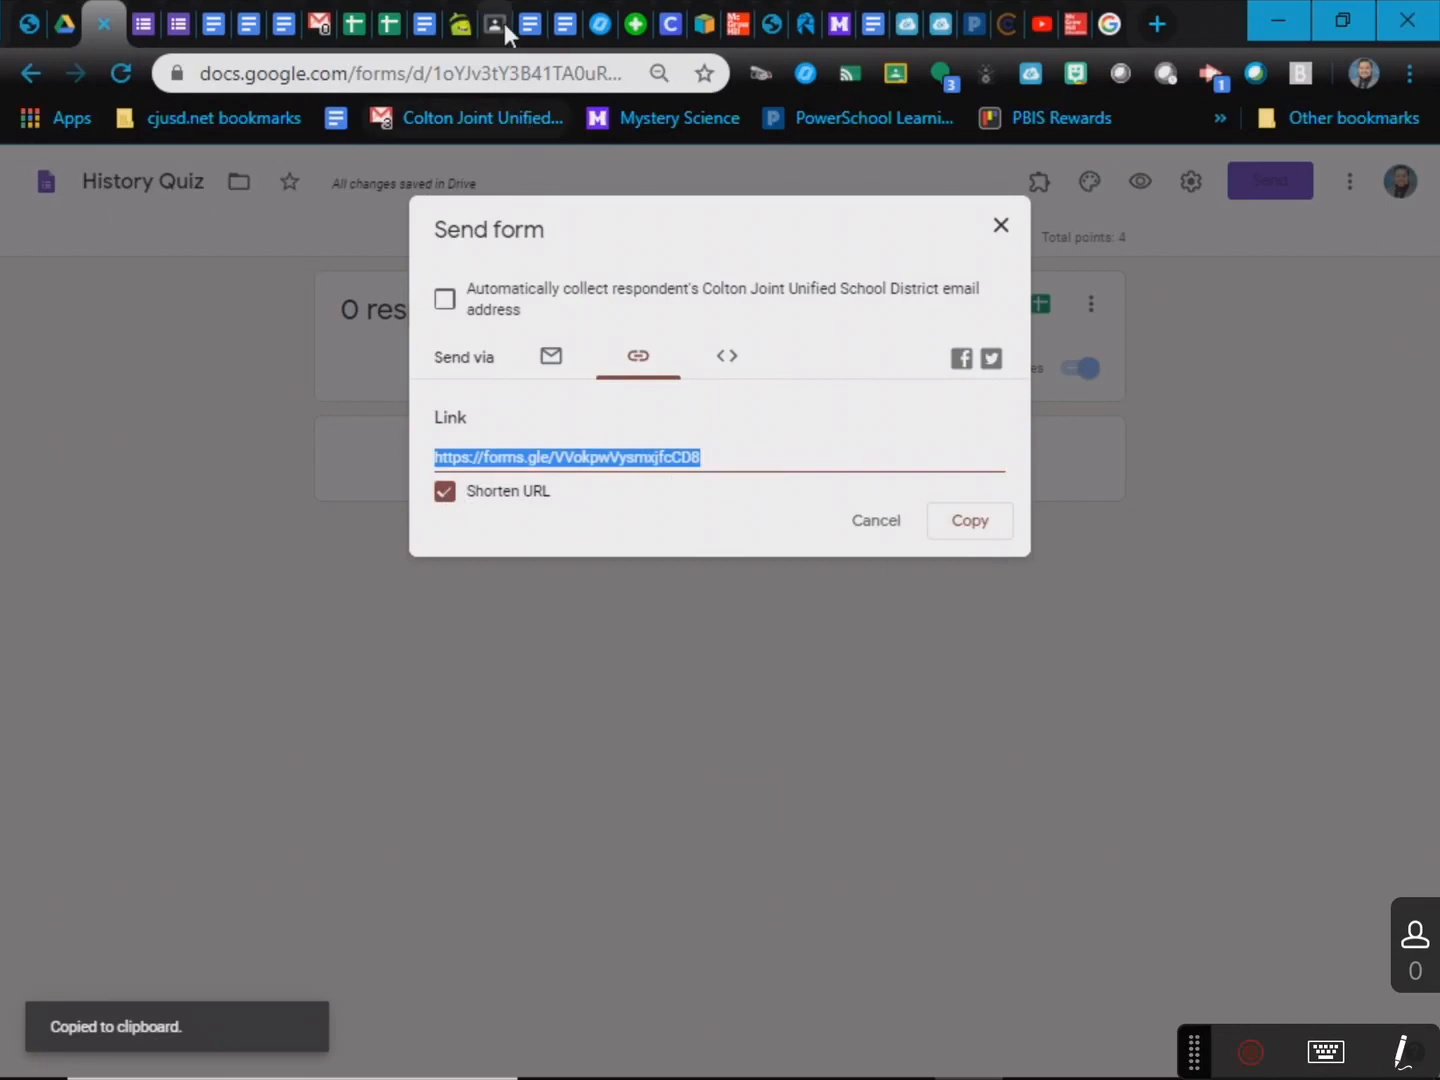
# - Switch to Google Classroom and draft a class post reading "Please take this History Quiz" with the copied quiz link attached
pyautogui.click(504, 23)
pyautogui.click(613, 517)
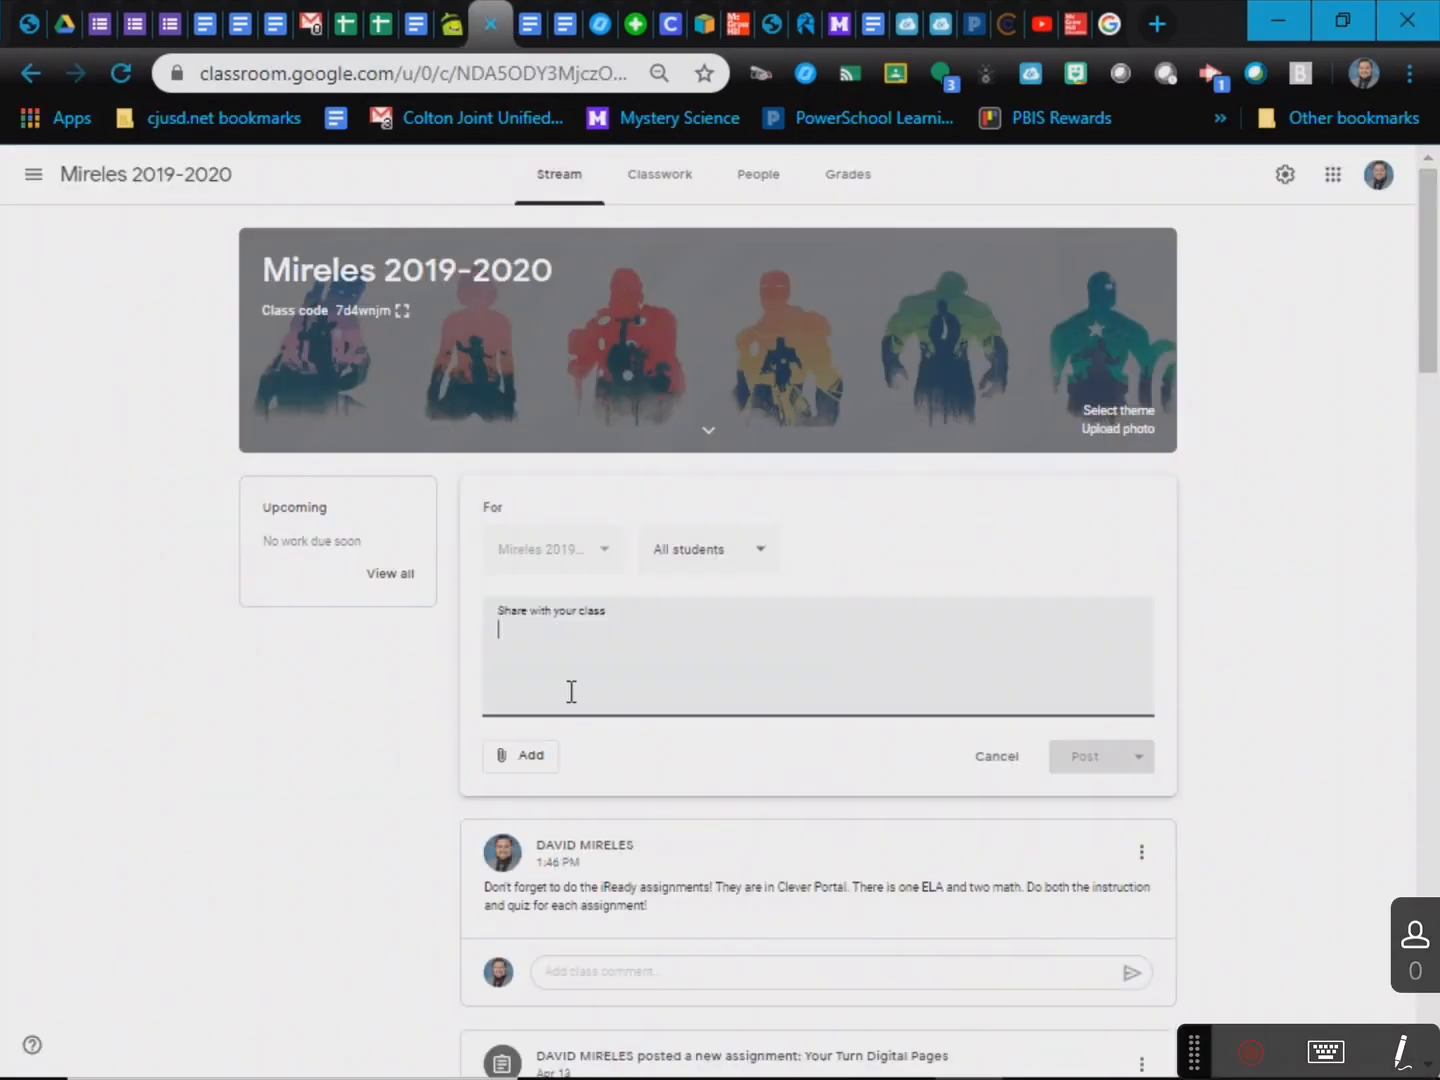
pyautogui.click(530, 757)
pyautogui.click(545, 828)
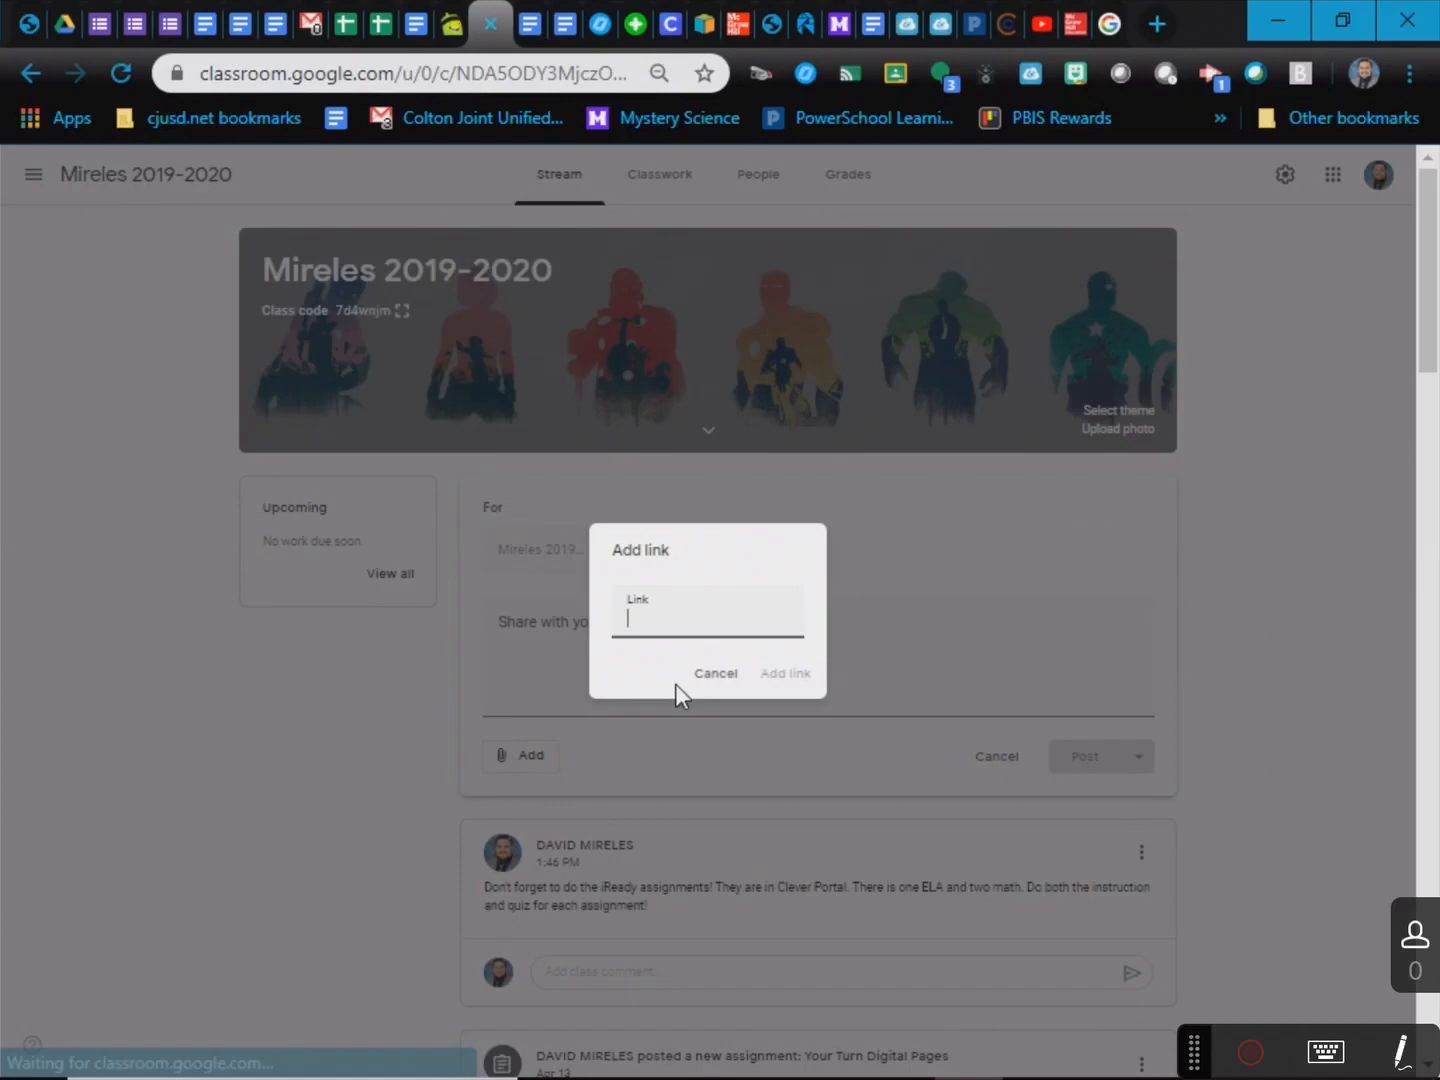
pyautogui.hotkey('ctrl', 'v')
pyautogui.click(782, 673)
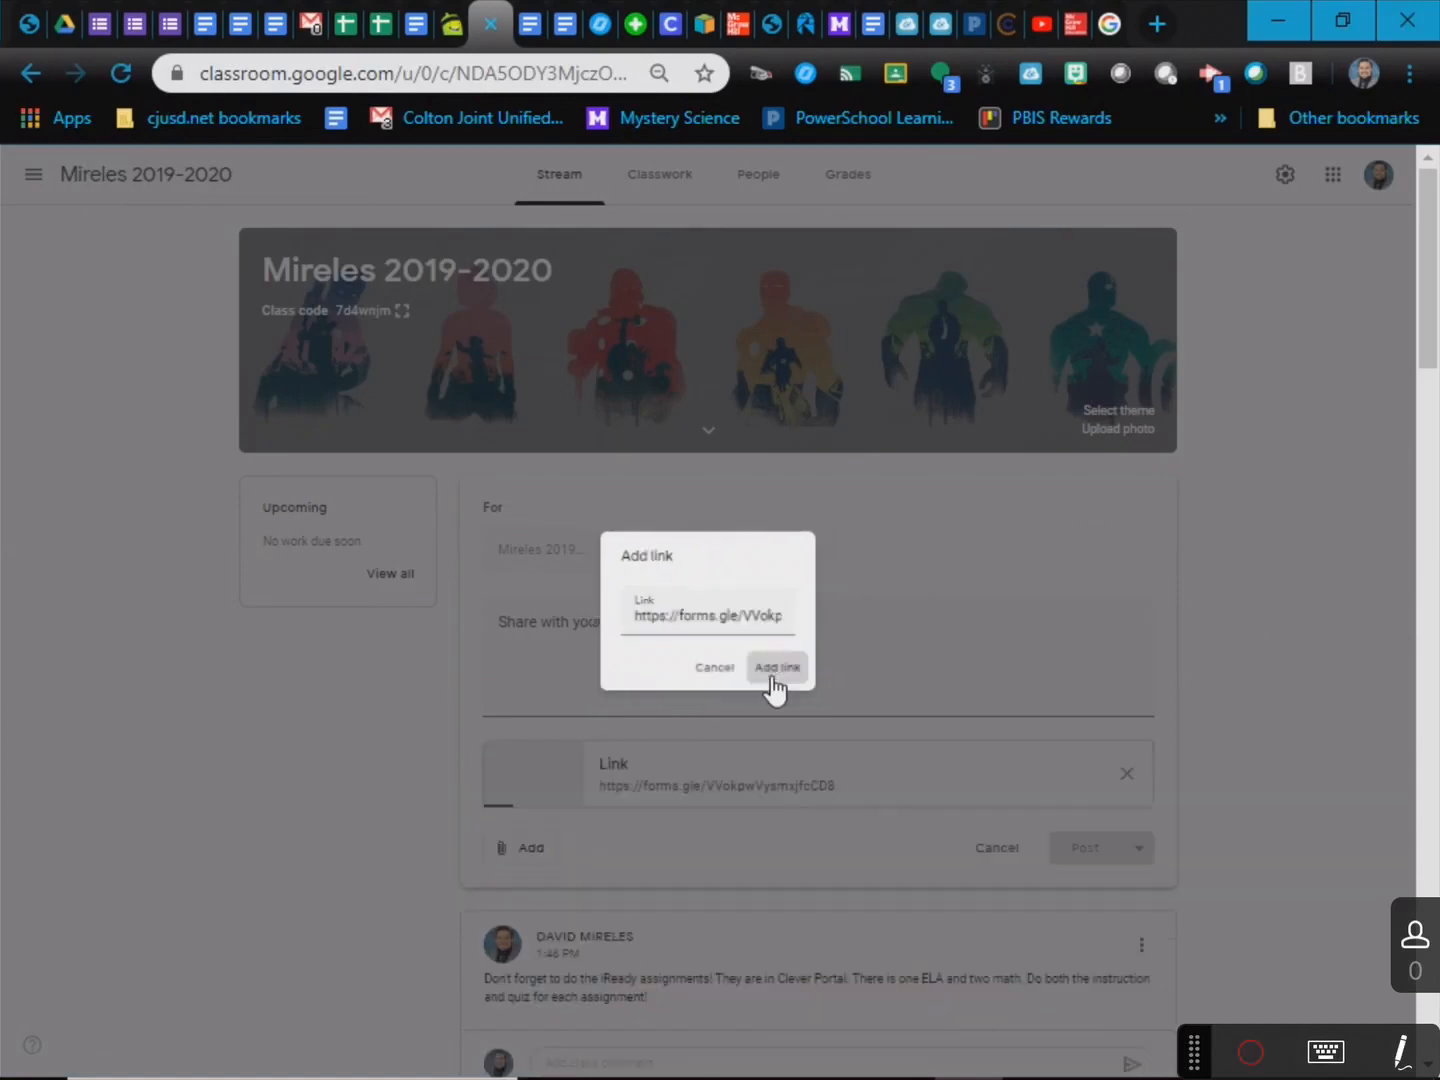
pyautogui.write('Pleas')
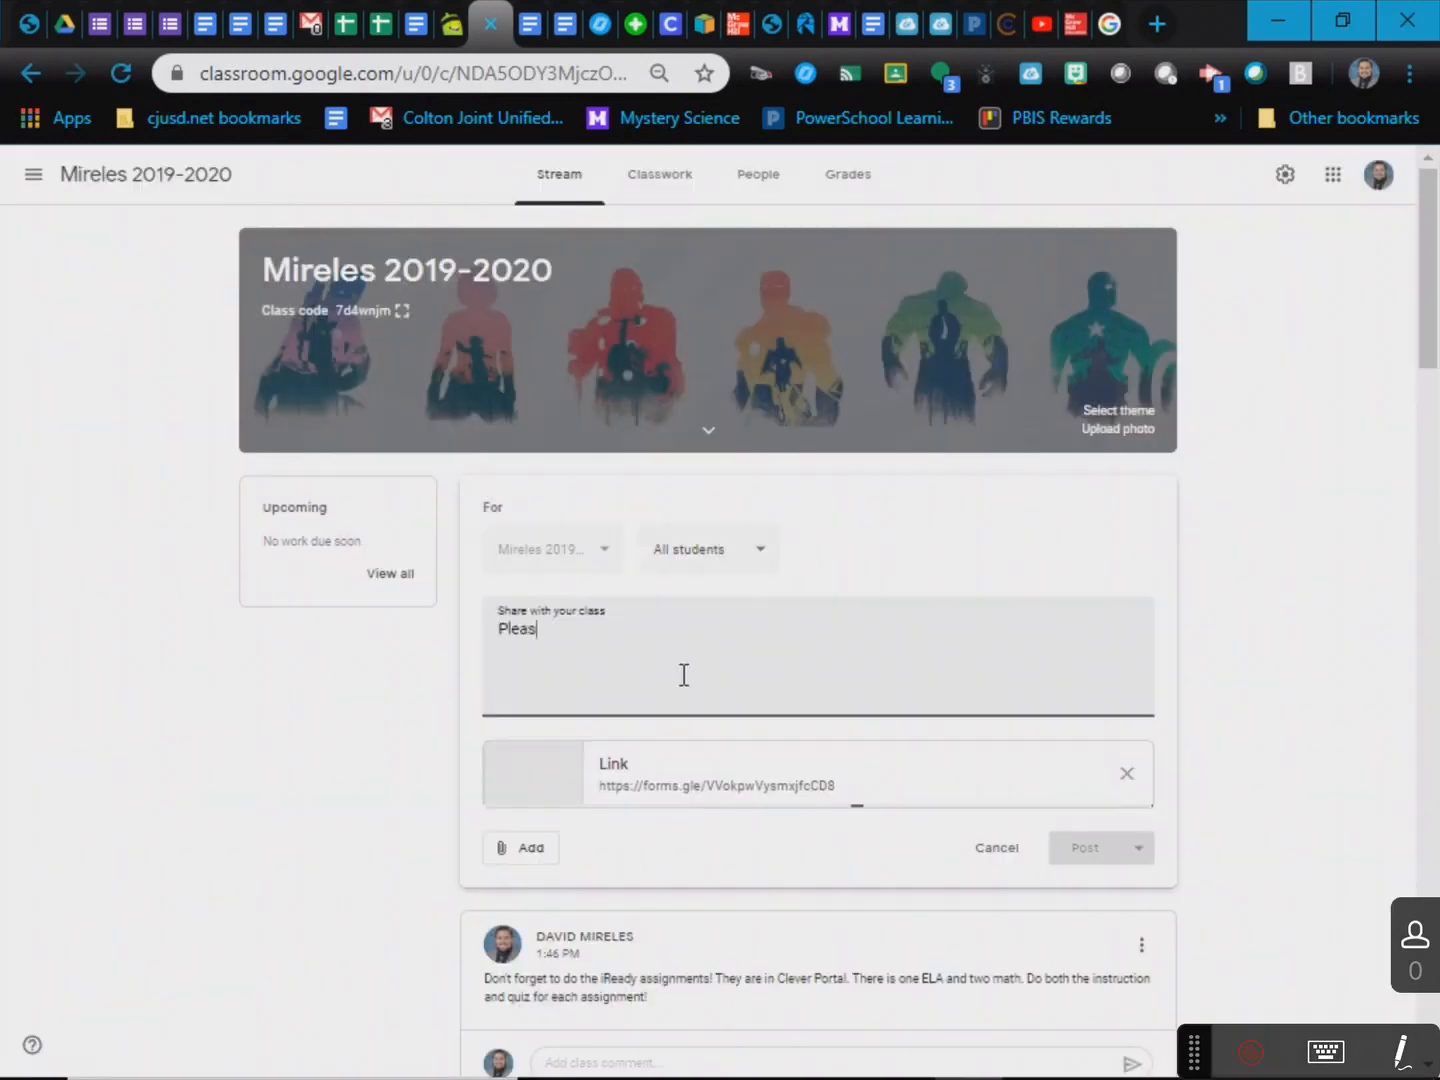
pyautogui.write('e take this History Quiz')
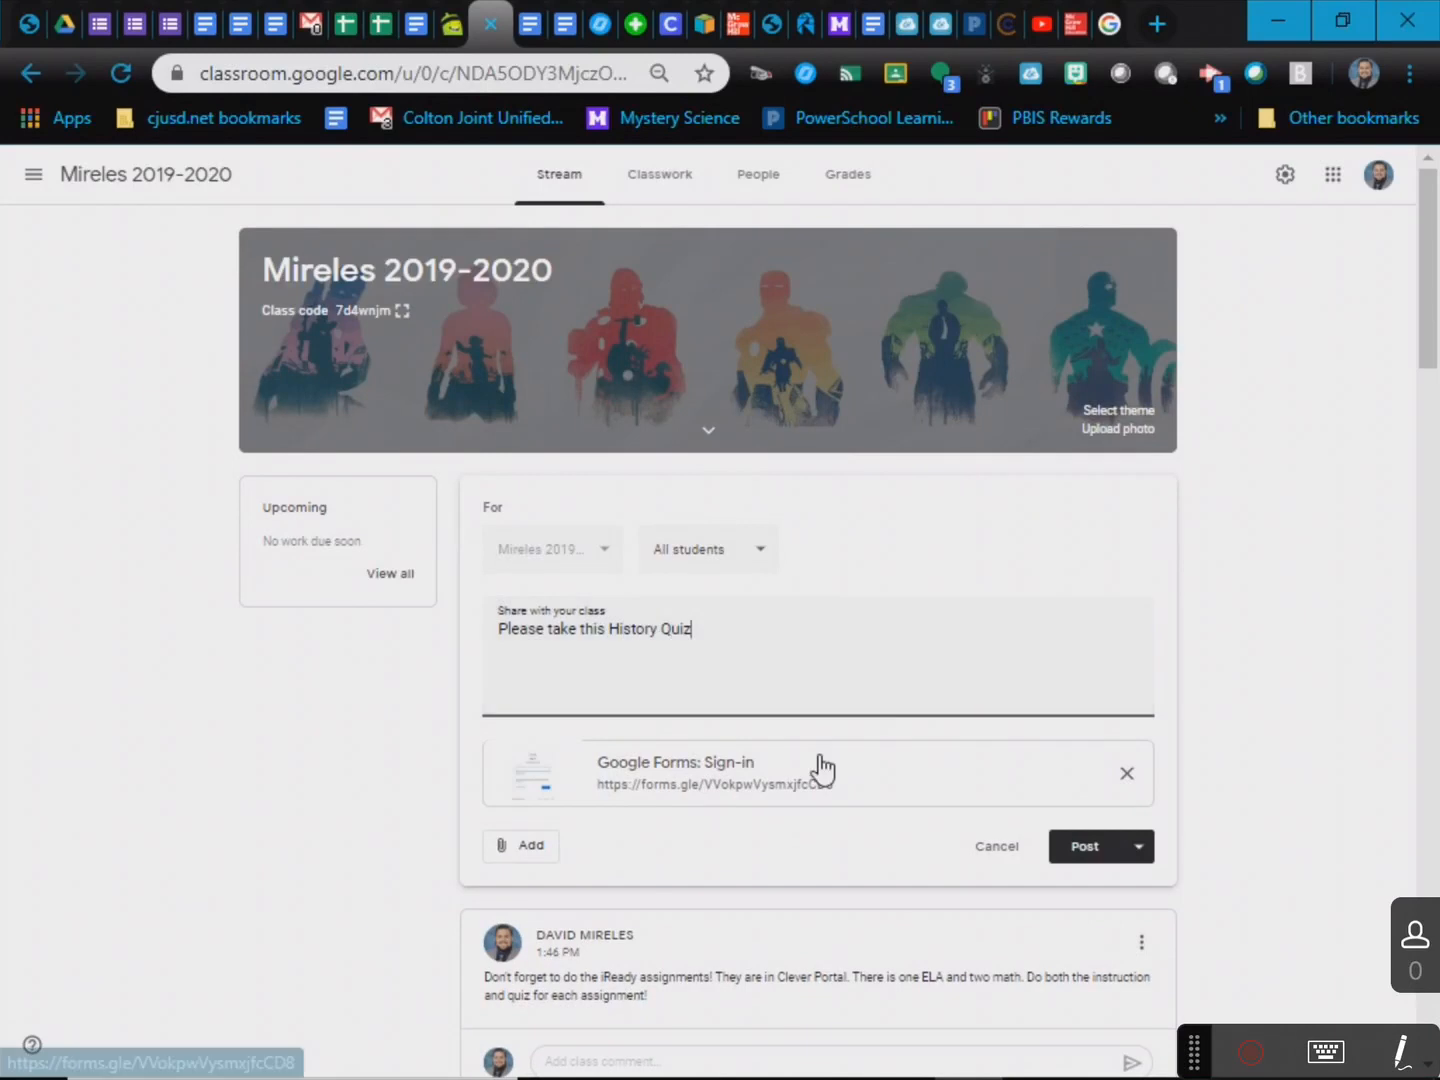
# - Discard the drafted class post and return to the quiz in Google Forms, closing its send dialog
pyautogui.click(986, 848)
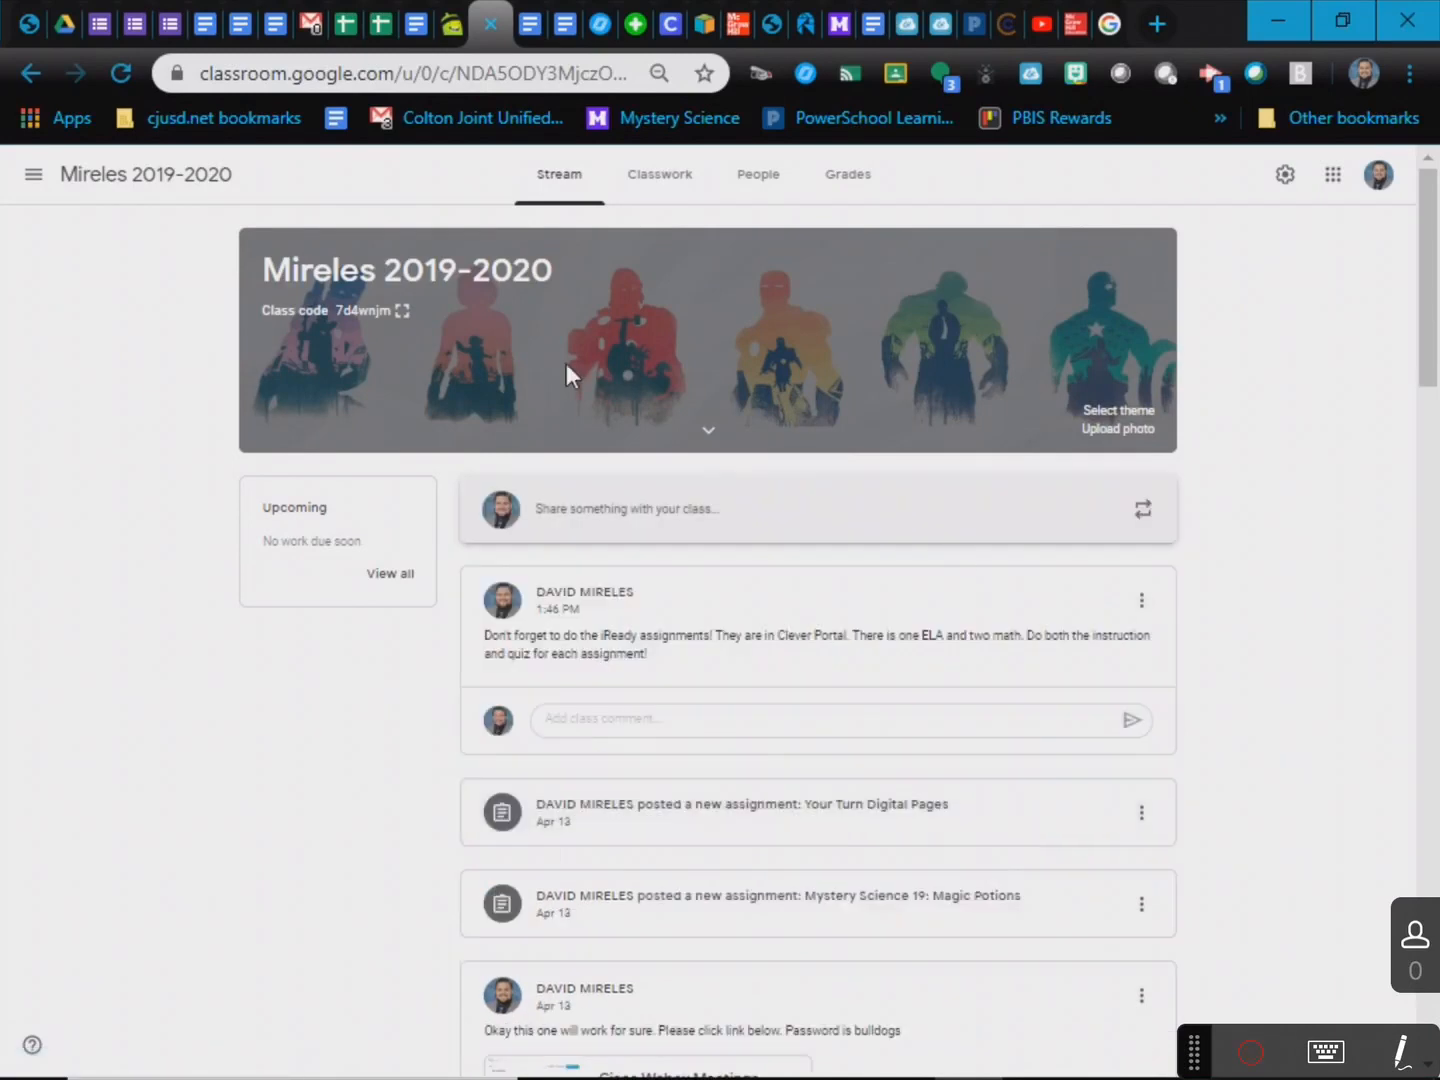
pyautogui.click(99, 34)
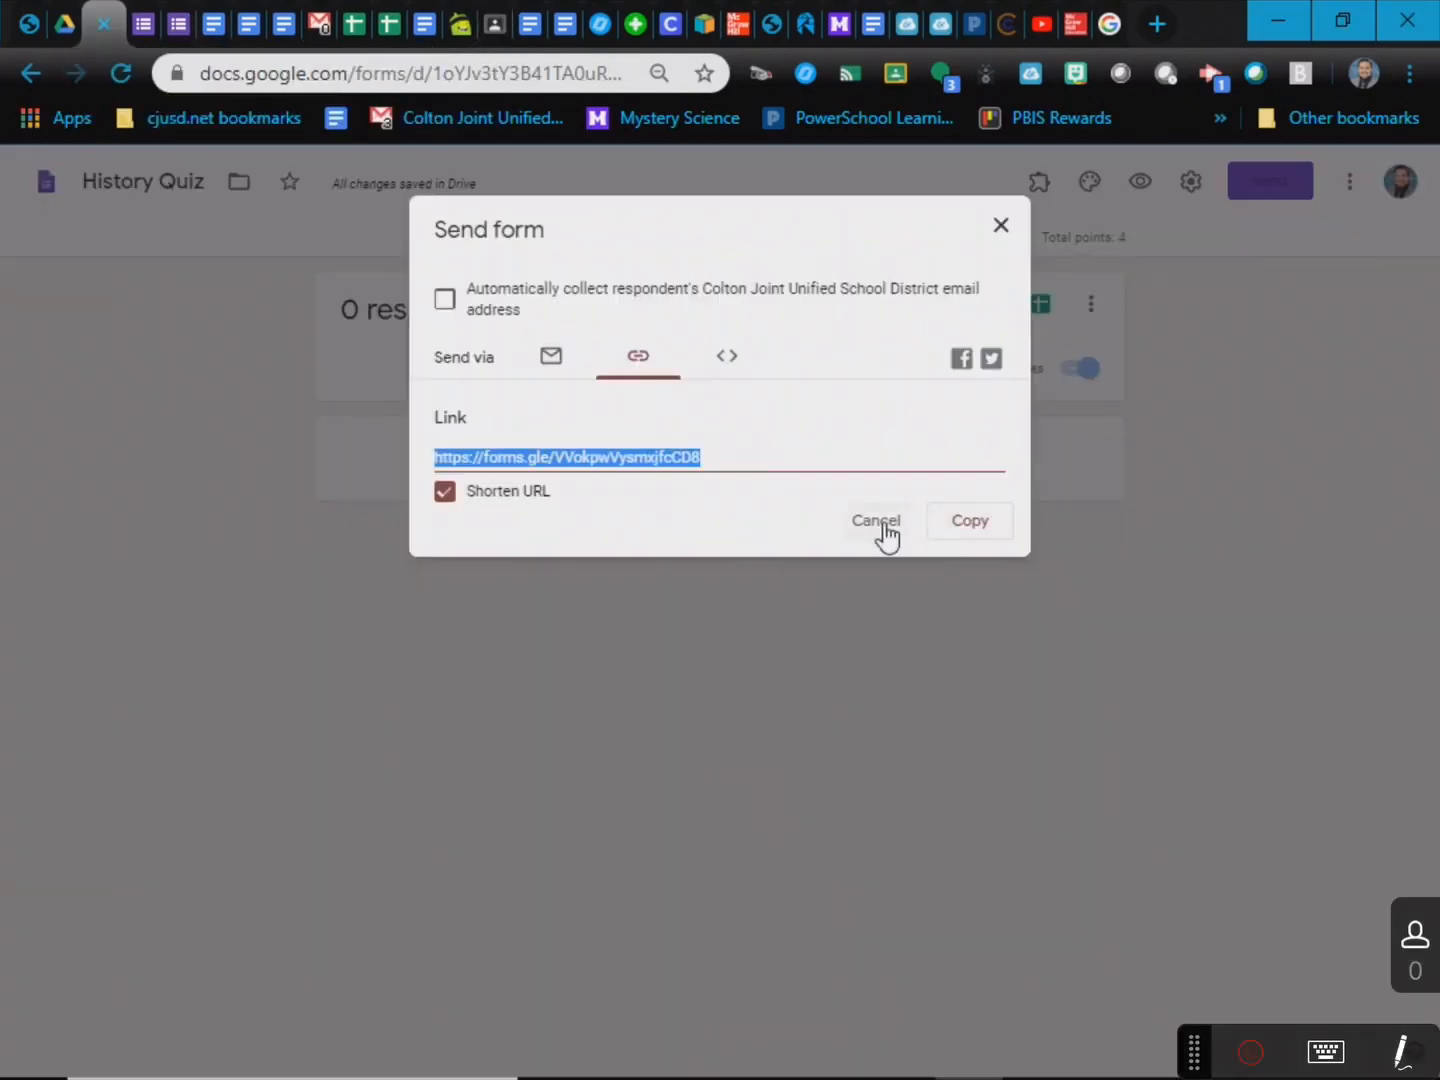
pyautogui.click(879, 525)
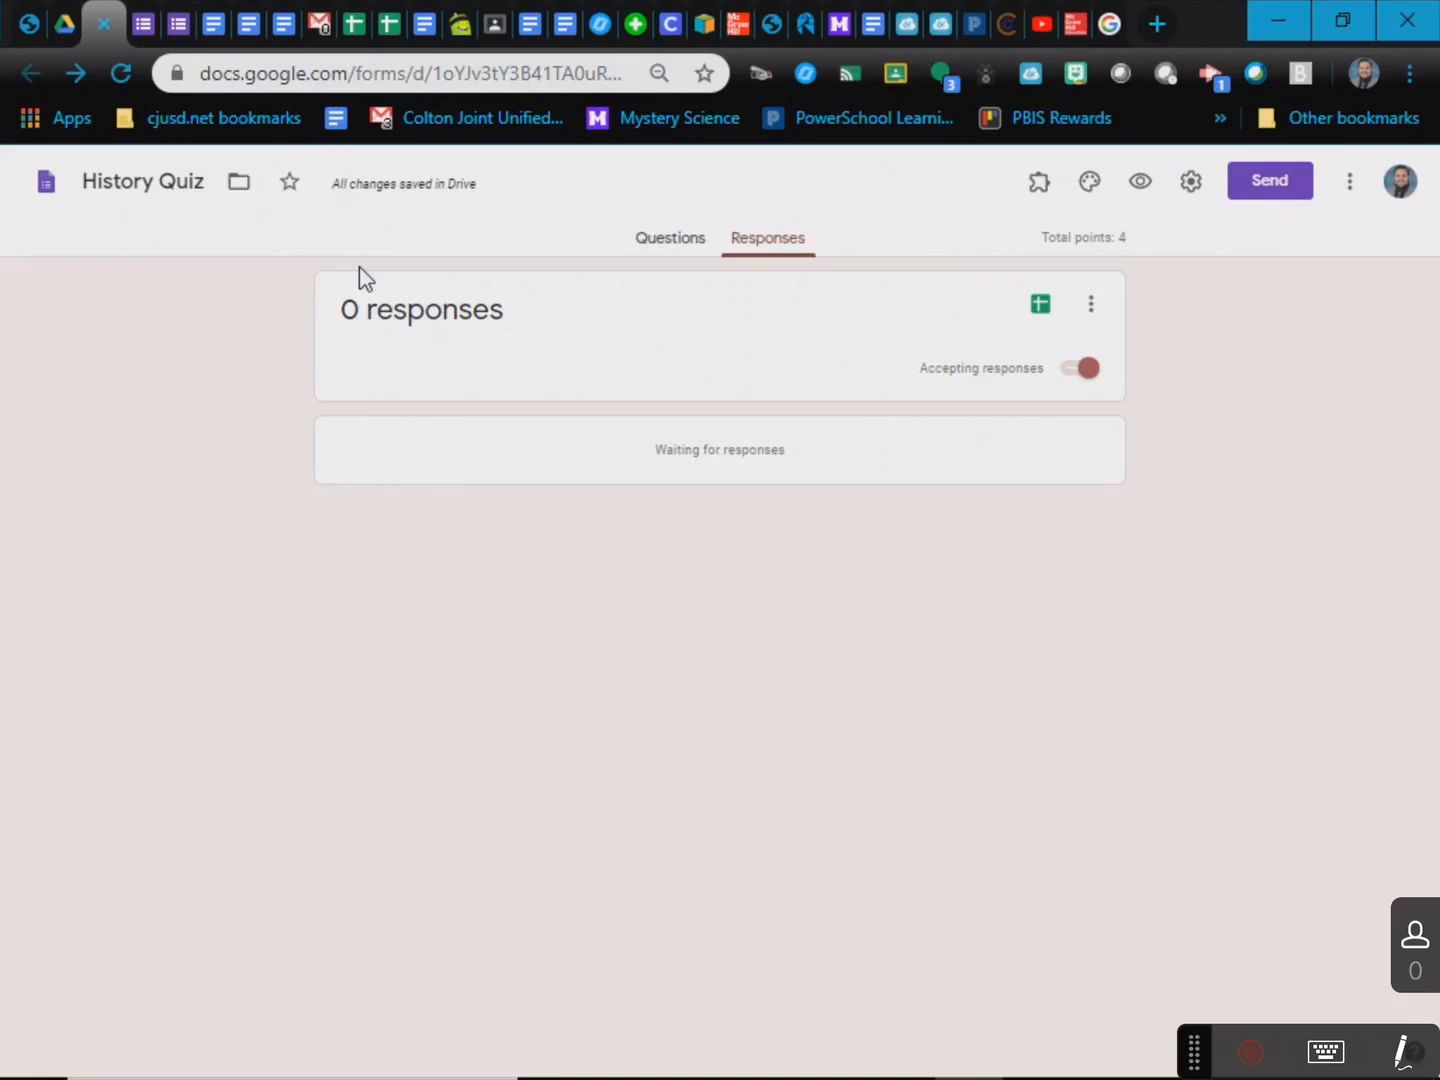